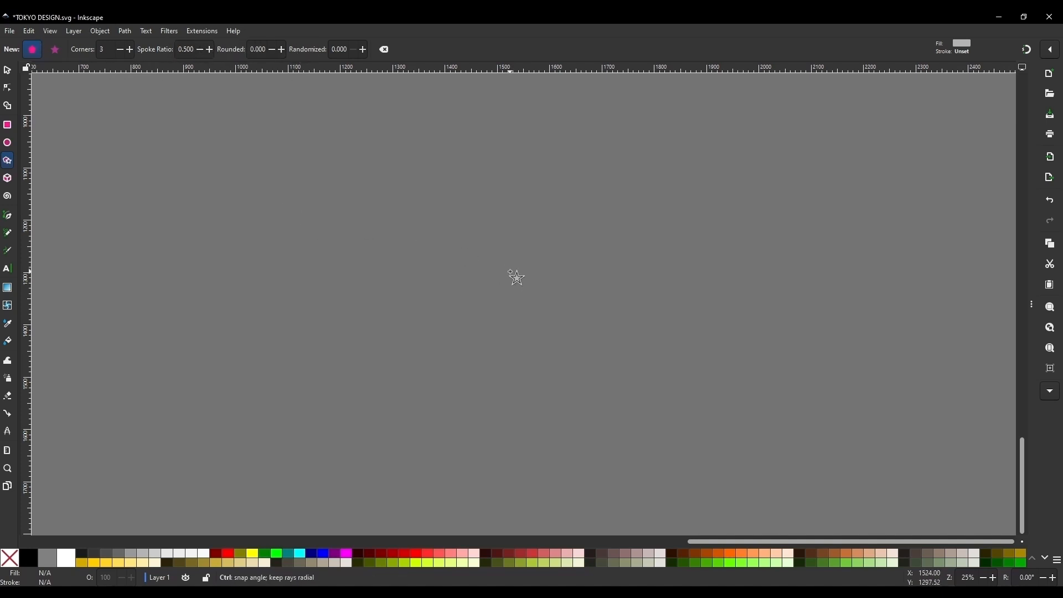
Step: Draw an upright triangle about 370 mm wide and 321 mm high, fill it black, and shift it slightly up and left
drag(524, 287, 621, 342)
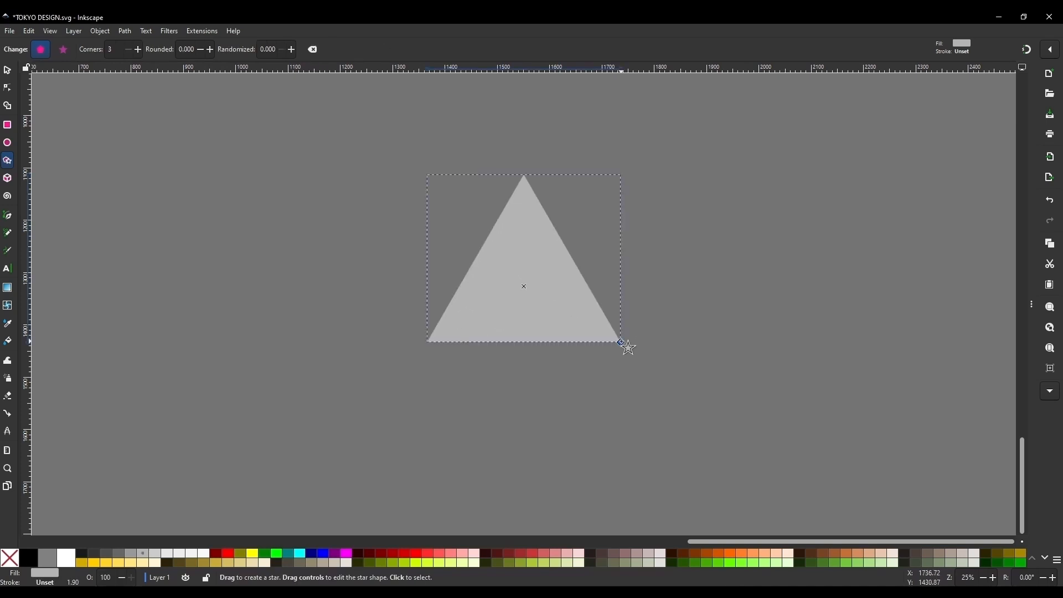
click(8, 69)
click(29, 557)
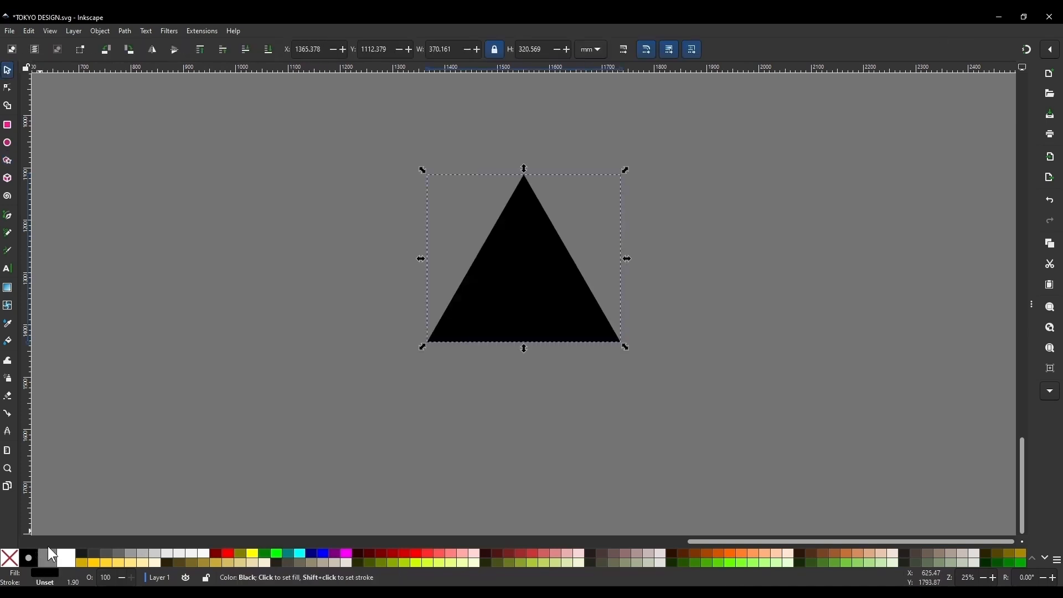
drag(522, 318, 502, 290)
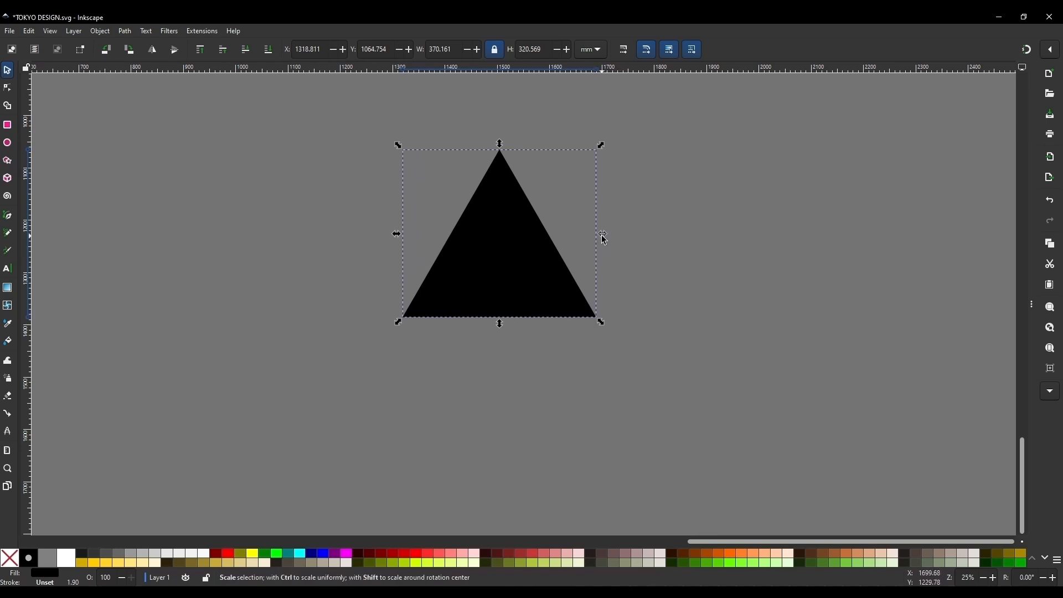
Step: Stretch the black triangle to about 426 mm wide and convert it to a path
drag(604, 235, 630, 235)
click(669, 230)
click(525, 215)
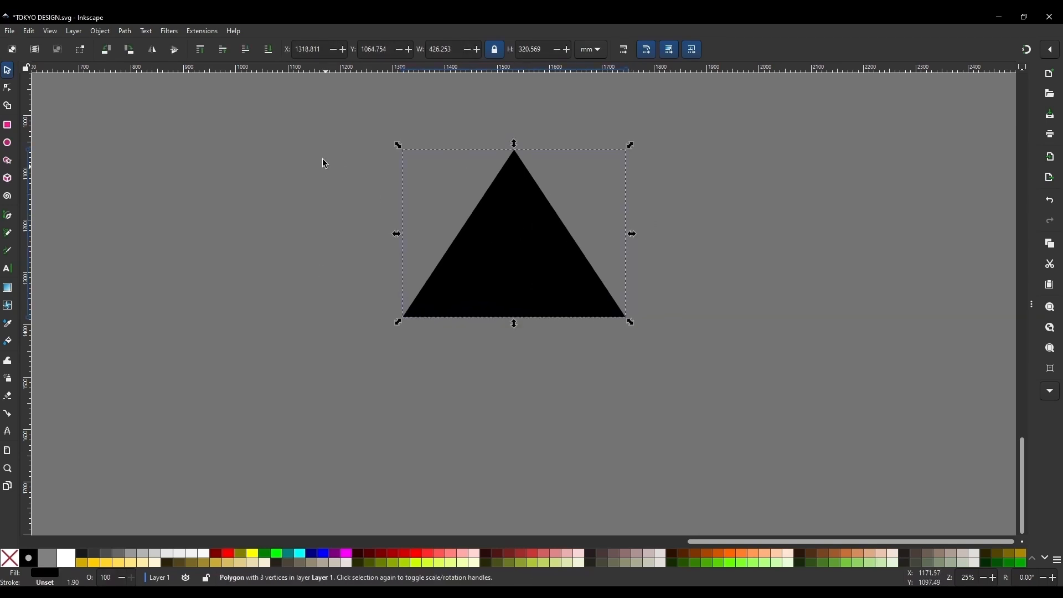
click(125, 31)
click(142, 42)
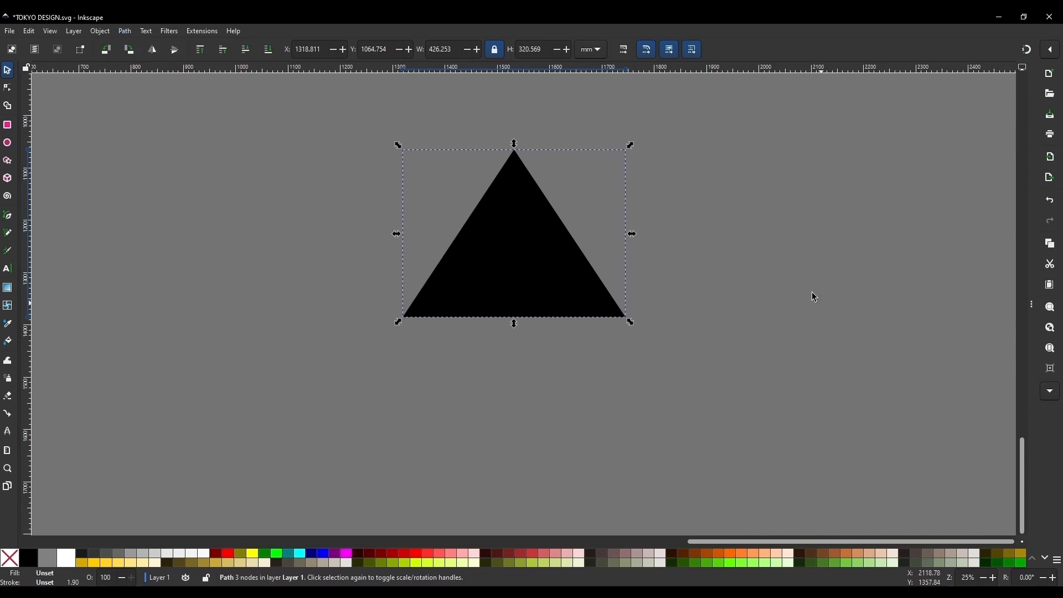
Step: Insert nodes twice across all sides of the triangle and delete the three new nodes on its base
key(n)
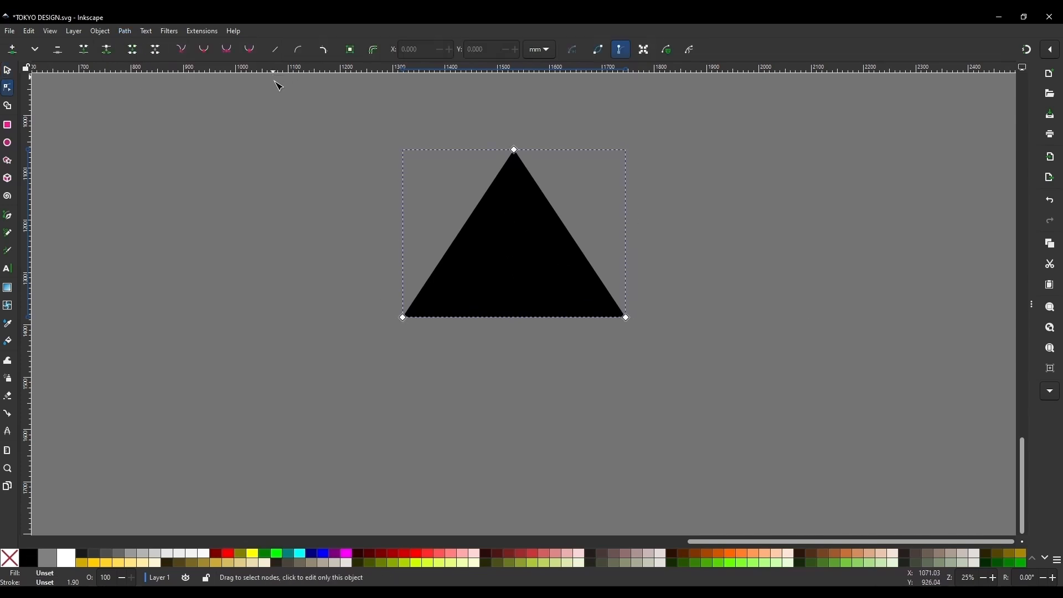
drag(340, 119, 709, 322)
click(513, 149)
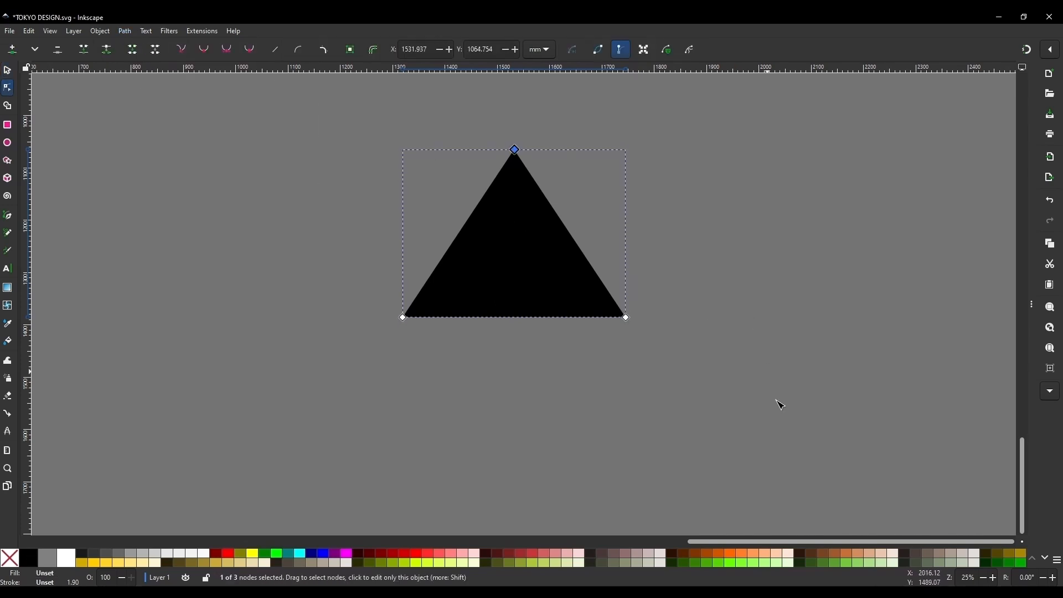
click(784, 429)
drag(291, 123, 744, 361)
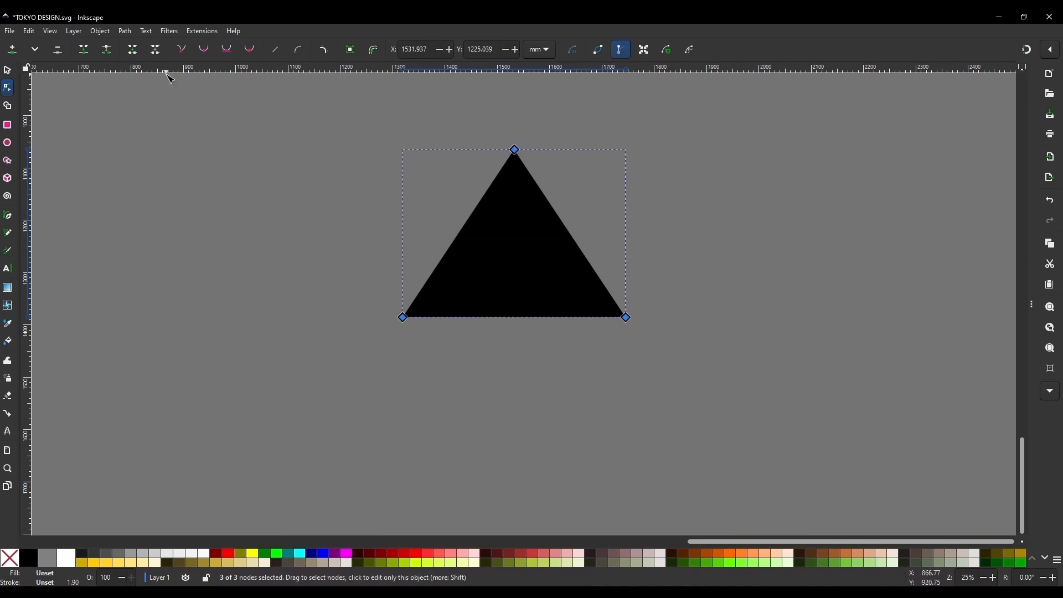
click(12, 50)
click(12, 50)
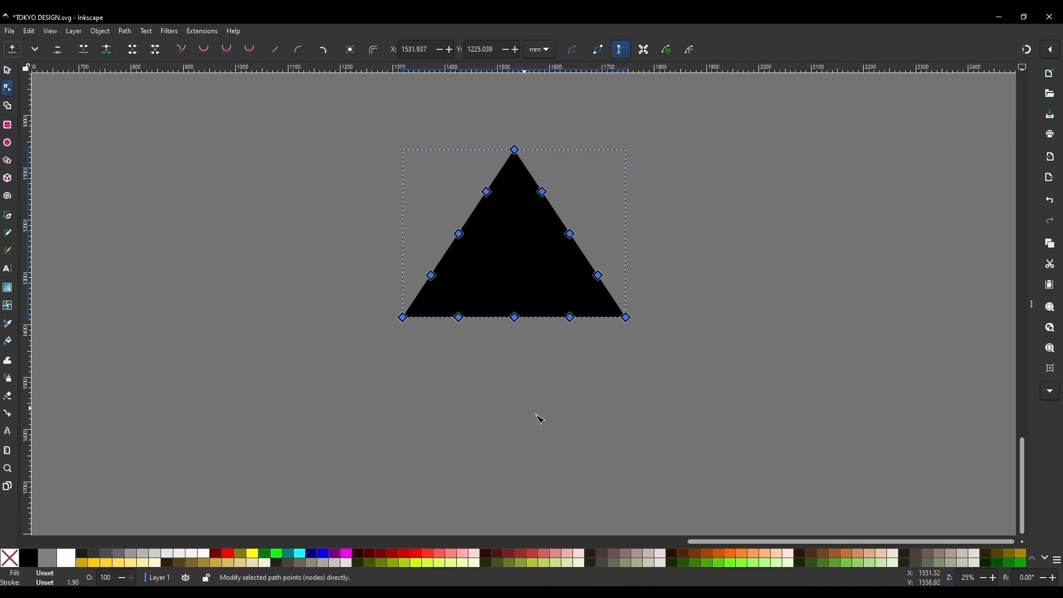
drag(590, 375, 435, 292)
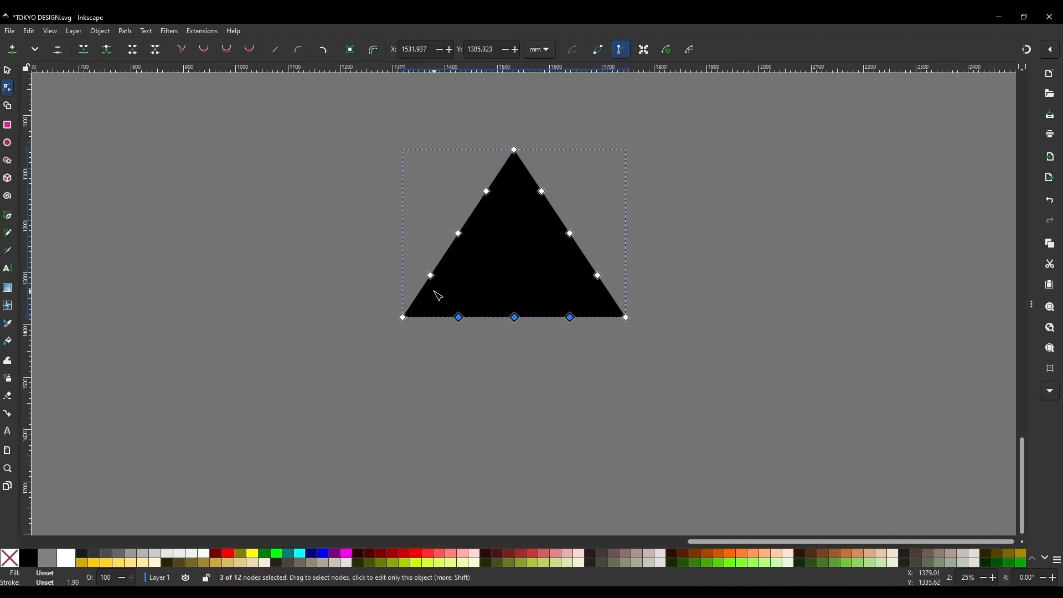
key(Delete)
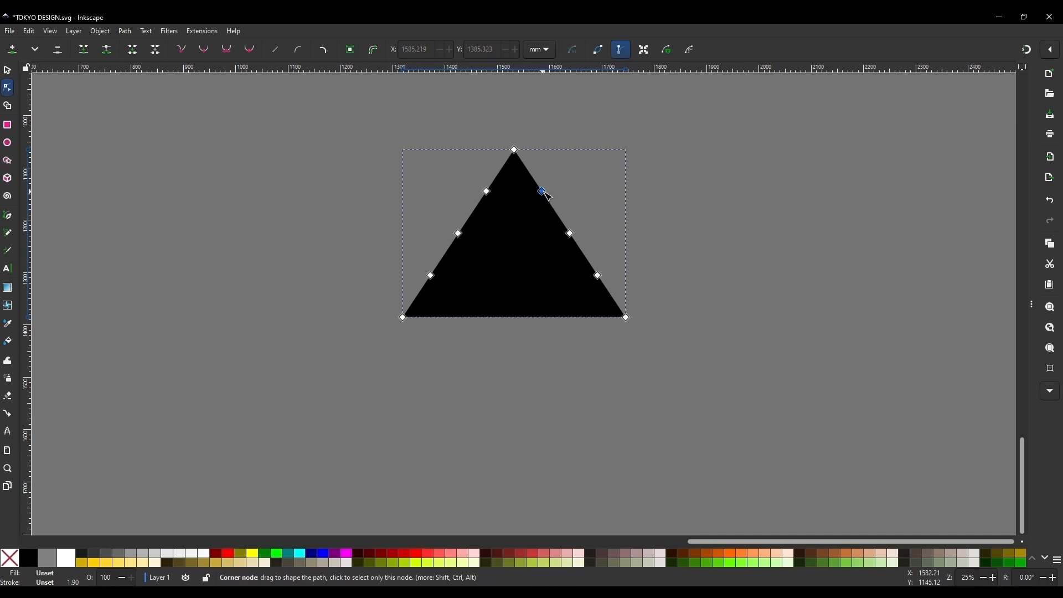
Step: Shape a rugged right slope by pulling out its upper node, replacing the lower node with a higher outward one, and extending the base corner
drag(546, 192, 558, 193)
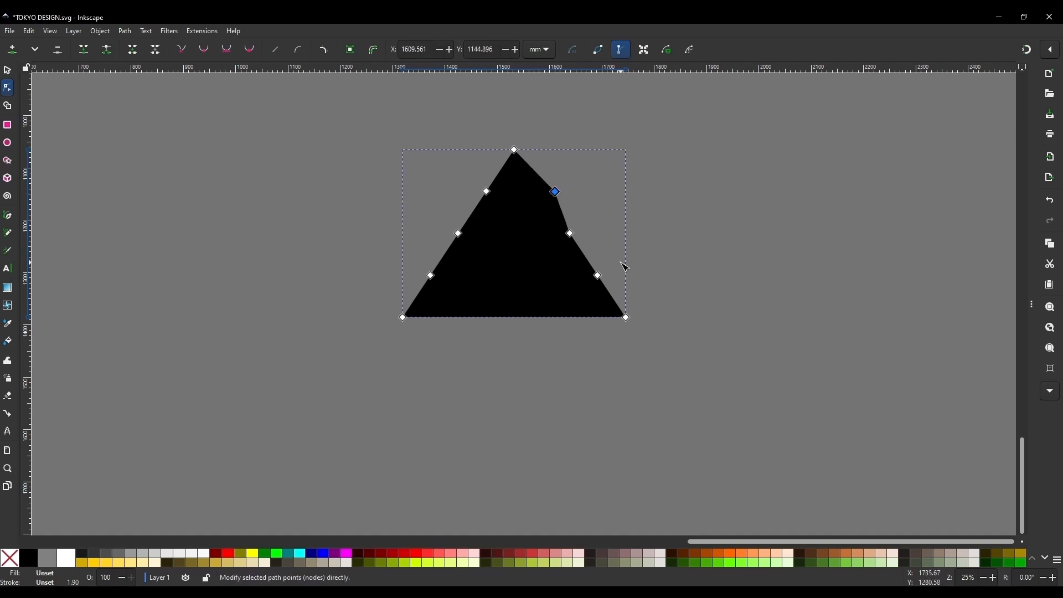
double_click(586, 255)
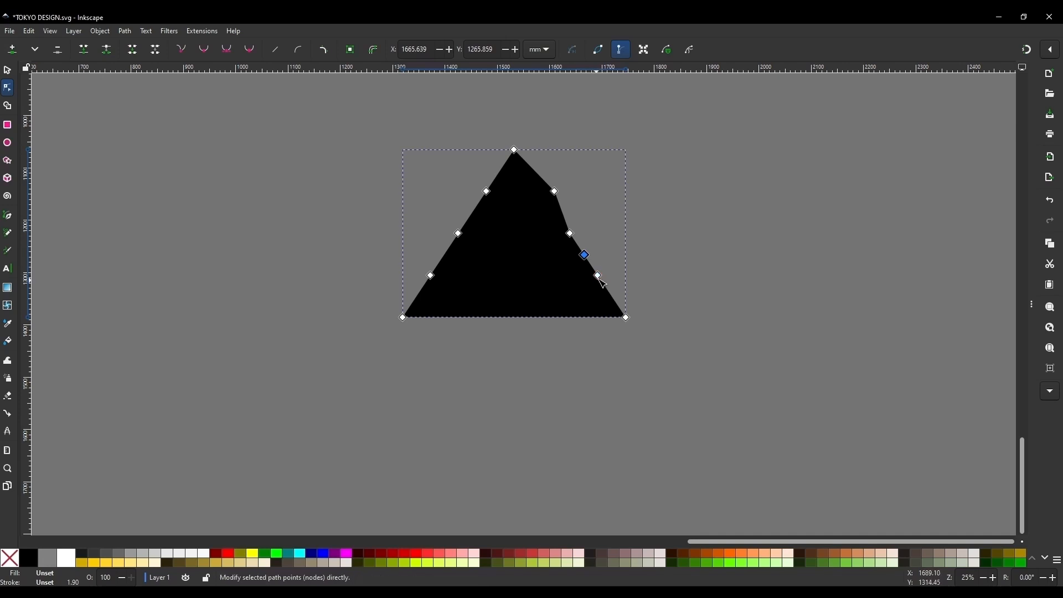
click(599, 276)
key(Delete)
drag(586, 255, 601, 255)
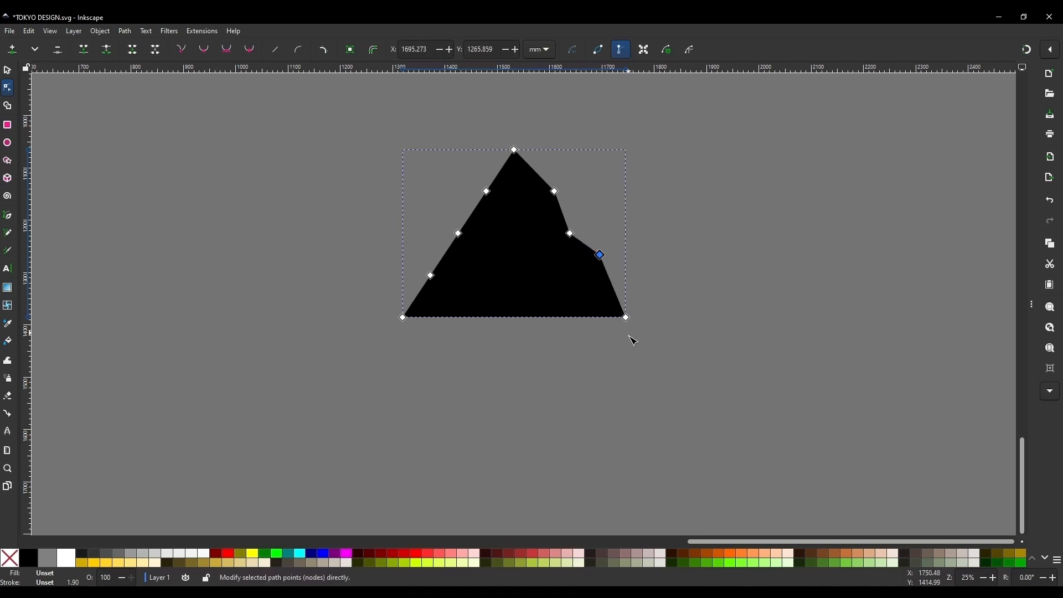
drag(631, 319, 642, 320)
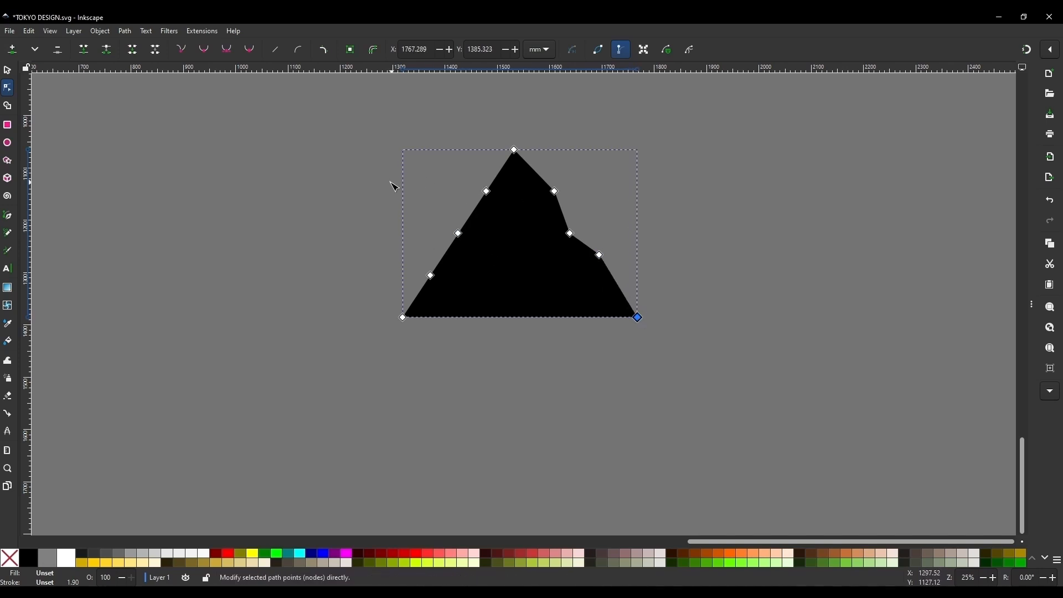
Step: Replace the upper and lower intermediate nodes on the left slope with new ones placed just beside them
click(480, 205)
double_click(480, 204)
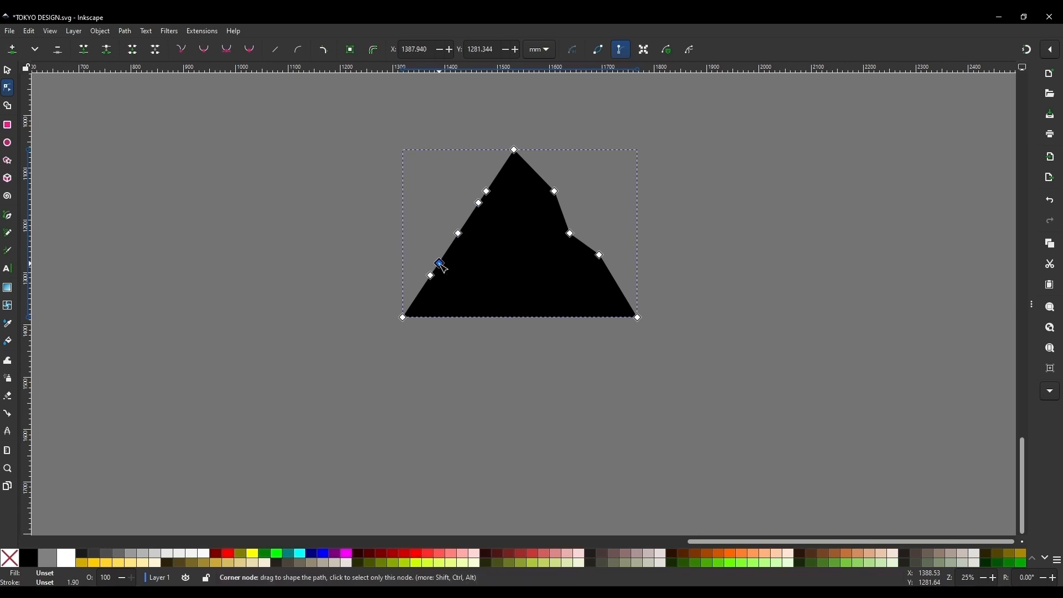
double_click(439, 262)
click(431, 275)
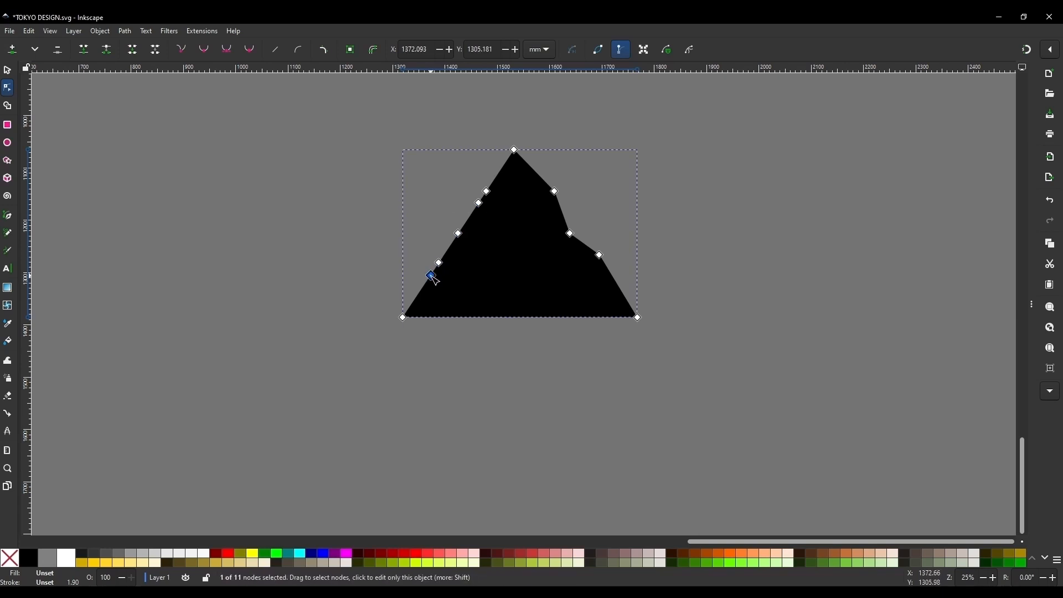
key(Delete)
click(487, 192)
key(Delete)
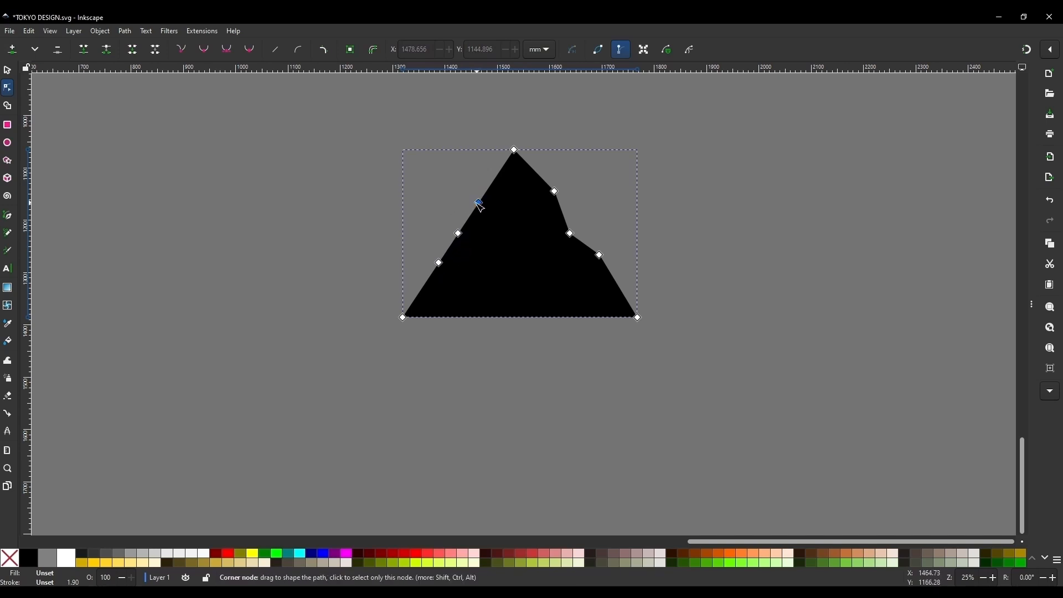
Step: Pull the left slope's upper and lower nodes outward, and undo the extra inward move of the upper one
drag(477, 203, 466, 203)
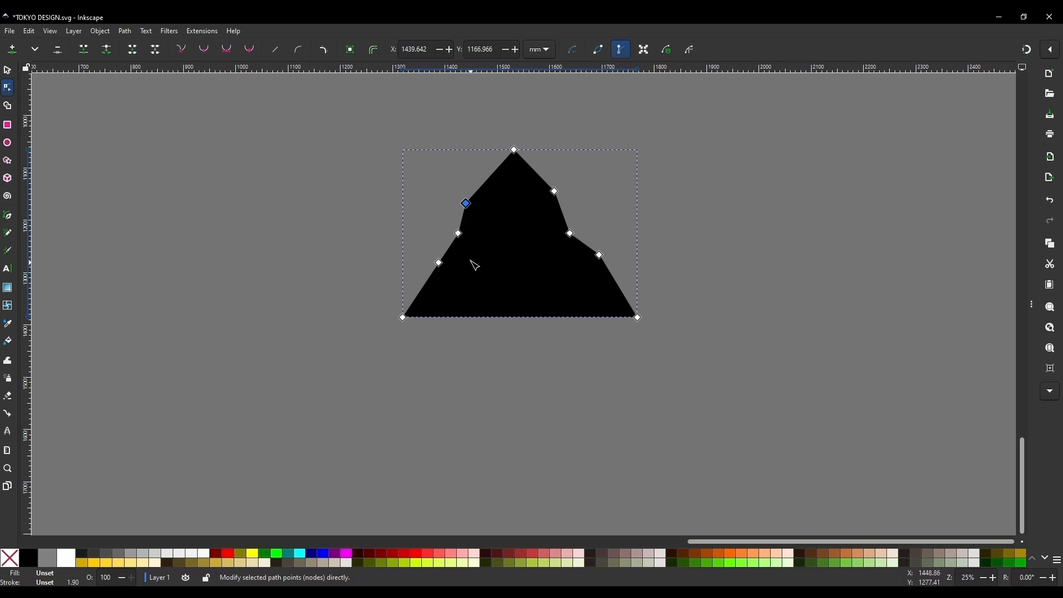
drag(440, 267, 427, 271)
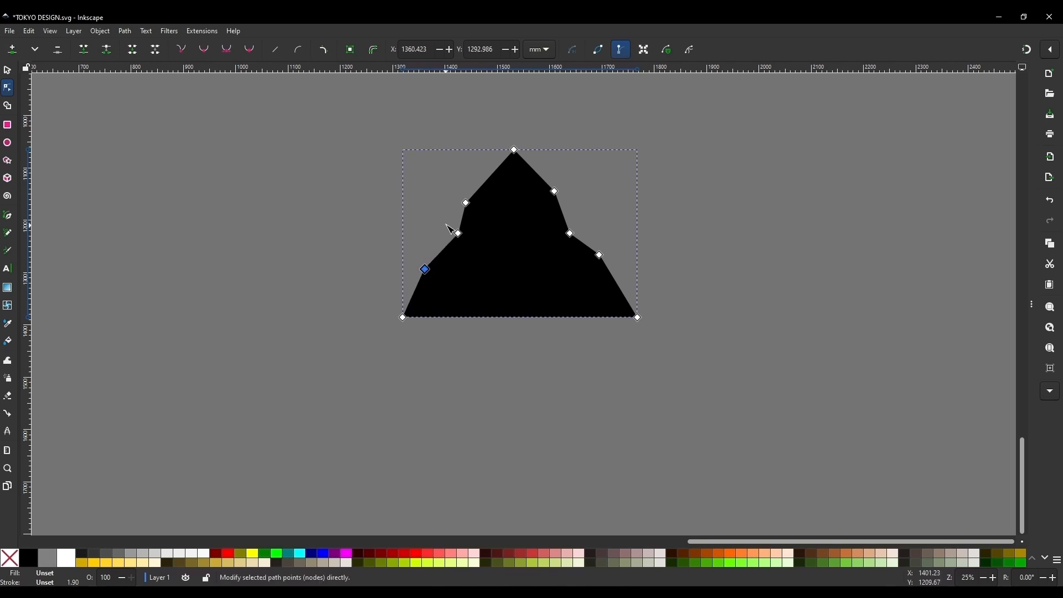
drag(468, 206, 475, 208)
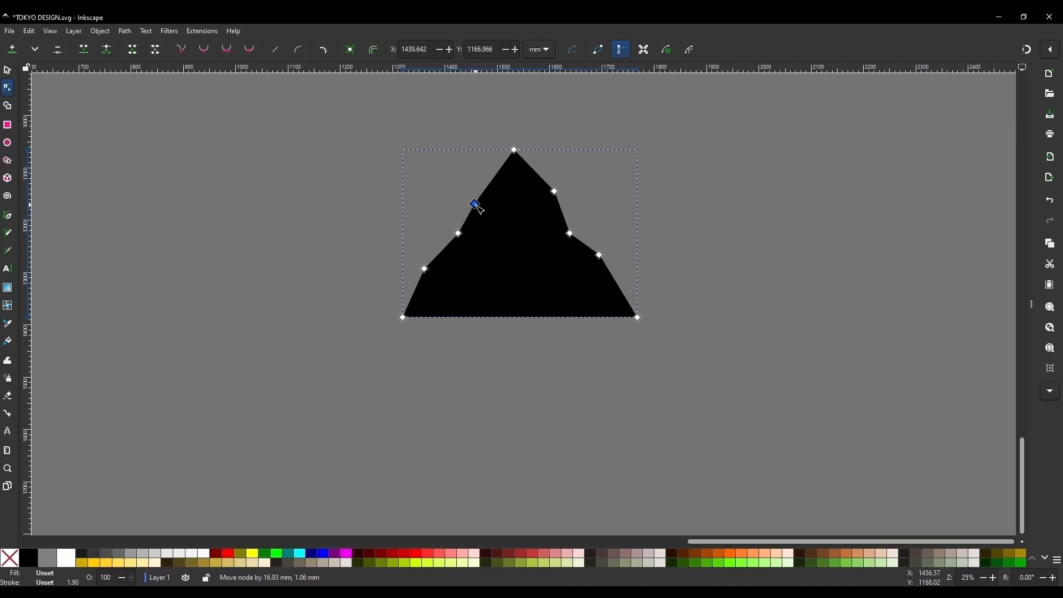
key(ctrl+z)
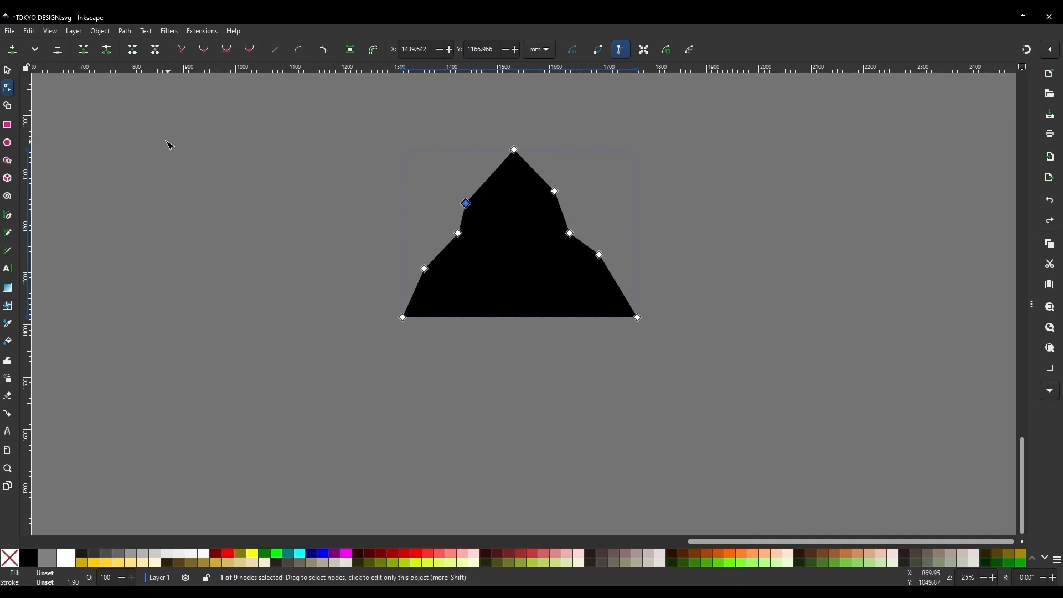
Step: Move the mountain slightly down and raise the notch node in the middle of its right slope a little
click(7, 69)
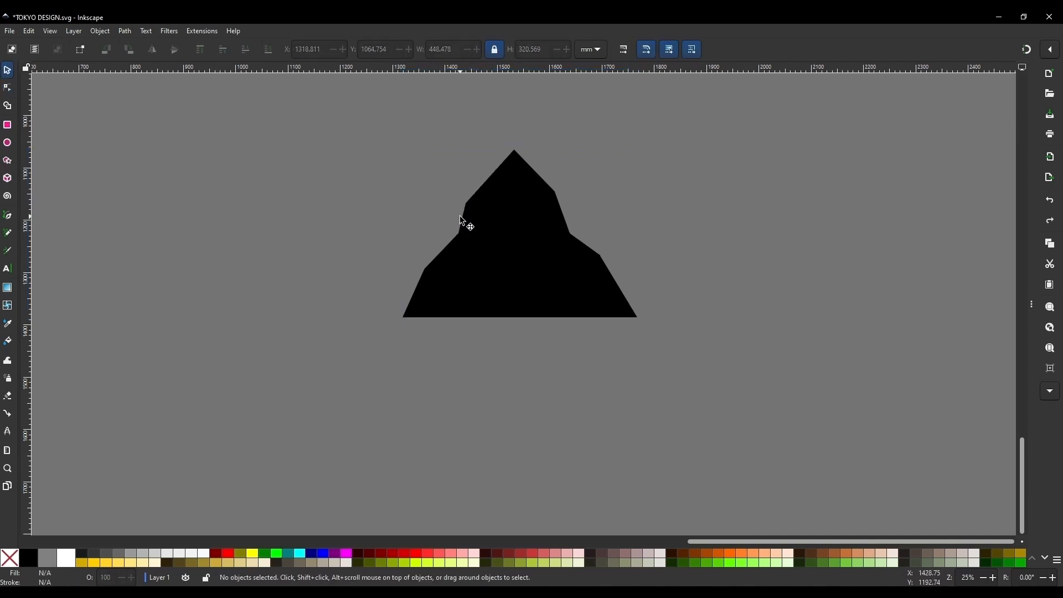
drag(492, 221, 507, 227)
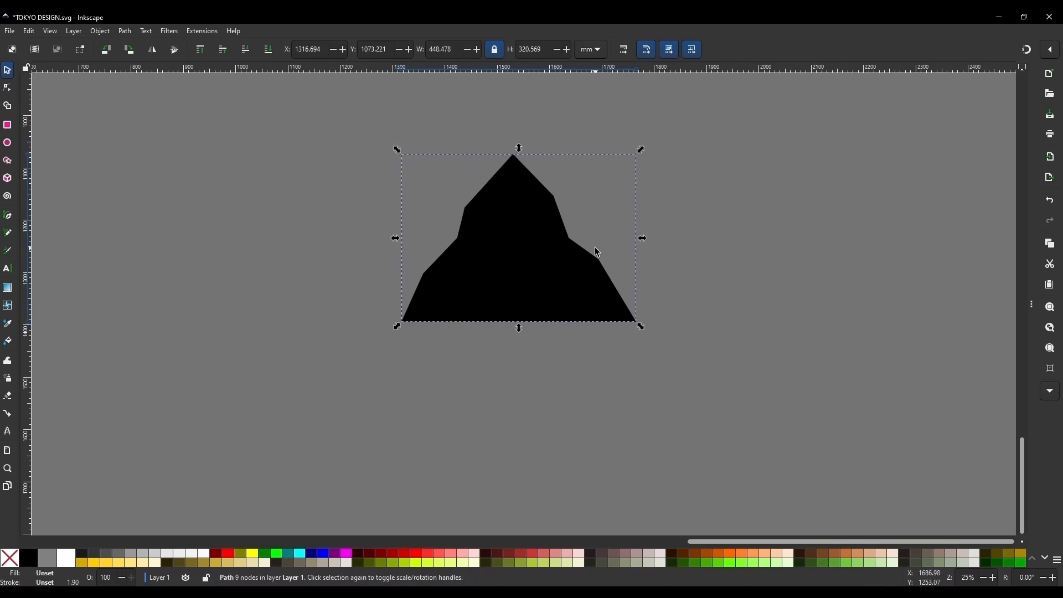
key(n)
drag(572, 241, 570, 235)
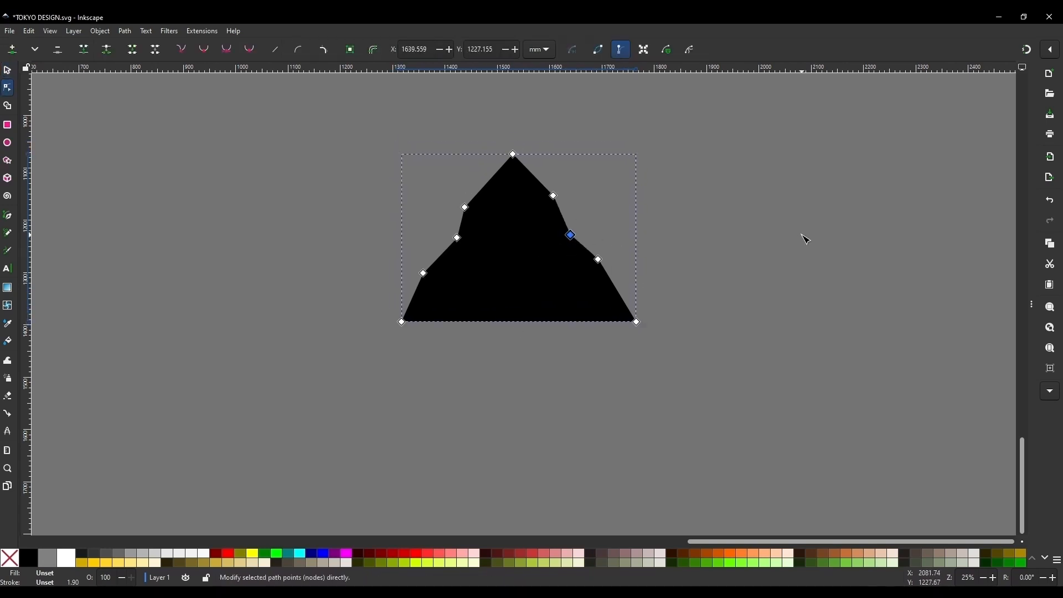
click(7, 69)
click(698, 147)
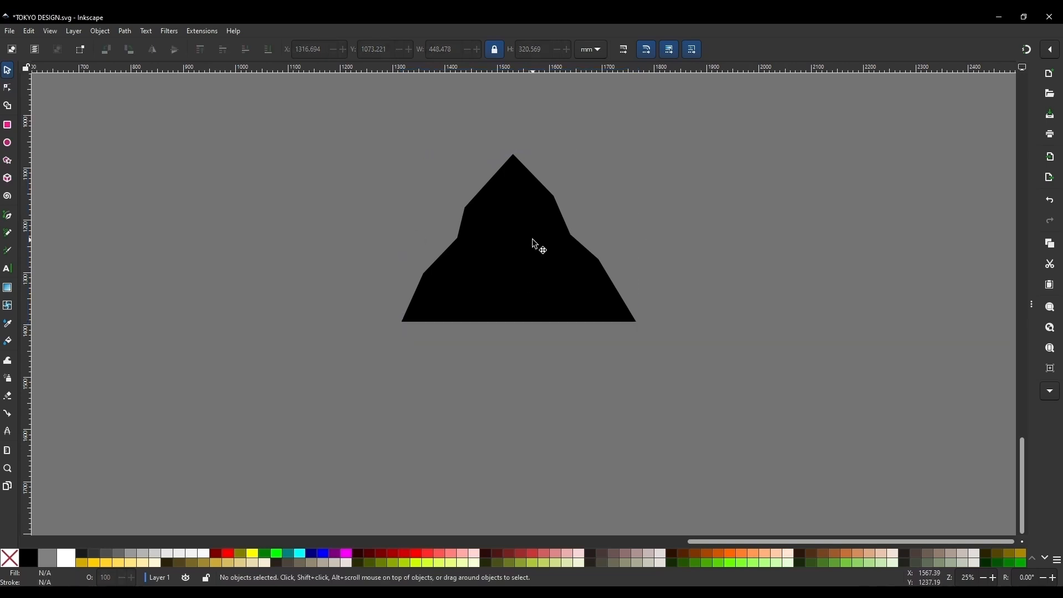
Step: Duplicate the mountain and place the copy about 255 mm to the left on the same baseline
click(545, 243)
key(ctrl)
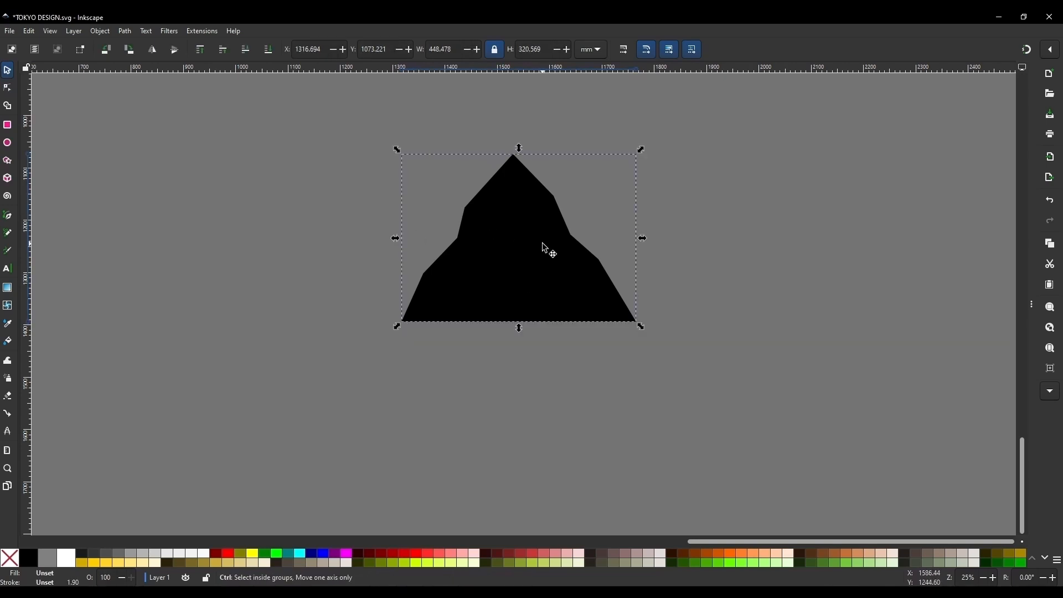
drag(520, 246, 374, 247)
key(ctrl+z)
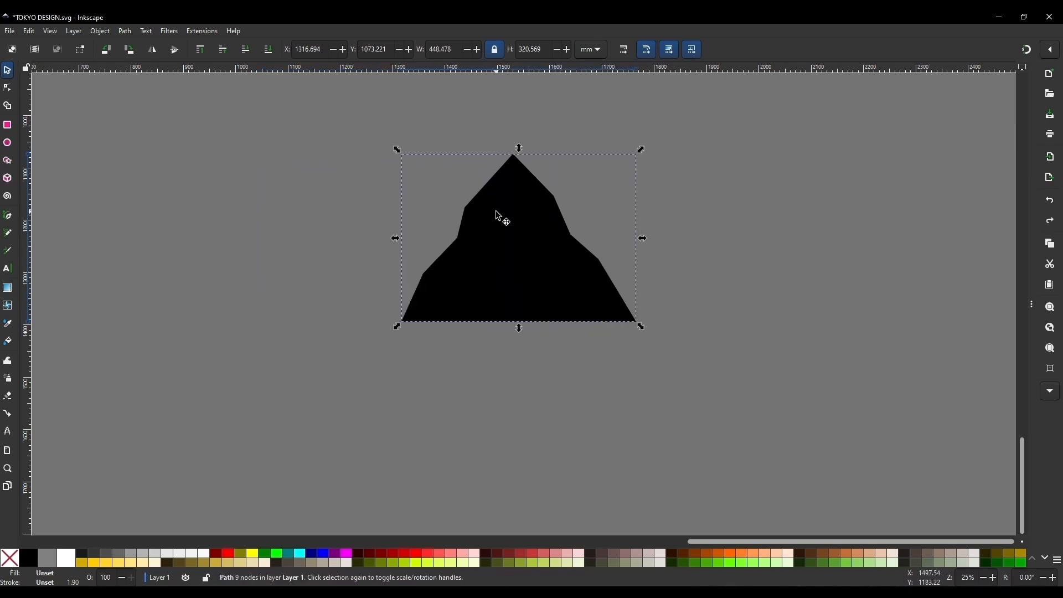
drag(531, 240, 398, 250)
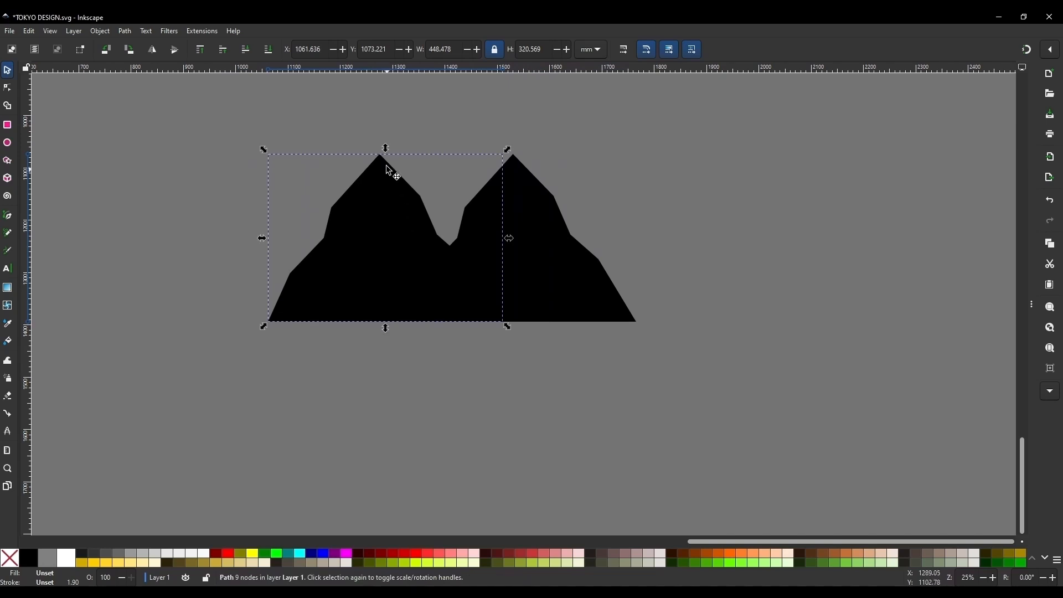
Step: Scale the mountain copy down proportionally to about 326 mm wide and fill it light grey
drag(265, 152, 302, 198)
drag(430, 285, 422, 283)
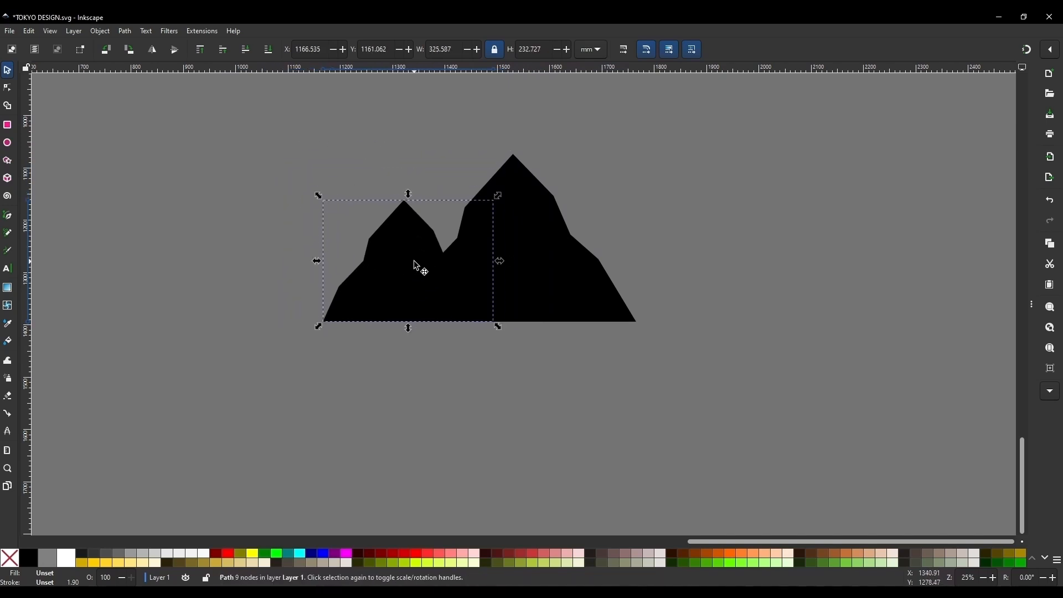
click(143, 555)
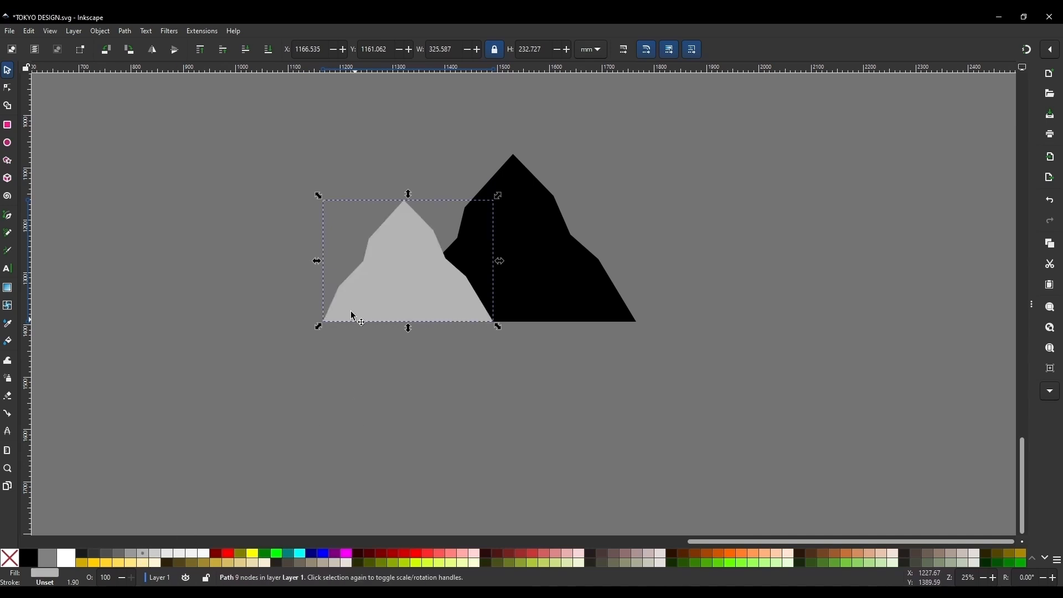
Step: Shrink the grey mountain proportionally to about 288 mm wide and shift it left along the baseline by about 55 mm
ctrl+scroll(353, 315, up, 3)
ctrl+scroll(436, 293, down, 2)
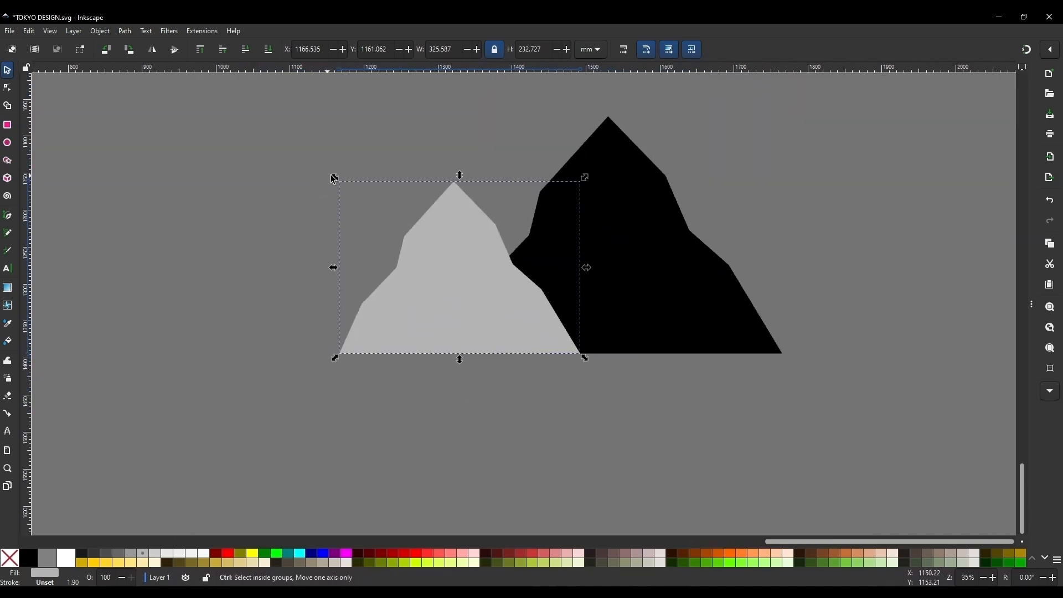
drag(341, 185, 351, 197)
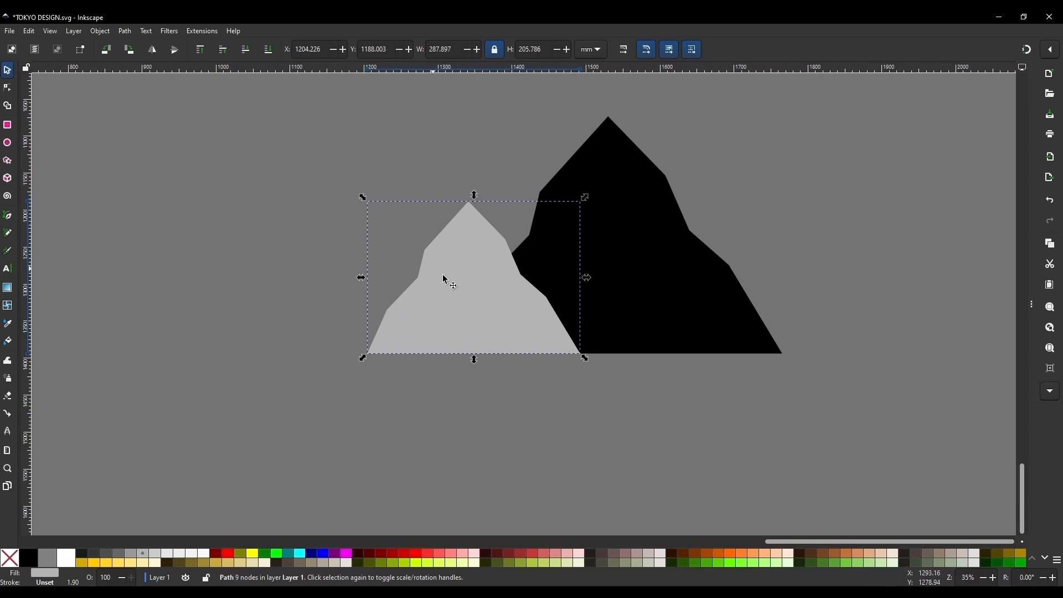
drag(505, 304, 457, 295)
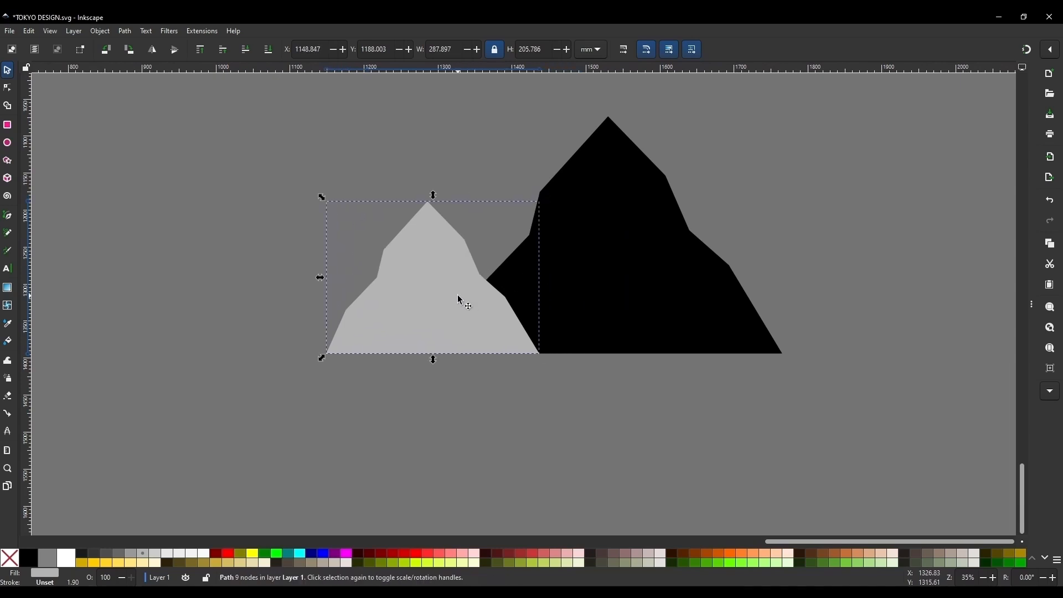
Step: Delete the notch node in the middle of the grey mountain's right slope and make its two neighbouring nodes corners for a straight edge
key(n)
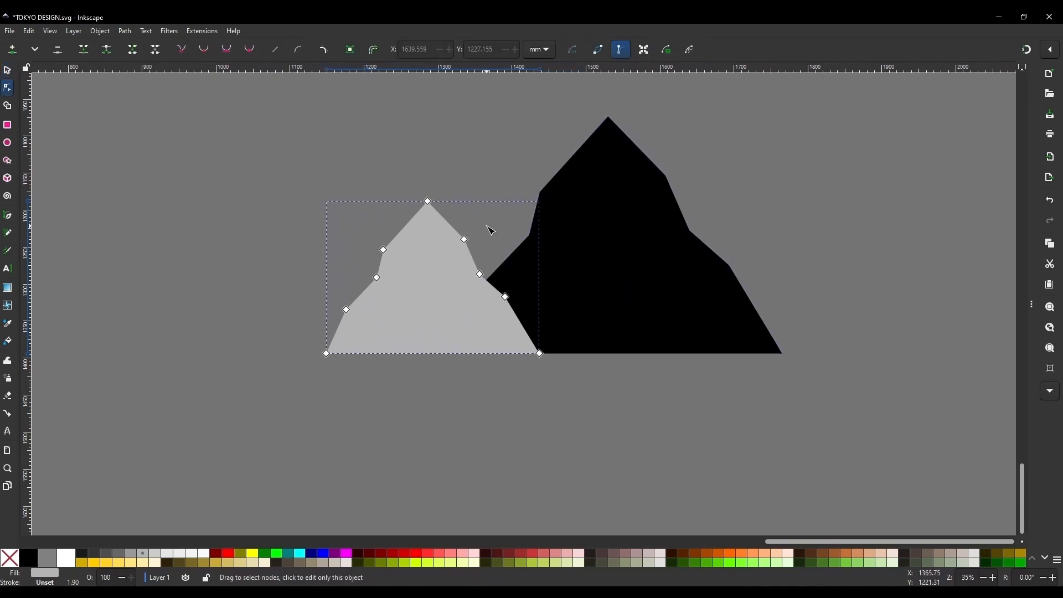
click(480, 274)
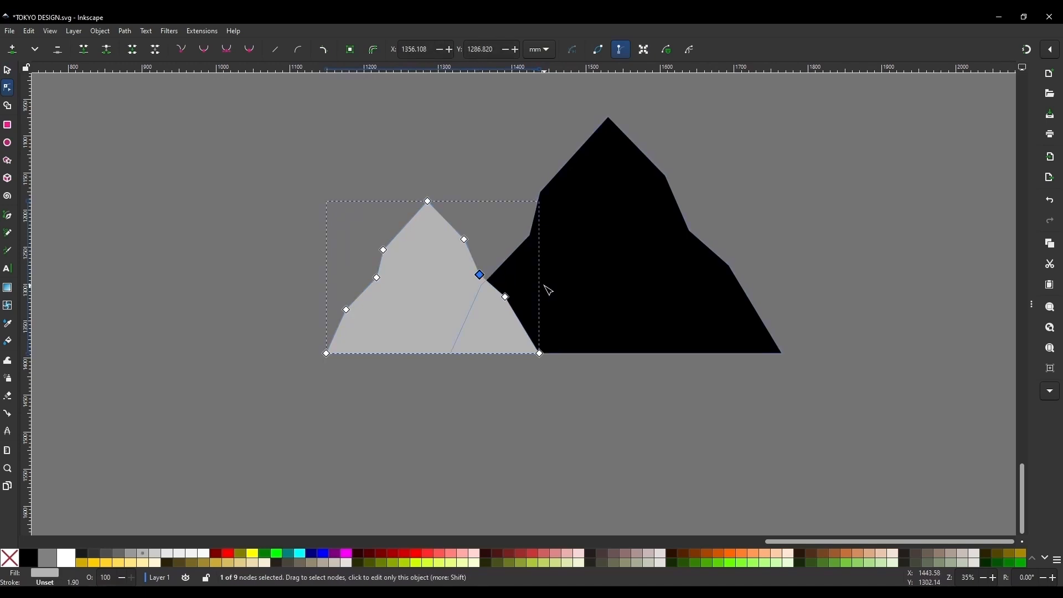
key(Delete)
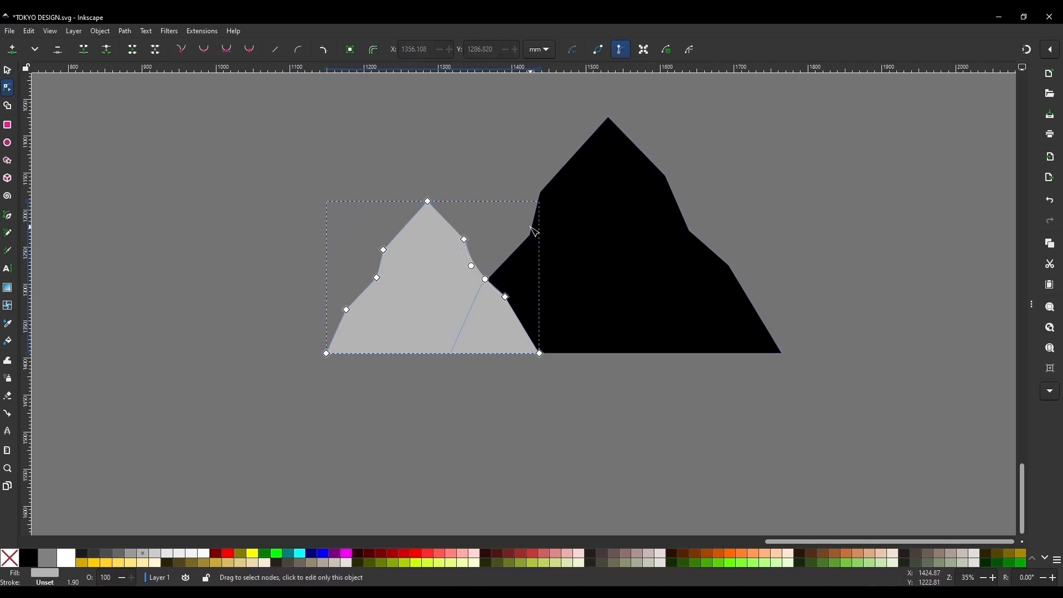
drag(456, 214, 555, 340)
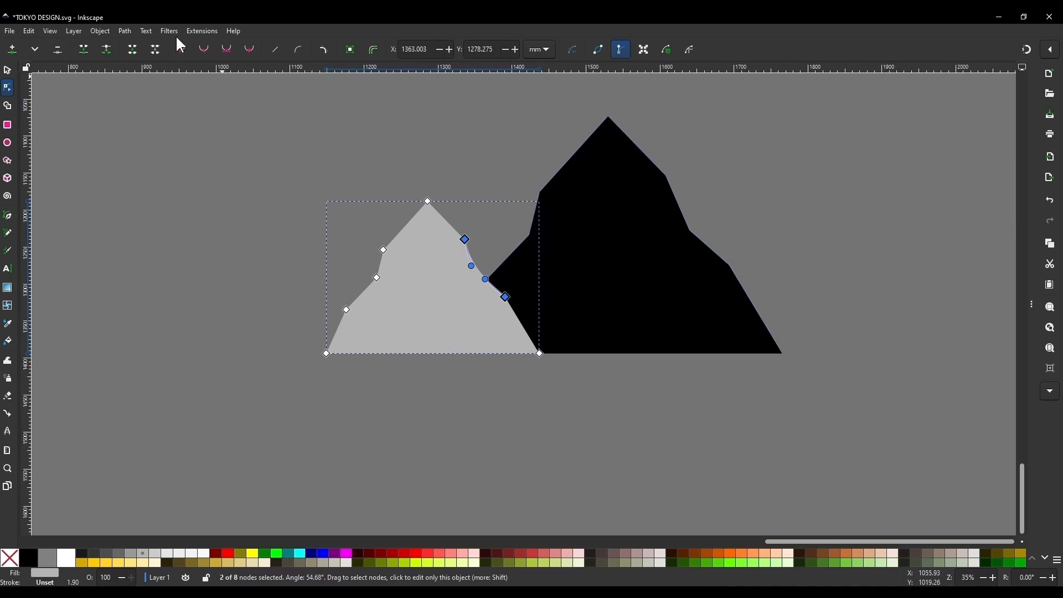
click(184, 50)
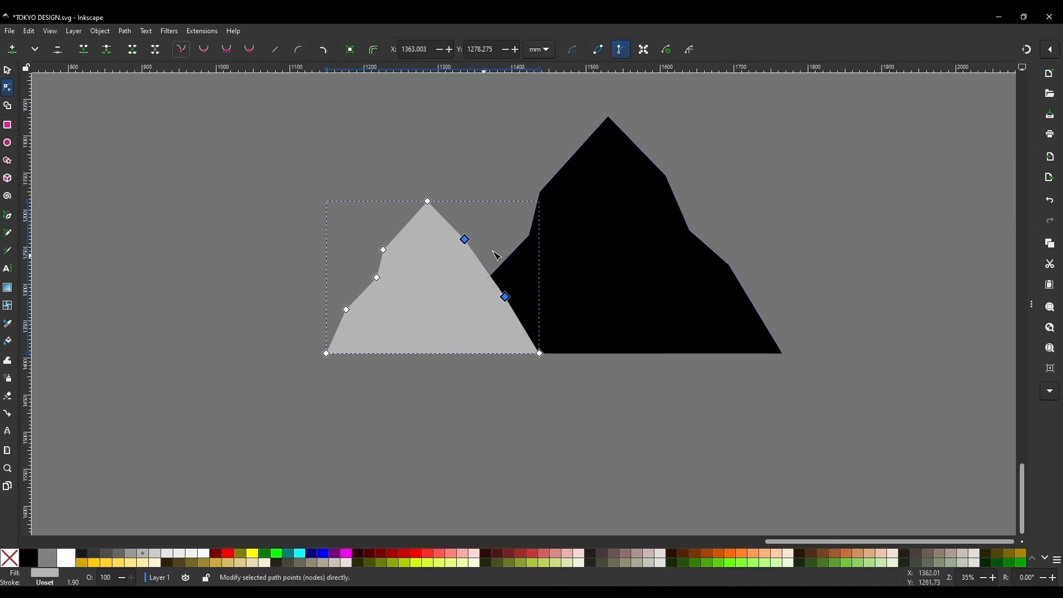
Step: Move the grey mountain's two right-slope nodes outward and down, and pull the lower one back inward to form a notch
drag(465, 239, 475, 250)
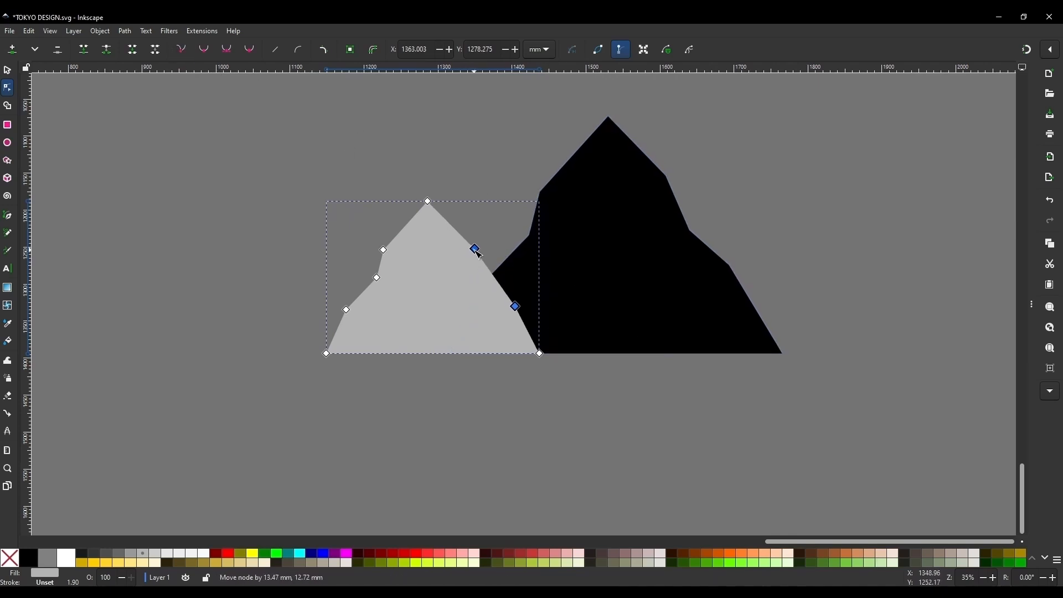
click(503, 280)
click(485, 275)
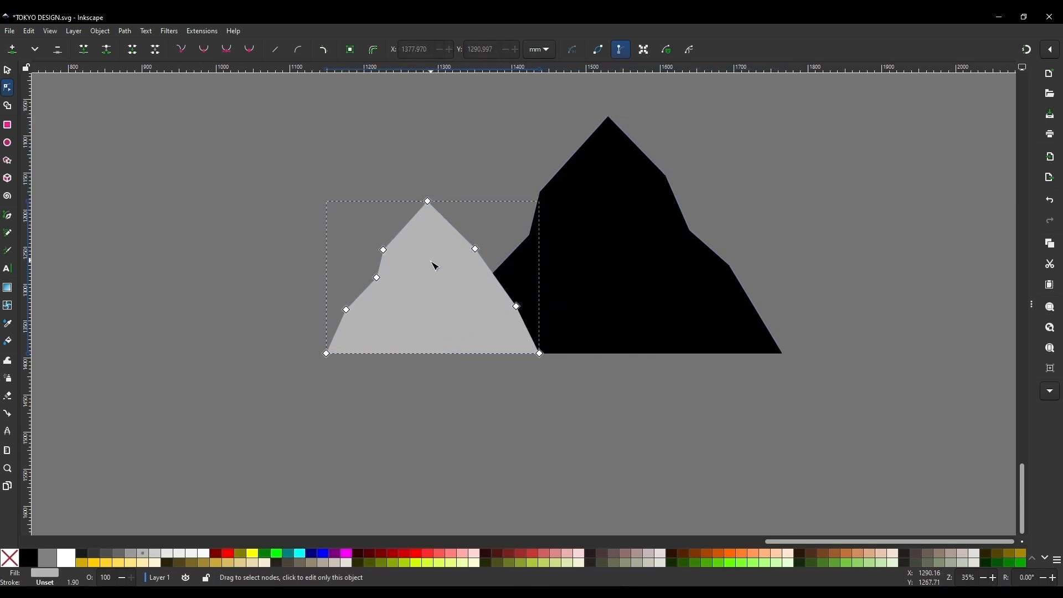
double_click(518, 305)
mouse_move(516, 306)
mouse_down()
mouse_move(486, 291)
mouse_move(499, 305)
mouse_up()
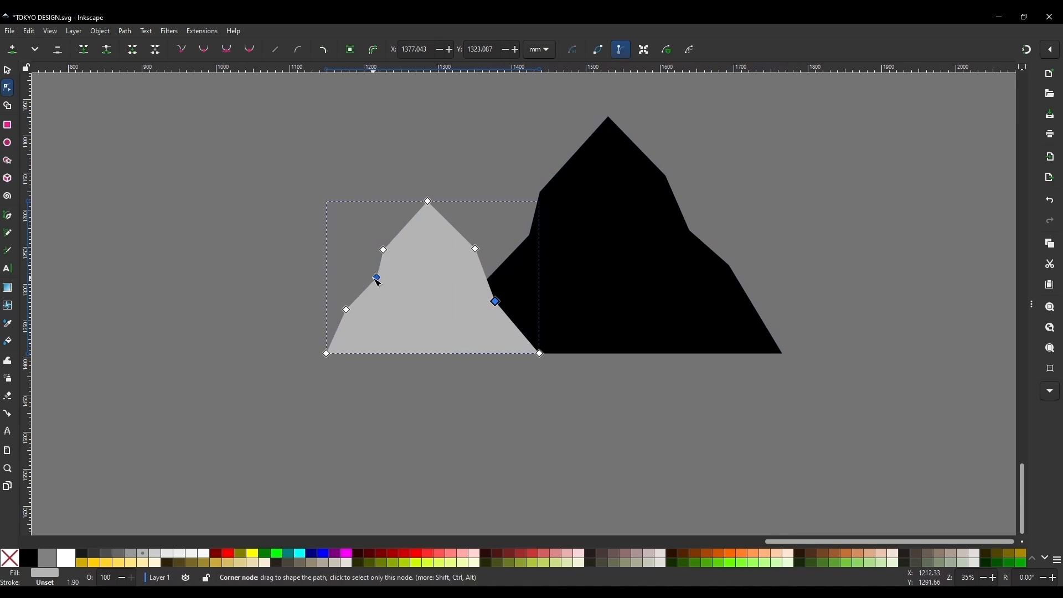
Step: Reshape the grey mountain's left slope by raising its upper node slightly and shifting its middle node down and outward
mouse_move(376, 277)
mouse_down()
mouse_move(382, 292)
mouse_move(363, 292)
mouse_up()
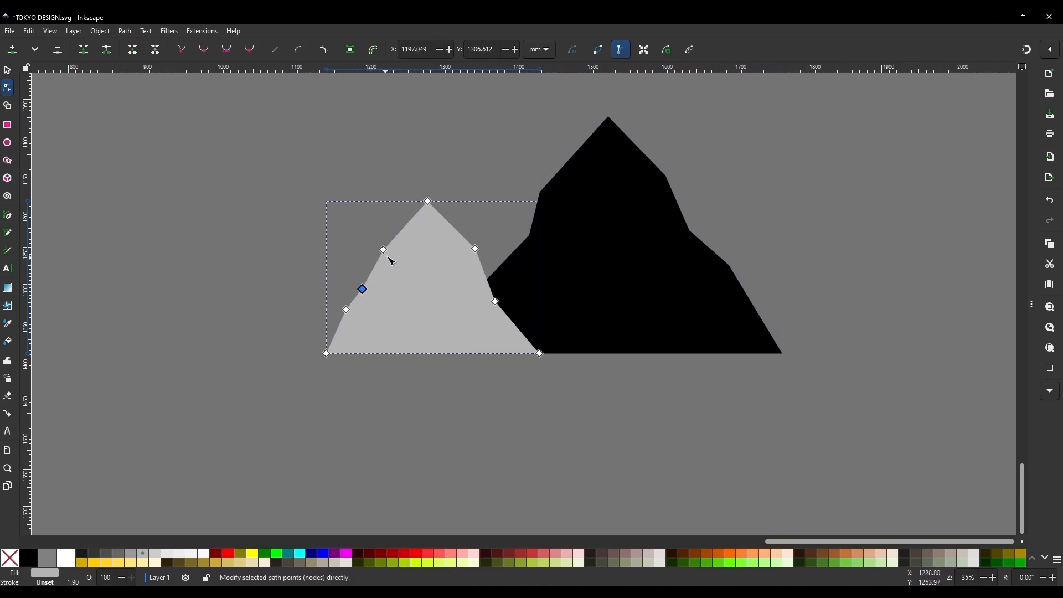
drag(382, 248, 384, 238)
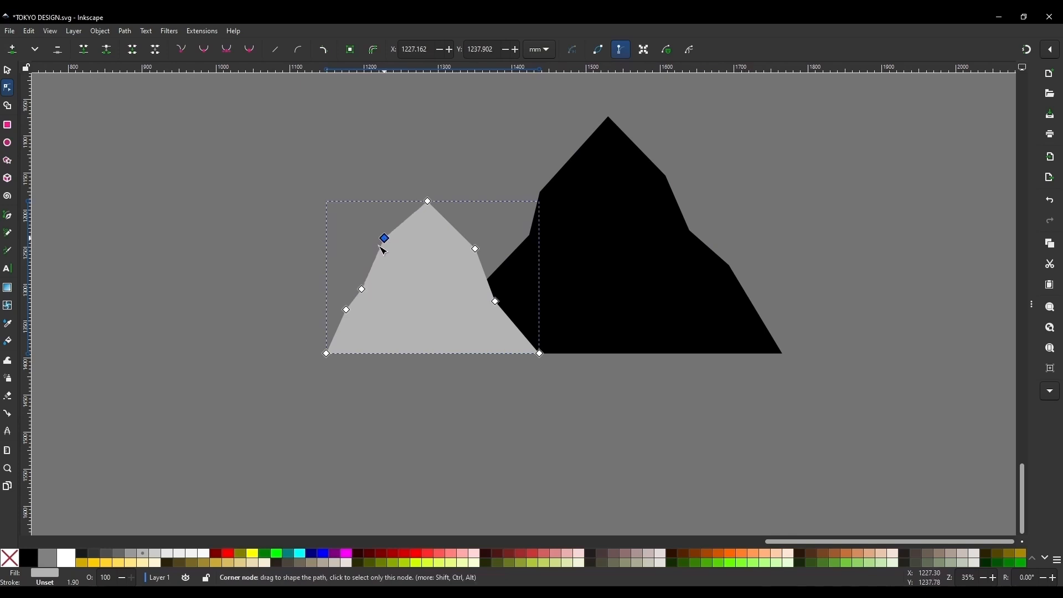
drag(365, 292, 371, 286)
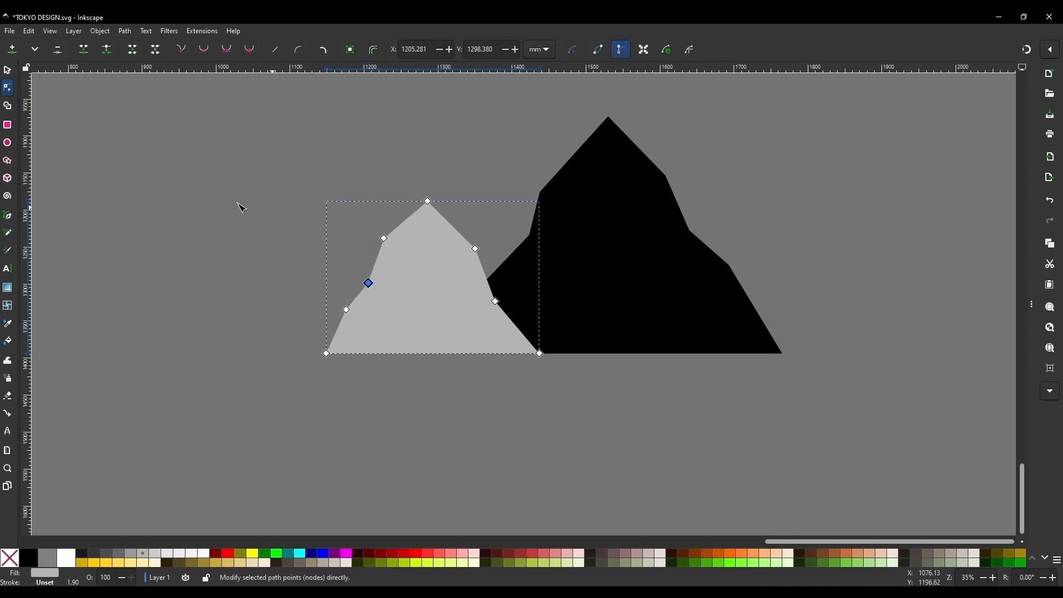
Step: Shrink the grey mountain proportionally to about 262 mm wide and place a duplicate about 428 mm to the right on the same baseline
click(8, 70)
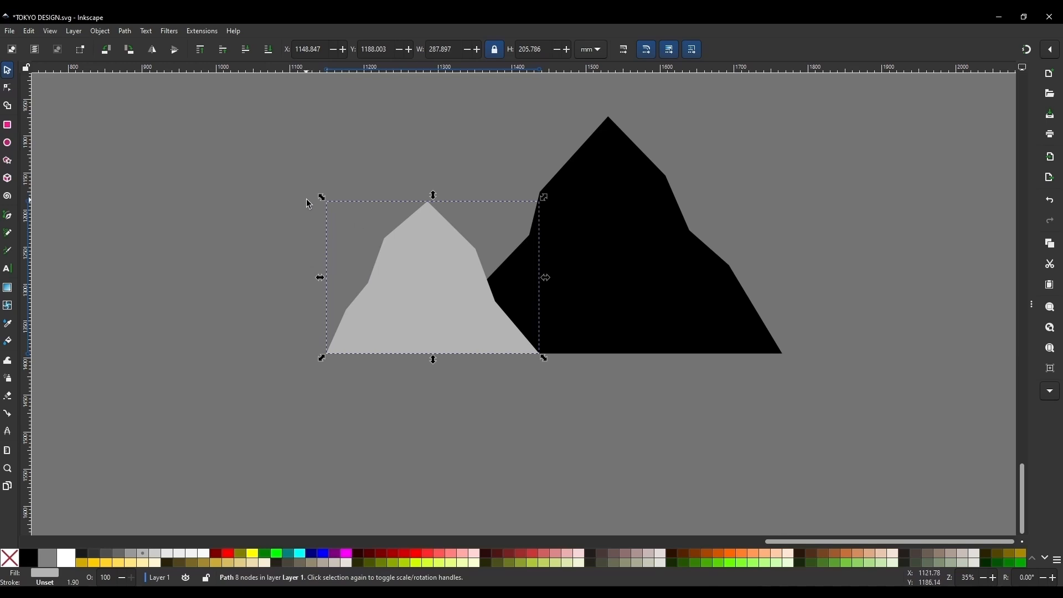
drag(322, 197, 342, 214)
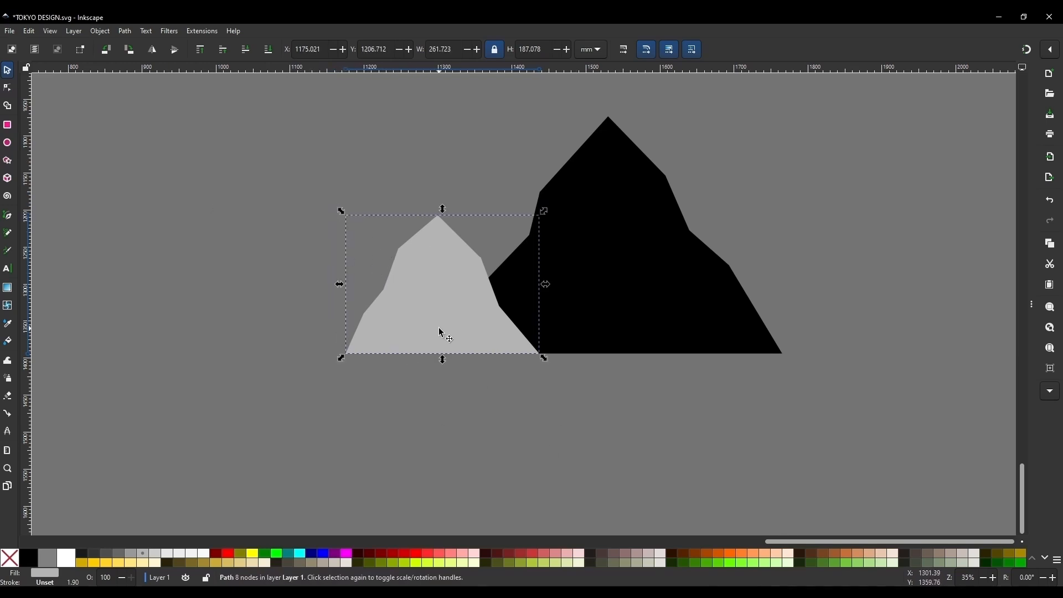
key(ctrl+d)
drag(420, 307, 734, 337)
scroll(264, 288, down, 1)
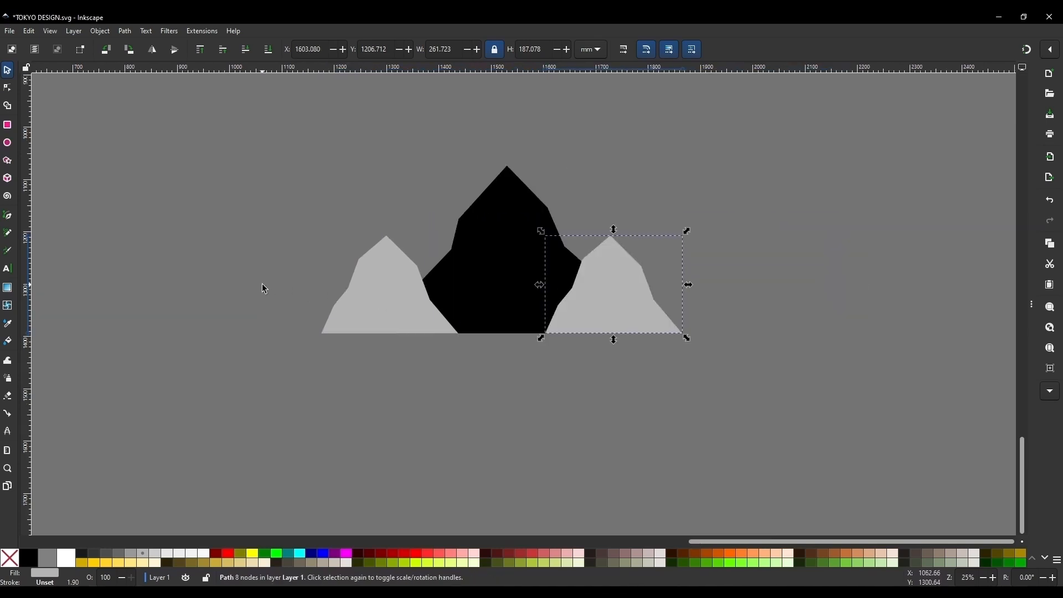
Step: Reshape the right grey mountain by moving two nodes on its left slope and two on its right slope, pushing the lower right one outward
scroll(680, 308, up, 2)
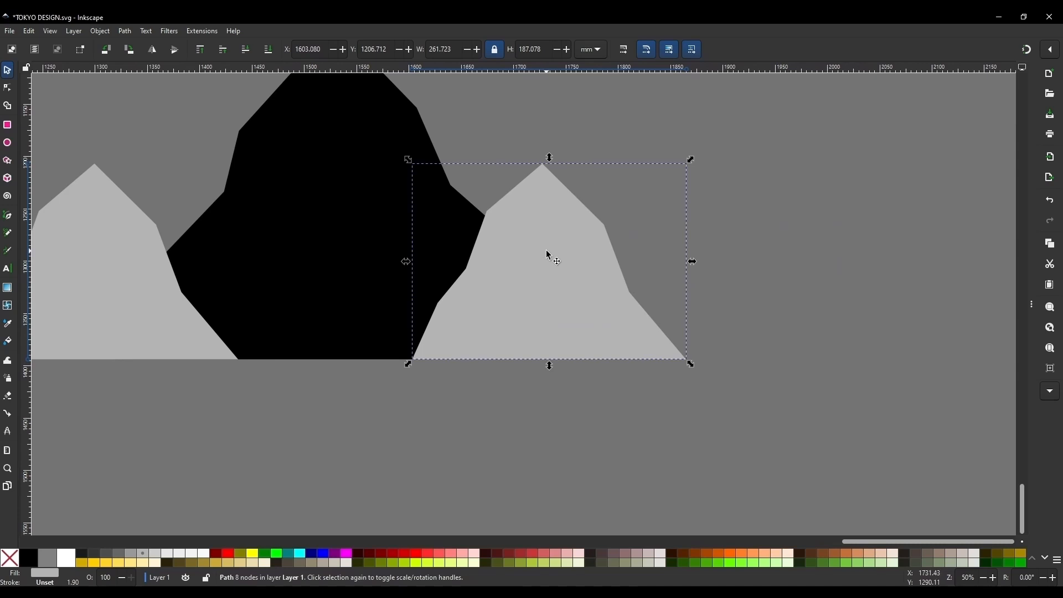
key(n)
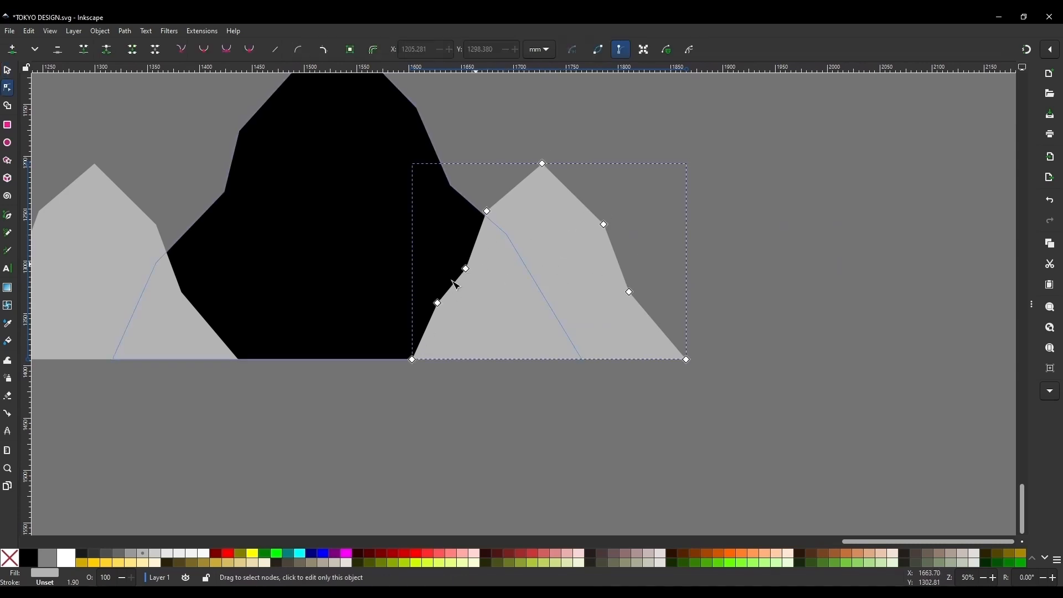
drag(442, 299, 442, 316)
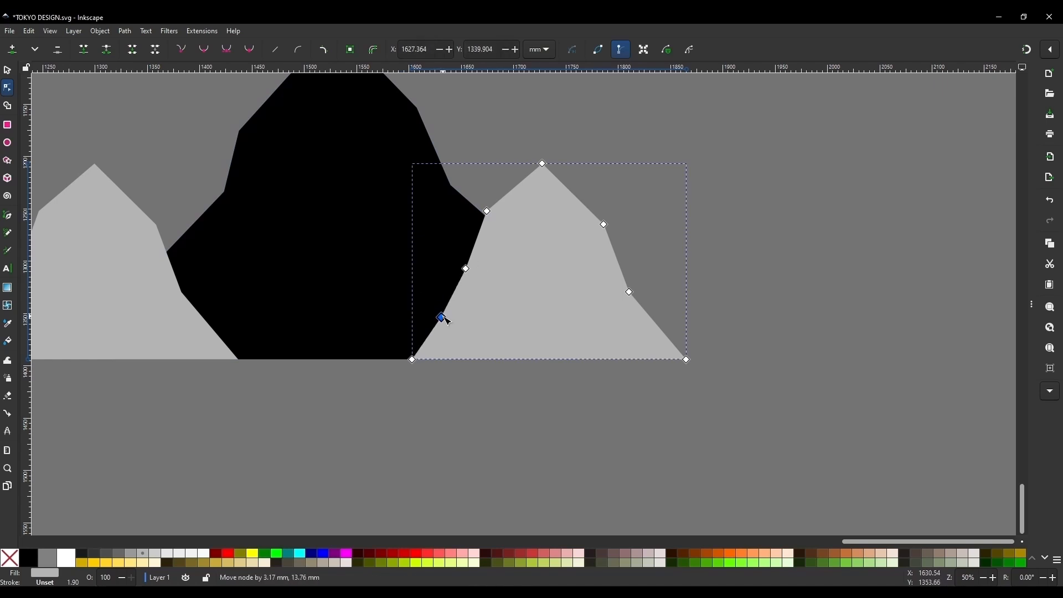
drag(466, 269, 457, 257)
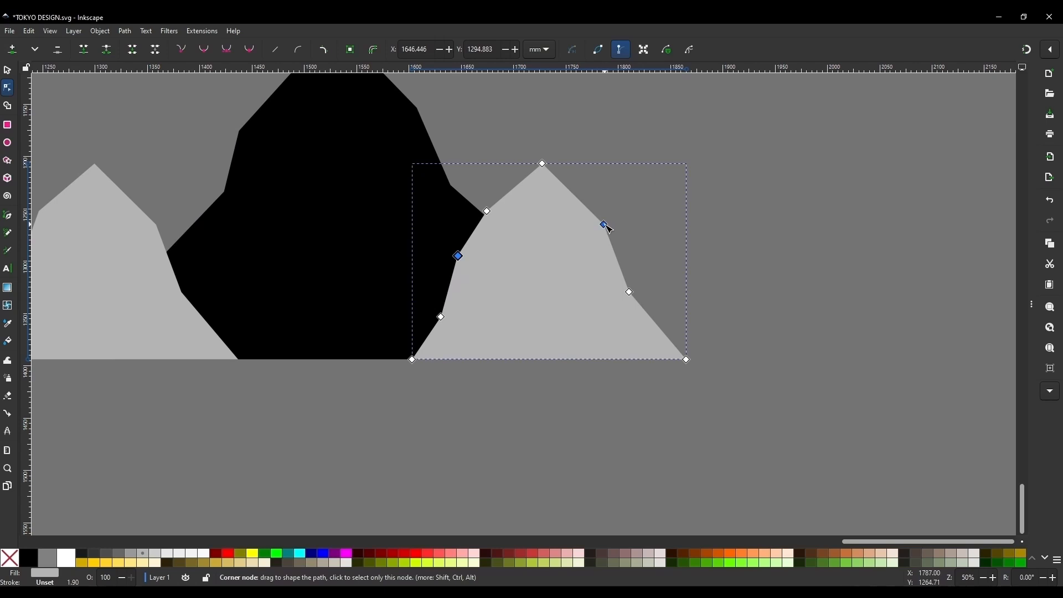
drag(629, 292, 657, 274)
drag(600, 226, 589, 231)
Step: Shrink the right grey mountain proportionally to about 206 mm wide and shift it right along the baseline by about 25 mm
click(7, 70)
scroll(665, 341, down, 1)
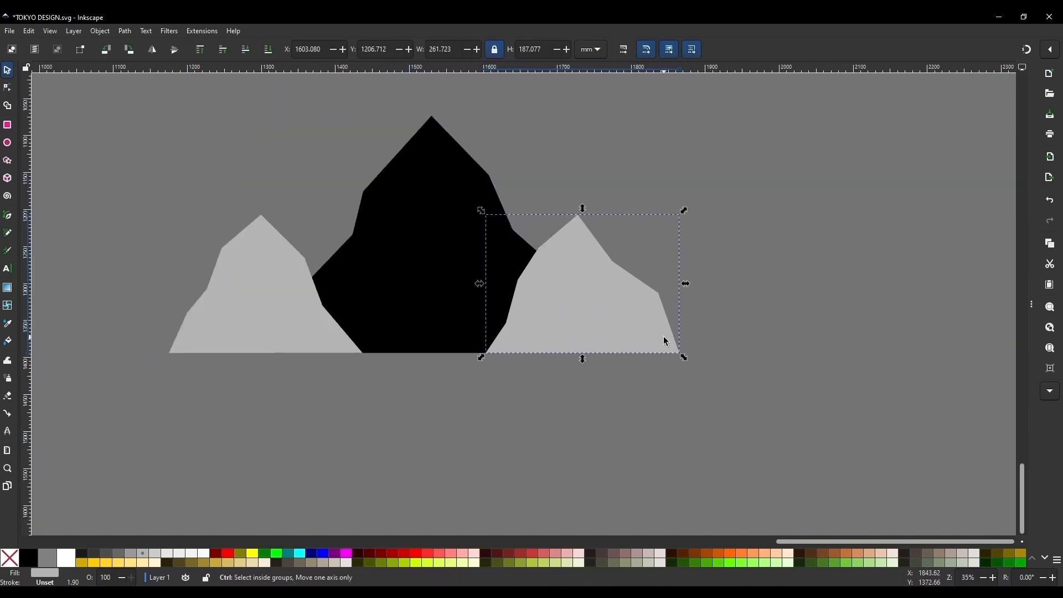
drag(684, 210, 643, 240)
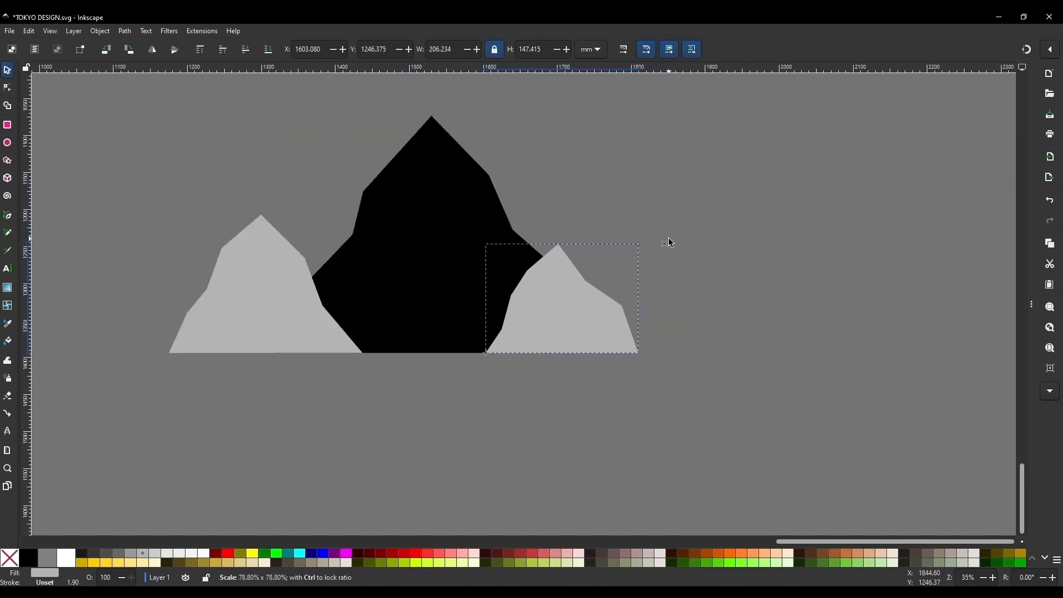
key(Right)
key(Right)
key(Right)
key(Right)
key(Right)
key(Right)
key(Right)
key(Right)
key(Right)
key(Right)
key(Right)
key(Right)
key(Right)
key(Right)
key(Right)
key(Right)
key(Right)
key(Right)
key(Right)
key(Right)
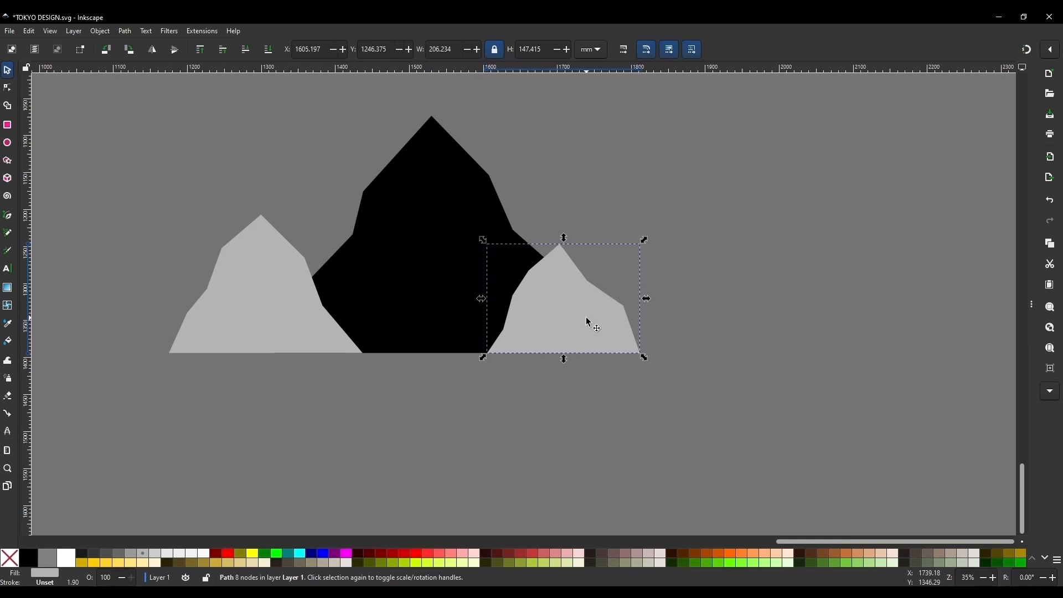
key(Right)
key(Right)
key(Right)
key(Right)
key(Right)
key(Right)
key(Right)
key(Right)
key(Right)
key(Right)
key(Right)
key(Right)
key(Right)
key(Right)
key(Right)
key(Right)
key(Right)
key(Right)
key(Right)
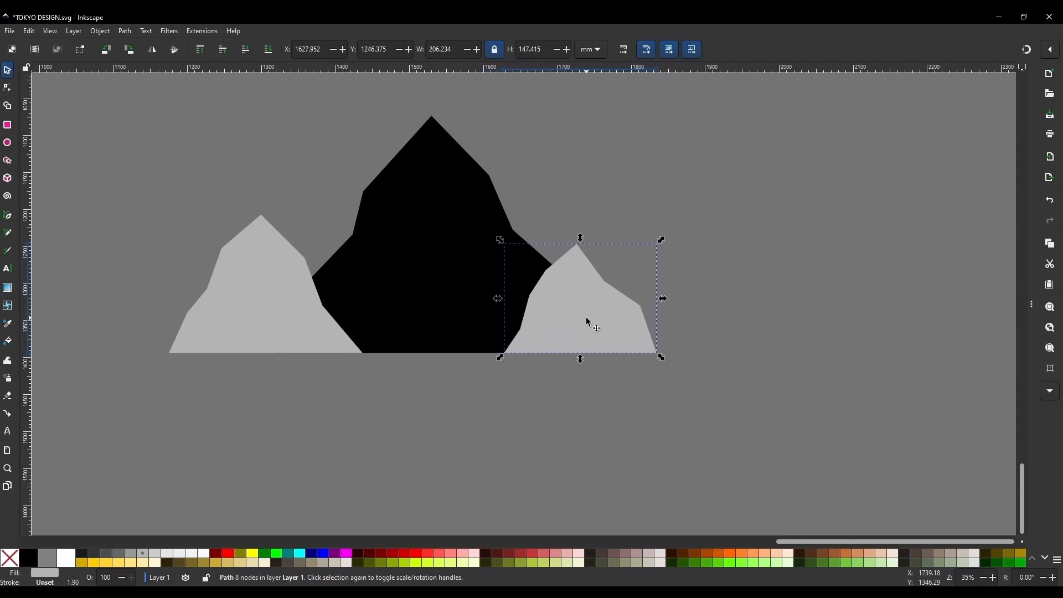
Step: Shift the left grey mountain right along the baseline by about 7 mm
scroll(465, 264, down, 2)
click(339, 293)
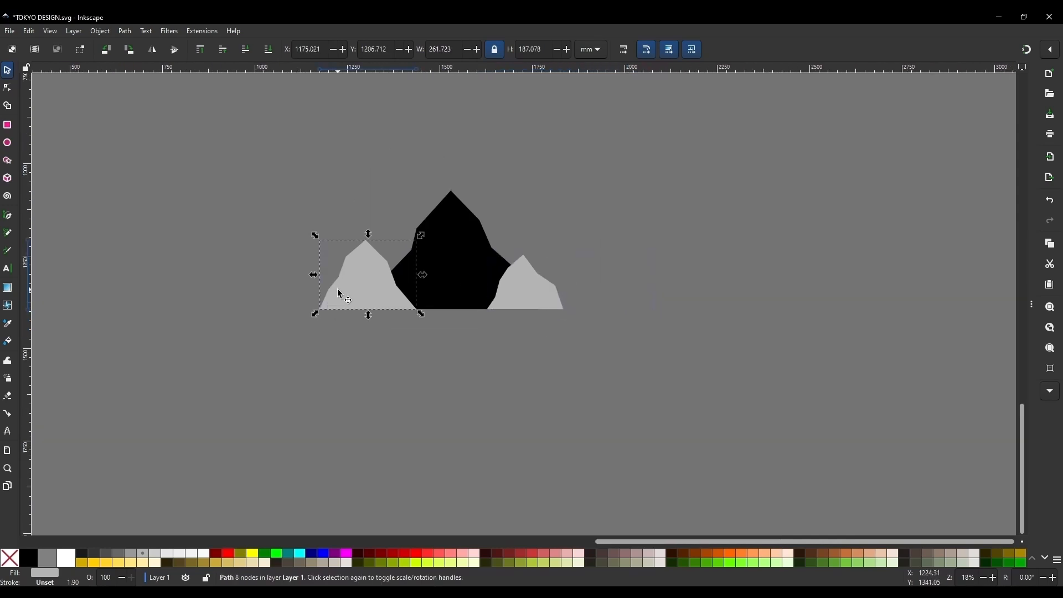
key(Right)
key(Right)
key(Right)
key(Right)
key(Right)
key(Right)
key(Right)
key(Right)
key(Right)
key(Right)
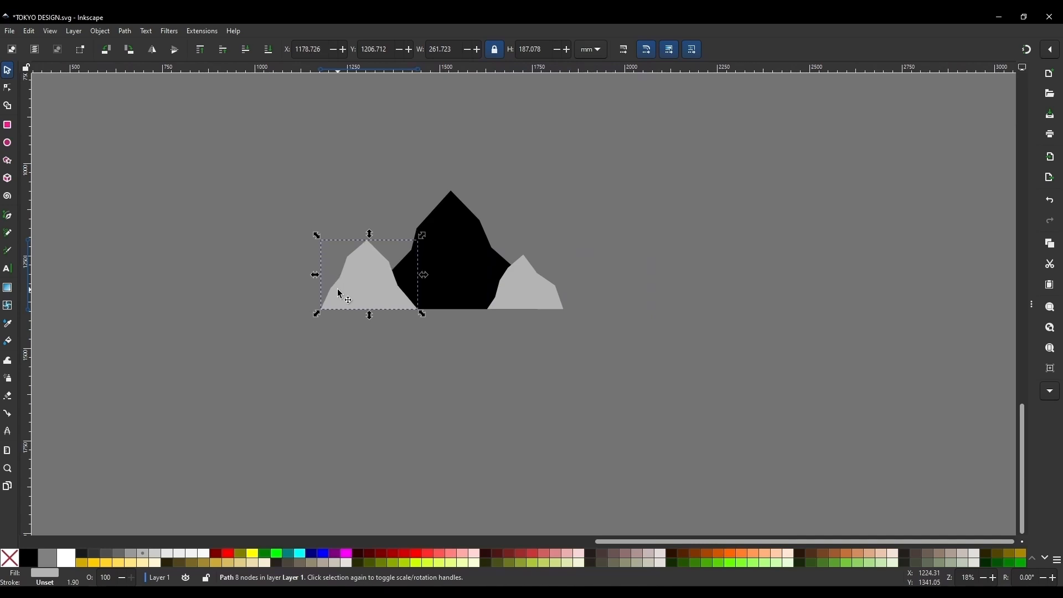
Step: Select all three mountains and unite them into a single black silhouette with Union
scroll(351, 292, up, 1)
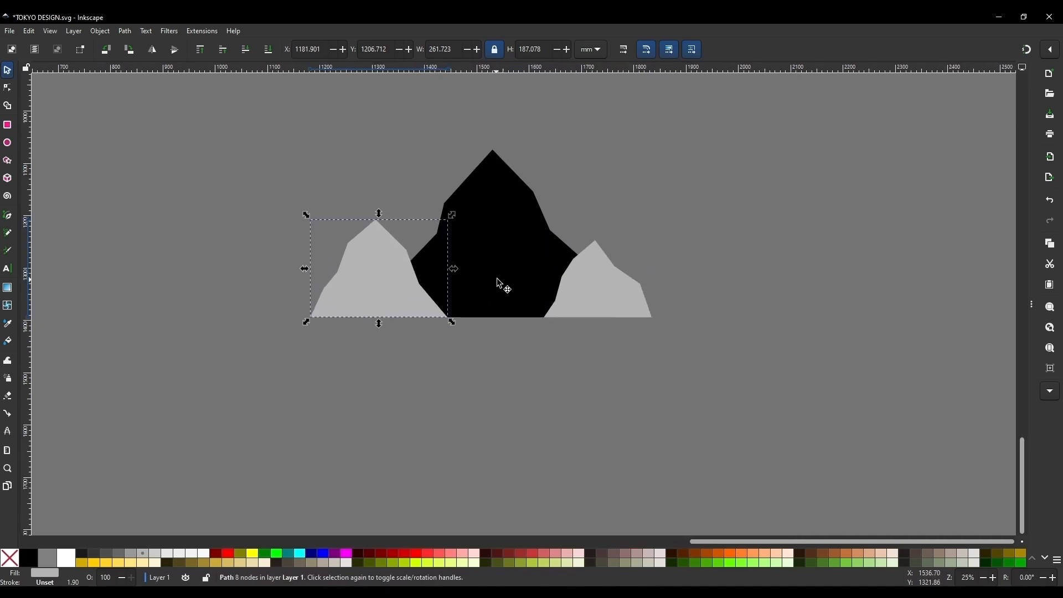
drag(178, 99, 792, 448)
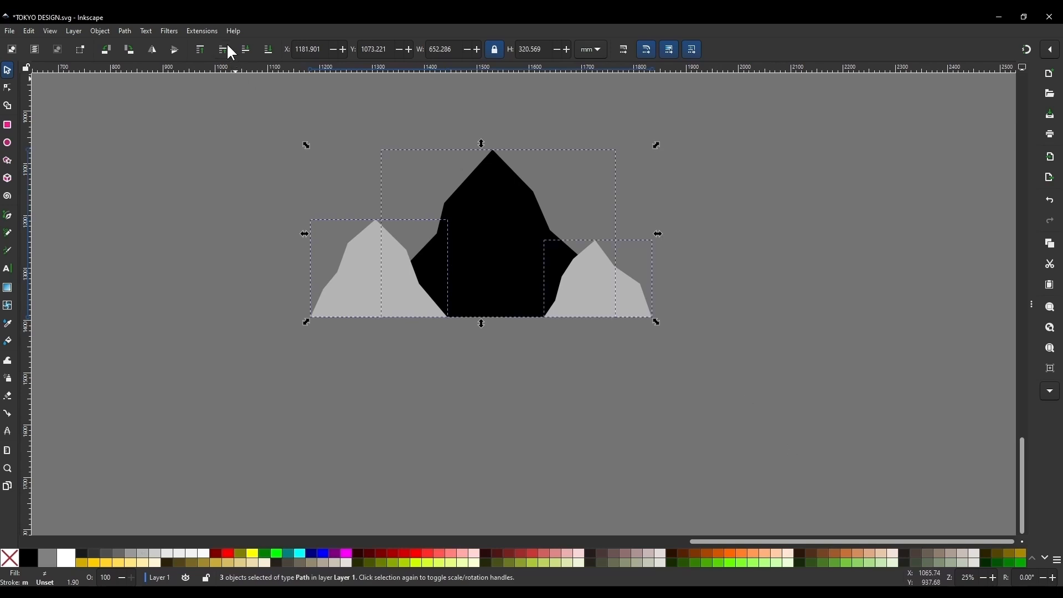
click(132, 33)
click(118, 85)
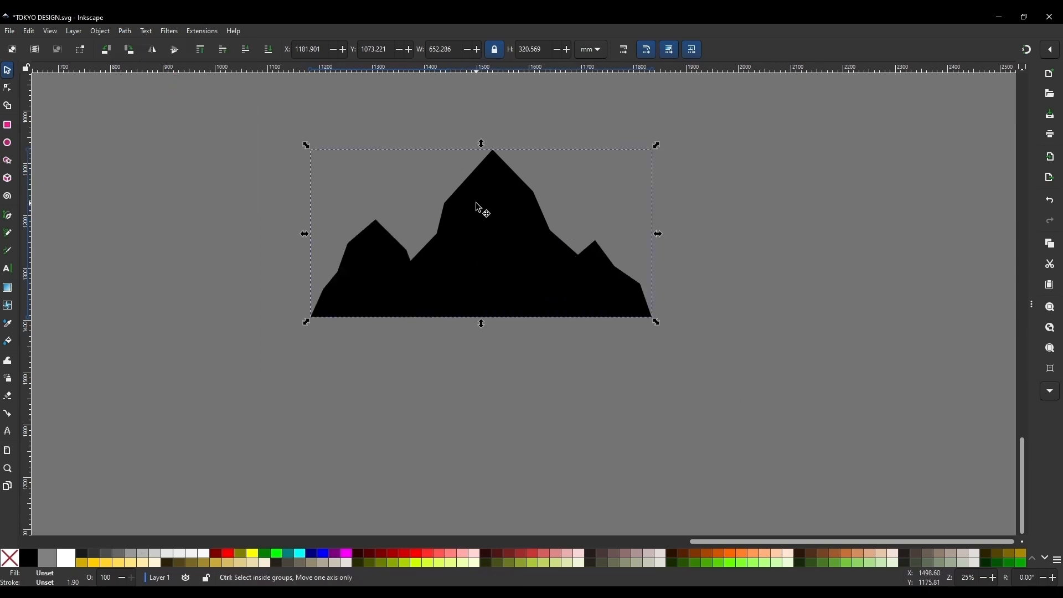
Step: With snapping on, draw a closed six-node Pen shape about 75 by 250 mm, from the left peak down to the baseline and up through the valley
scroll(477, 206, up, 1)
key(b)
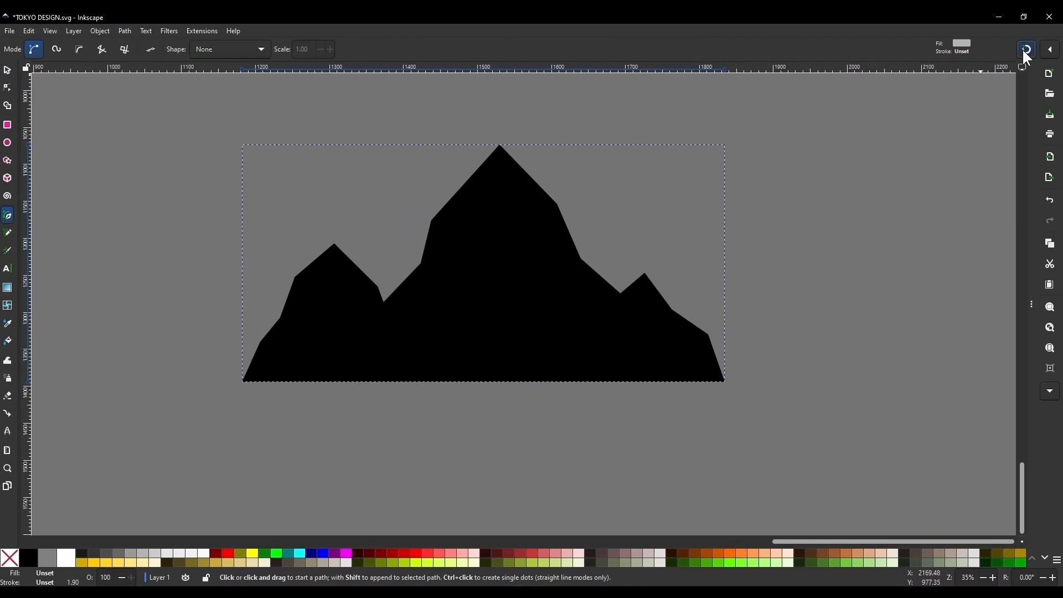
click(335, 244)
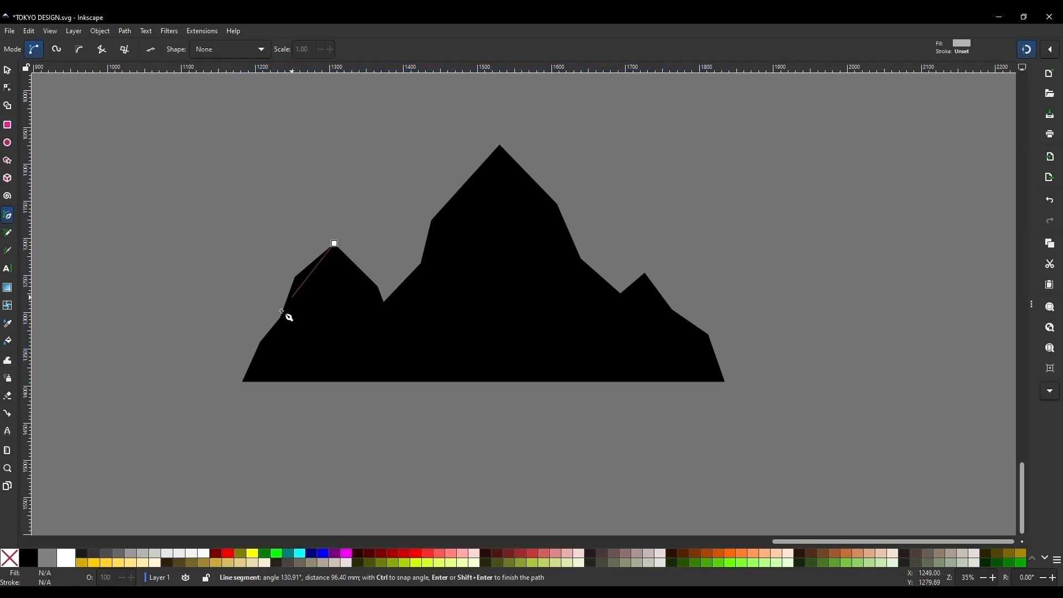
click(335, 382)
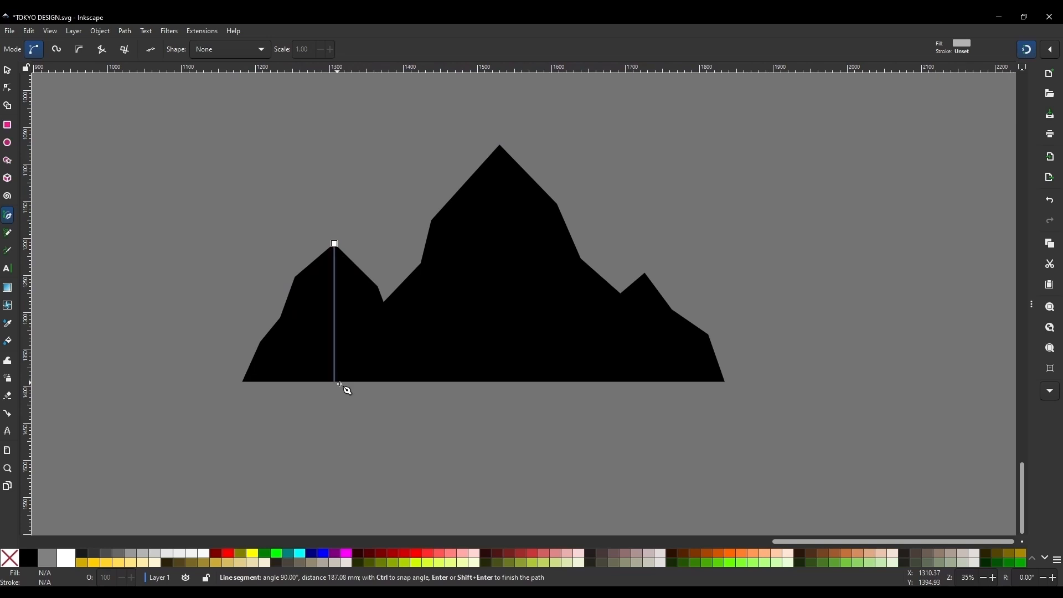
click(390, 382)
click(384, 302)
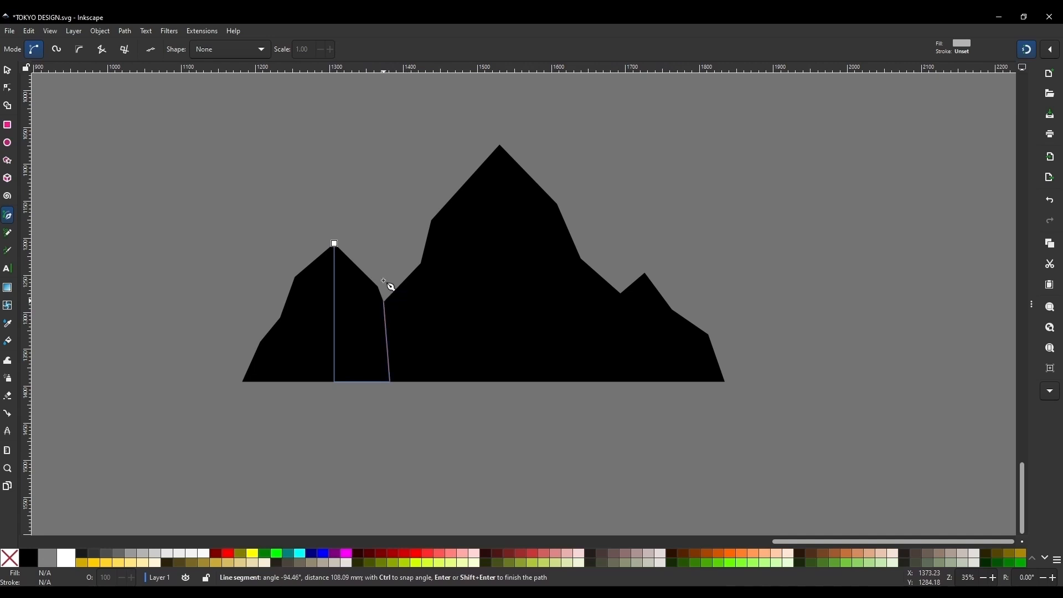
click(372, 201)
click(339, 197)
click(334, 244)
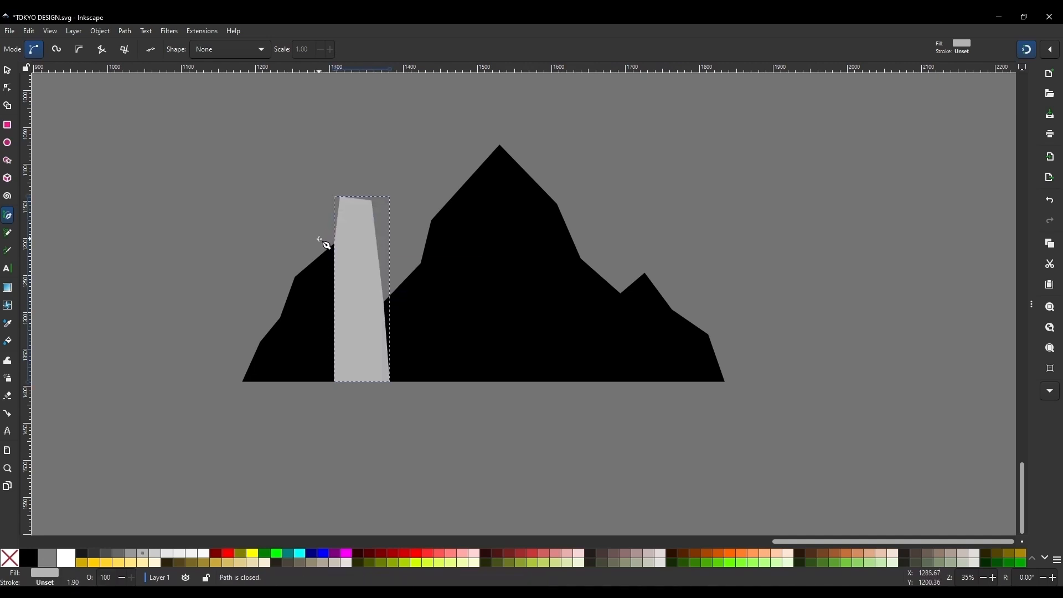
click(8, 71)
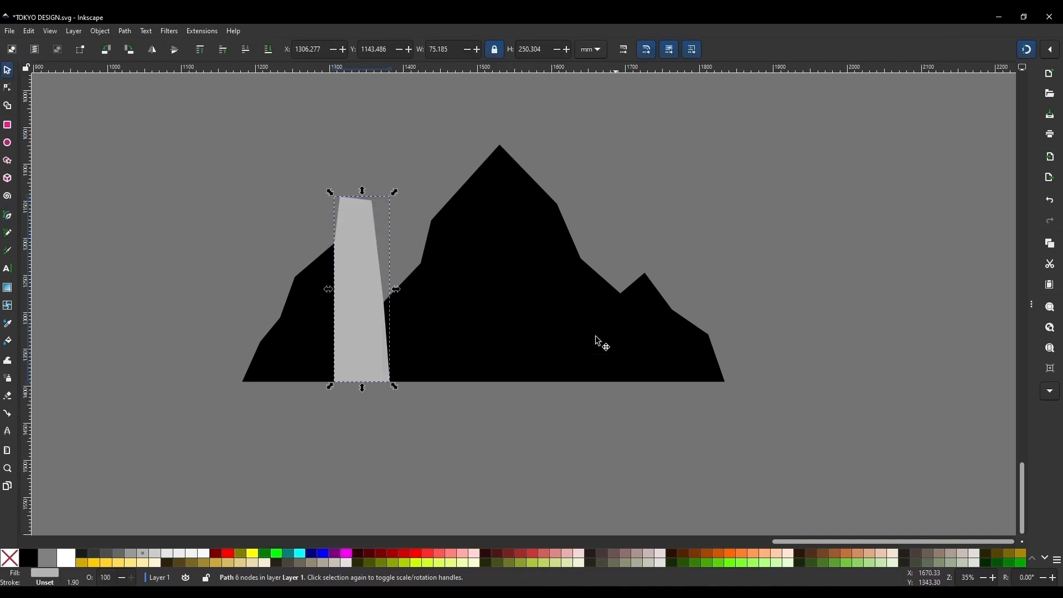
Step: Draw a closed six-node Pen shape from the central peak straight down to the baseline, up through the right valley and above the summit
key(b)
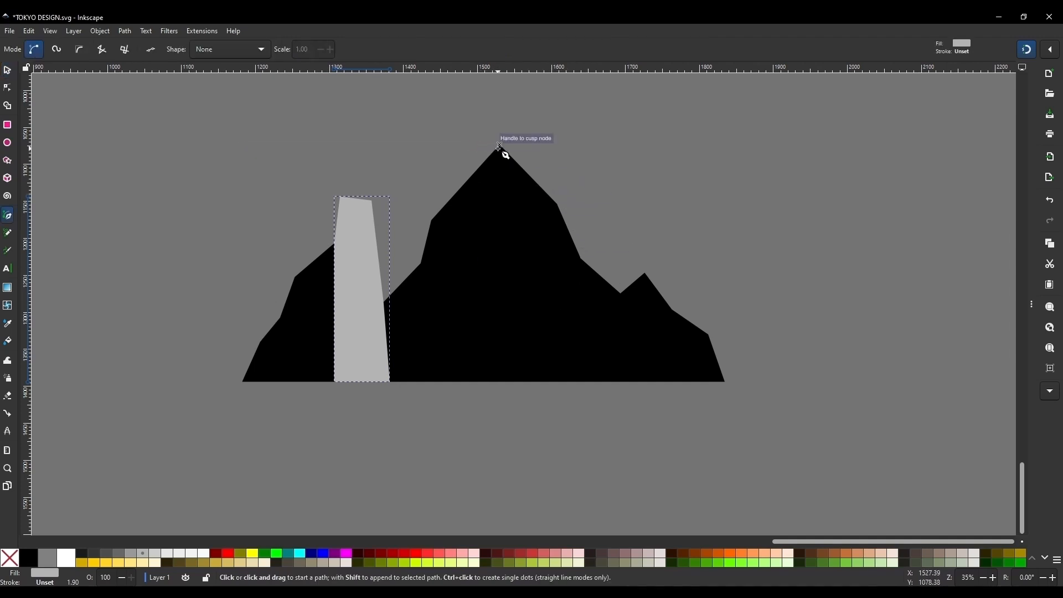
click(500, 144)
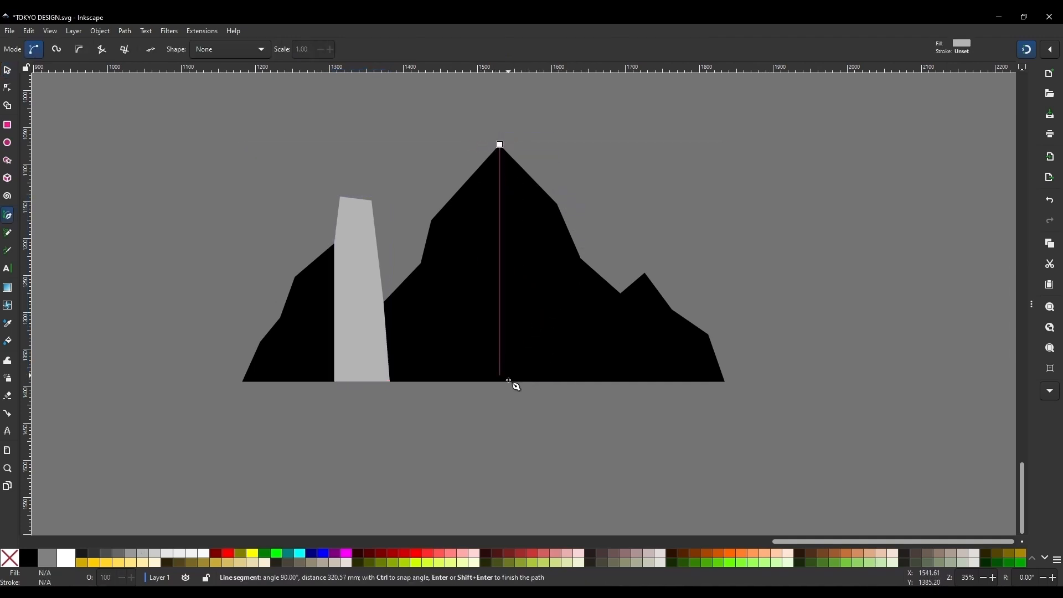
click(499, 382)
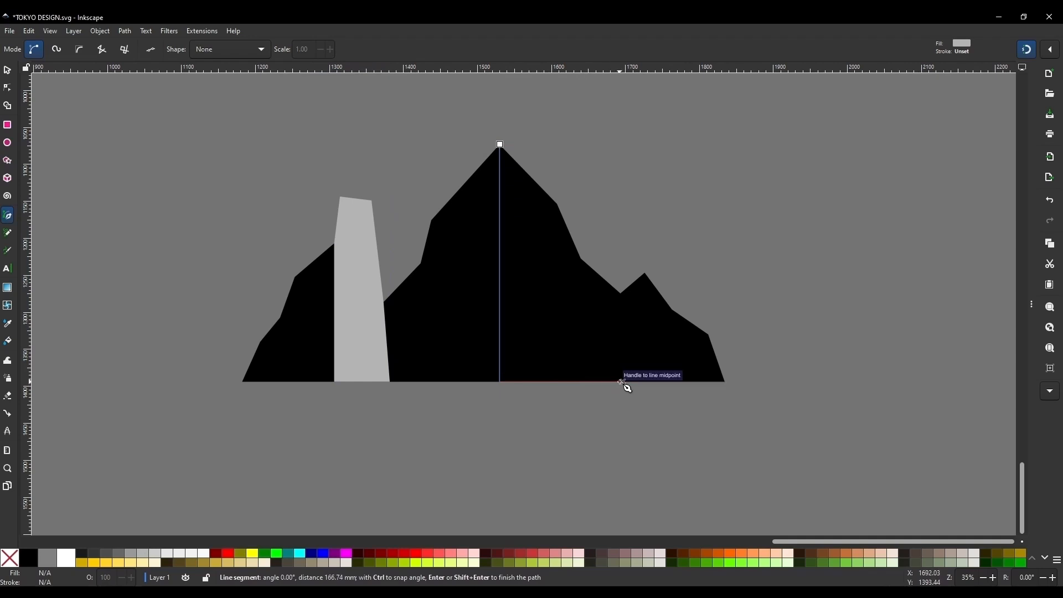
click(609, 381)
drag(621, 293, 618, 271)
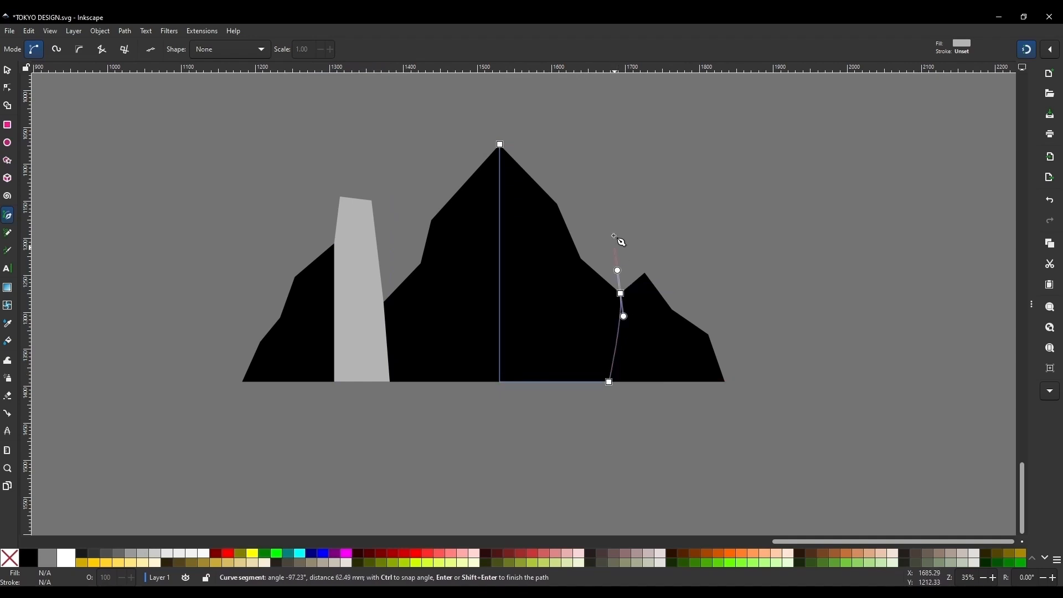
click(580, 144)
click(507, 124)
click(500, 146)
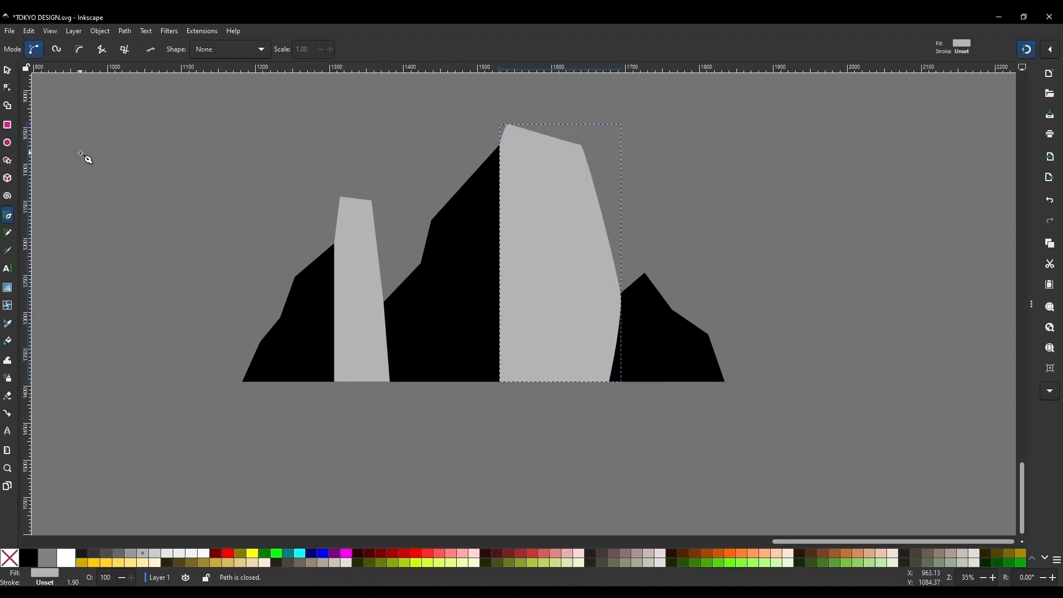
Step: Draw a closed six-node Pen shape from the right peak straight down to the baseline and around beyond the mountain's right slope
click(645, 273)
click(645, 382)
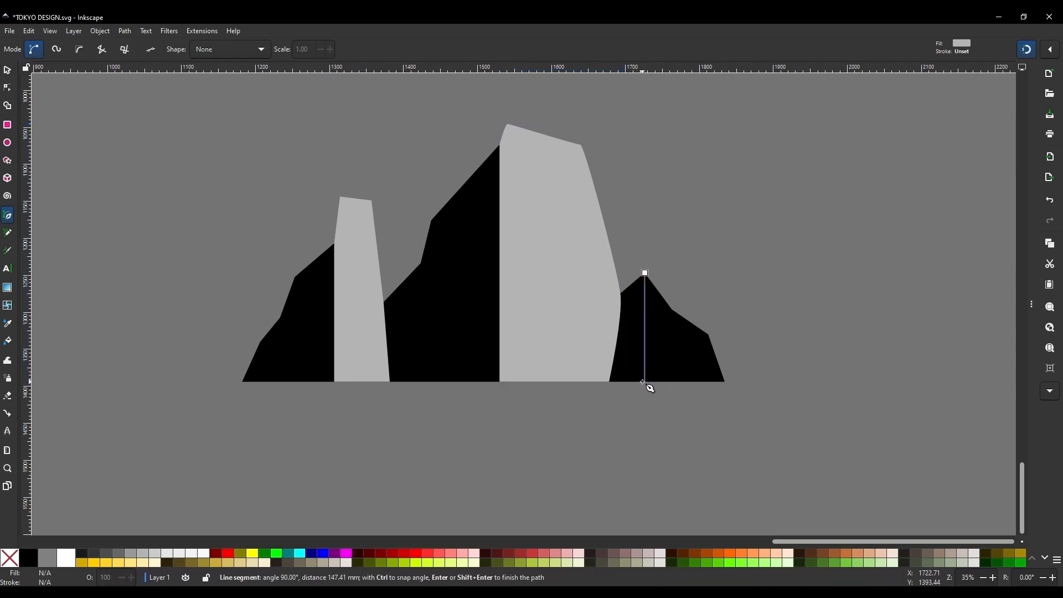
drag(851, 416, 843, 356)
click(765, 249)
click(664, 207)
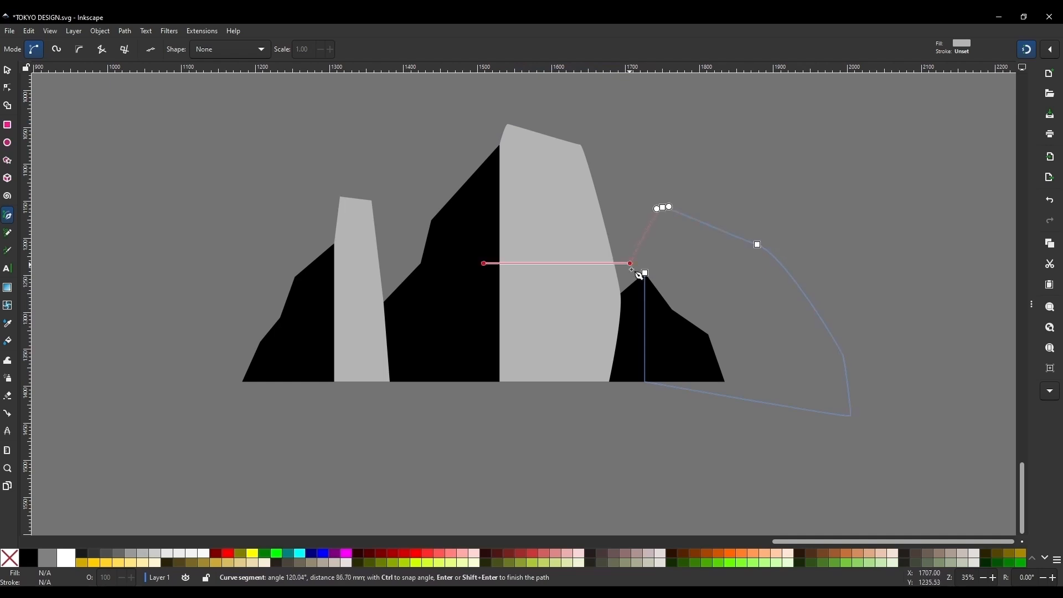
click(646, 274)
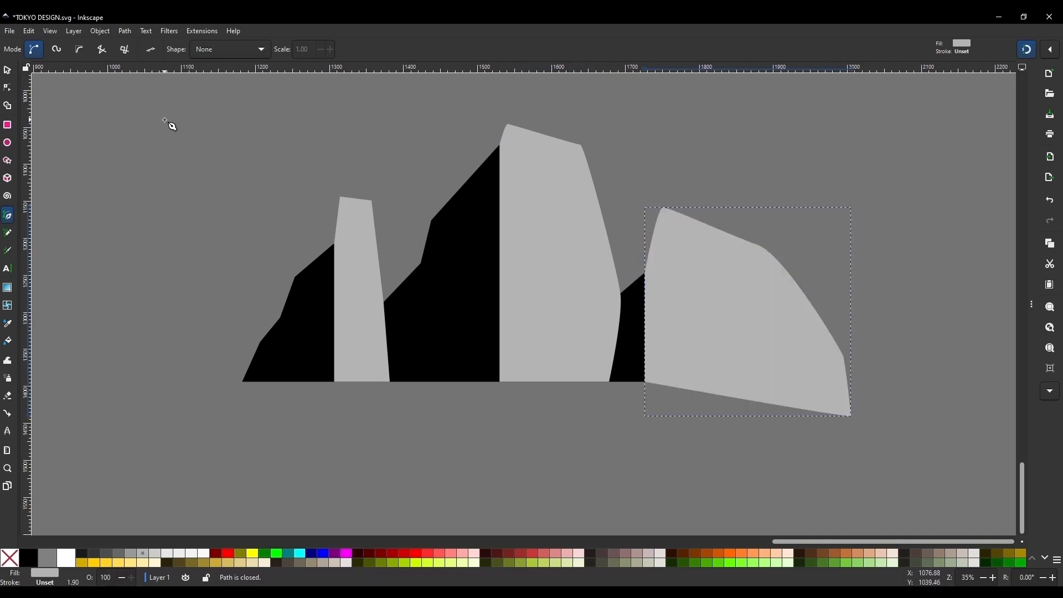
Step: Select the three grey shading shapes and unite them into one path with Union
click(7, 72)
shift+click(532, 171)
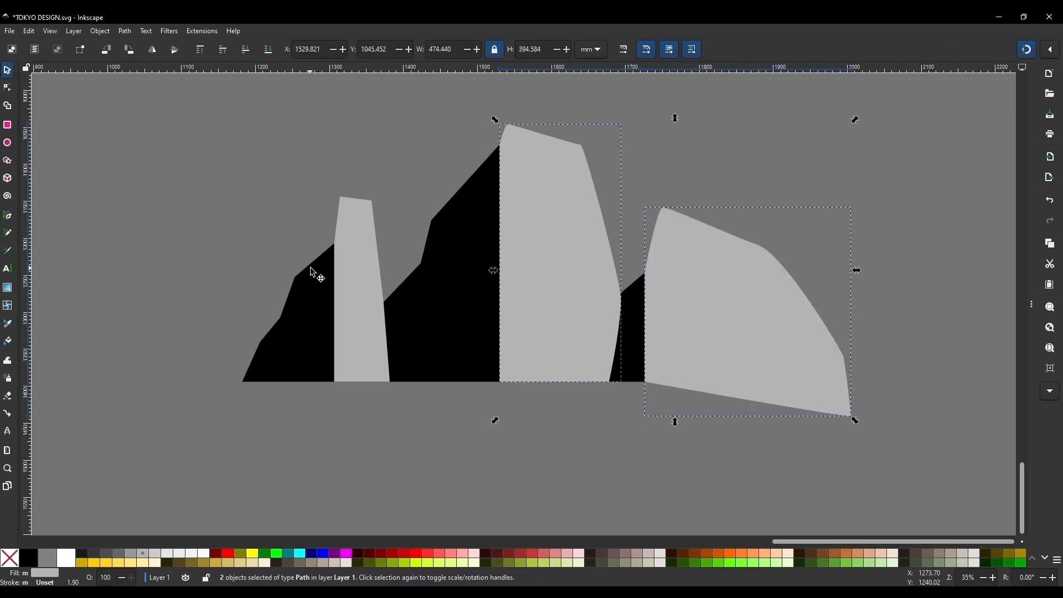
shift+click(344, 256)
click(125, 31)
click(141, 86)
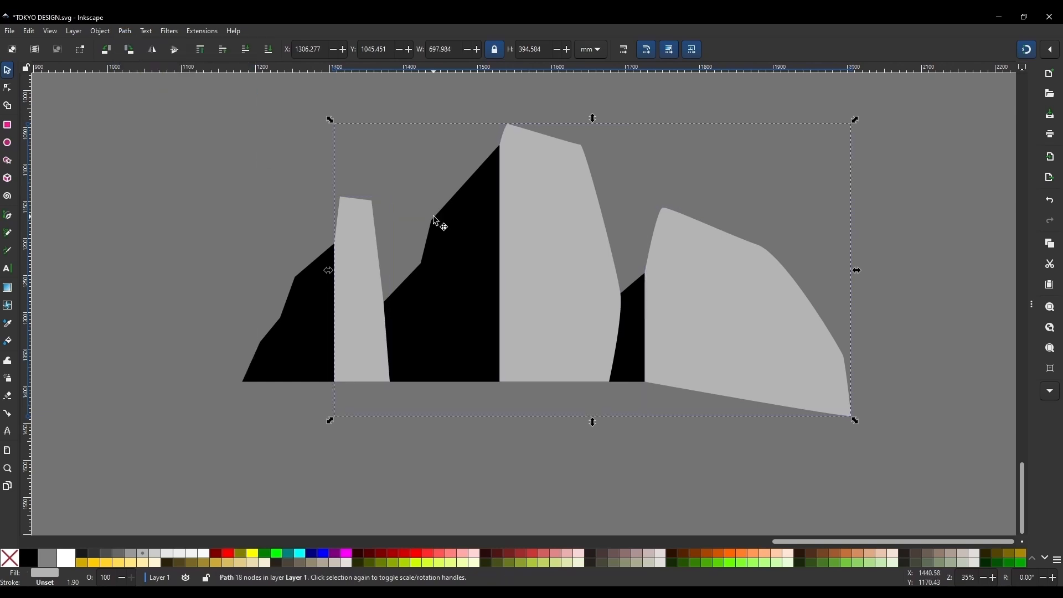
Step: Duplicate the black silhouette, raise the copy to the top and intersect it with the united grey shading, keeping the original silhouette
click(274, 336)
key(Home)
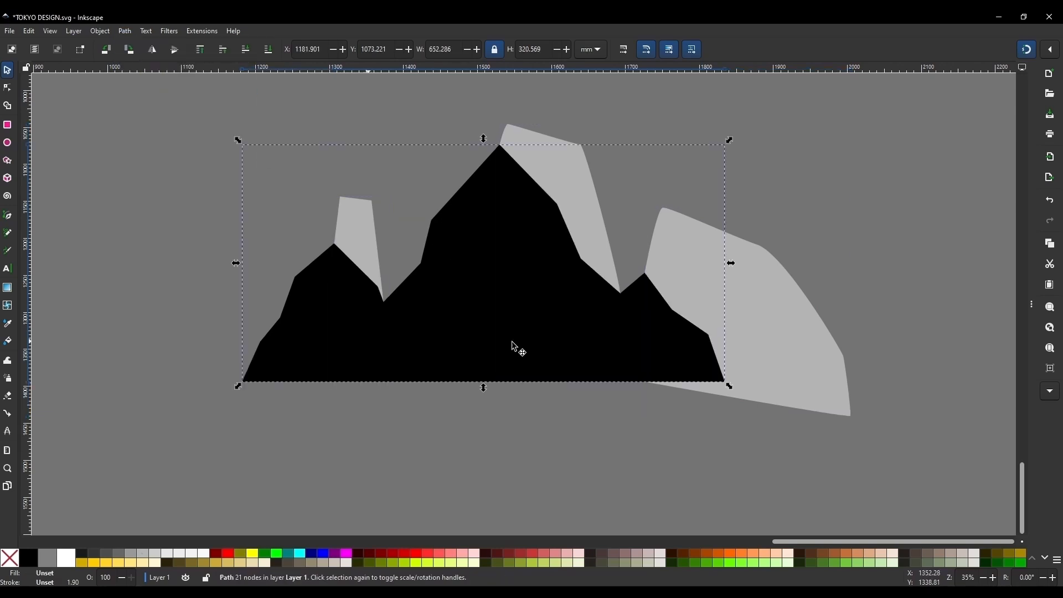
shift+click(778, 277)
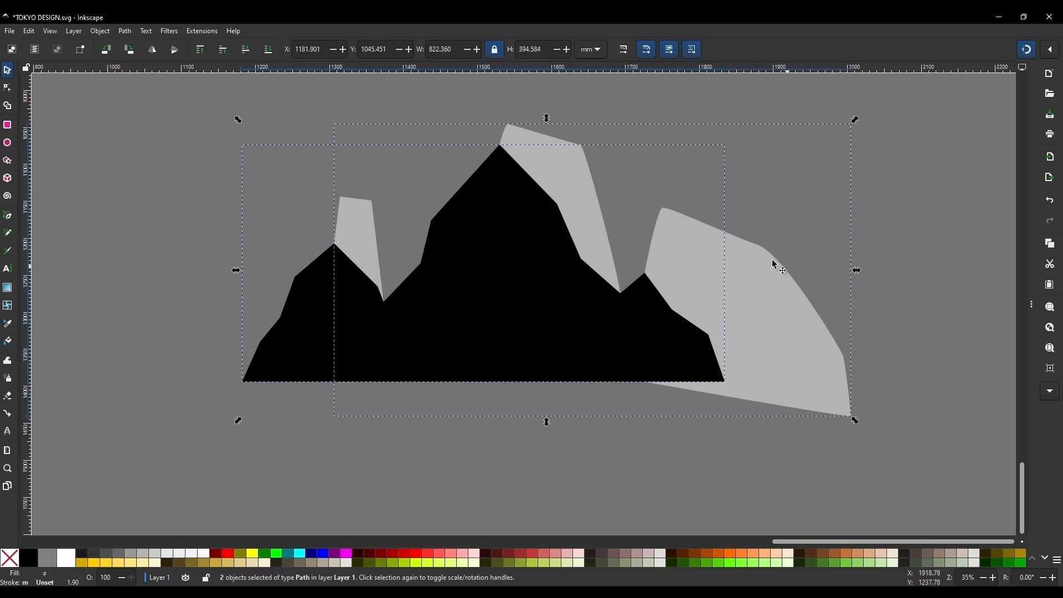
click(125, 31)
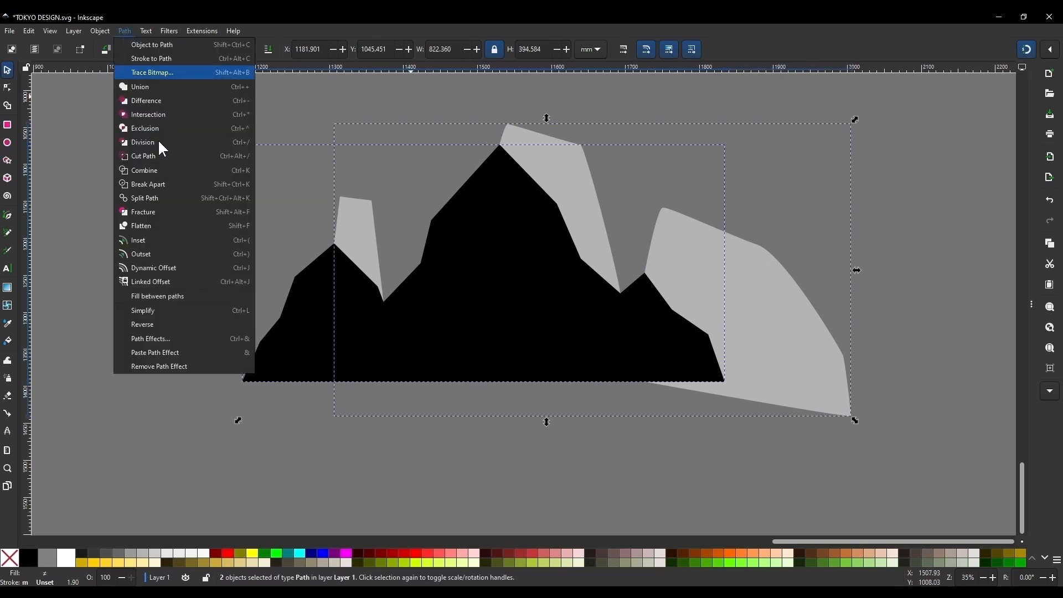
click(144, 113)
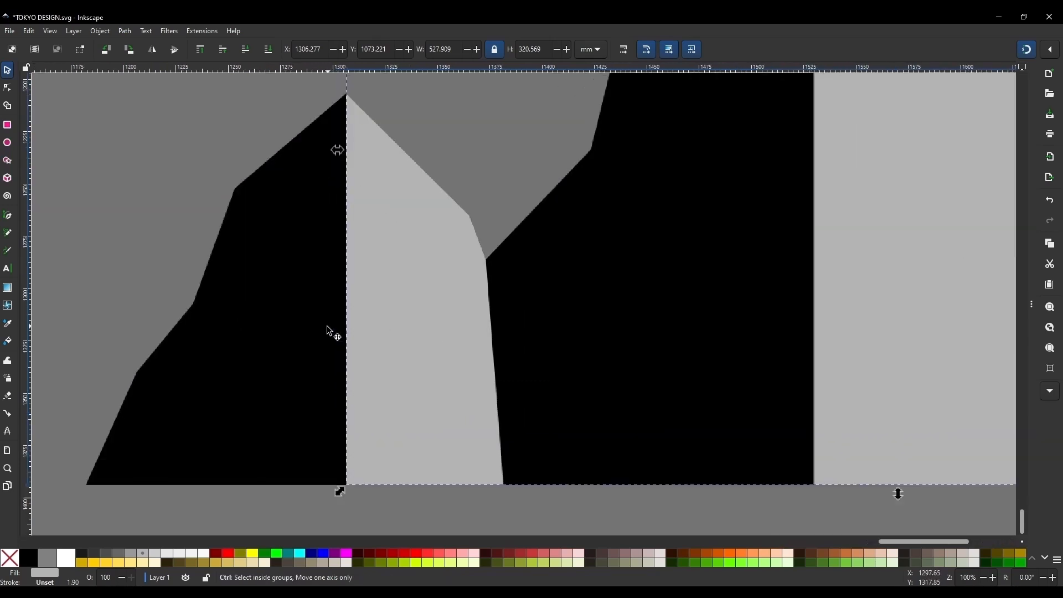
Step: Move the left peak shading's summit, shoulder and valley nodes inward with snapping off for the last two, leaving a thin black rim
scroll(337, 323, up, 3)
key(n)
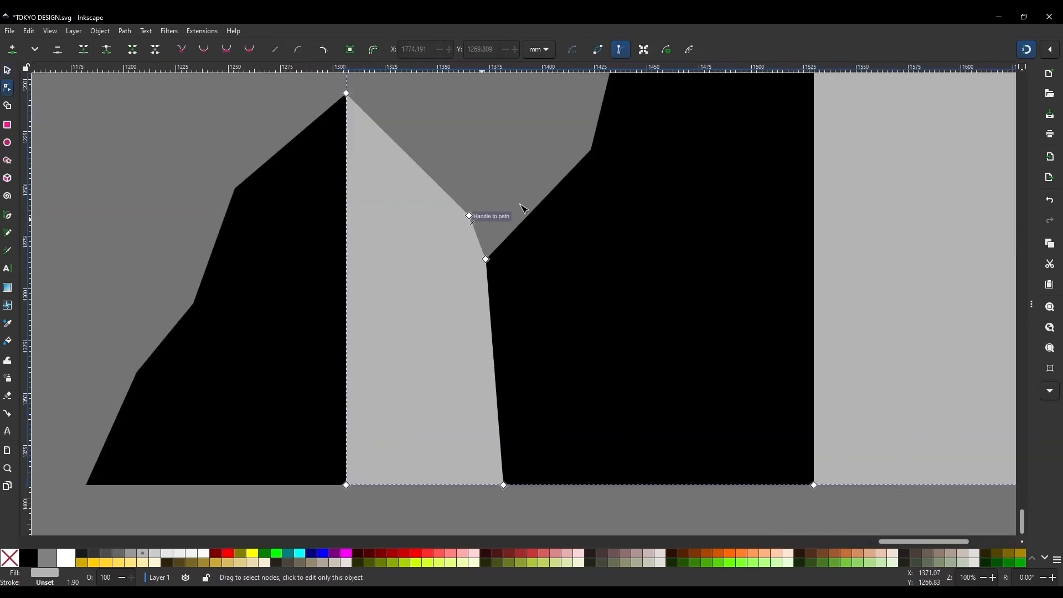
scroll(442, 288, down, 1)
scroll(405, 241, up, 1)
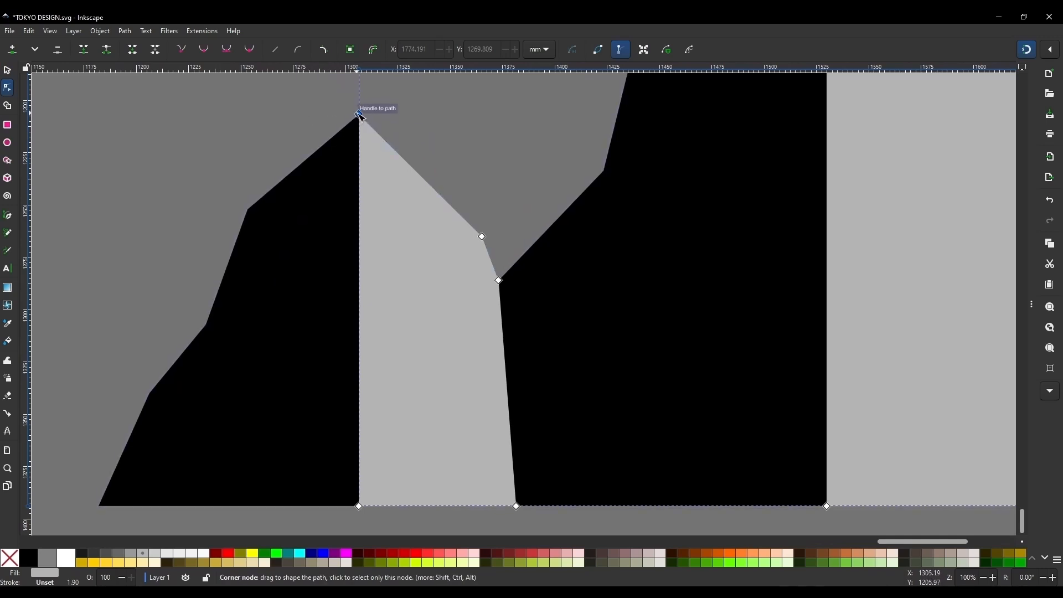
drag(359, 114, 361, 133)
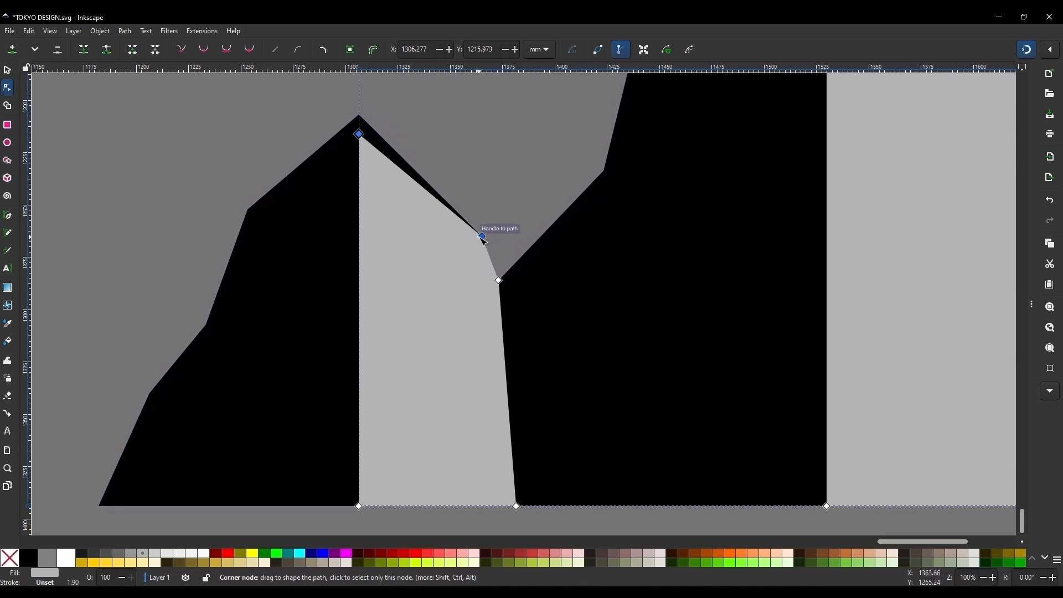
click(477, 244)
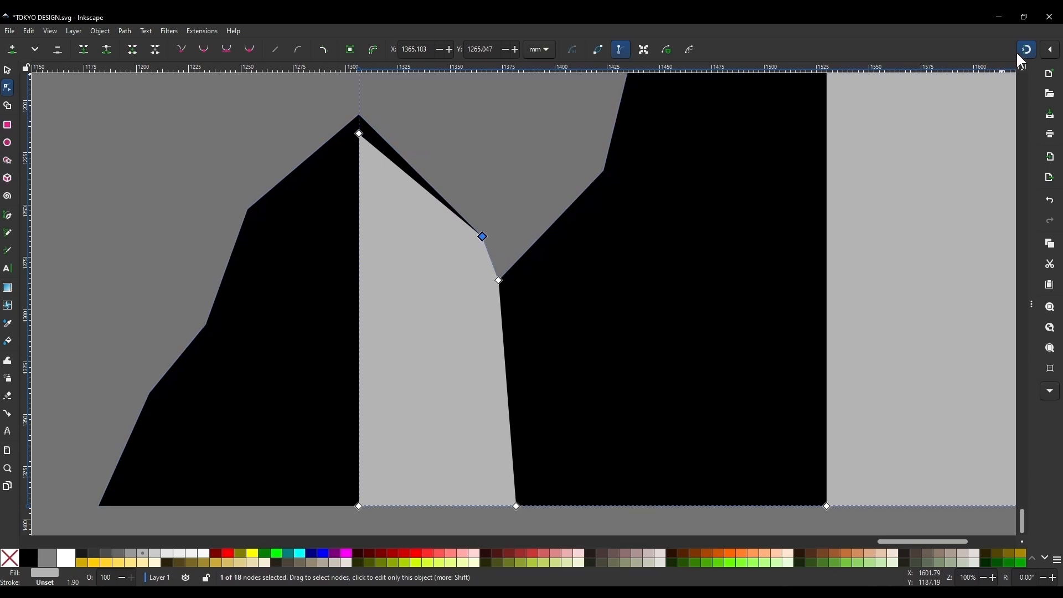
drag(485, 240, 474, 243)
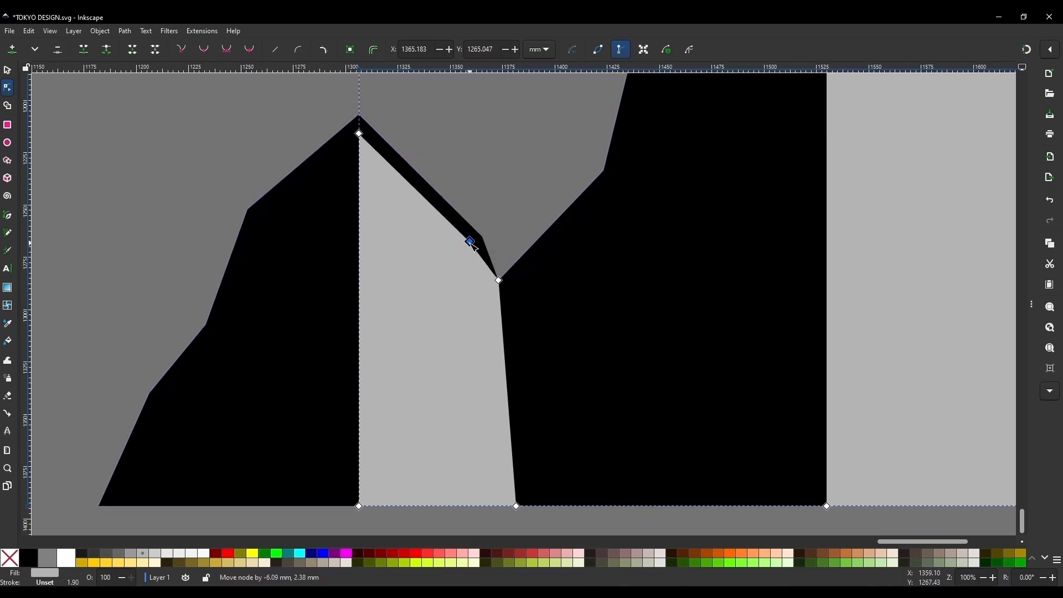
drag(501, 283, 494, 293)
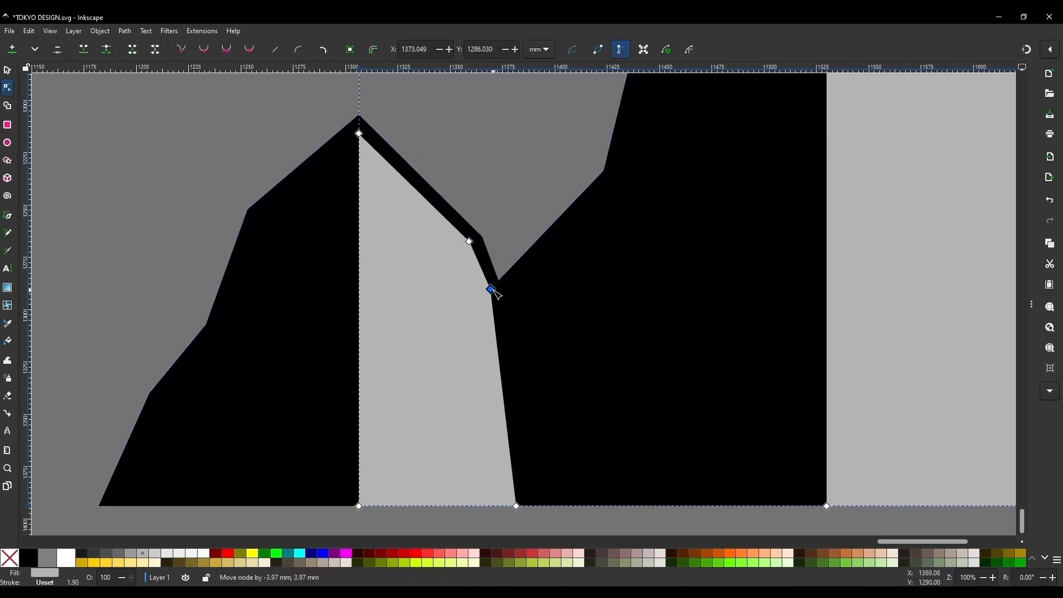
Step: Move the lower-left node of the left peak's shading about 41 mm left along the baseline to slant its inner edge
scroll(543, 223, down, 6)
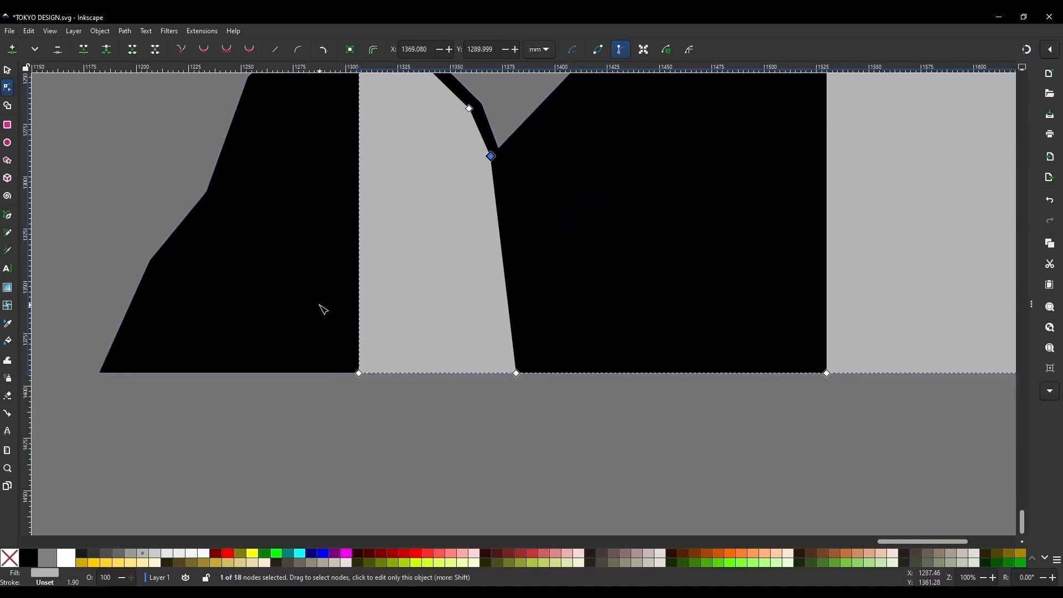
scroll(333, 324, down, 1)
scroll(344, 344, up, 2)
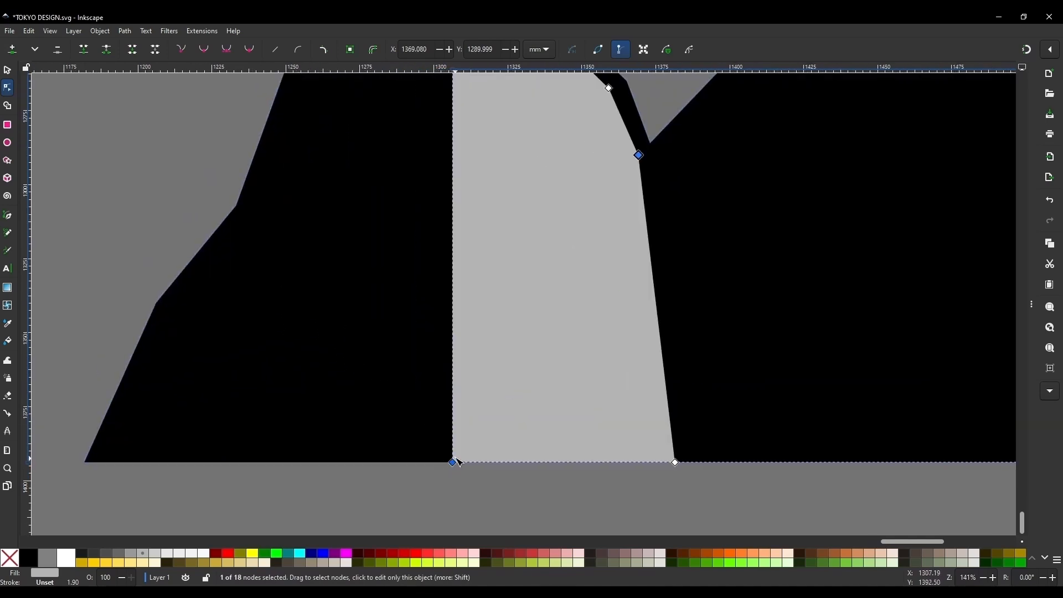
drag(459, 463, 333, 462)
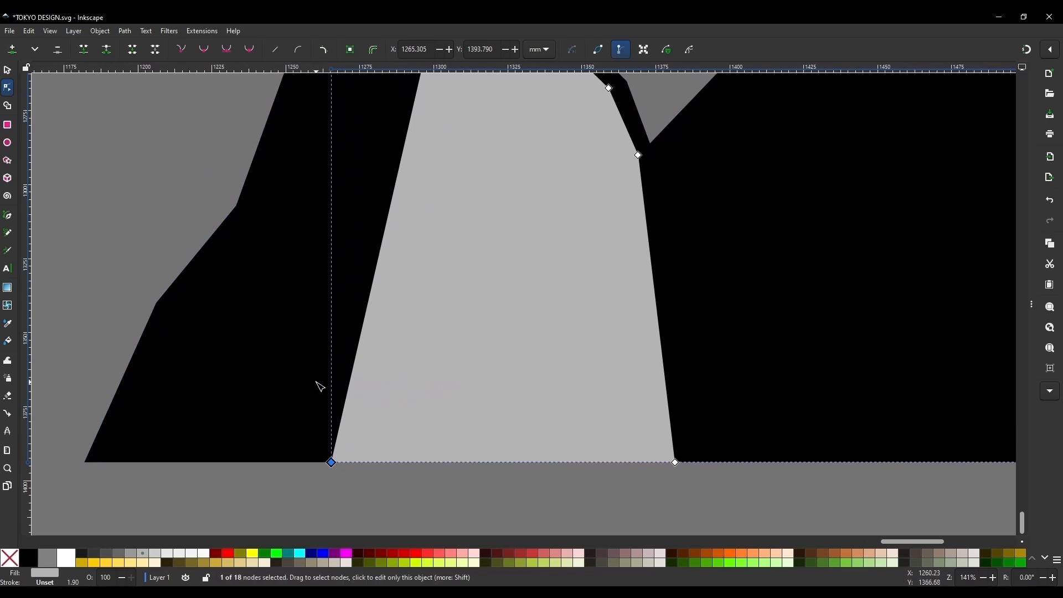
Step: Select the two end nodes of the left shading's slanted inner edge and insert three evenly spaced nodes between them
scroll(348, 382, up, 3)
scroll(428, 391, down, 2)
scroll(416, 230, down, 2)
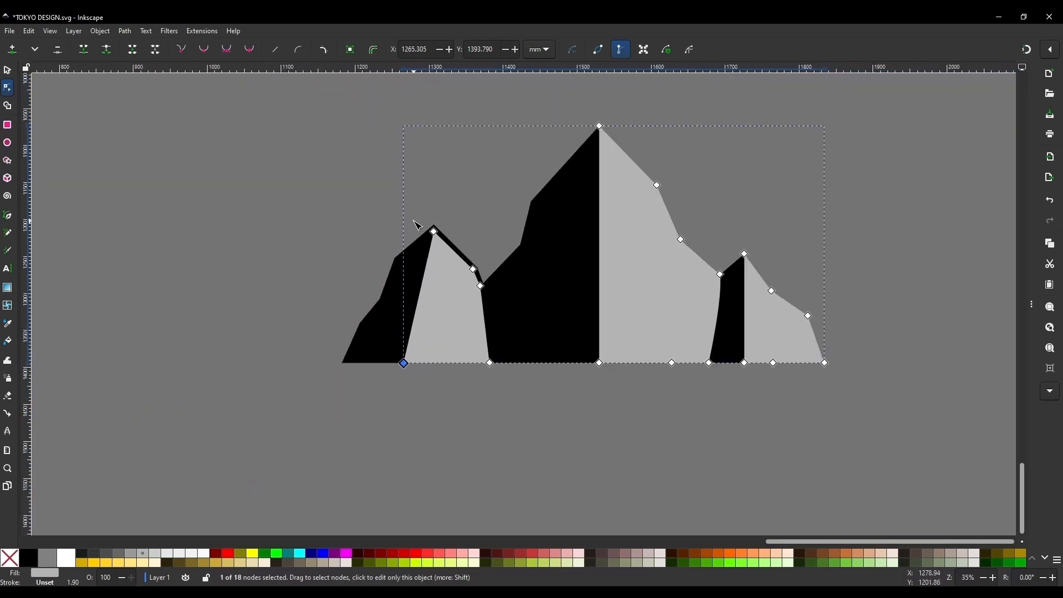
drag(377, 191, 448, 433)
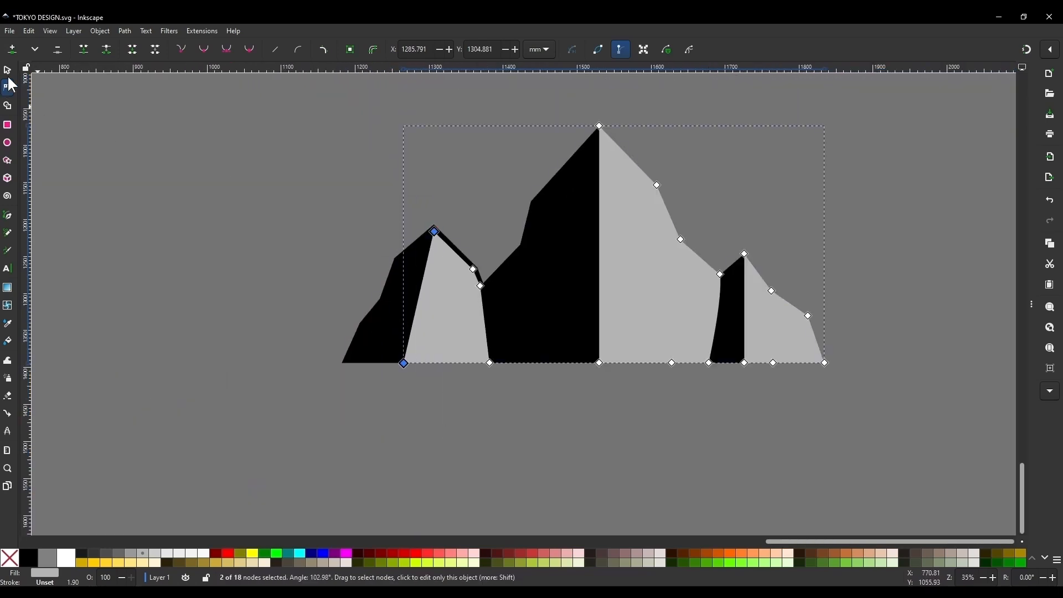
click(9, 51)
scroll(437, 302, up, 3)
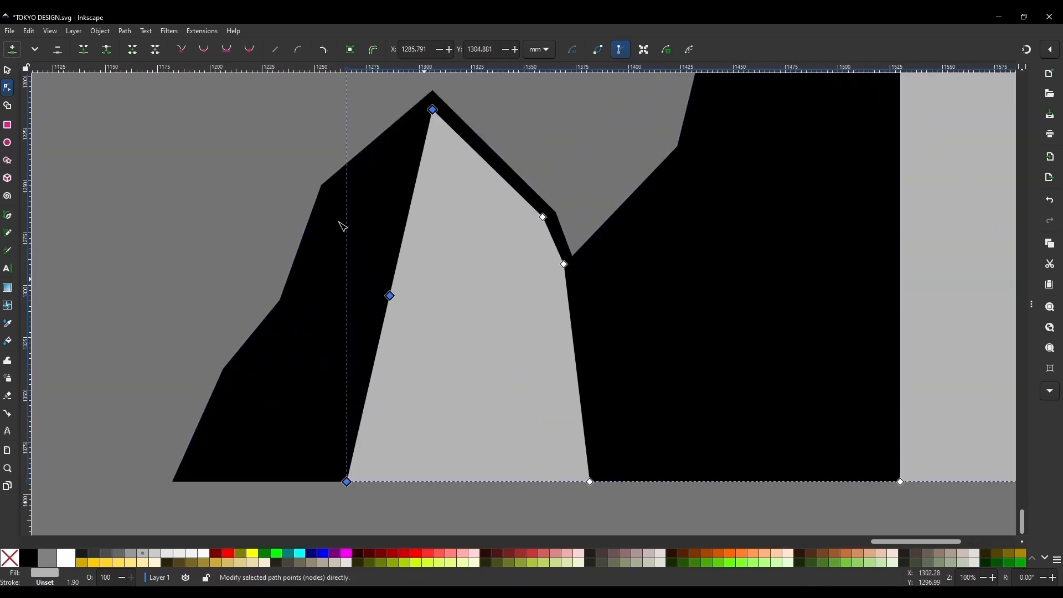
scroll(364, 335, down, 2)
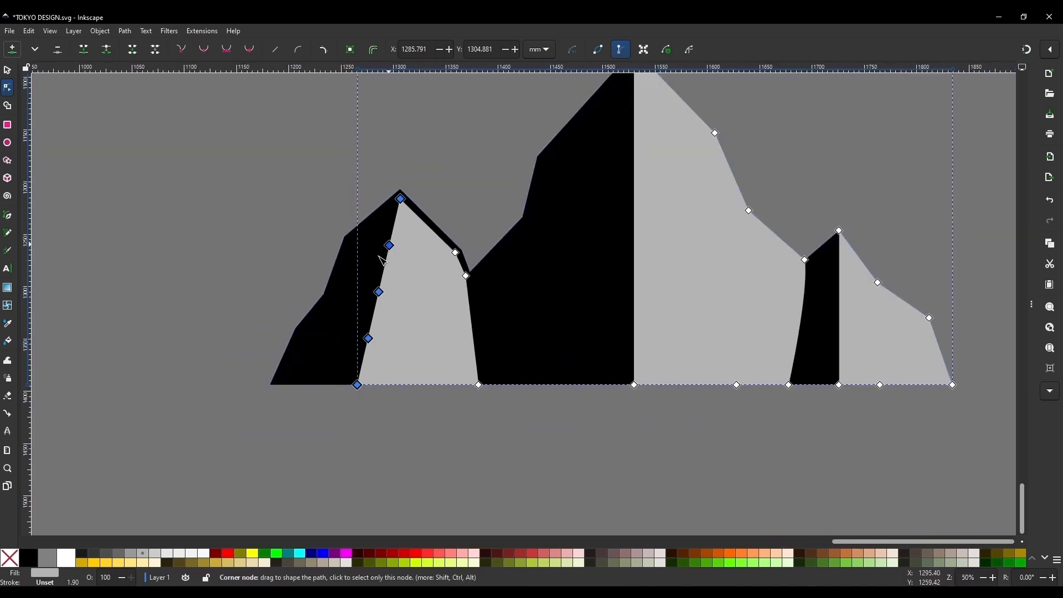
scroll(334, 306, up, 2)
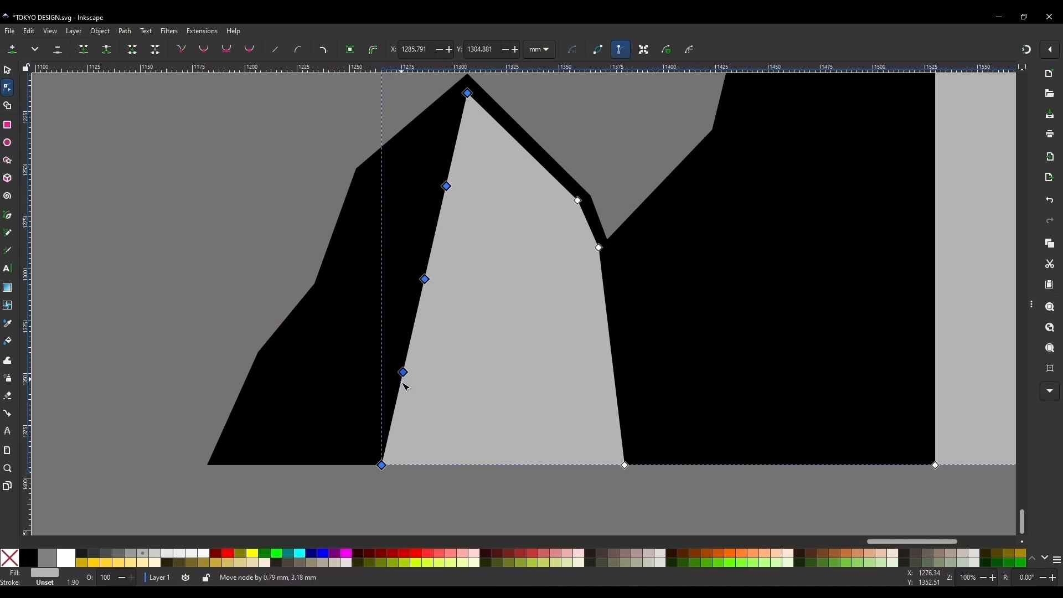
Step: Offset the three inserted nodes one by one to make the left shading's inner edge jagged, then deselect the path
drag(403, 373, 422, 397)
key(ctrl+z)
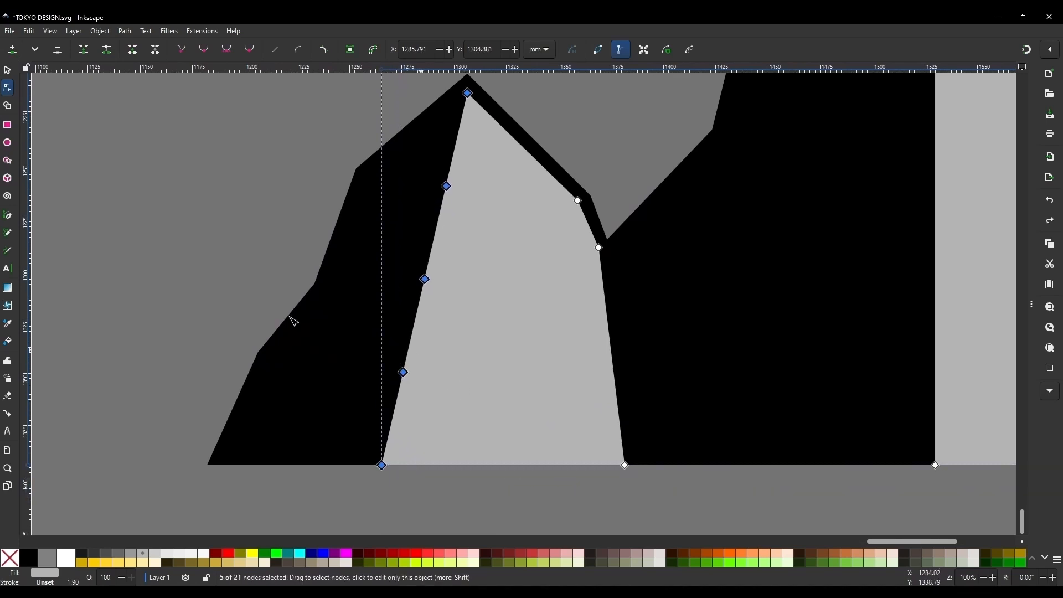
key(Escape)
drag(331, 346, 470, 415)
drag(404, 372, 417, 392)
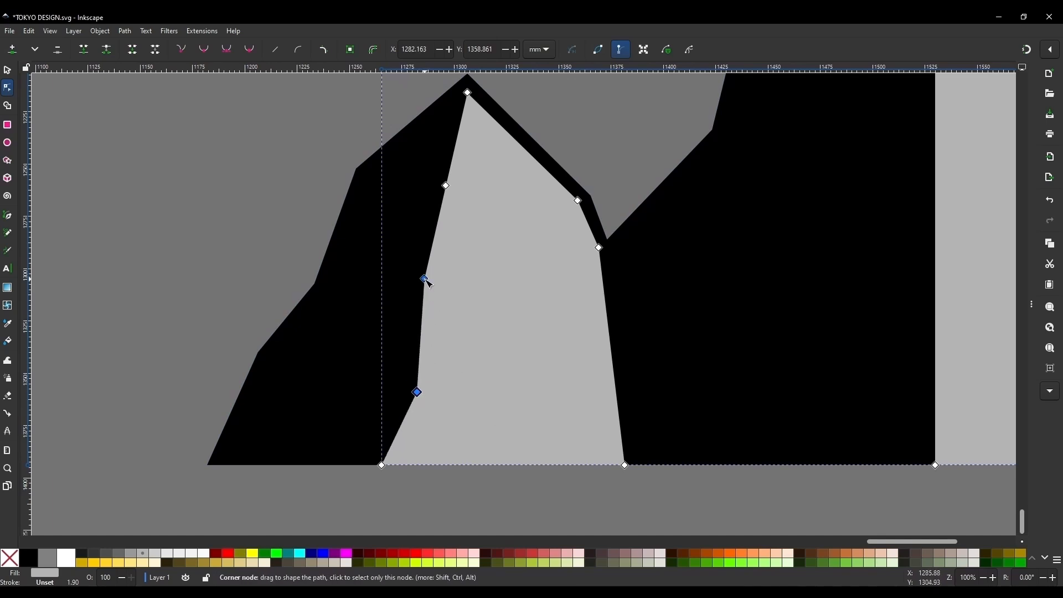
drag(425, 282, 419, 288)
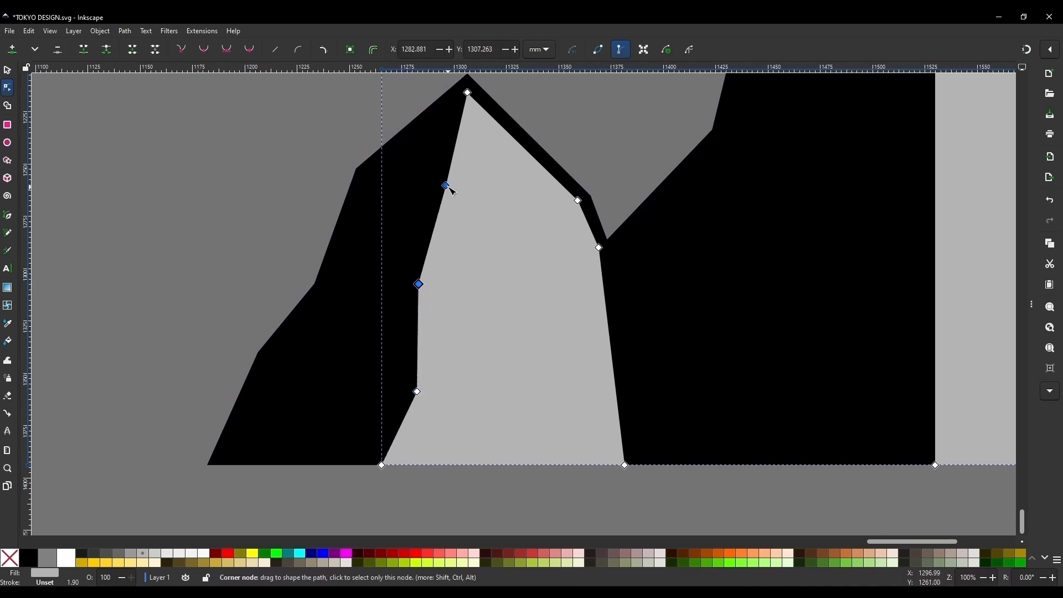
drag(445, 185, 453, 205)
scroll(270, 188, down, 2)
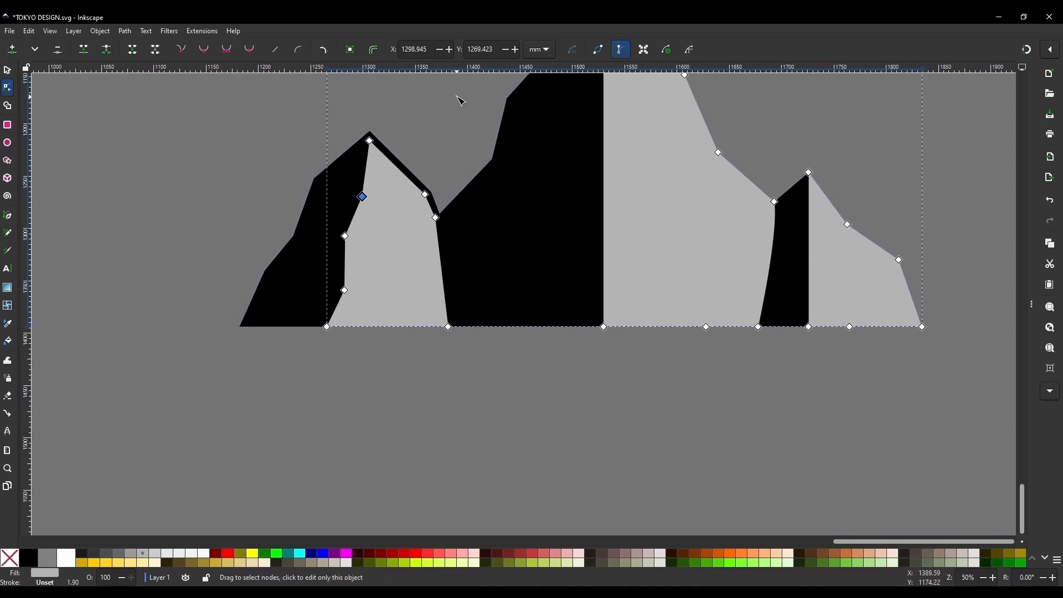
click(473, 134)
click(468, 126)
scroll(416, 289, down, 2)
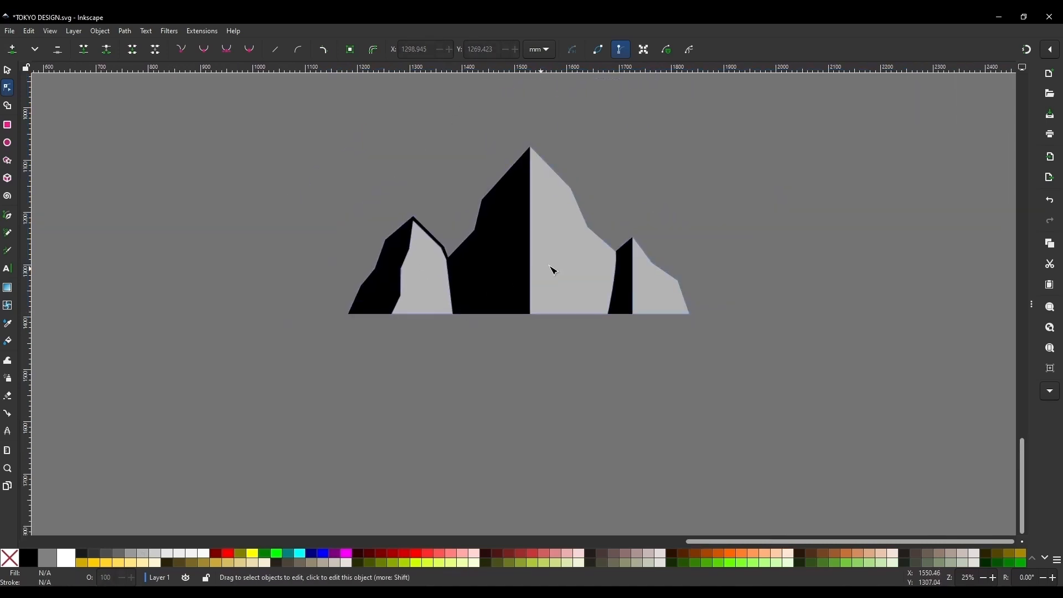
scroll(643, 267, up, 4)
scroll(443, 293, down, 2)
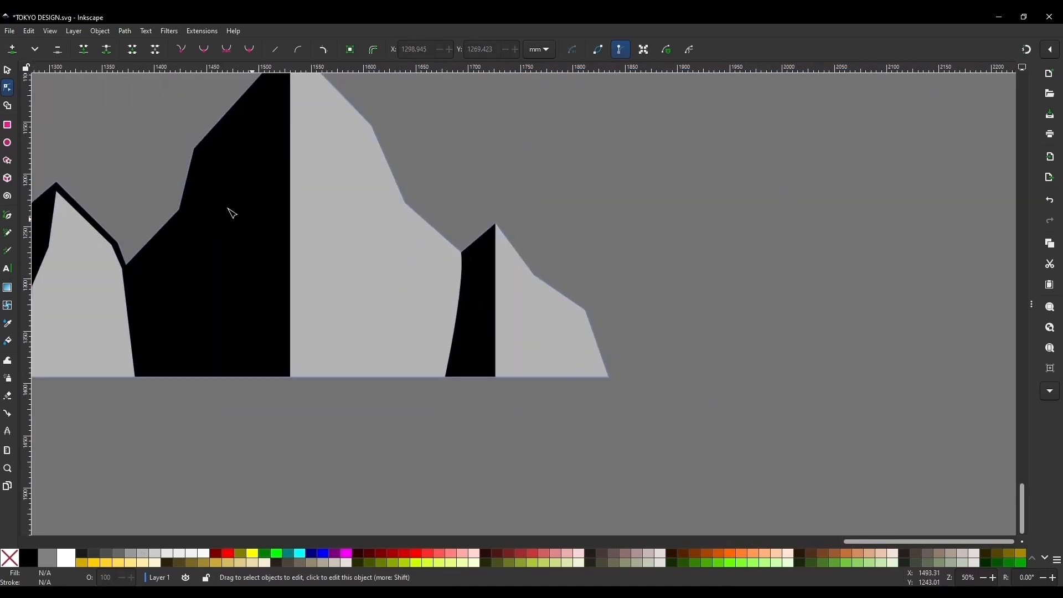
scroll(601, 264, down, 2)
scroll(498, 277, up, 2)
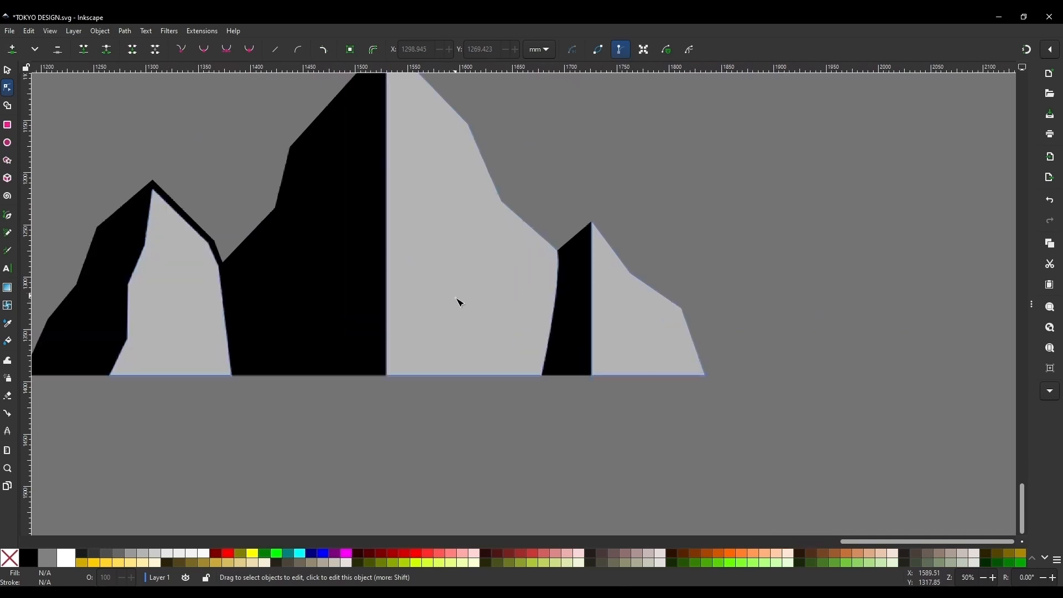
Step: Straighten the curved right edge of the middle peak's shading between its valley node and its baseline node
click(558, 291)
drag(547, 227, 563, 391)
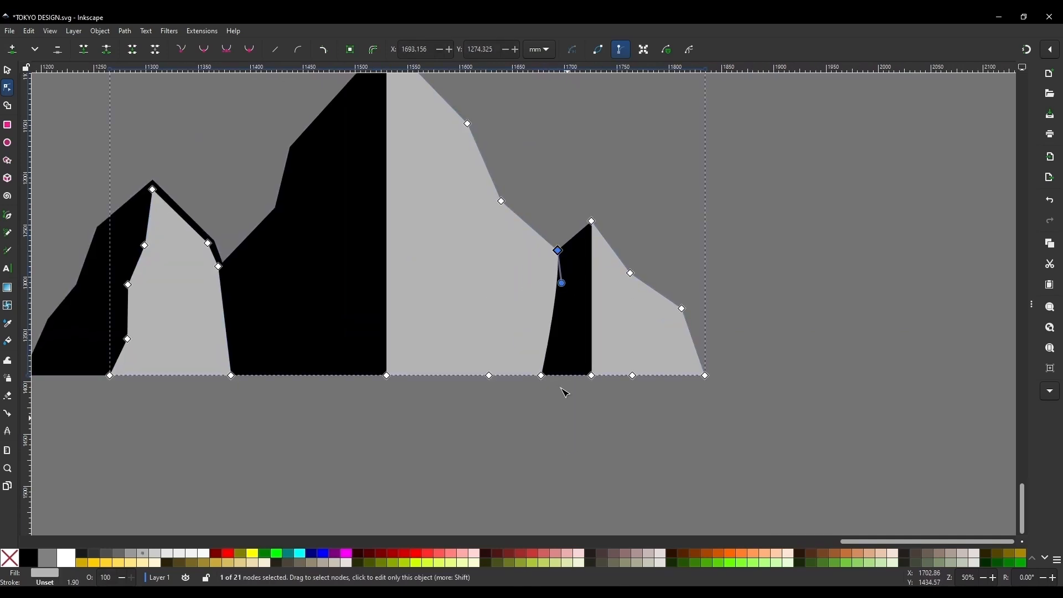
drag(542, 217, 565, 451)
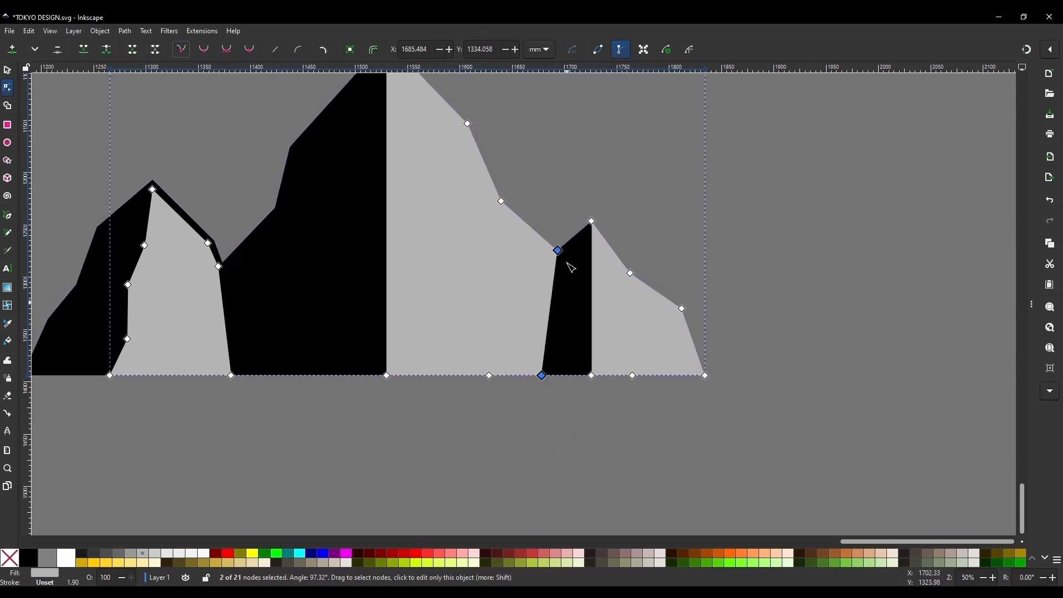
Step: Move the middle shading's lower-left node about 43 mm left along the baseline and pull its summit and shoulder nodes inward, leaving a thin rim
scroll(429, 243, up, 4)
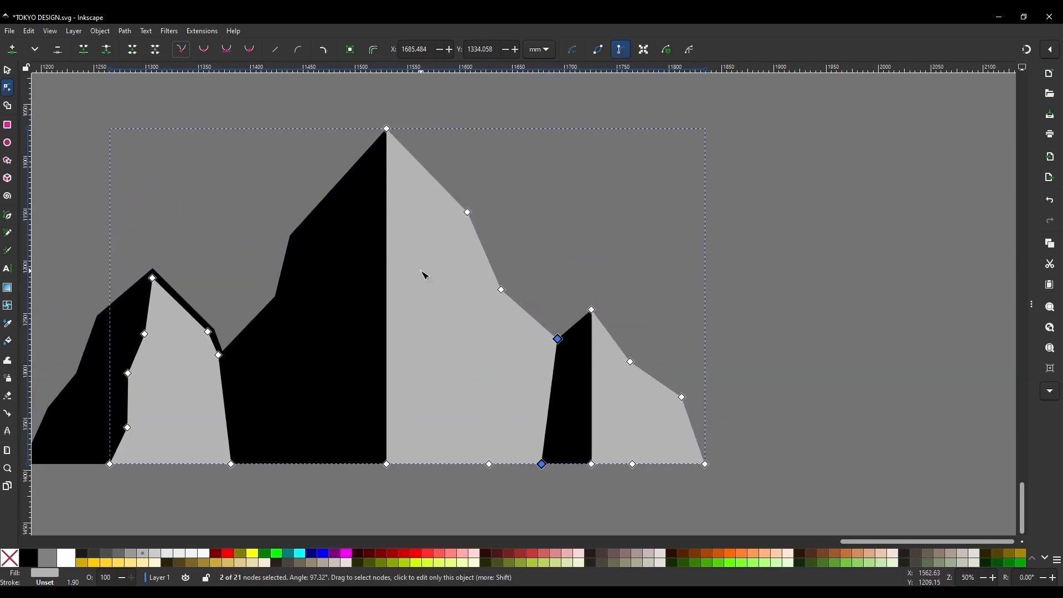
drag(386, 464, 344, 466)
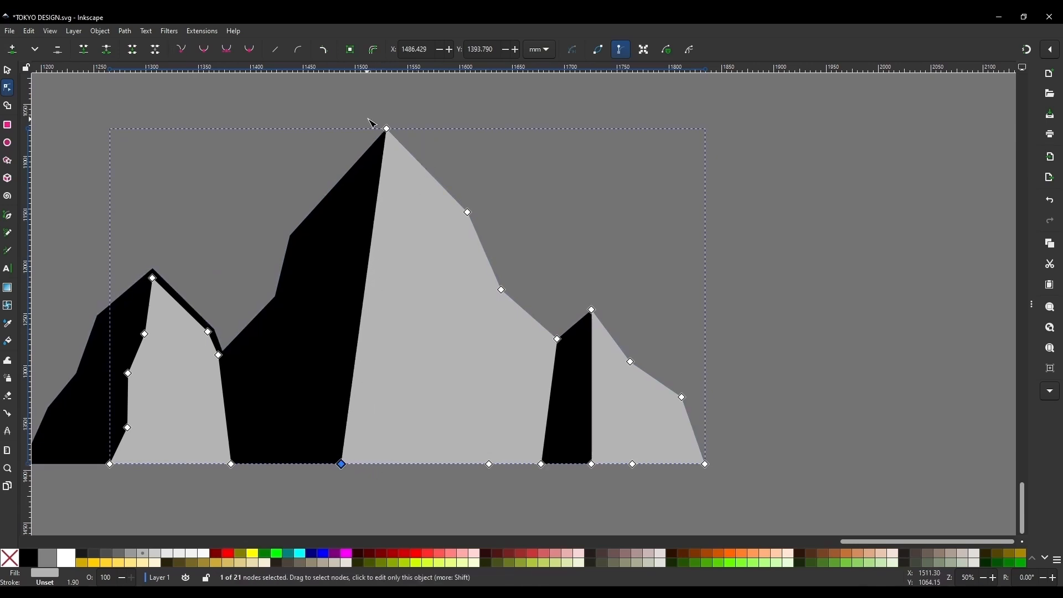
drag(392, 132, 392, 143)
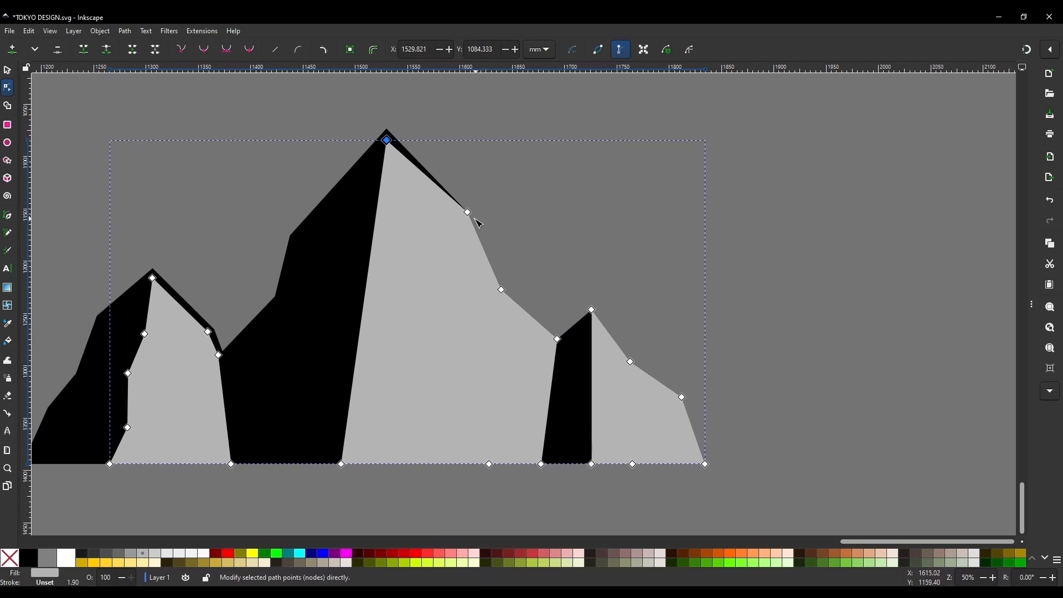
drag(466, 217, 461, 223)
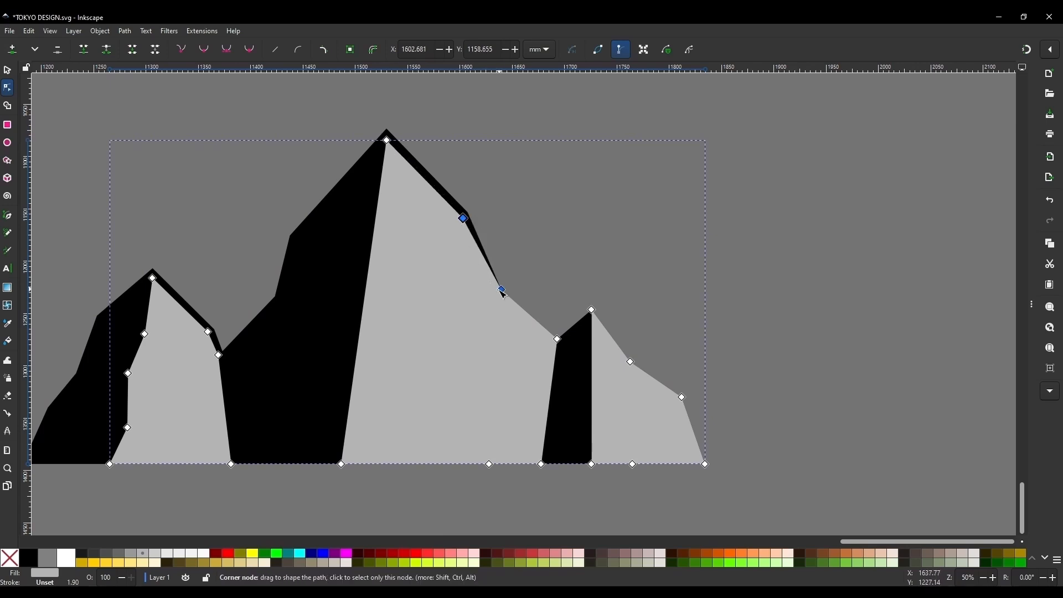
drag(501, 290, 498, 295)
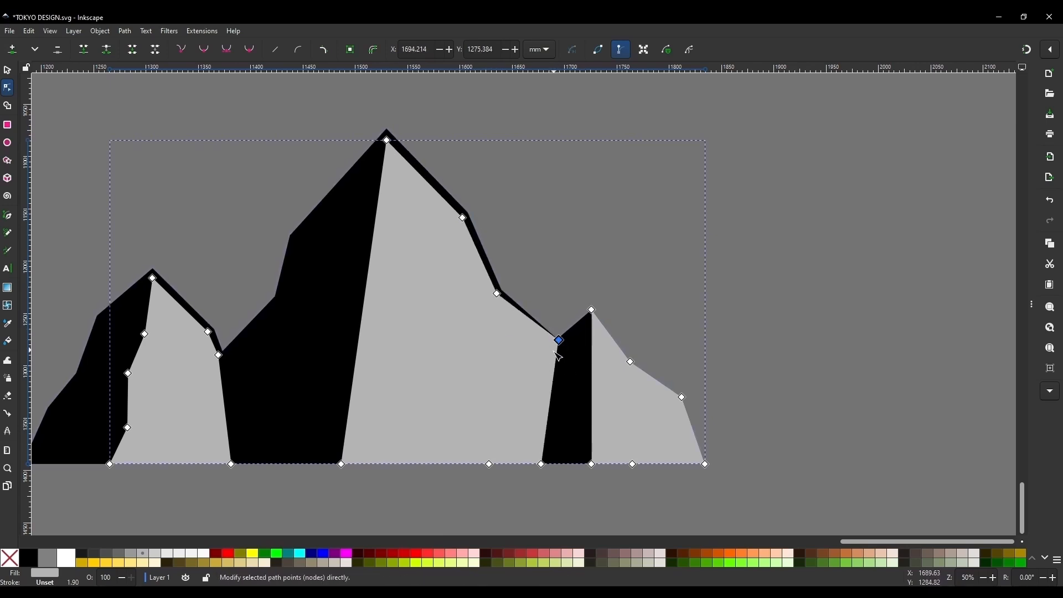
click(540, 286)
Step: Insert three evenly spaced nodes in the middle shading's slanted inner edge and offset each one to make the edge jagged
scroll(676, 237, down, 1)
click(474, 209)
click(466, 210)
click(12, 50)
click(12, 49)
click(489, 351)
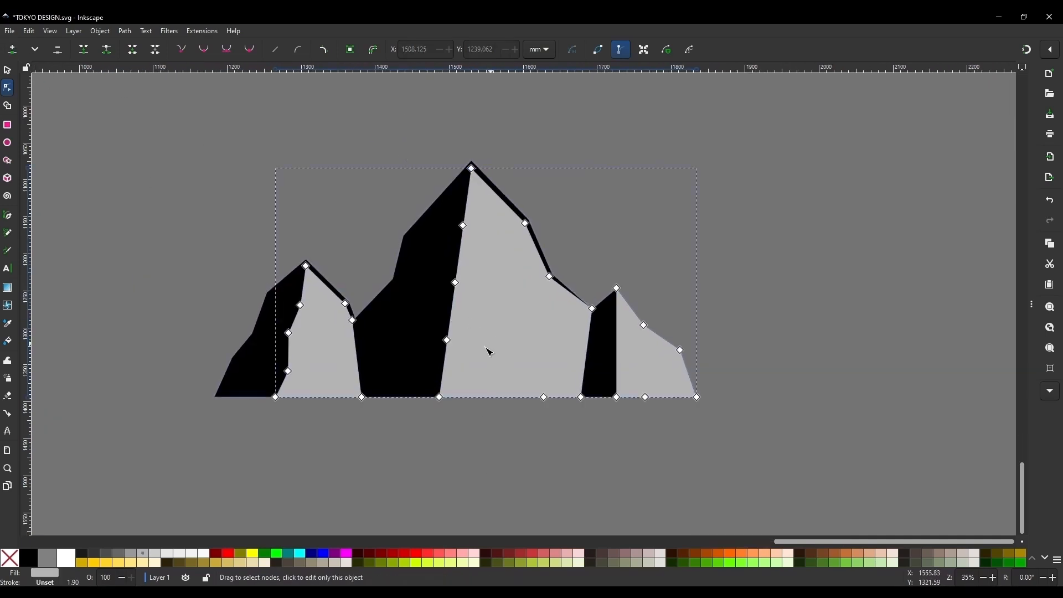
drag(447, 339, 457, 368)
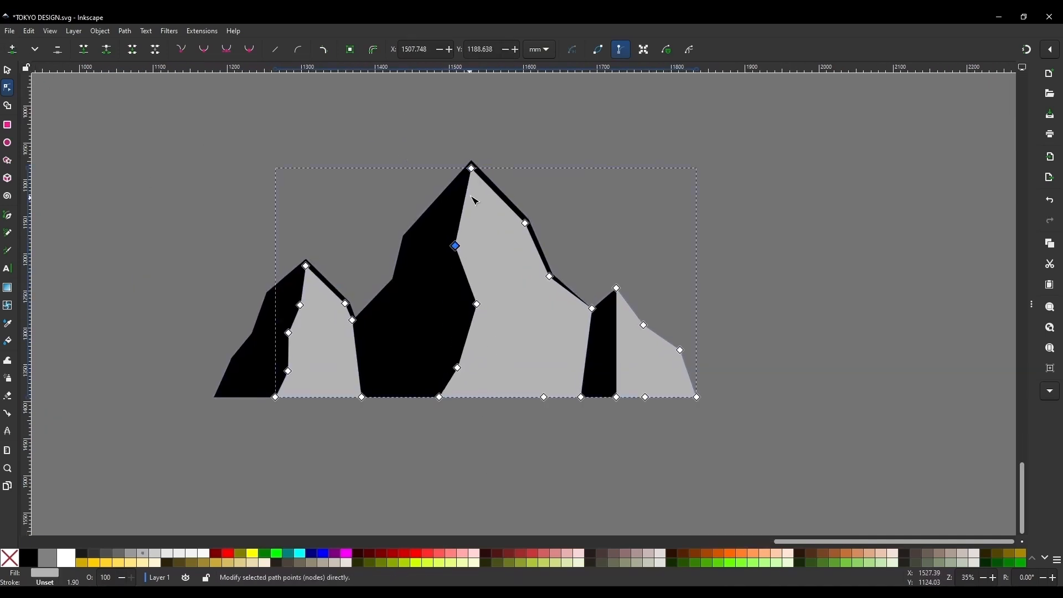
click(632, 295)
Step: Pull the right peak shading's summit and two shoulder nodes inward to leave a thin black rim, and delete the extra node on its baseline
key(minus)
key(minus)
key(minus)
scroll(577, 326, up, 6)
click(577, 327)
drag(468, 78, 468, 97)
drag(545, 182, 539, 195)
drag(649, 253, 642, 263)
drag(598, 438, 548, 352)
key(Delete)
Step: Insert three evenly spaced nodes between the summit and baseline nodes of the right shading's vertical inner edge
click(468, 386)
shift+click(469, 97)
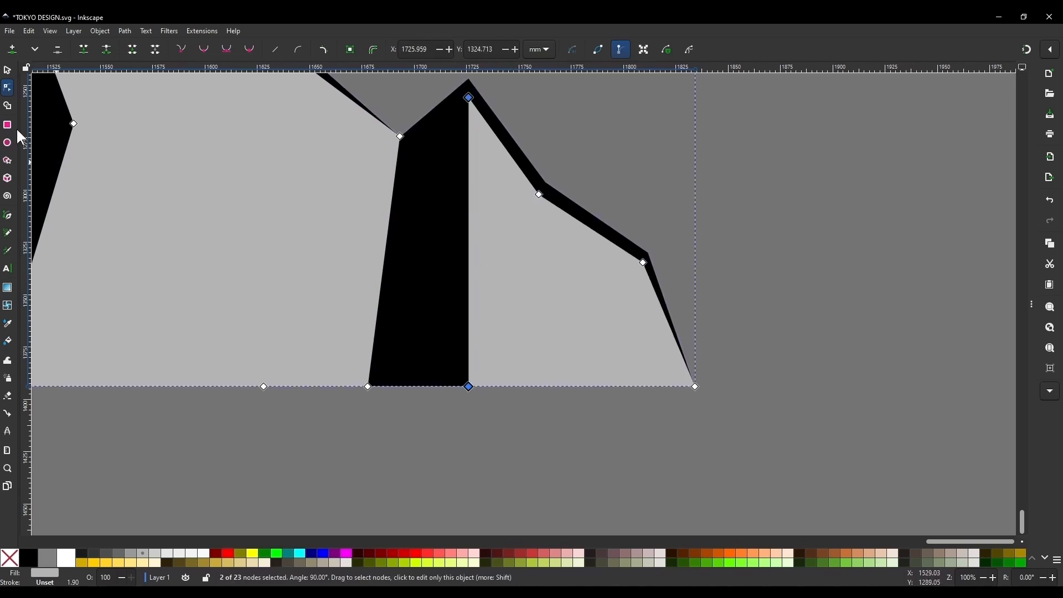
click(12, 50)
double_click(468, 143)
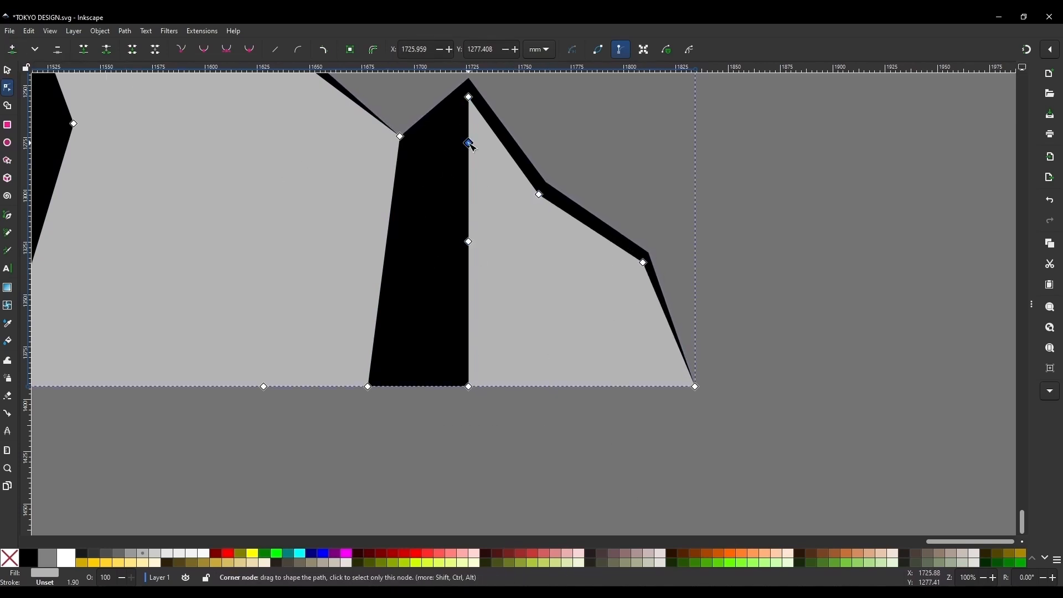
key(ctrl+z)
drag(435, 85, 487, 447)
key(Insert)
click(479, 318)
Step: Offset the three inserted nodes to make the right shading's inner edge jagged, and deselect the path
drag(469, 314, 446, 346)
drag(469, 242, 477, 262)
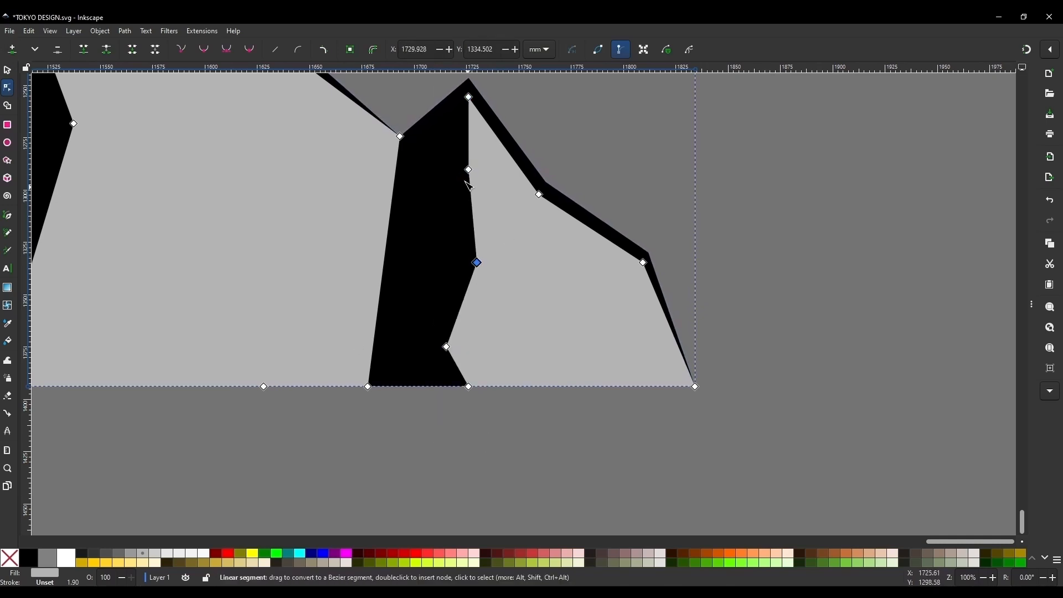
drag(468, 169, 463, 138)
scroll(582, 308, down, 4)
click(579, 180)
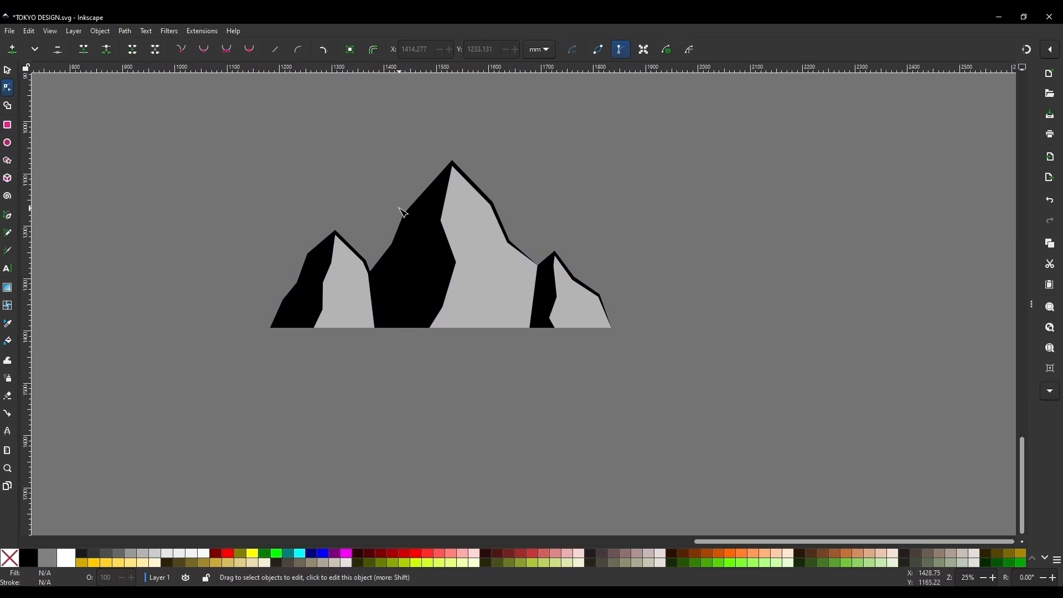
Step: Insert three nodes on the left shading's right slope just above the shoulder and pull the middle one inward to cut a pointed notch
scroll(343, 276, up, 2)
scroll(200, 330, up, 1)
scroll(436, 203, down, 1)
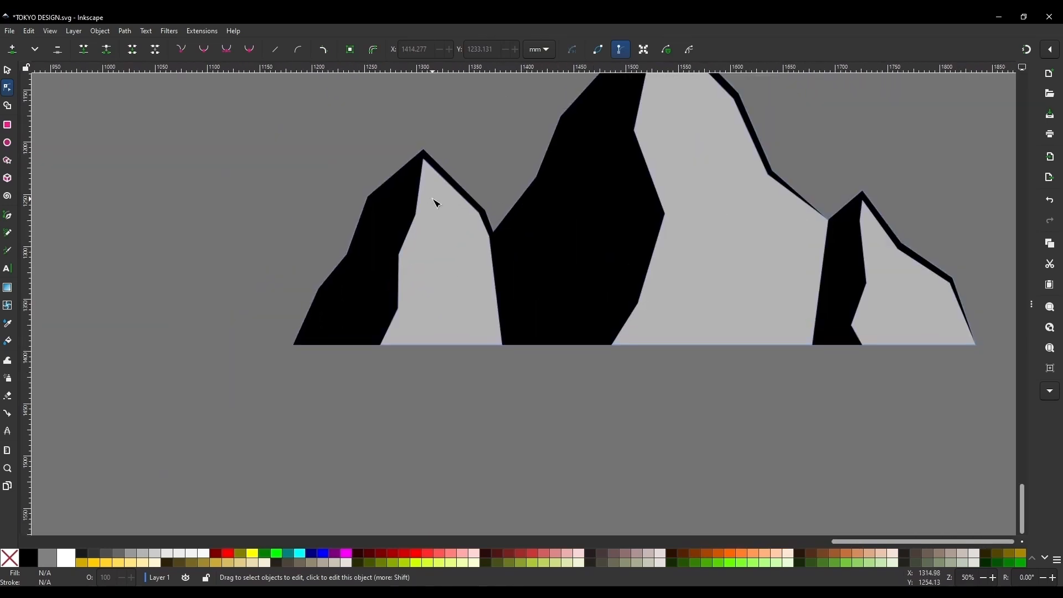
scroll(436, 203, up, 2)
scroll(520, 238, up, 1)
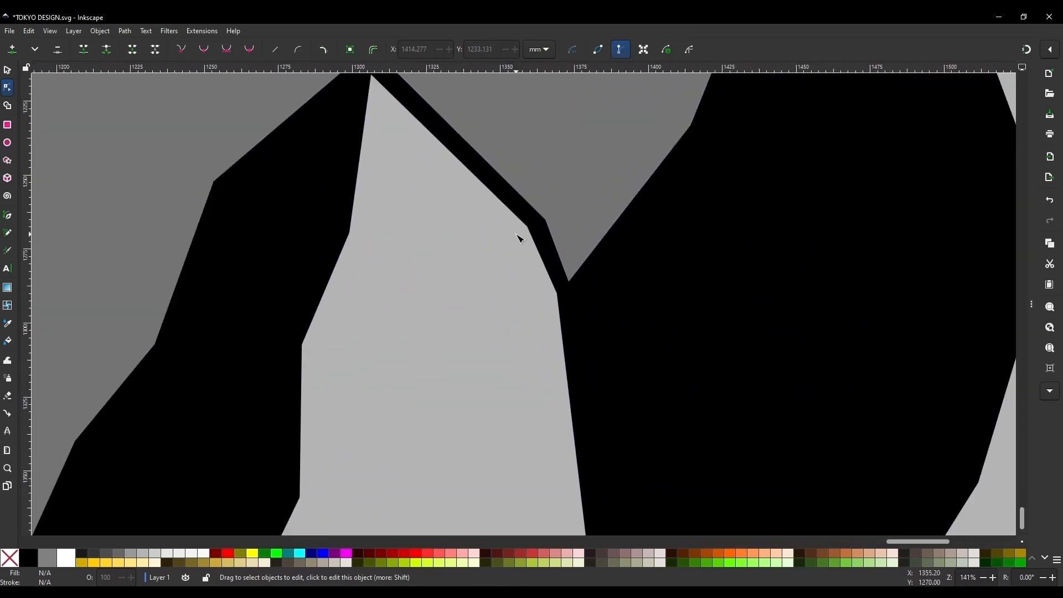
click(503, 205)
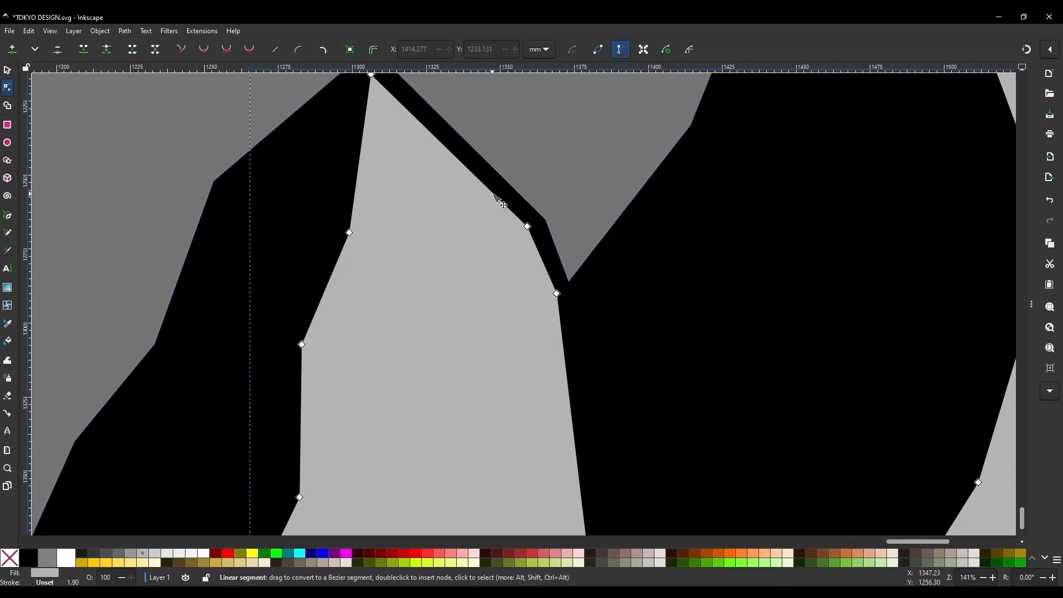
double_click(494, 195)
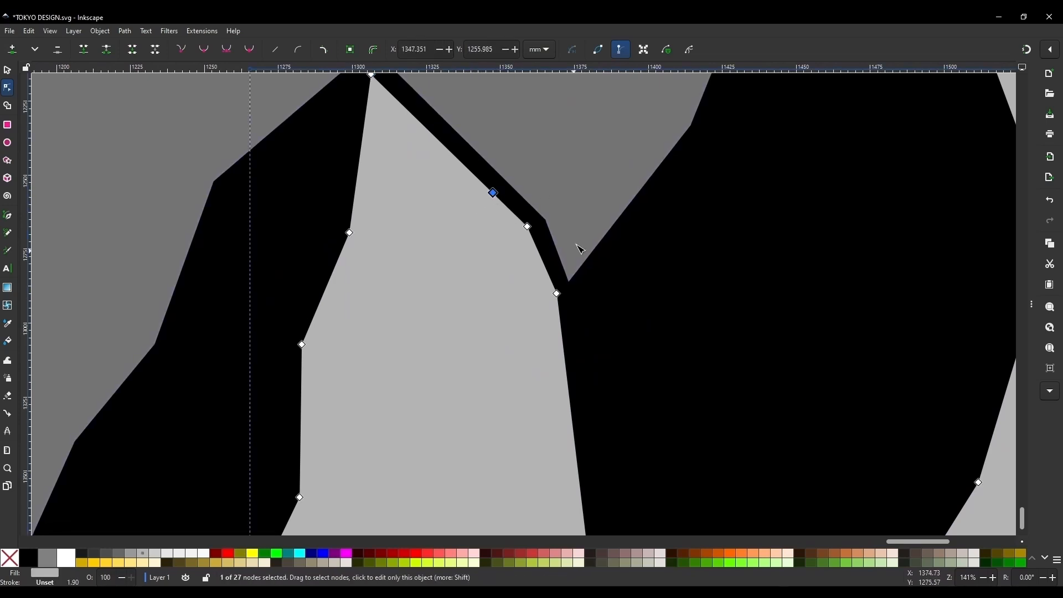
double_click(516, 214)
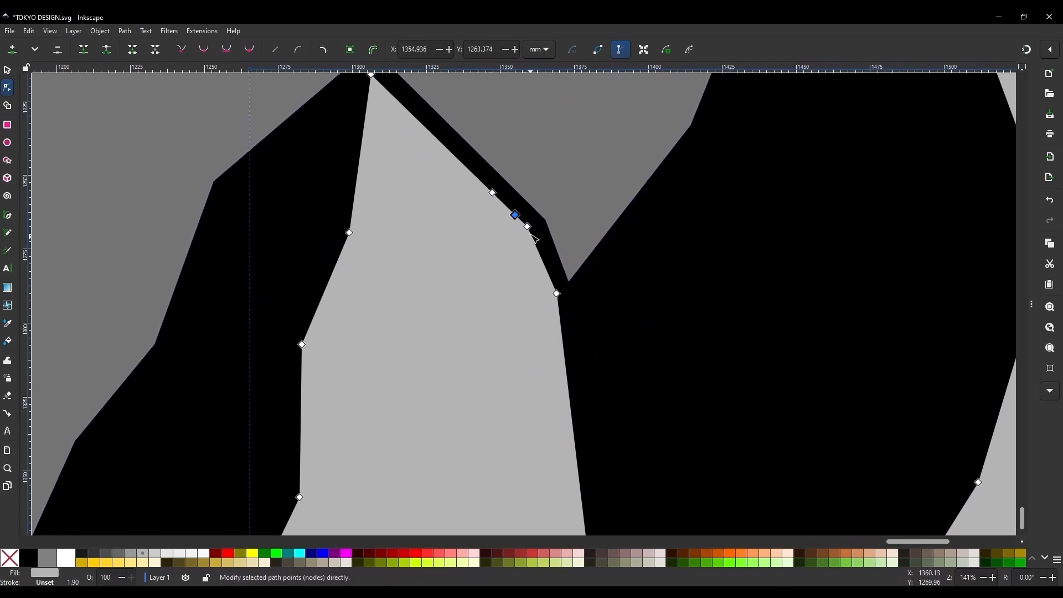
double_click(503, 204)
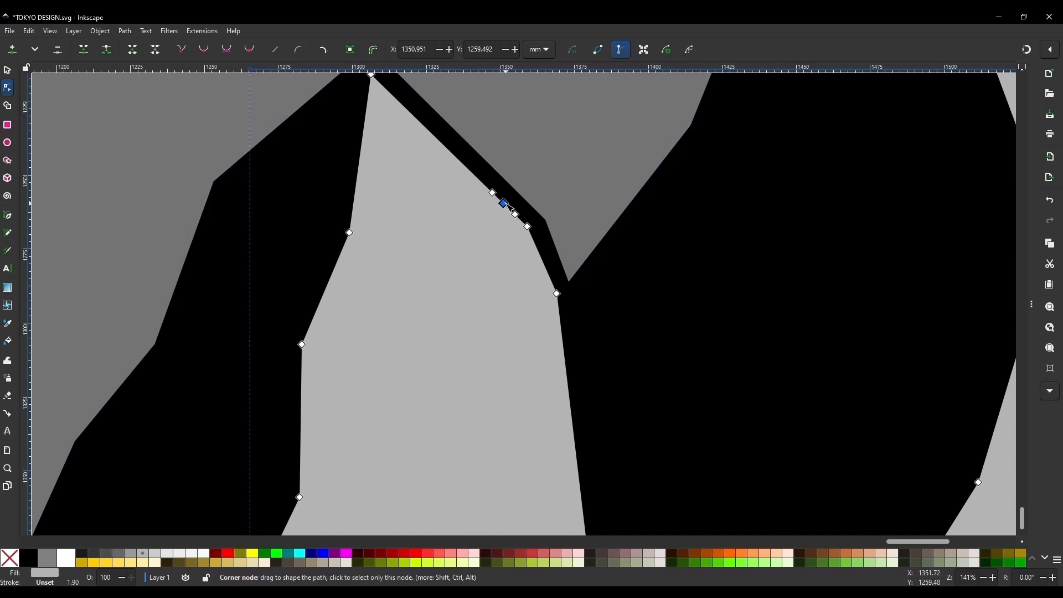
drag(507, 205, 451, 242)
Step: Insert one node on each side of the notch and move its tip downward to bend it into a hooked crack
double_click(481, 231)
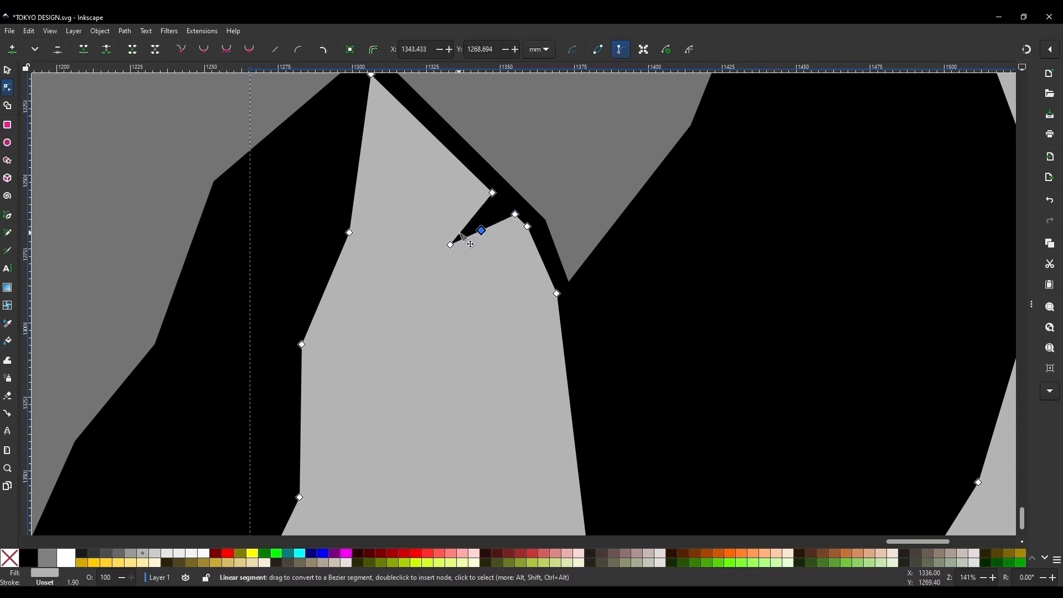
double_click(460, 234)
drag(450, 244, 468, 306)
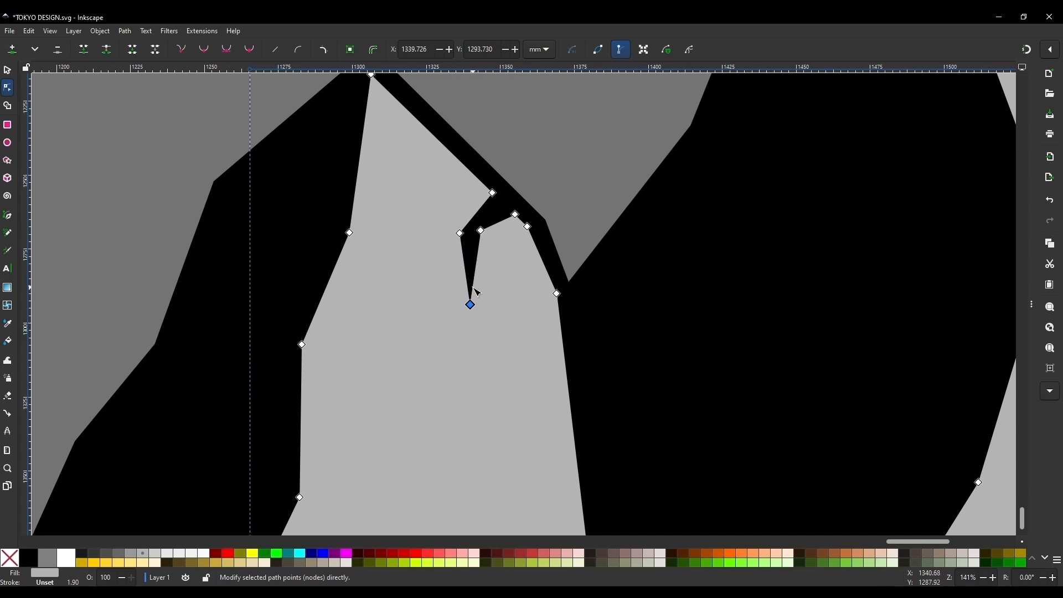
Step: Refine the crack by adjusting its tip and inner corner and moving its lower mouth node about 2 mm up and left, and deselect the path
drag(470, 304, 473, 295)
shift+click(481, 230)
drag(482, 233, 480, 242)
scroll(499, 218, up, 4)
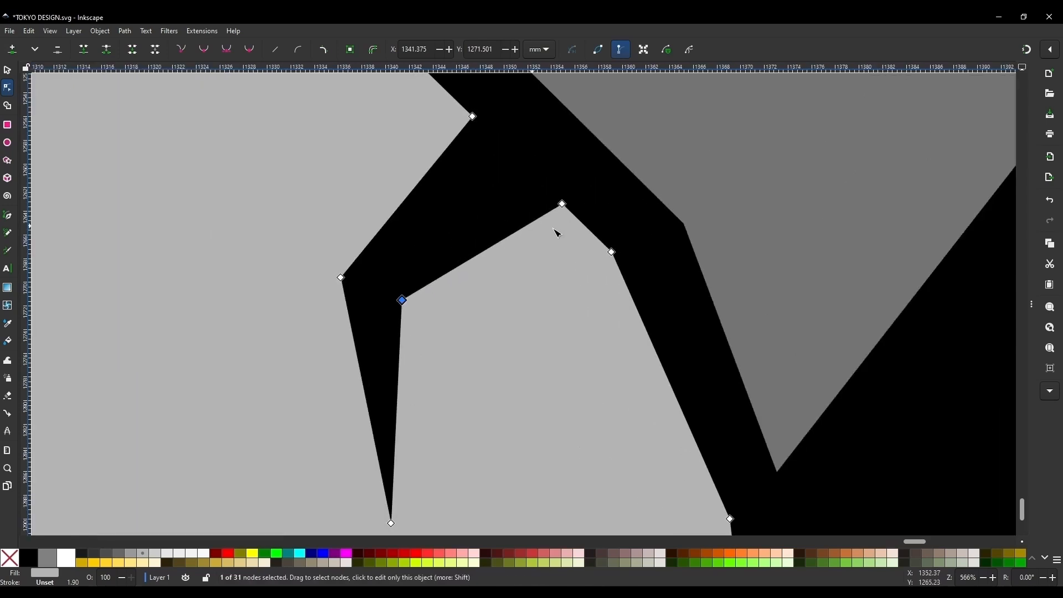
scroll(541, 226, down, 1)
drag(556, 210, 547, 201)
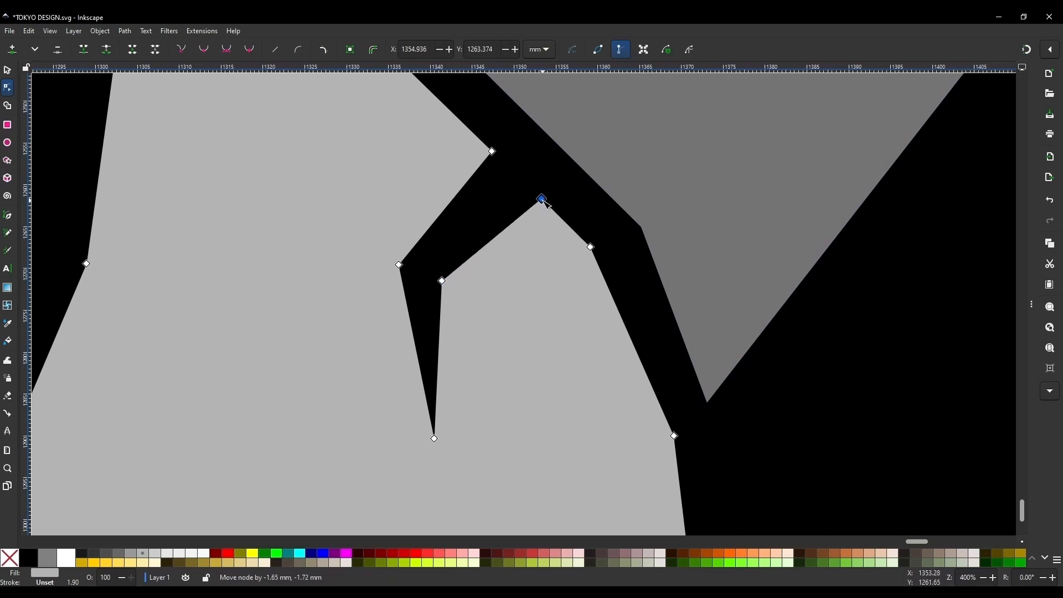
click(612, 152)
scroll(518, 182, down, 2)
click(632, 174)
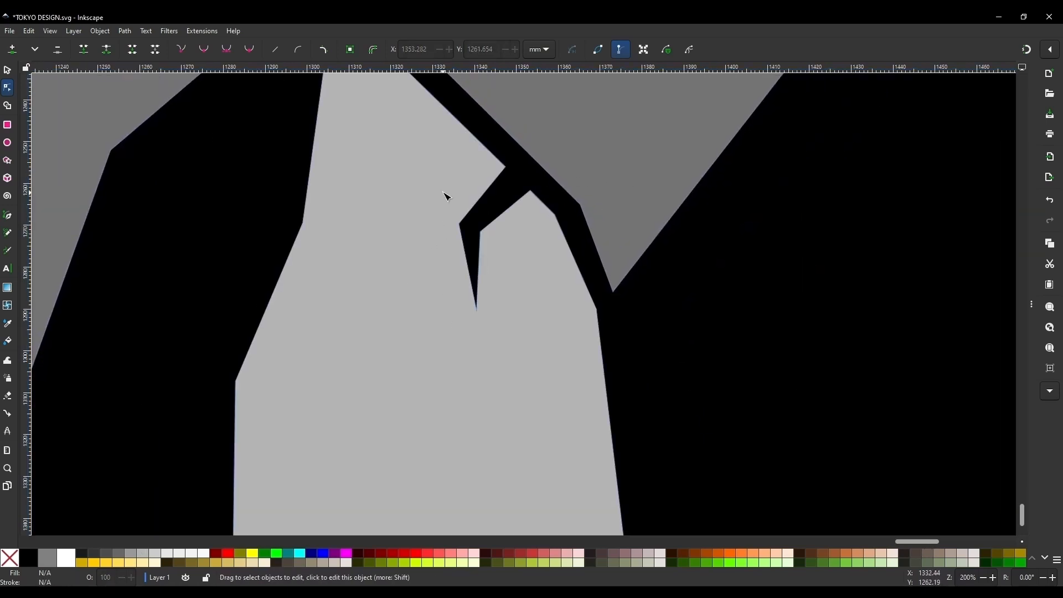
Step: Insert three nodes on the left shading's lower right edge and pull the middle one inward to cut a second pointed notch
scroll(506, 200, down, 2)
scroll(486, 252, down, 5)
scroll(459, 276, up, 6)
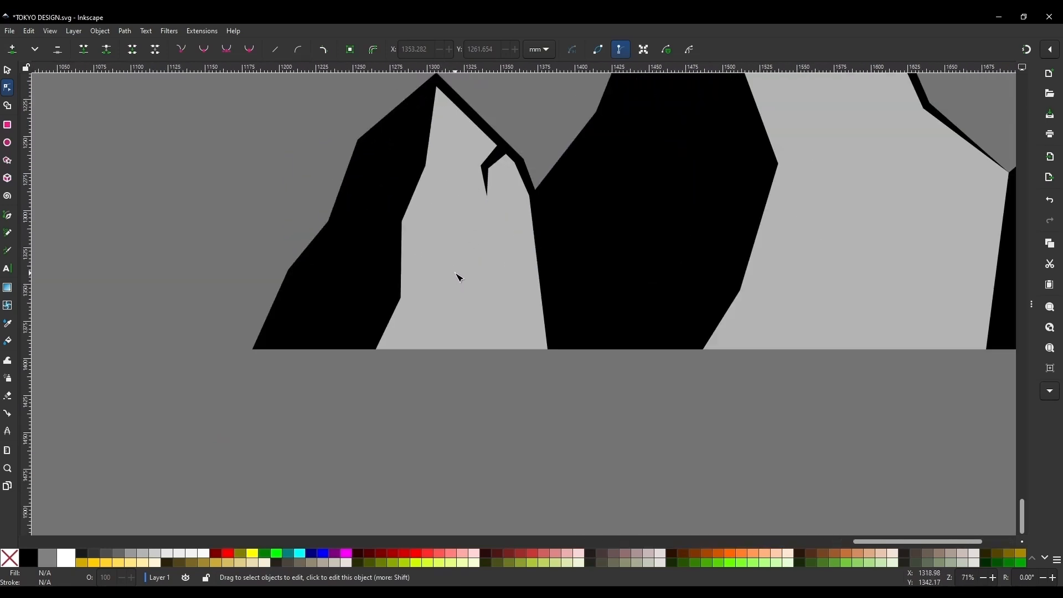
click(619, 209)
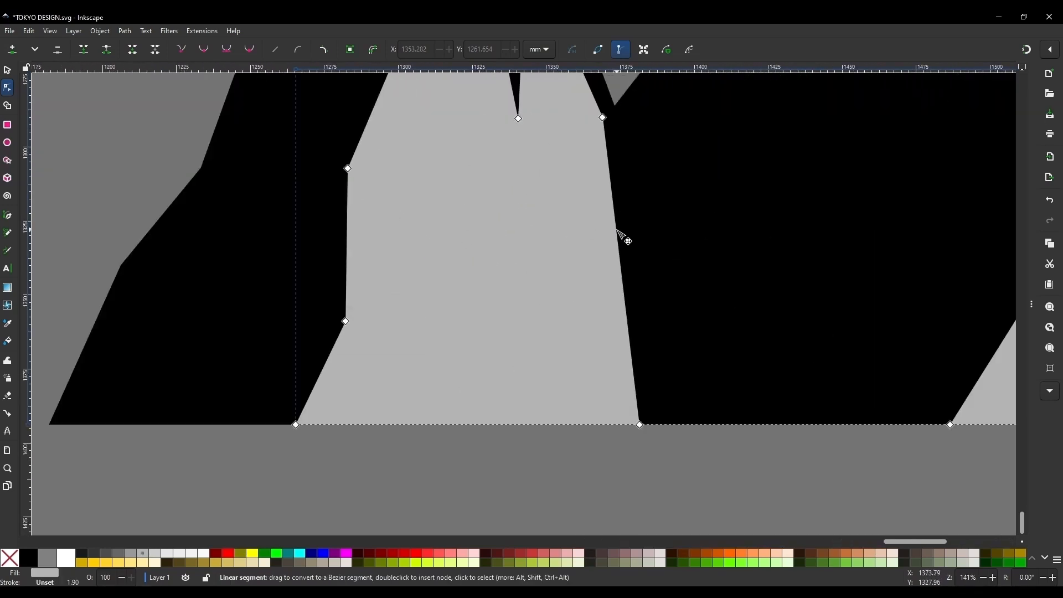
click(617, 231)
double_click(613, 201)
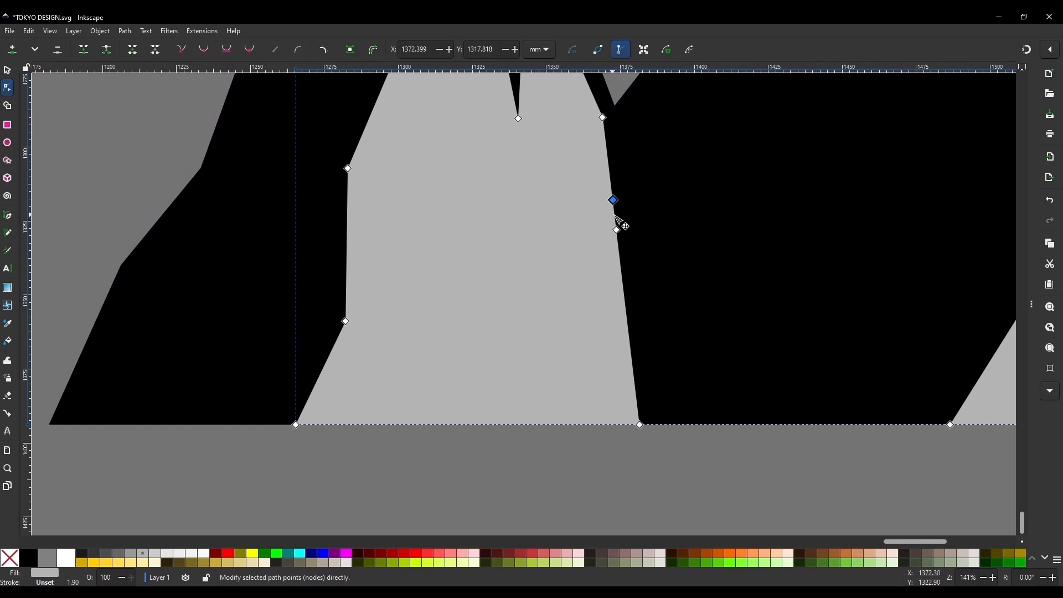
double_click(615, 216)
drag(615, 216, 515, 254)
Step: Add a node on each side of the second notch, bend its tip downward into a crack, adjust the inner corner, and deselect the path
double_click(554, 247)
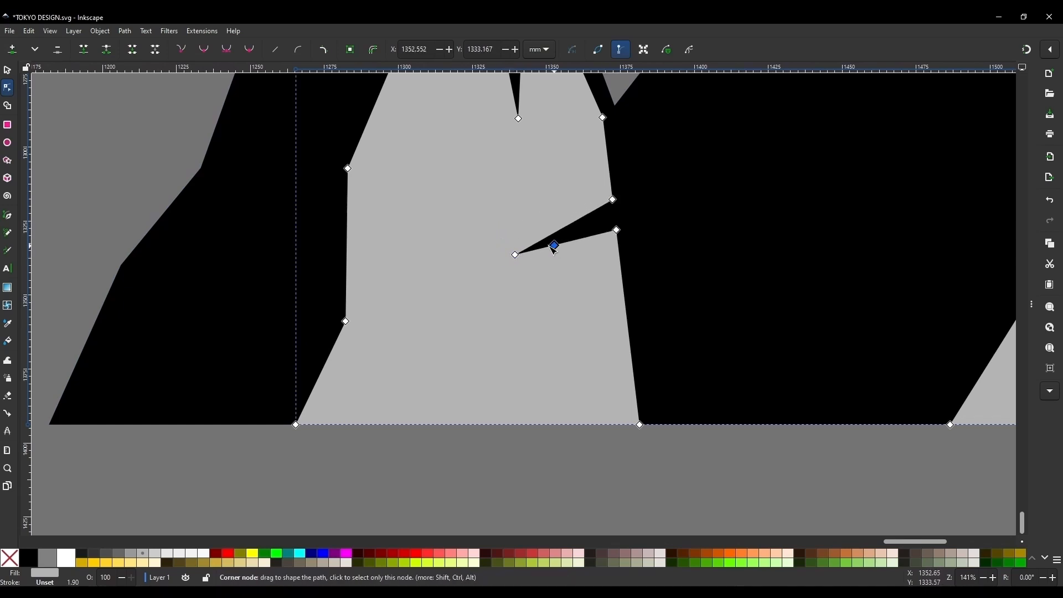
drag(553, 249, 555, 317)
drag(556, 248, 551, 253)
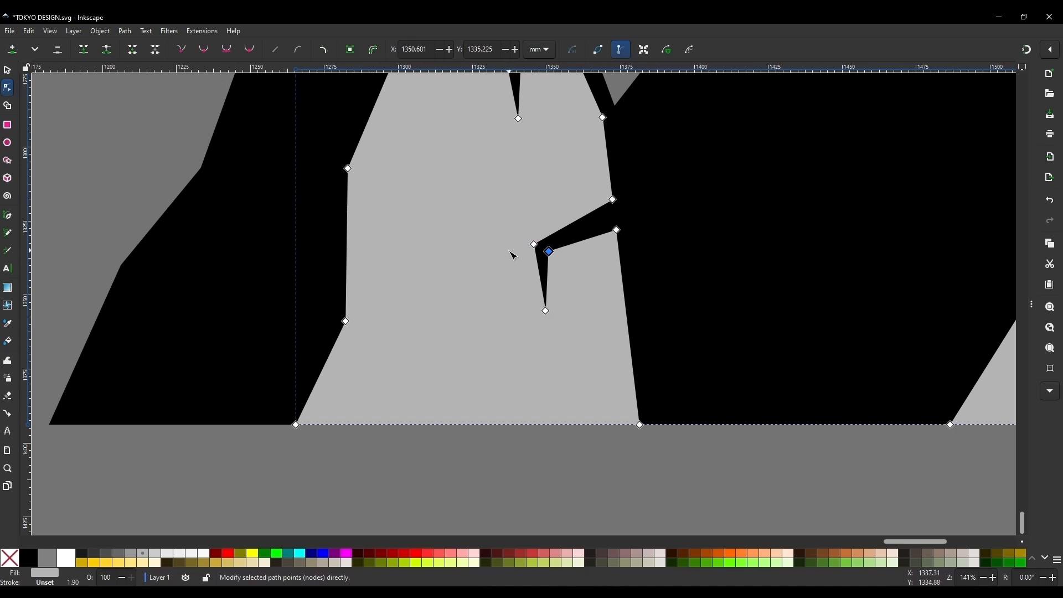
scroll(482, 404, down, 4)
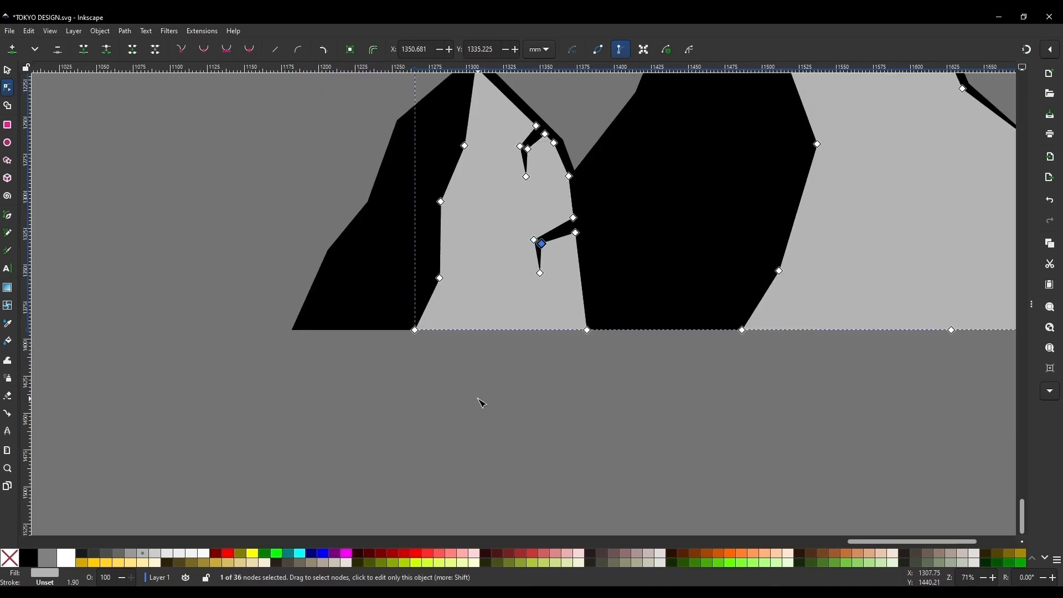
click(506, 367)
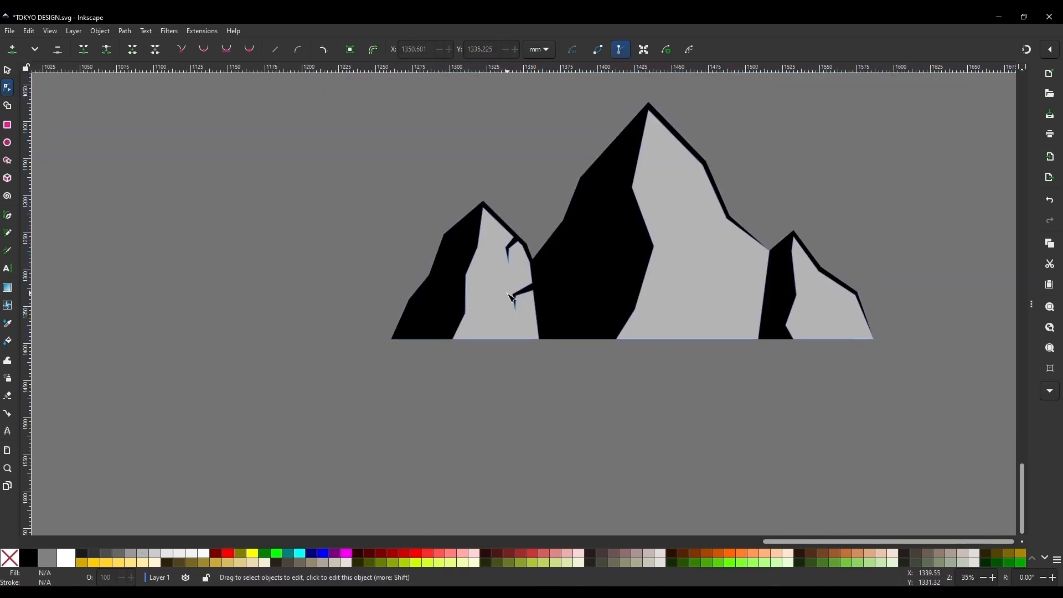
Step: Nudge the lower crack's inner corner and move its tip about 7 mm left and 4 mm down, then deselect the path
key(1)
scroll(539, 307, up, 2)
click(529, 301)
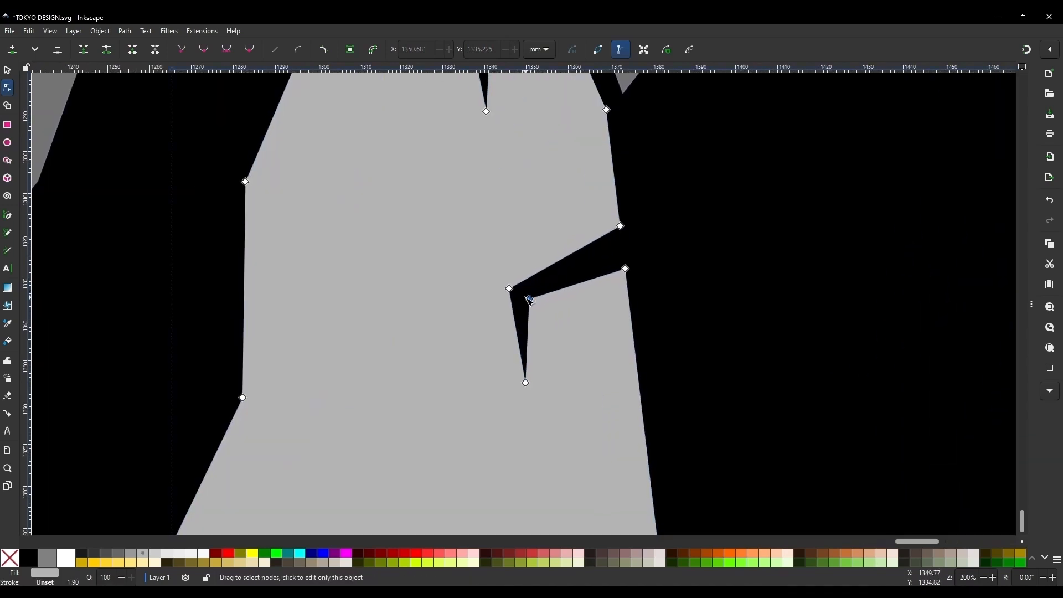
drag(529, 301, 525, 304)
drag(526, 383, 498, 400)
scroll(493, 343, down, 3)
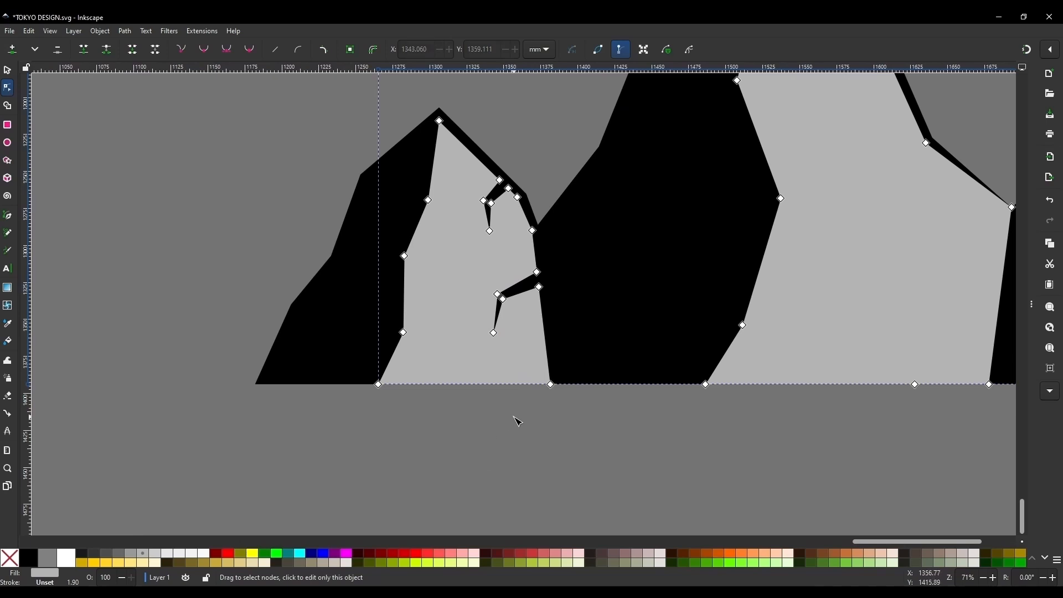
click(518, 422)
scroll(511, 329, down, 4)
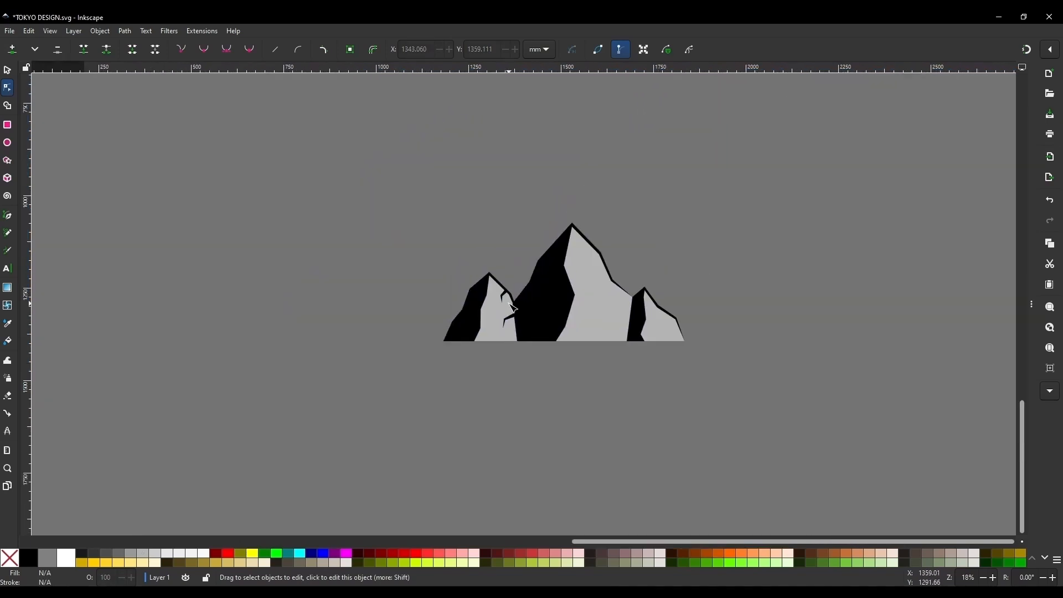
scroll(504, 337, up, 6)
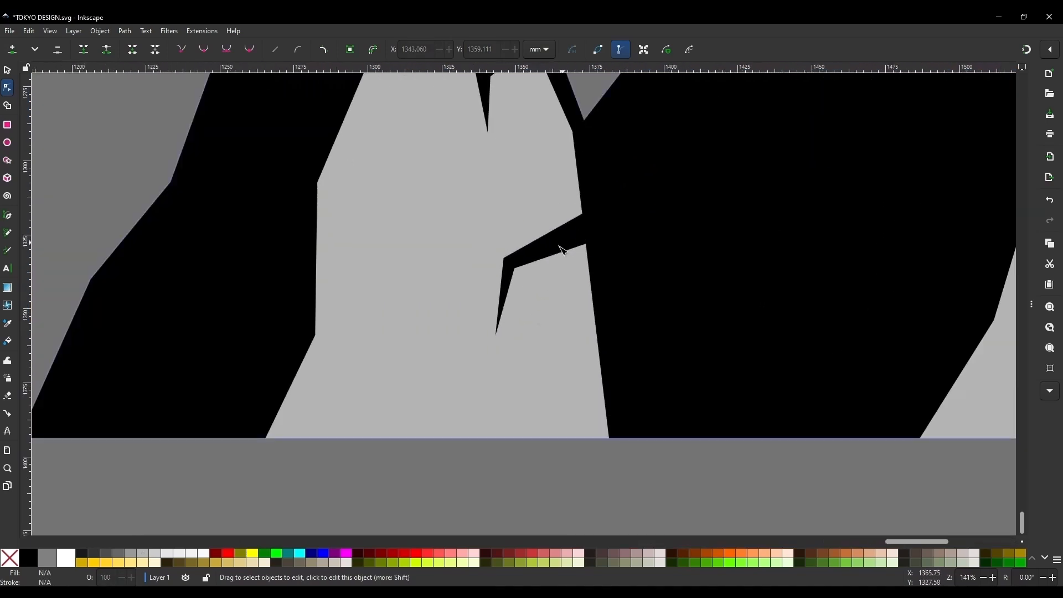
Step: Insert nodes on the left shading's lower left edge and pull the middle one inward and down to cut a small pointed notch
scroll(561, 252, down, 2)
scroll(498, 288, down, 4)
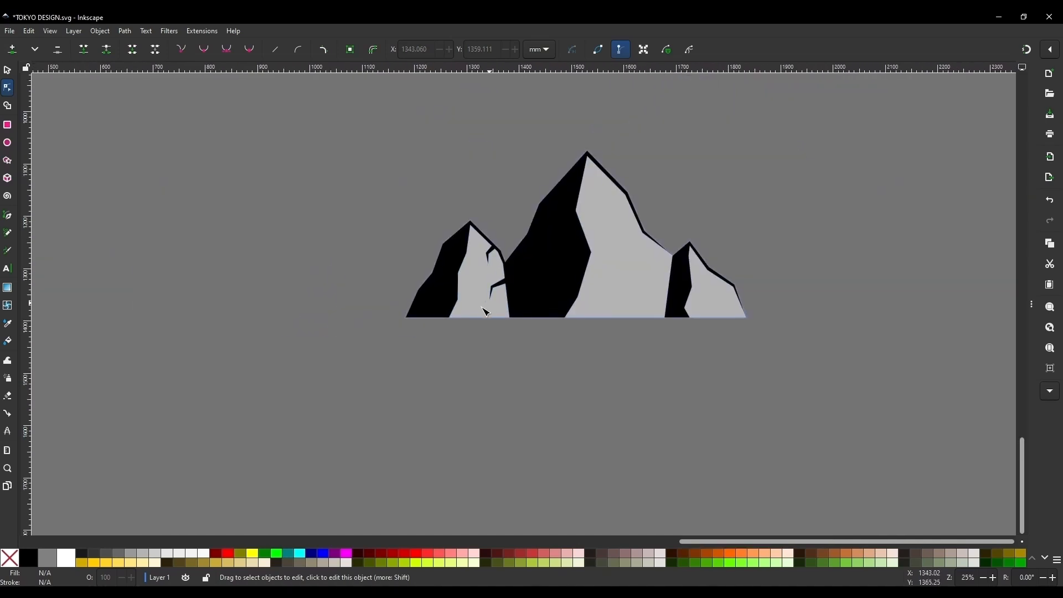
scroll(512, 292, up, 5)
scroll(385, 265, down, 2)
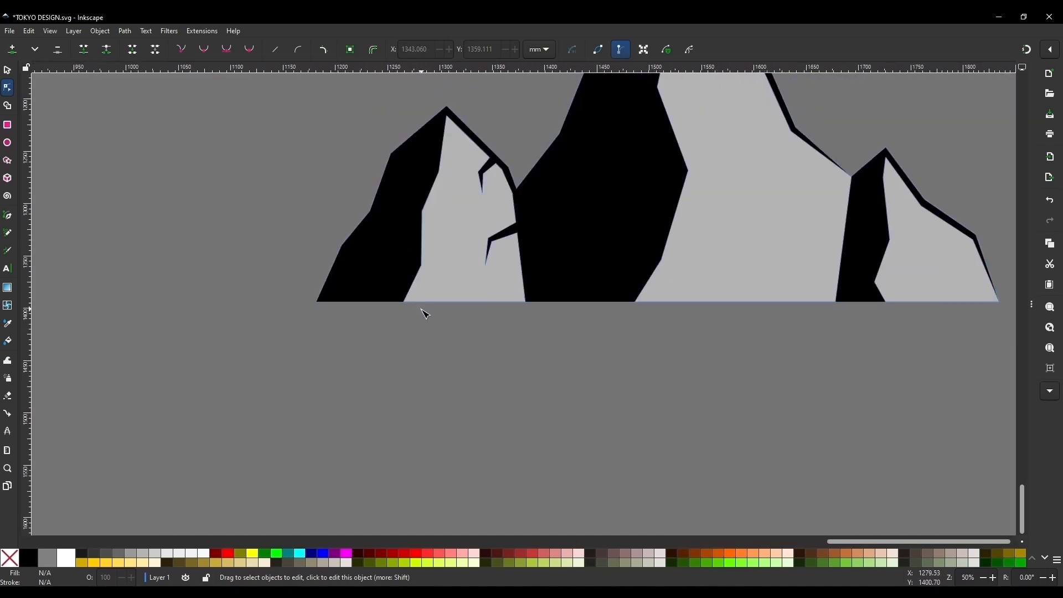
scroll(428, 299, up, 5)
scroll(396, 289, down, 2)
click(363, 239)
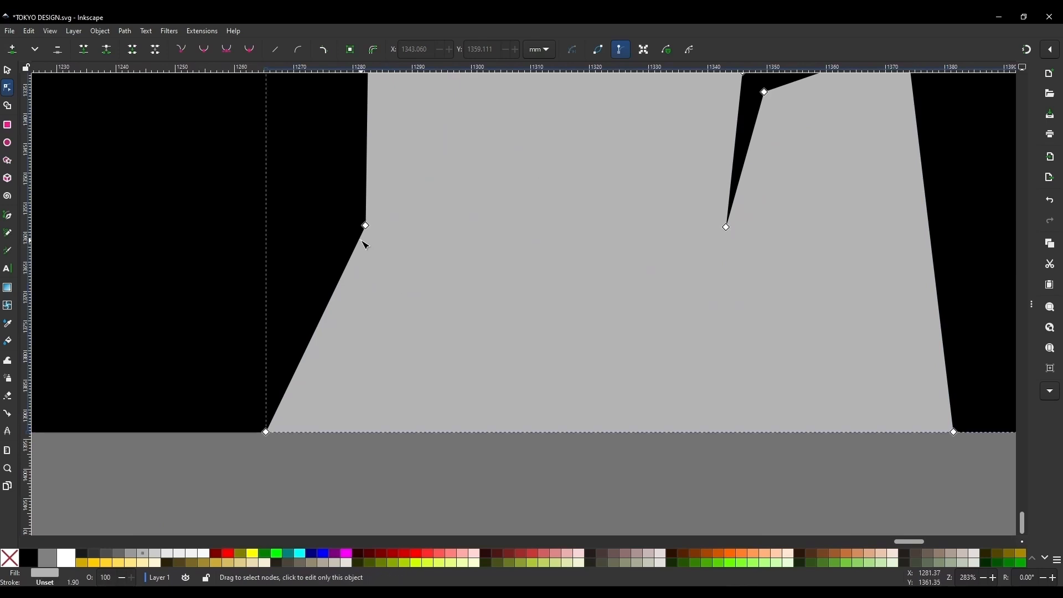
double_click(353, 252)
double_click(360, 239)
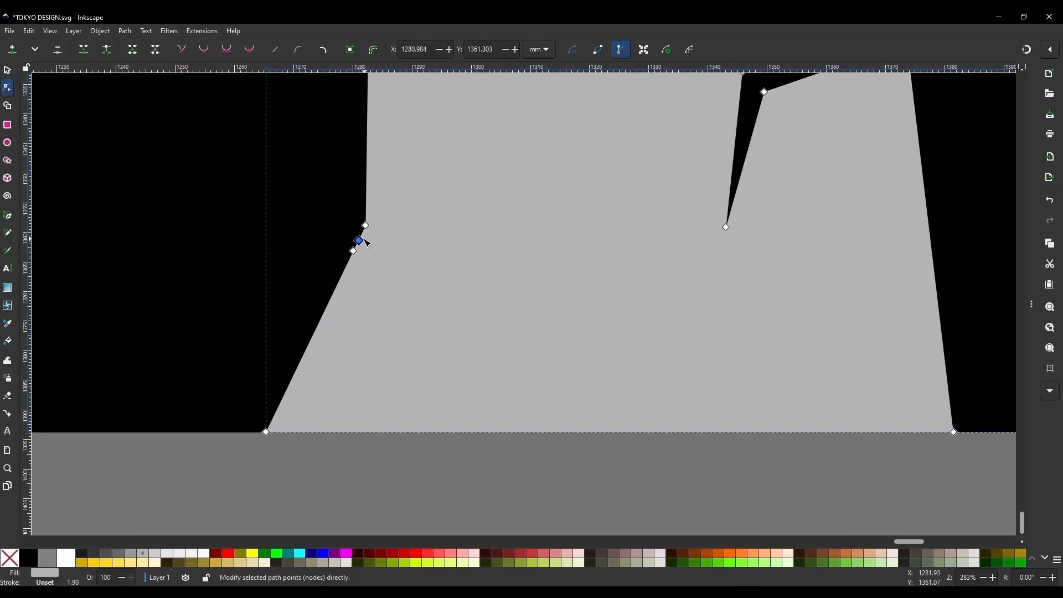
drag(360, 238, 401, 300)
Step: Add a node on each side of the small notch to bend it into a hooked crack, and deselect the path
double_click(381, 260)
double_click(394, 257)
click(316, 210)
scroll(357, 288, down, 4)
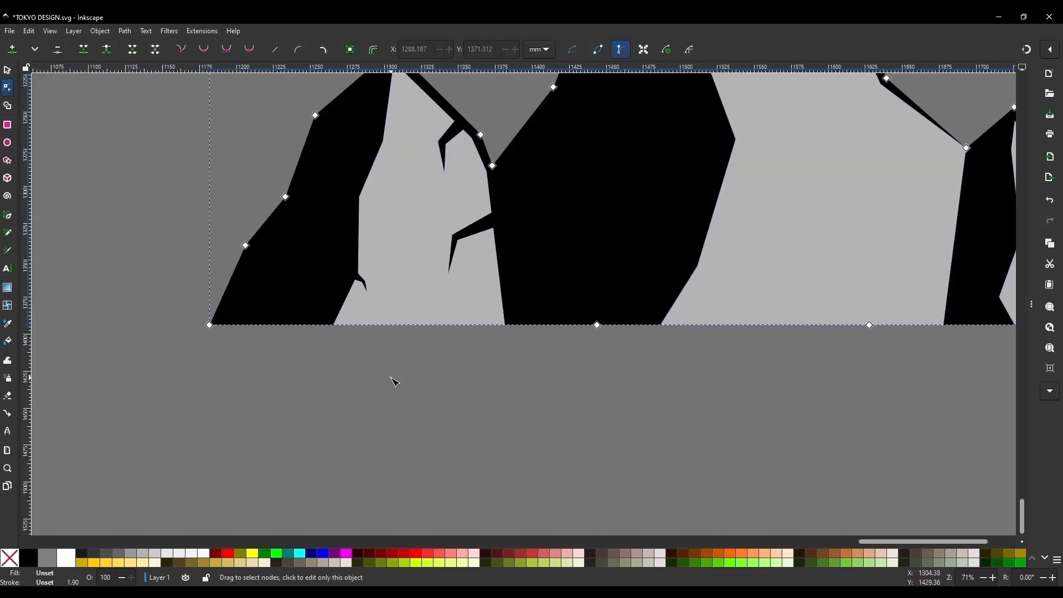
scroll(393, 380, down, 2)
Step: Insert nodes on the central shading's upper right edge, pull the middle one down, and add side nodes to form a hooked crack
scroll(617, 167, up, 3)
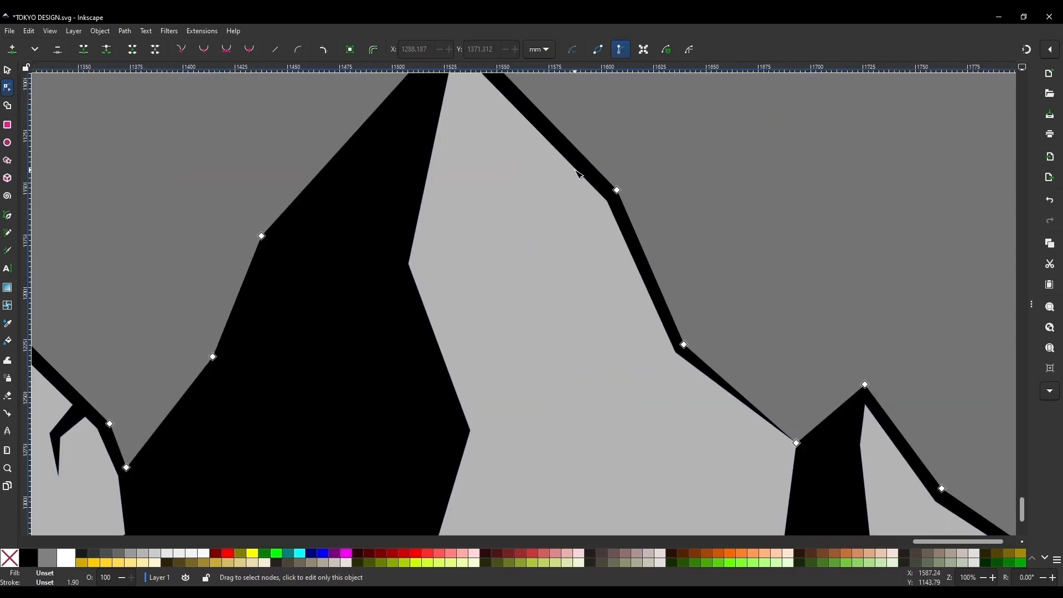
click(578, 173)
double_click(569, 163)
double_click(590, 183)
double_click(579, 173)
double_click(561, 213)
drag(579, 173, 560, 300)
double_click(548, 214)
scroll(498, 227, down, 2)
scroll(623, 429, up, 2)
Step: Insert three nodes on the central shading's lower right slope and pull the middle one down to cut a long pointed notch
double_click(615, 198)
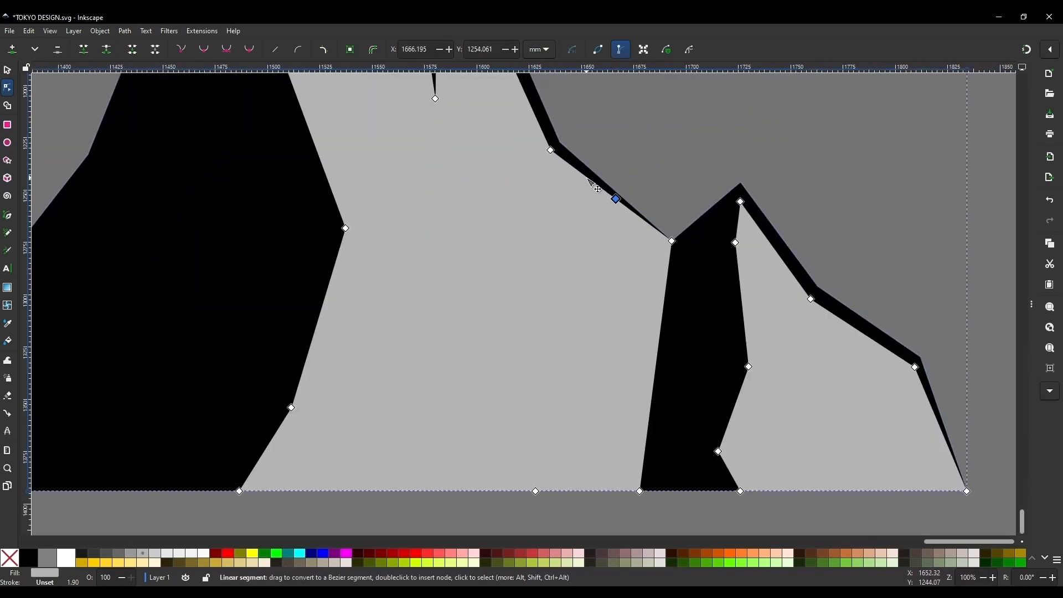
double_click(587, 177)
double_click(601, 187)
drag(601, 188, 581, 328)
Step: Refine the corners of the two right-hand cracks in the central shading and deselect the path
scroll(610, 192, up, 3)
drag(624, 211, 581, 202)
scroll(627, 129, down, 3)
scroll(602, 209, up, 2)
scroll(534, 237, down, 3)
scroll(605, 205, up, 4)
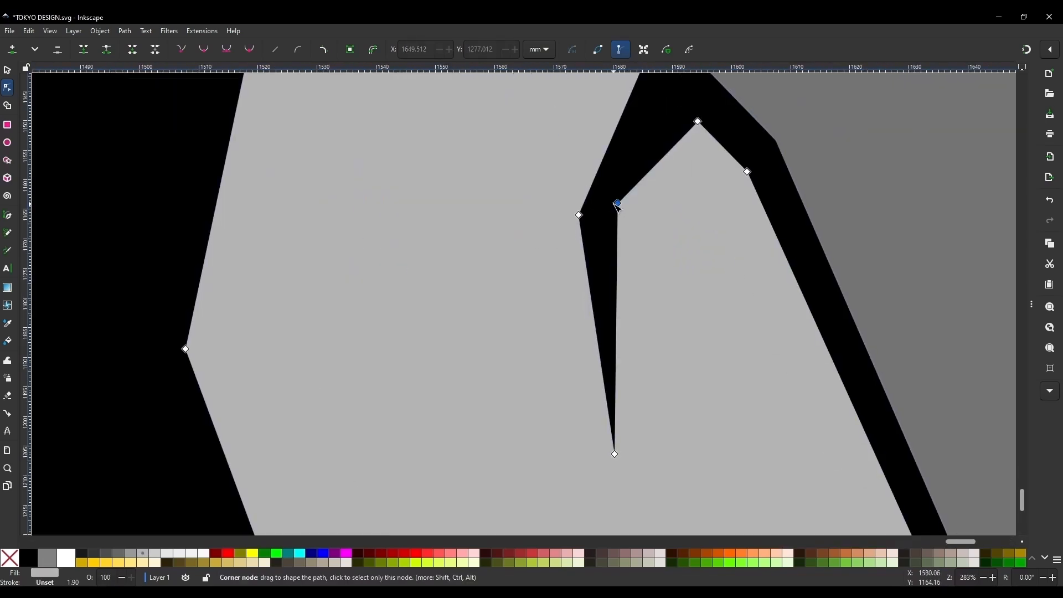
scroll(624, 239, down, 4)
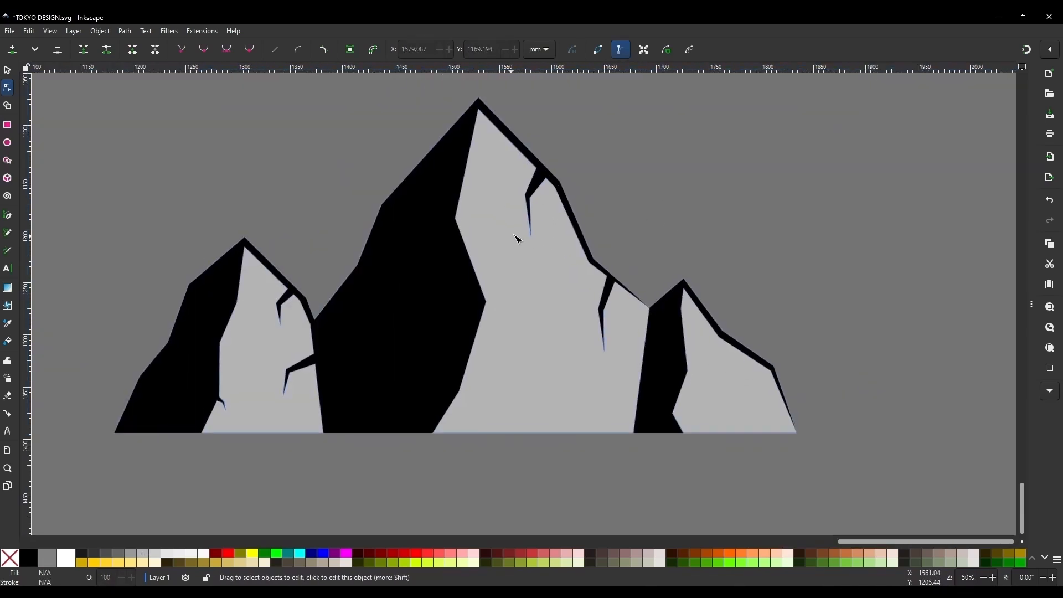
scroll(496, 306, up, 4)
click(506, 246)
scroll(479, 302, down, 4)
drag(522, 375, 478, 274)
key(Delete)
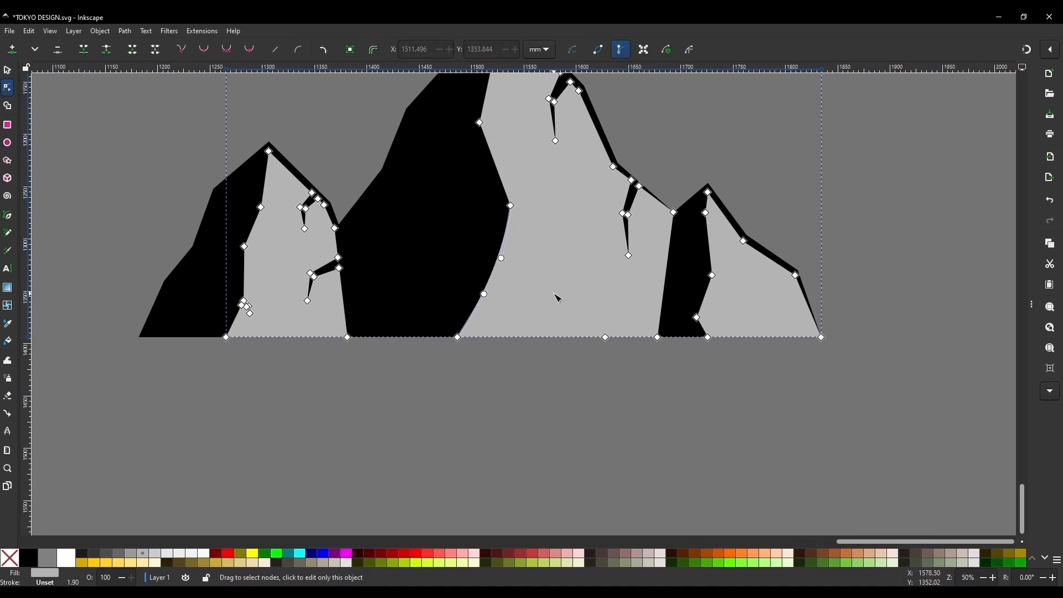
key(ctrl+z)
key(ctrl+z)
Step: Cut a pointed notch into the central shading at its left bulge, bend its tip down into a hooked crack, and deselect the path
scroll(506, 191, up, 2)
key(ctrl+shift+z)
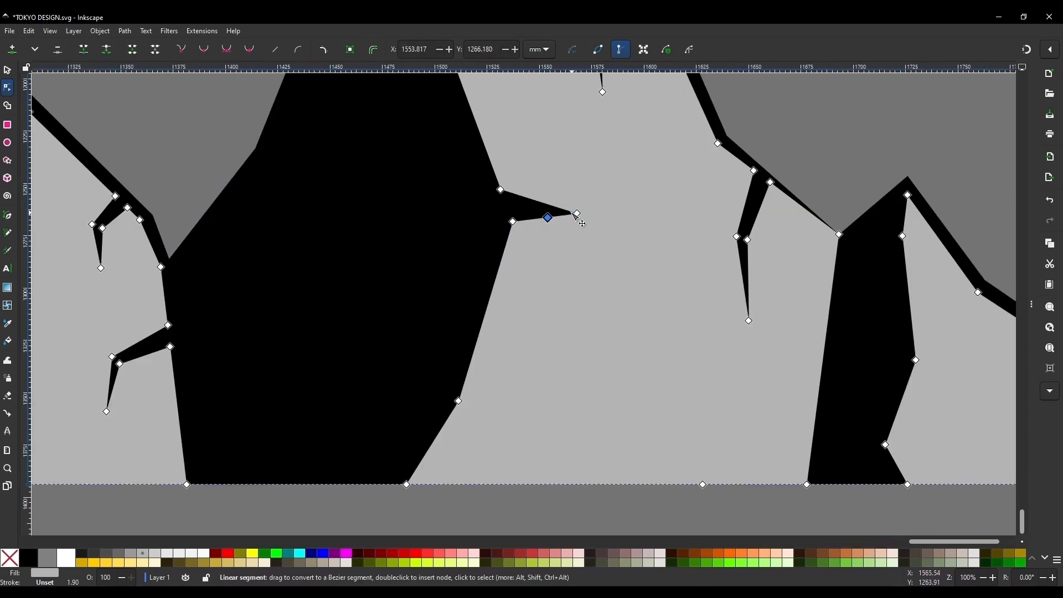
drag(576, 214, 555, 221)
drag(501, 189, 506, 202)
key(Escape)
key(Escape)
scroll(447, 237, down, 6)
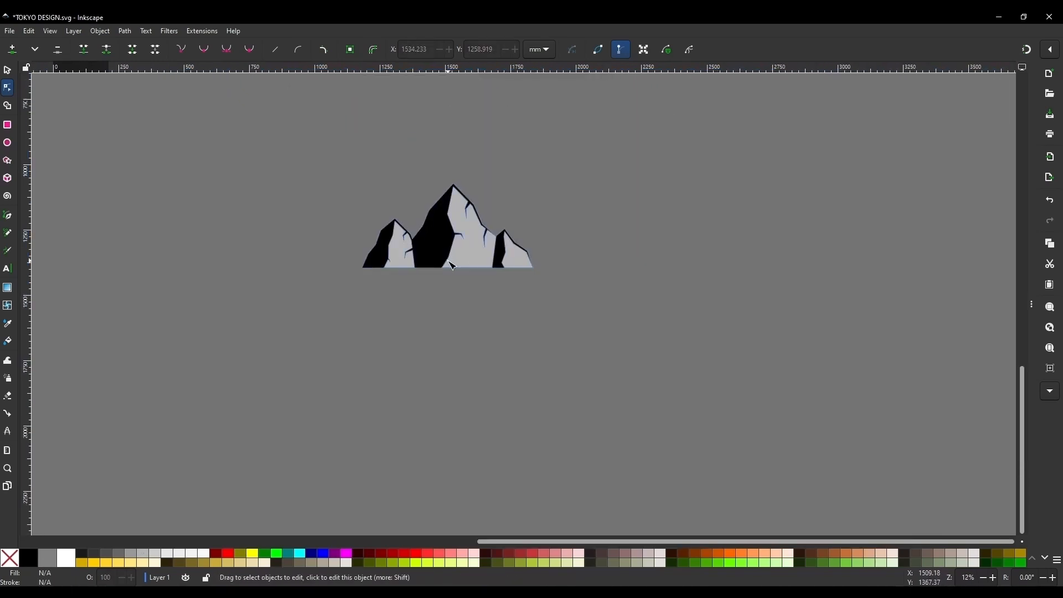
Step: Insert nodes at the right shading's outer shoulder and pull the middle one down and inward to cut a pointed notch
scroll(499, 252, up, 8)
click(577, 196)
double_click(577, 193)
double_click(593, 205)
drag(594, 204, 567, 297)
Step: Add a node on each side of the shoulder notch, adjust its inner corner and tip to form a hooked crack, and deselect the path
double_click(581, 241)
double_click(561, 244)
drag(582, 241, 574, 254)
drag(567, 296, 579, 302)
click(672, 225)
click(672, 226)
scroll(636, 272, down, 7)
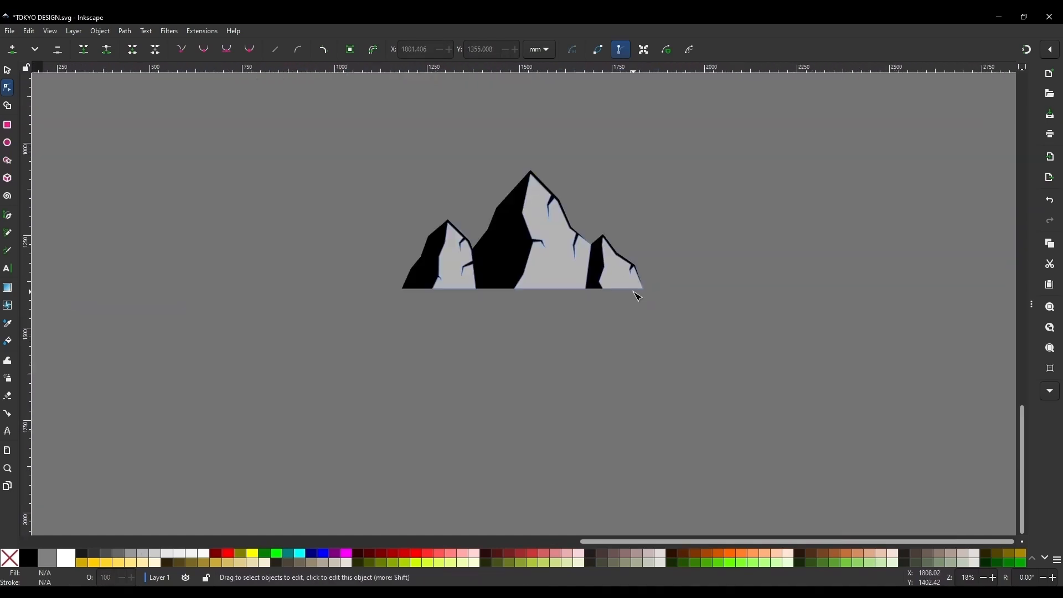
Step: Insert three nodes on the right shading's lower left edge and pull the middle one inward and down to cut a small notch
scroll(614, 259, up, 7)
click(464, 270)
double_click(470, 256)
double_click(480, 229)
double_click(475, 242)
drag(475, 242, 512, 308)
Step: Add a node on each side of the small notch, adjust its corner to form a hooked crack, and deselect the path
double_click(492, 261)
double_click(508, 257)
drag(493, 260, 502, 265)
scroll(666, 298, down, 8)
click(693, 254)
click(693, 254)
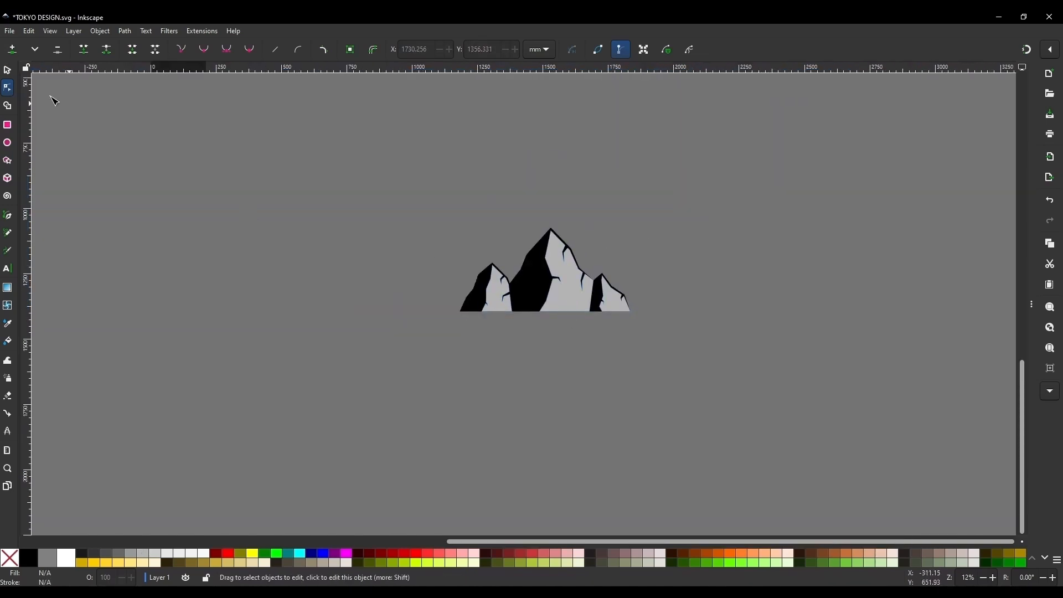
Step: Duplicate the black mountain silhouette and lower the copy to the bottom of the stacking order
scroll(524, 289, down, 1)
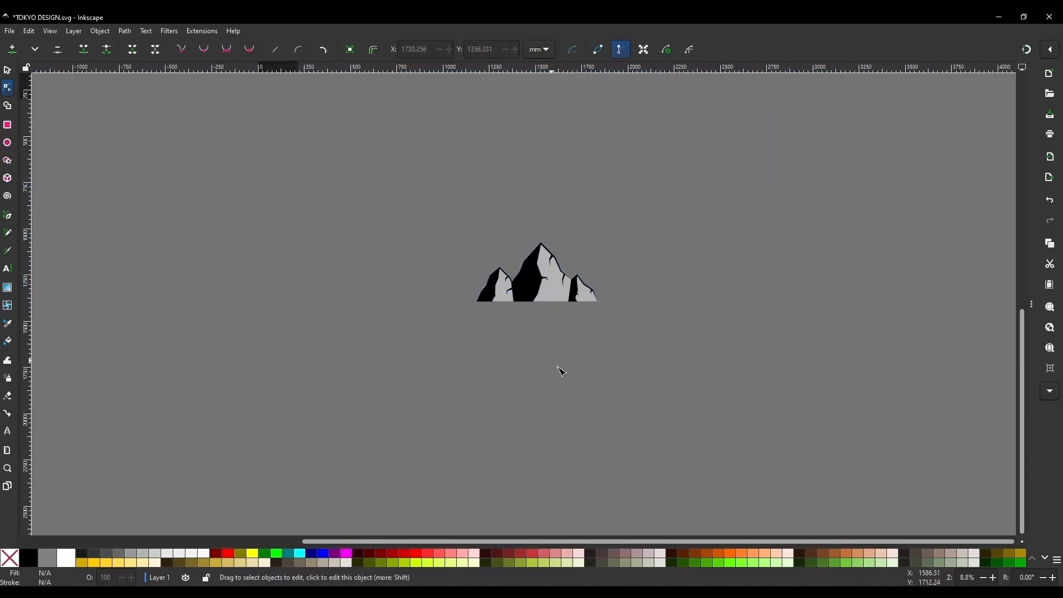
click(7, 71)
scroll(555, 295, up, 3)
click(499, 259)
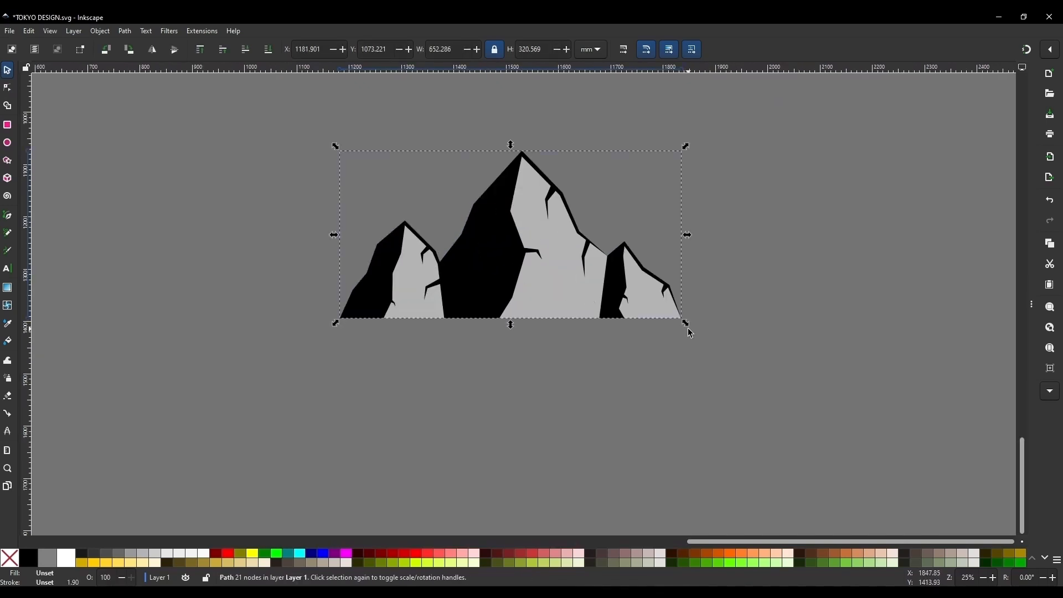
key(Home)
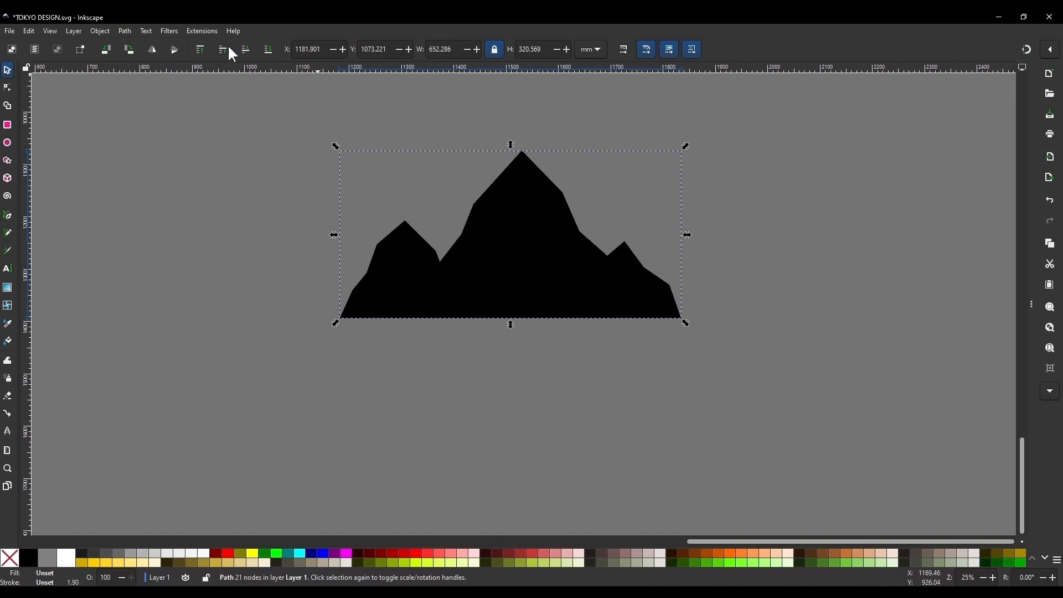
click(272, 49)
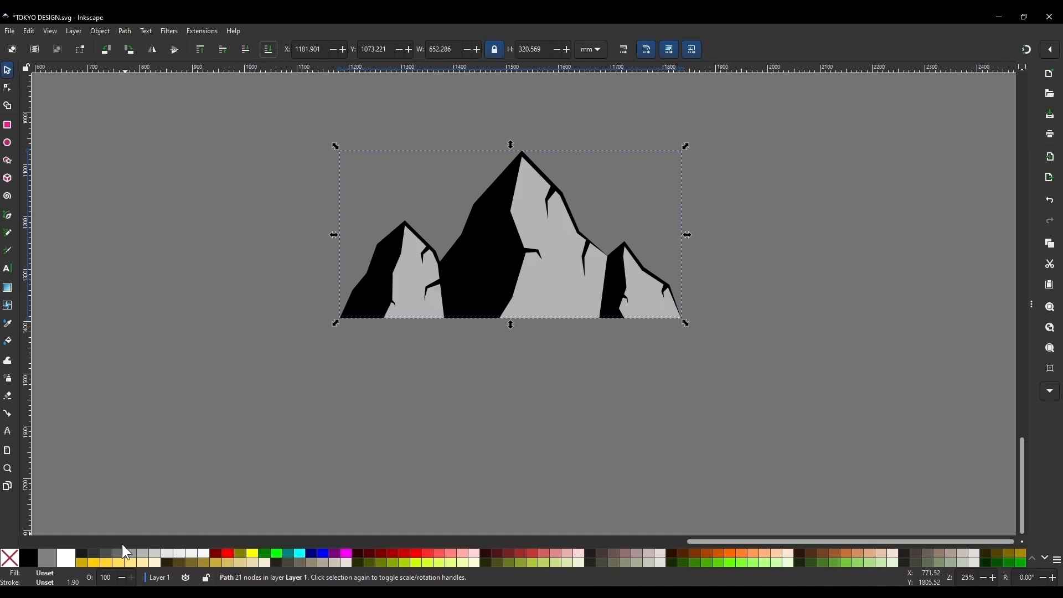
Step: Fill the bottom copy with the shading's light grey and enlarge it slightly to form a thin rim around the black silhouette
key(d)
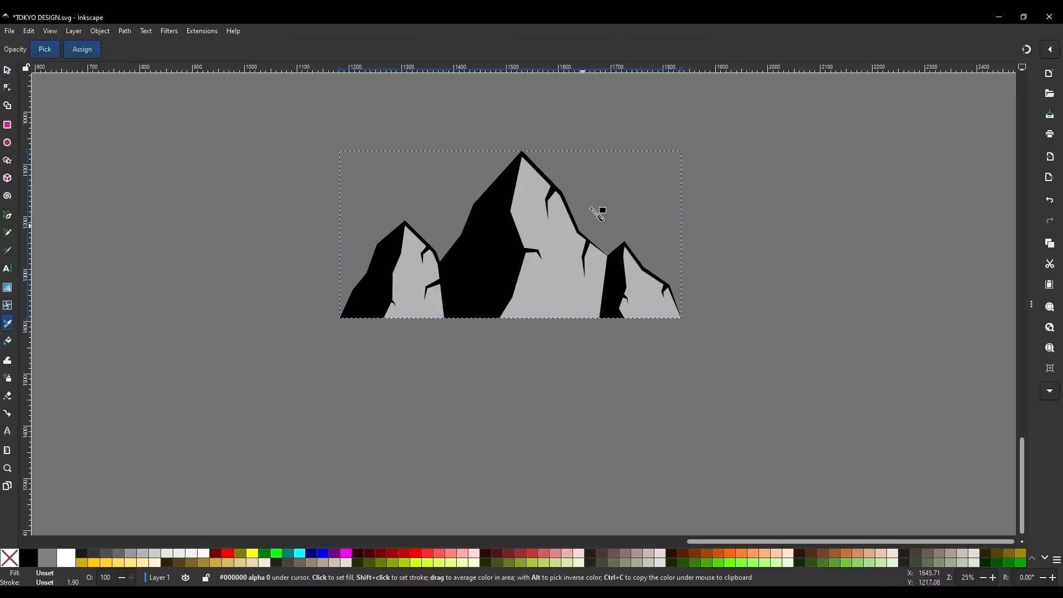
click(597, 244)
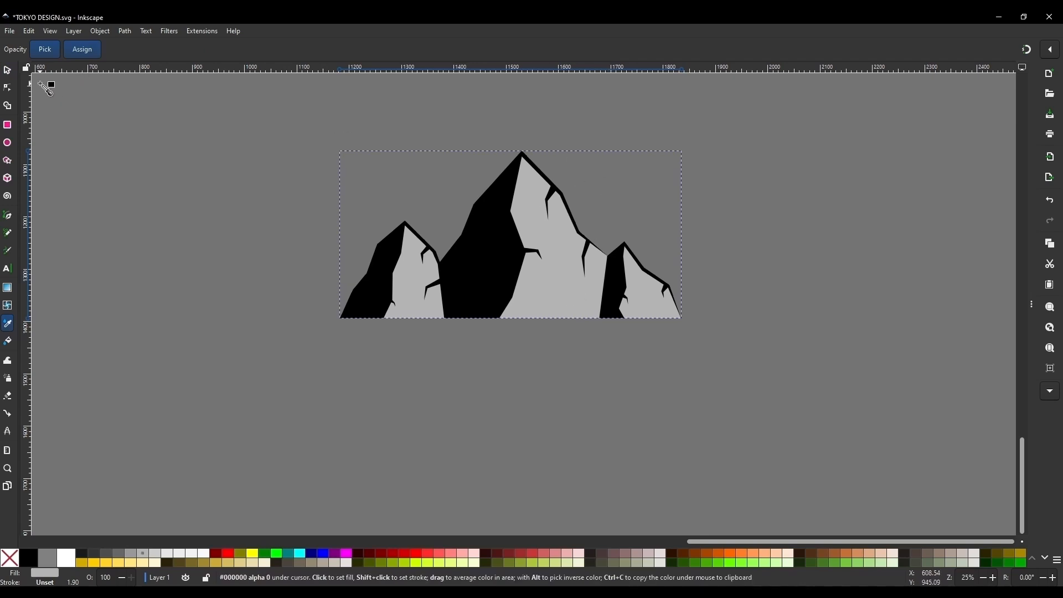
click(6, 72)
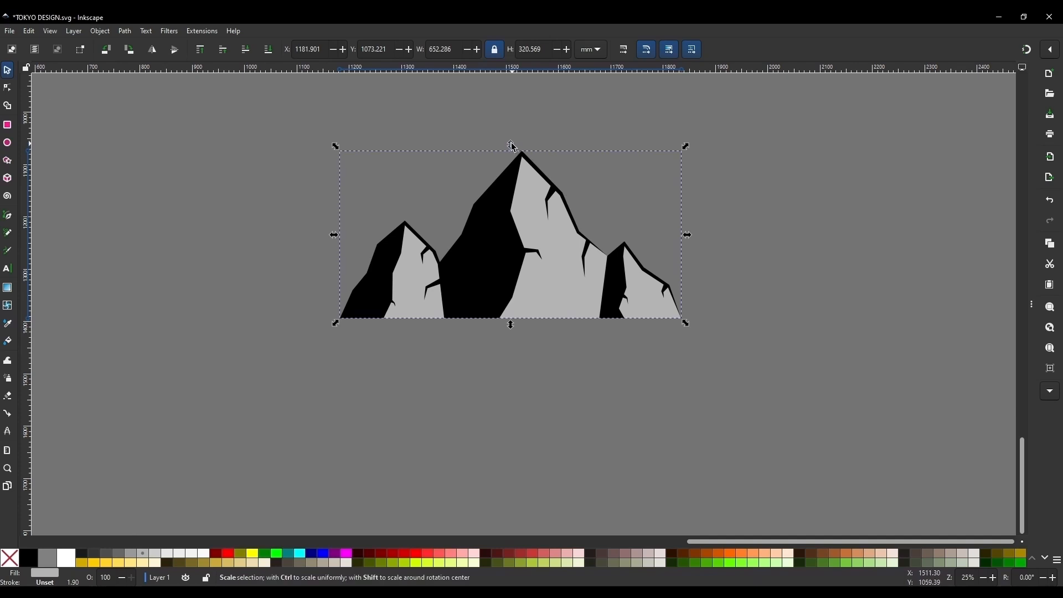
key(n)
ctrl+scroll(657, 186, up, 1)
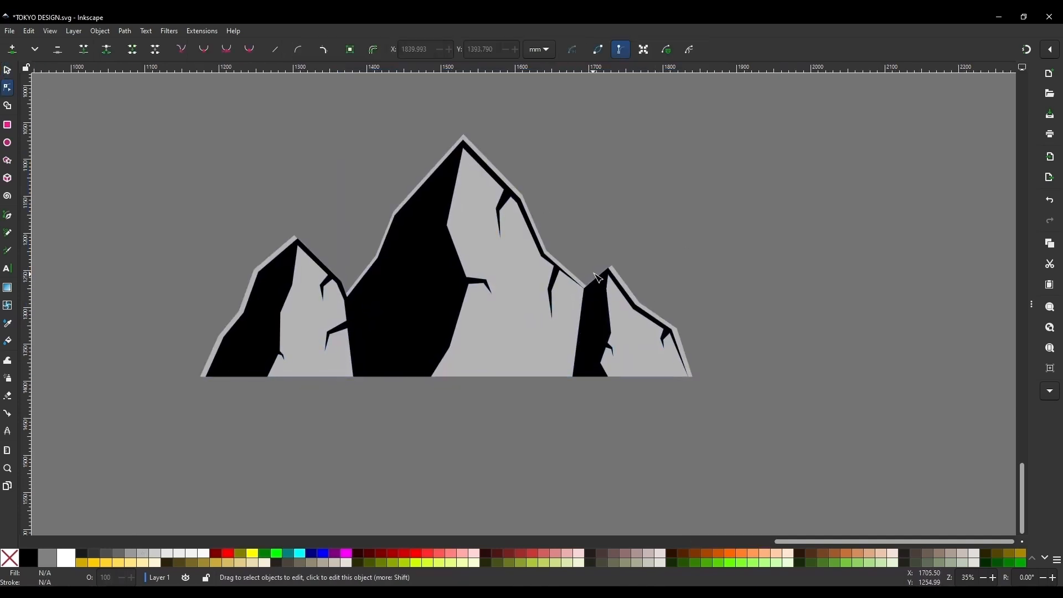
Step: Move the grey rim's right peak node about 4.5 mm left and 3.8 mm up
click(616, 275)
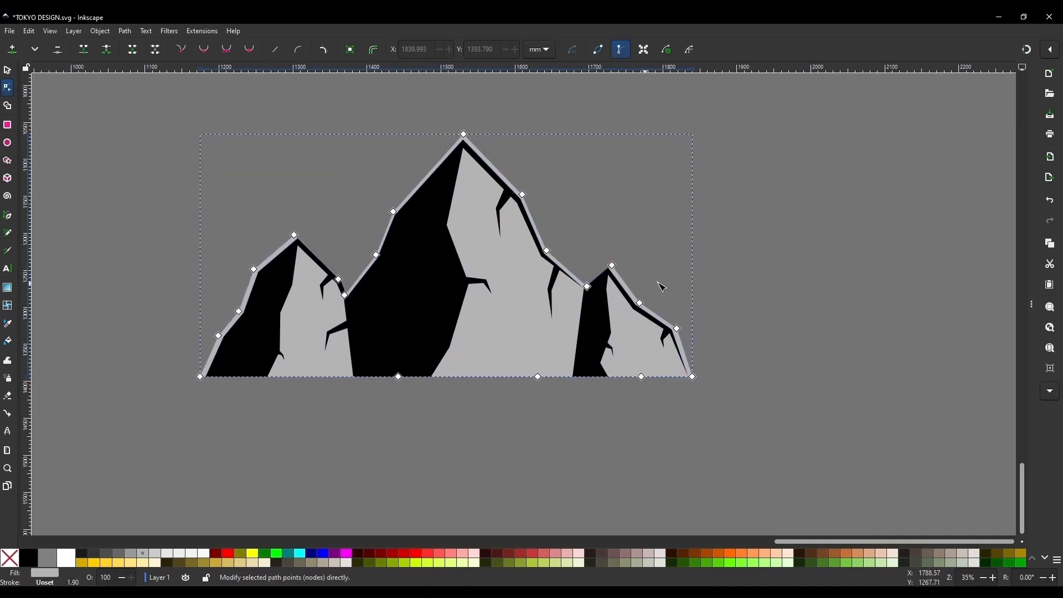
ctrl+scroll(658, 288, up, 4)
ctrl+scroll(430, 234, up, 3)
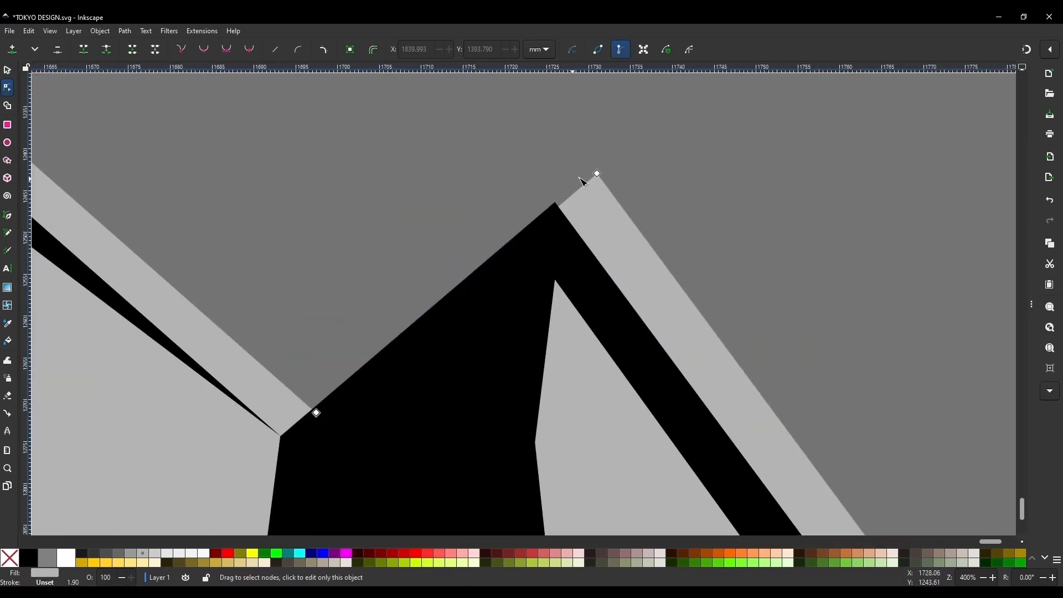
drag(594, 174, 560, 142)
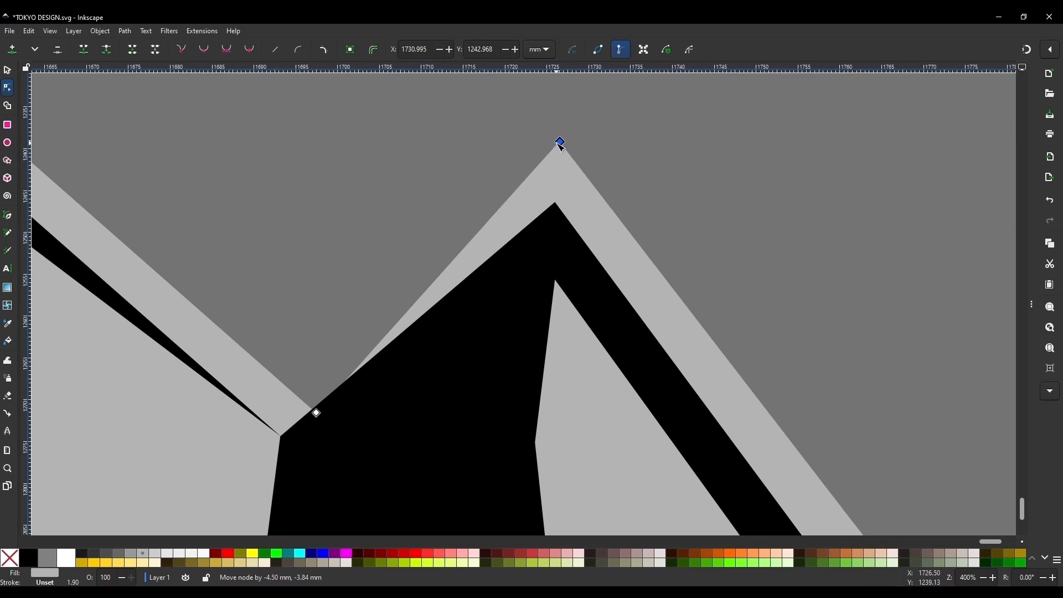
Step: Make the rim's right valley node a corner node and move it about 4.5 mm left and 1.7 mm up
click(316, 413)
ctrl+scroll(421, 408, down, 1)
ctrl+scroll(418, 407, up, 2)
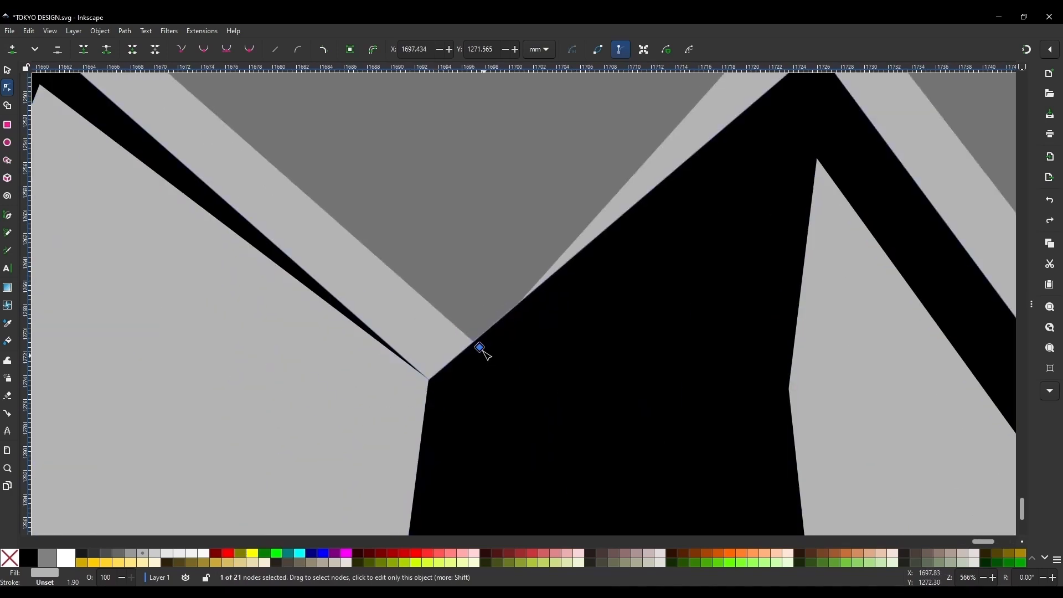
double_click(402, 278)
key(Delete)
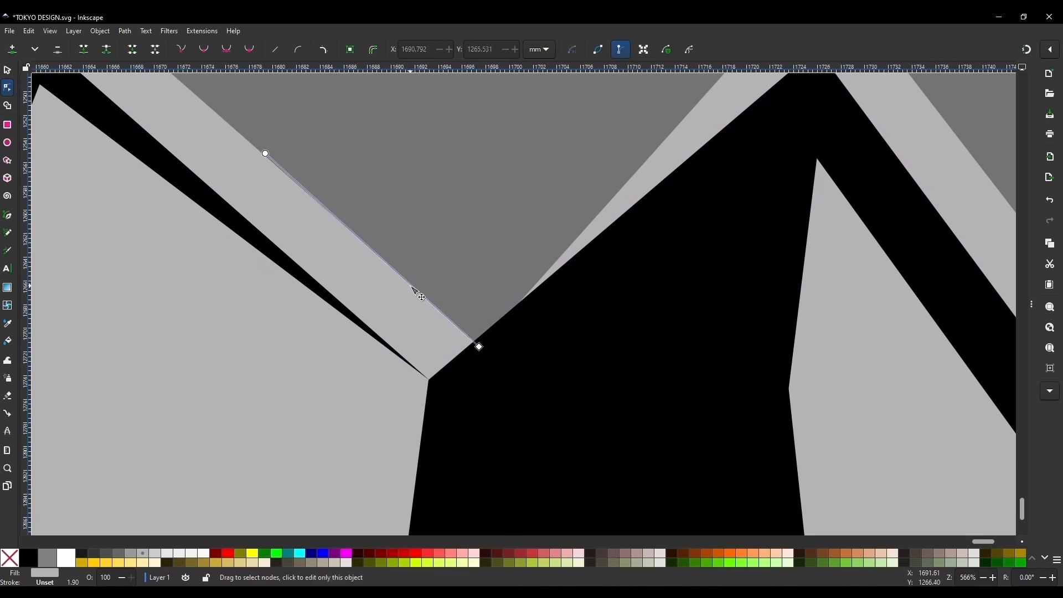
drag(546, 404, 458, 308)
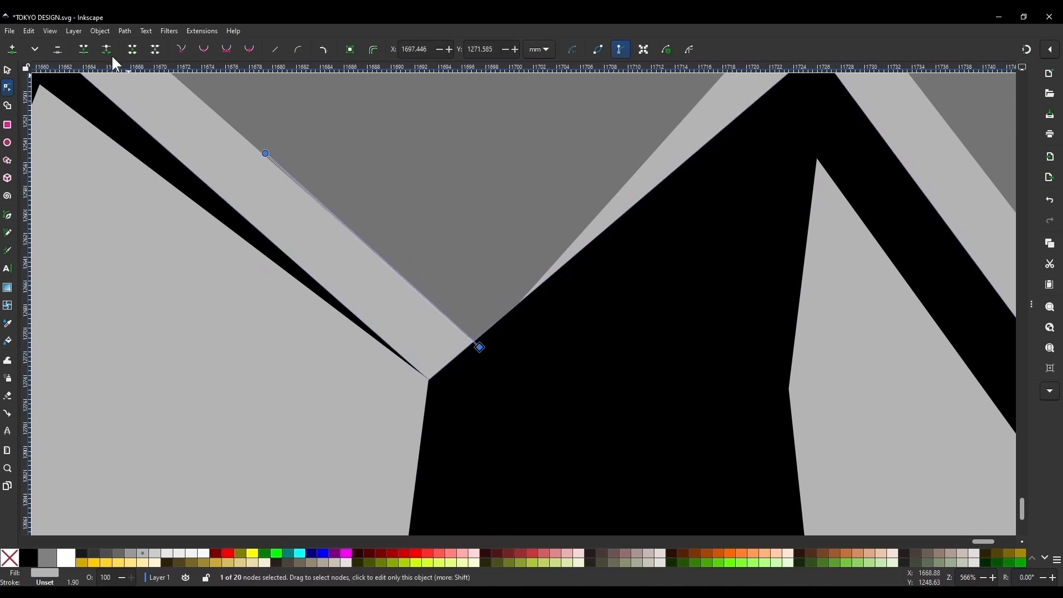
click(179, 49)
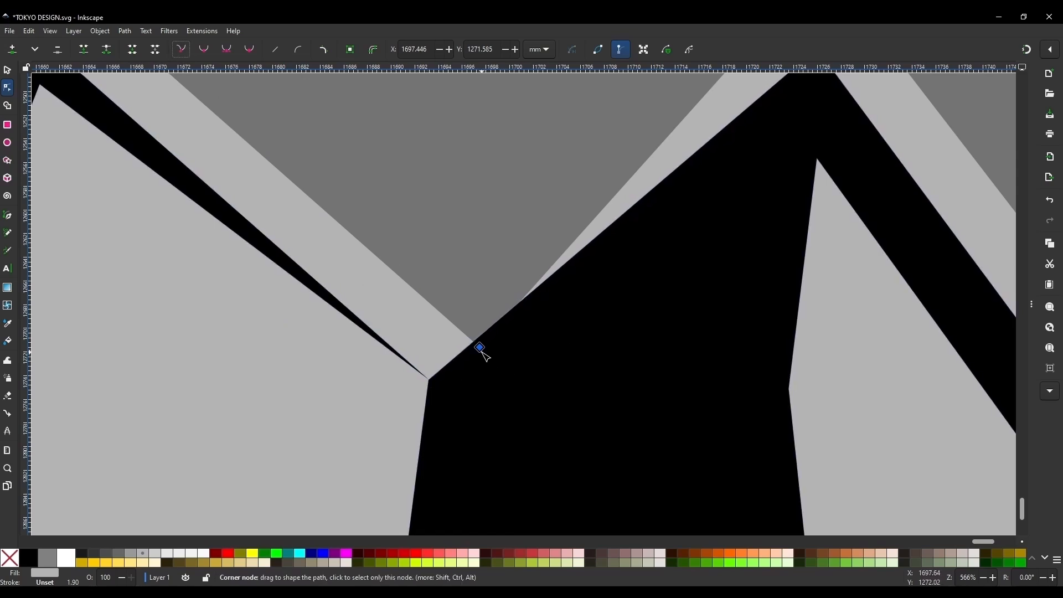
drag(481, 348, 428, 332)
Step: Convert the rim node on the central peak's lower right slope to a corner node
scroll(498, 388, down, 4)
scroll(314, 237, up, 4)
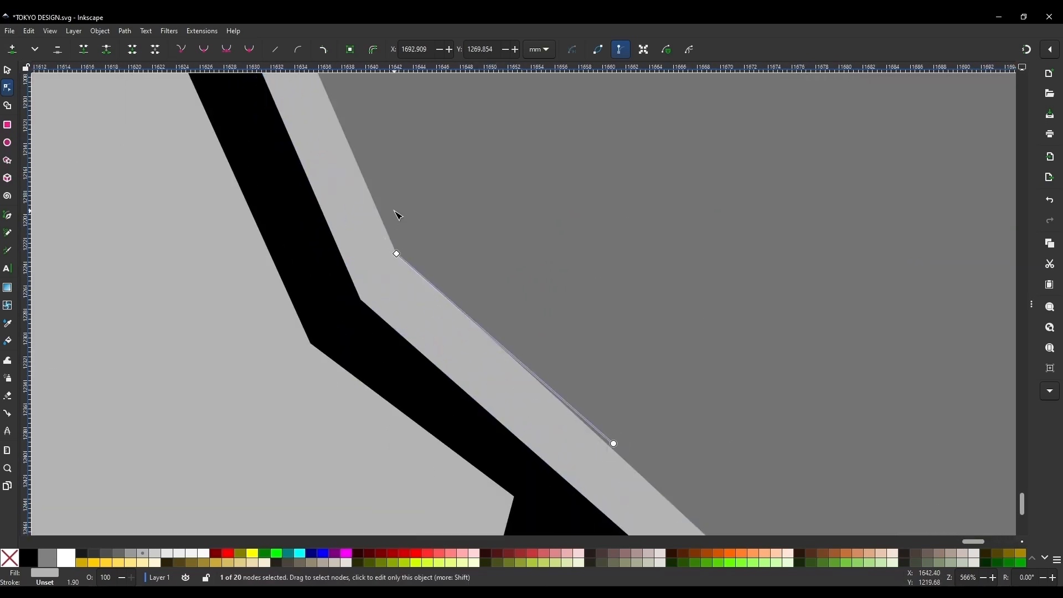
scroll(478, 186, down, 3)
drag(488, 185, 297, 344)
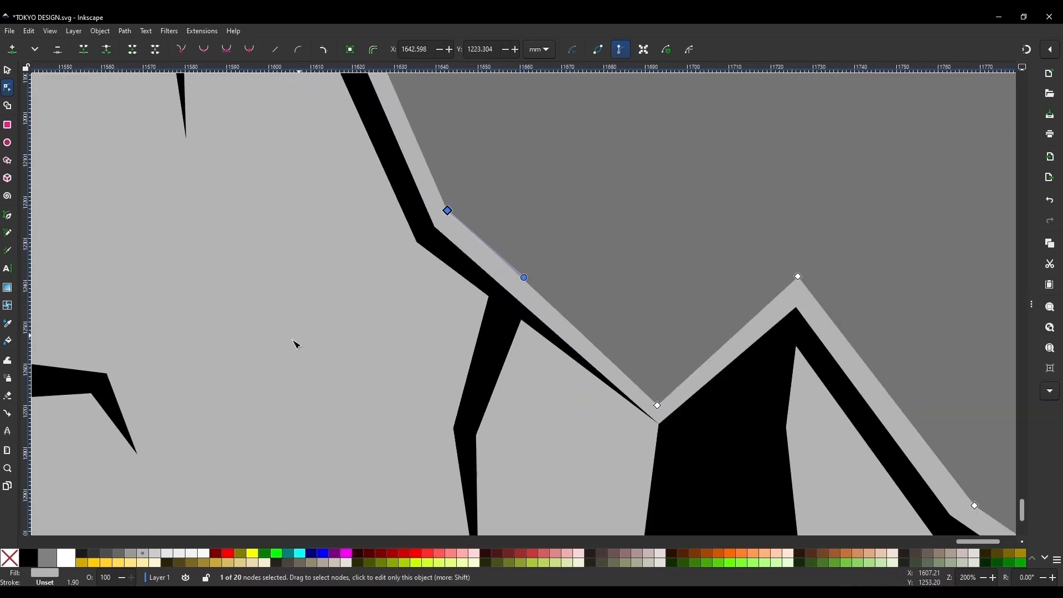
click(182, 50)
Step: Move the rim's two nodes on the central peak's left slope slightly outward to even out the rim's thickness
scroll(598, 399, down, 5)
scroll(410, 363, up, 5)
drag(473, 415, 466, 416)
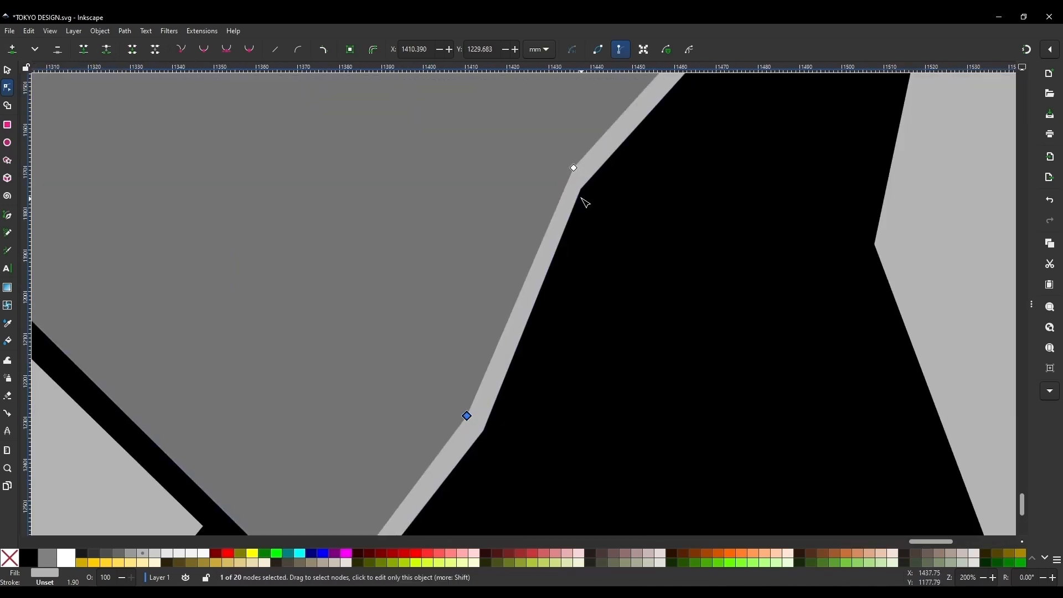
drag(574, 168, 568, 166)
Step: Shift the rim's left valley node and the node above it up and right, and move the left peak node to the right
scroll(569, 168, down, 3)
scroll(471, 335, up, 5)
drag(475, 301, 499, 267)
drag(428, 172, 444, 143)
scroll(446, 145, down, 3)
scroll(310, 91, up, 3)
drag(361, 84, 402, 82)
Step: Move the rim's left peak node about 1.5 mm straight up
scroll(452, 332, down, 1)
scroll(416, 156, up, 1)
scroll(446, 136, down, 8)
scroll(511, 127, up, 6)
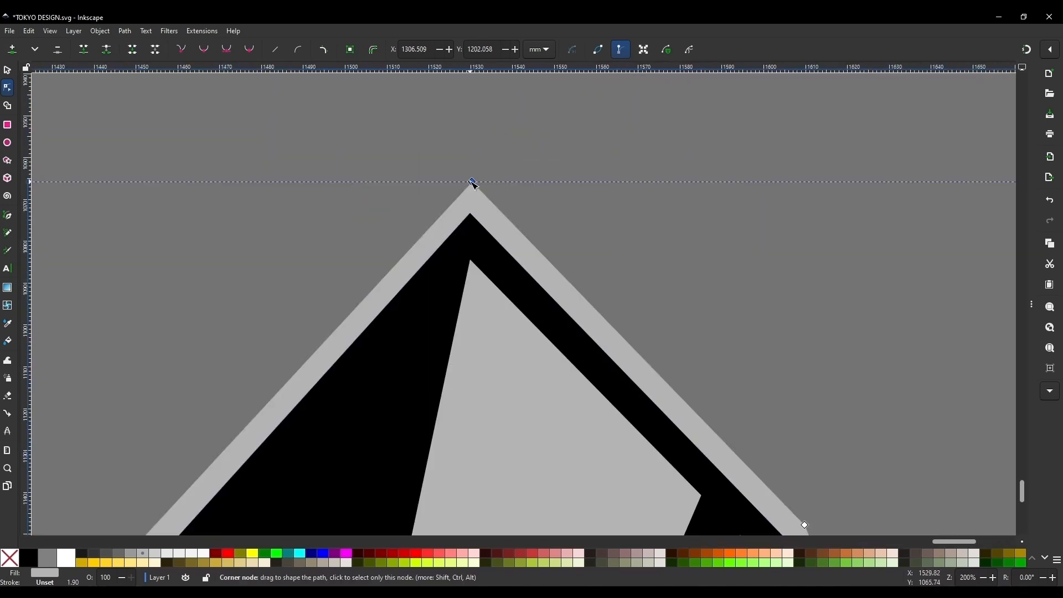
scroll(515, 166, down, 5)
scroll(171, 178, down, 1)
scroll(570, 442, up, 6)
drag(317, 190, 318, 183)
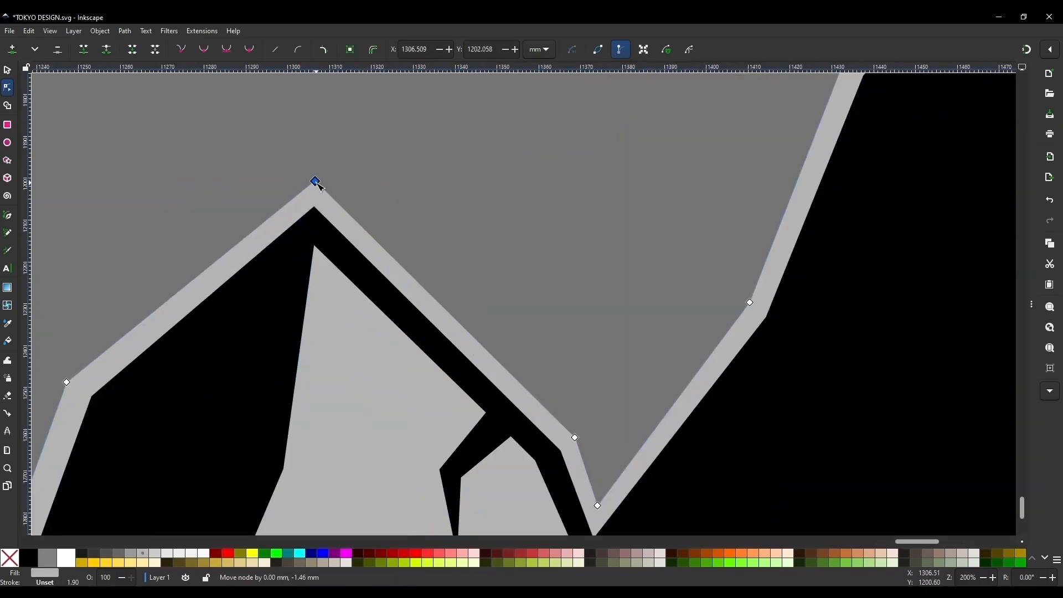
scroll(329, 251, down, 6)
Step: Group the mountain silhouette, its light grey shading and the rim into a single object
click(7, 70)
click(55, 88)
scroll(490, 266, down, 1)
drag(246, 148, 771, 420)
drag(287, 177, 673, 421)
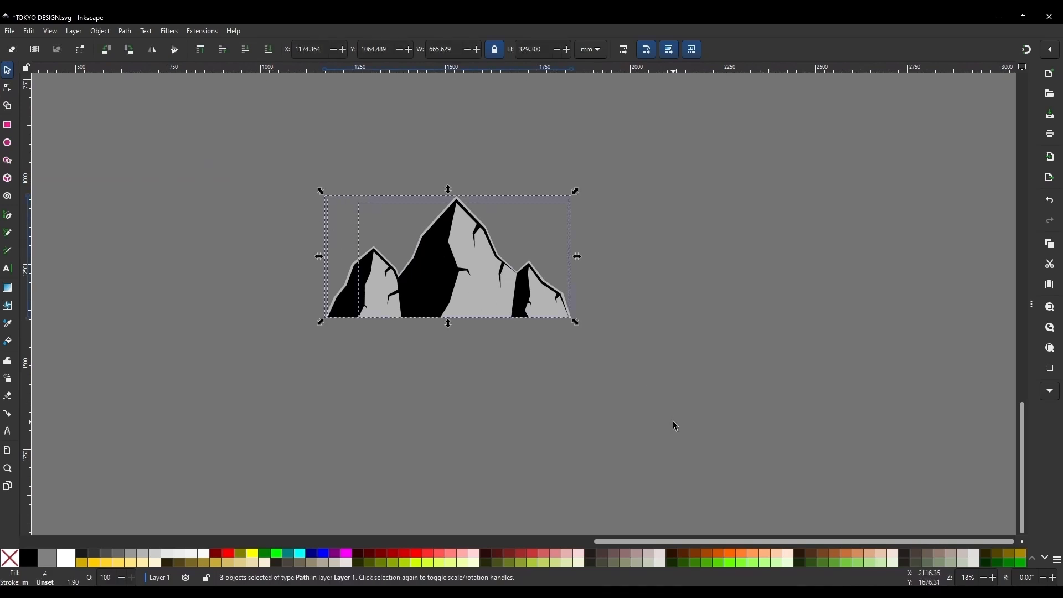
key(ctrl+g)
click(660, 186)
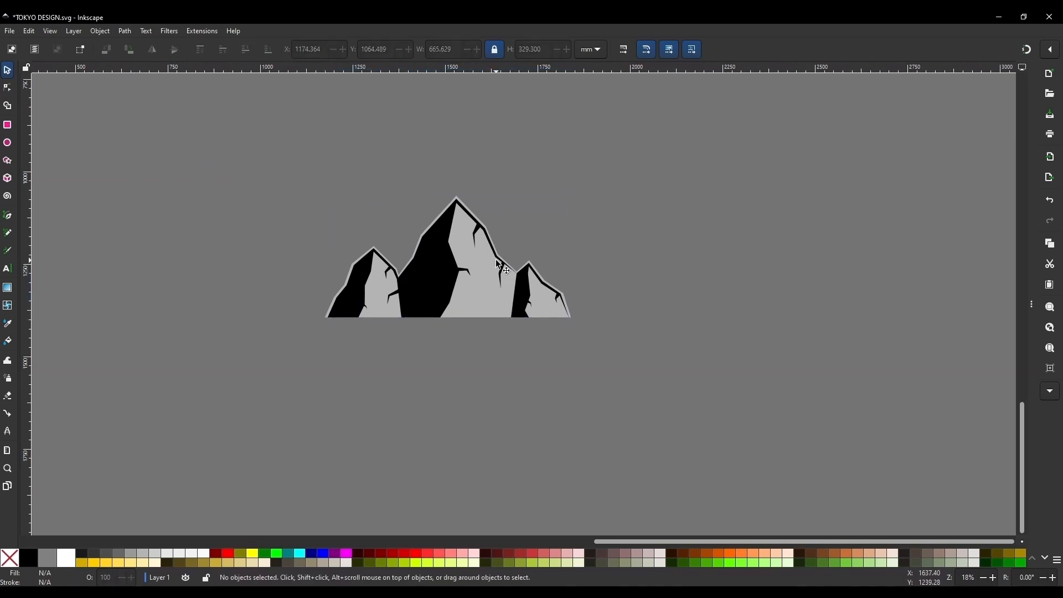
Step: Reposition the mountain group to the left of the city skyline photo and shift the photo slightly right and down
drag(487, 268, 497, 244)
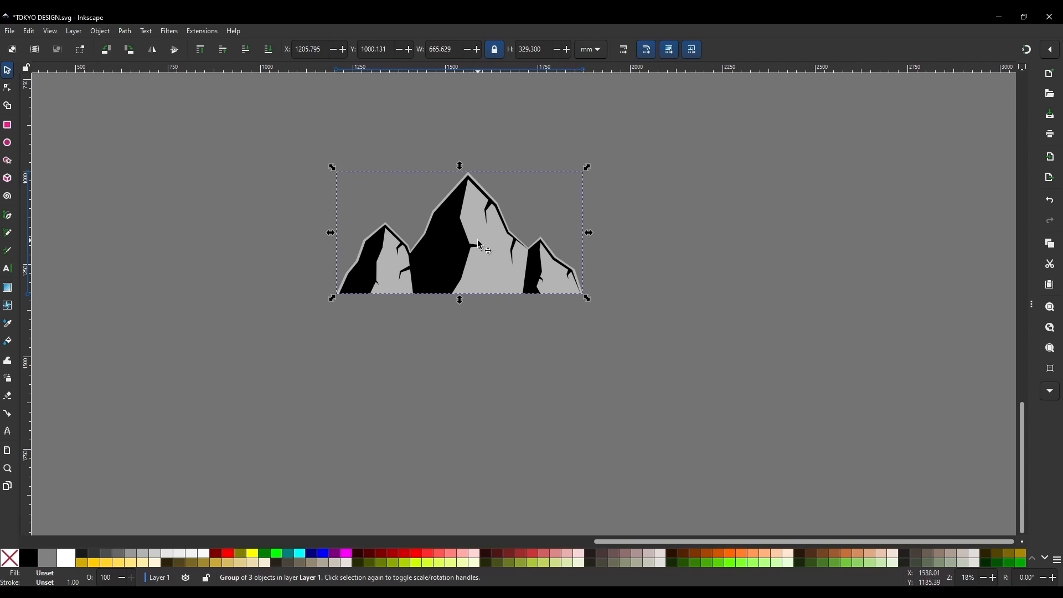
scroll(464, 273, down, 2)
scroll(466, 248, up, 1)
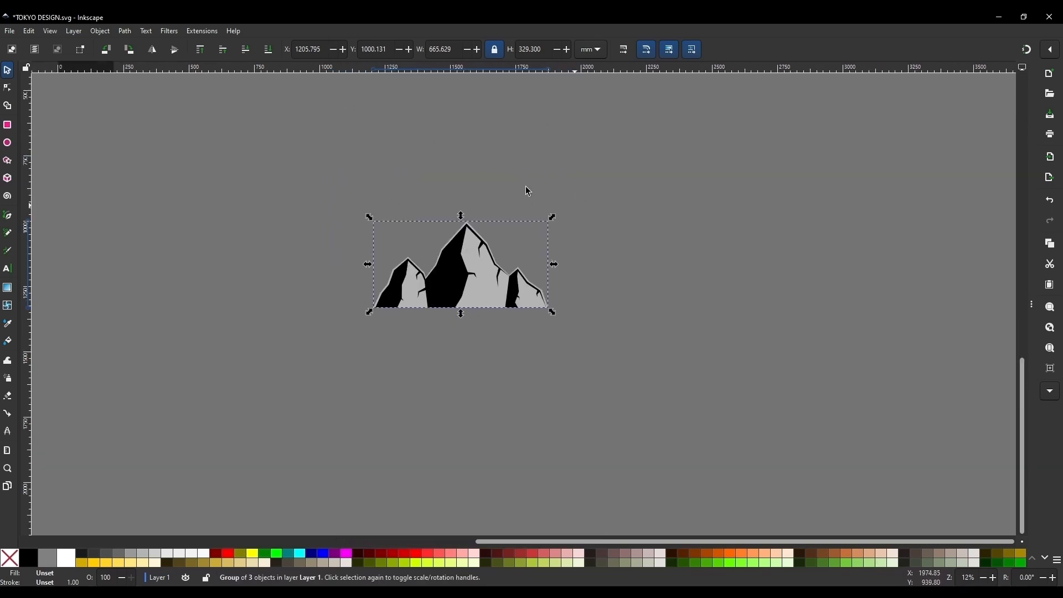
drag(514, 304, 494, 252)
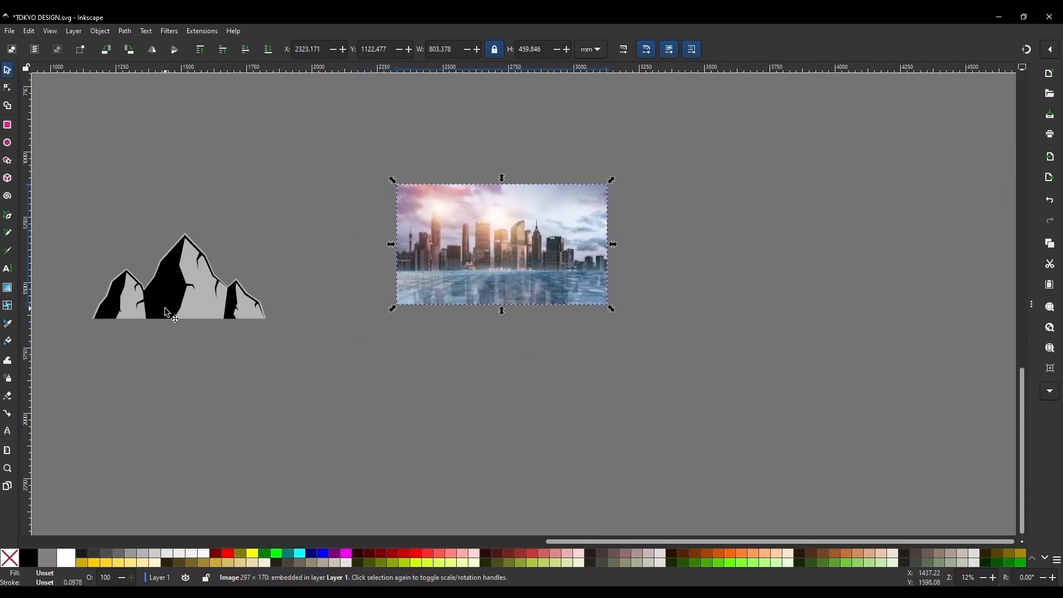
drag(167, 312, 222, 285)
drag(408, 253, 413, 256)
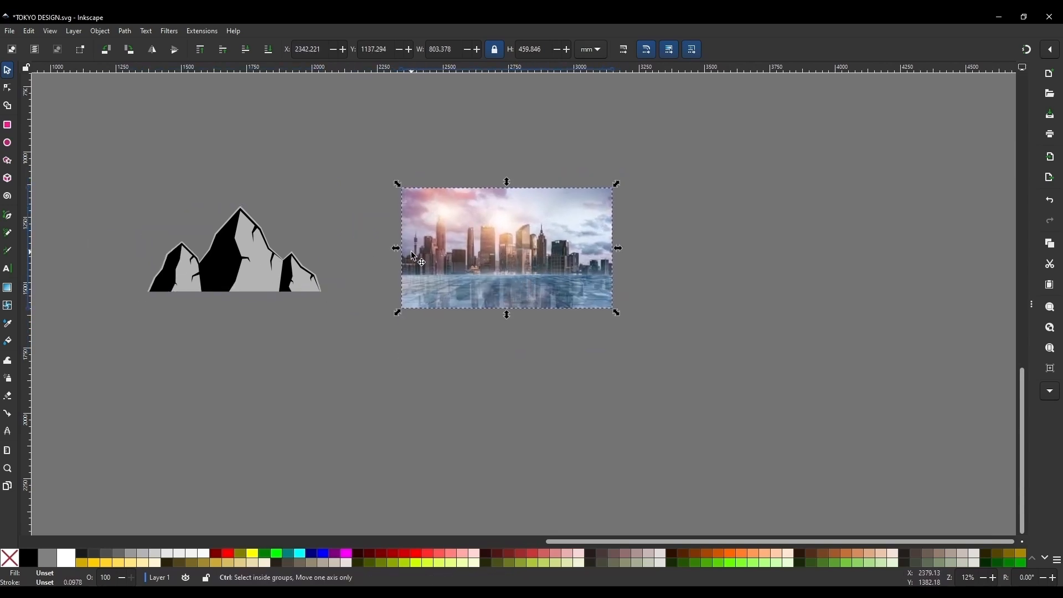
Step: Draw a rectangle about 30 × 148 mm over the tall building near the skyline photo's left edge, from its roof to the waterline
scroll(413, 256, up, 1)
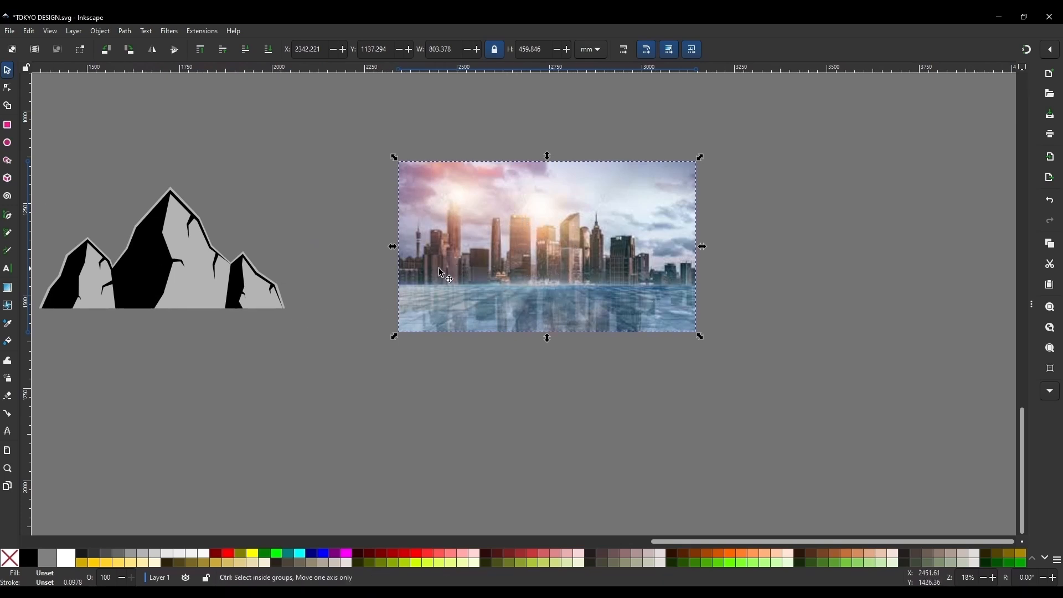
scroll(534, 240, up, 5)
scroll(512, 245, down, 5)
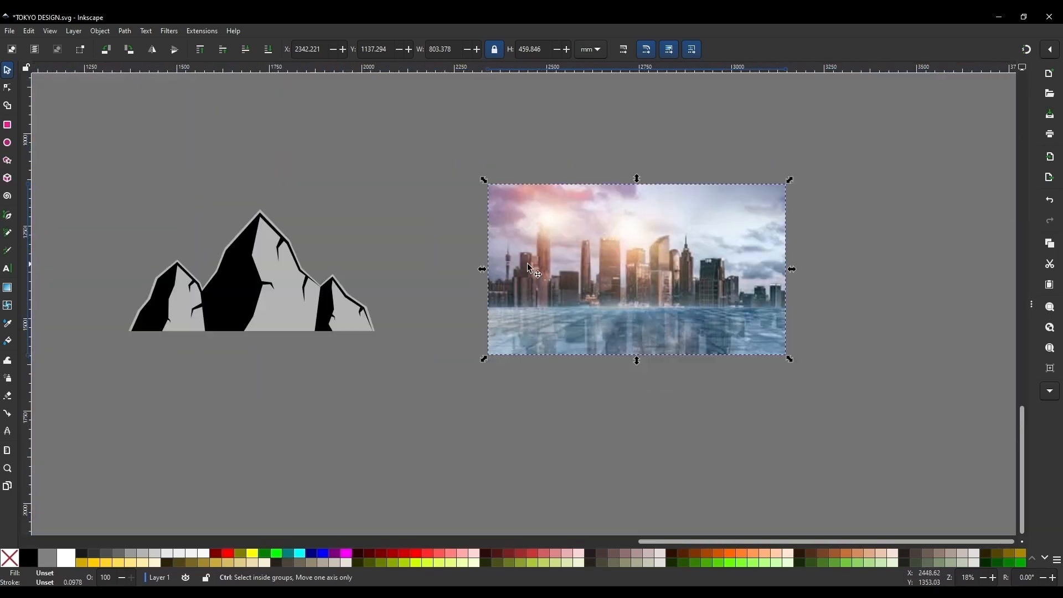
scroll(512, 283, up, 4)
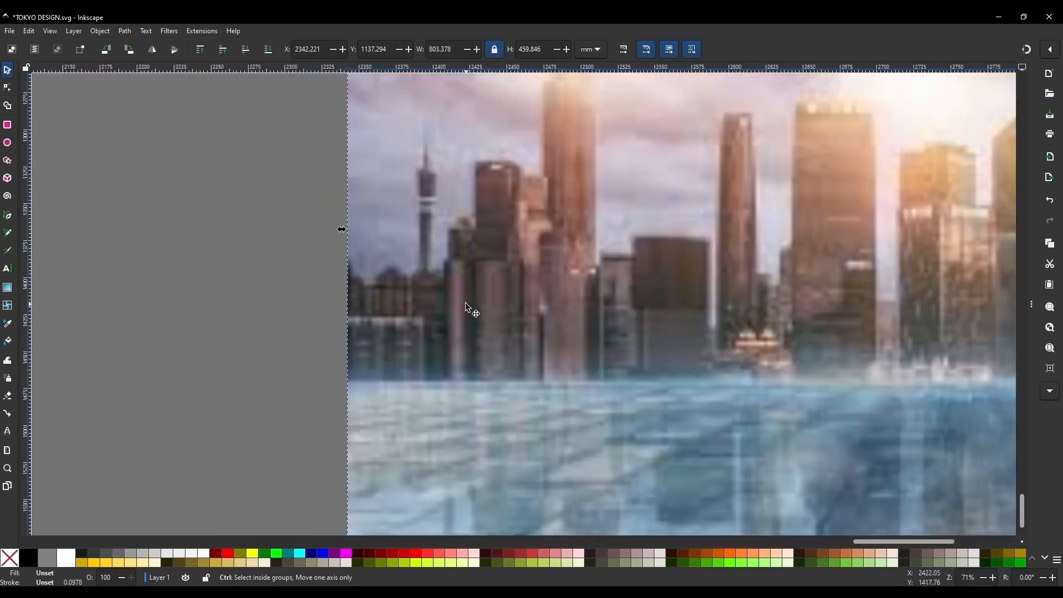
scroll(406, 286, down, 2)
scroll(619, 281, up, 3)
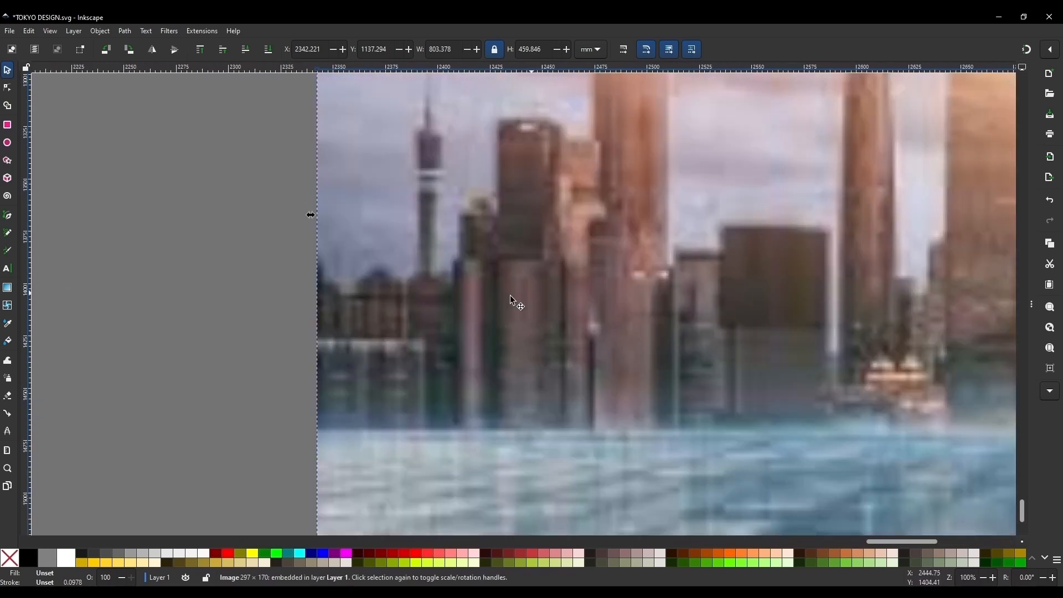
click(8, 125)
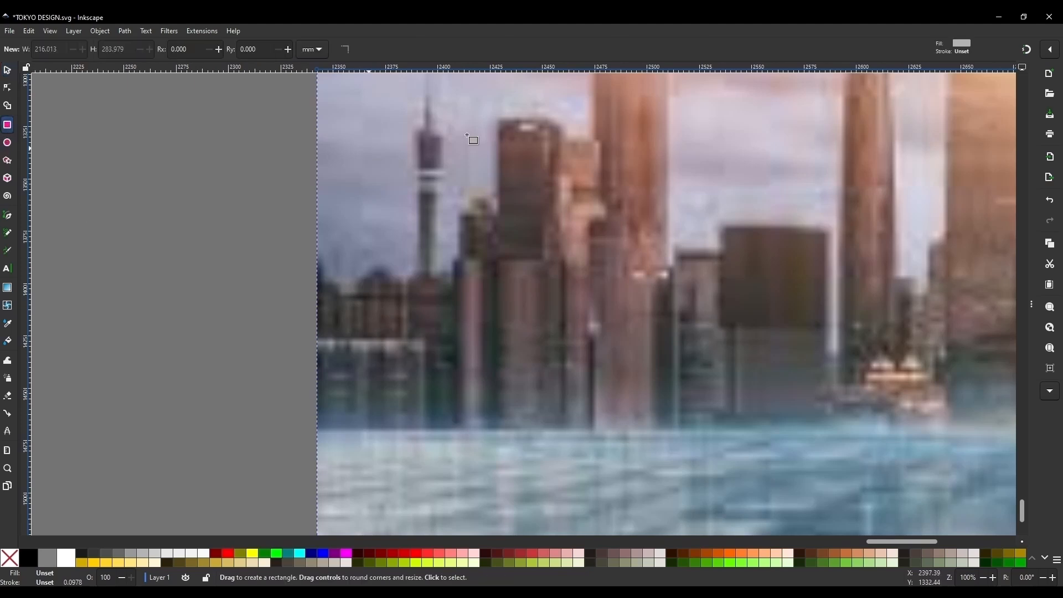
drag(498, 118, 560, 427)
click(8, 71)
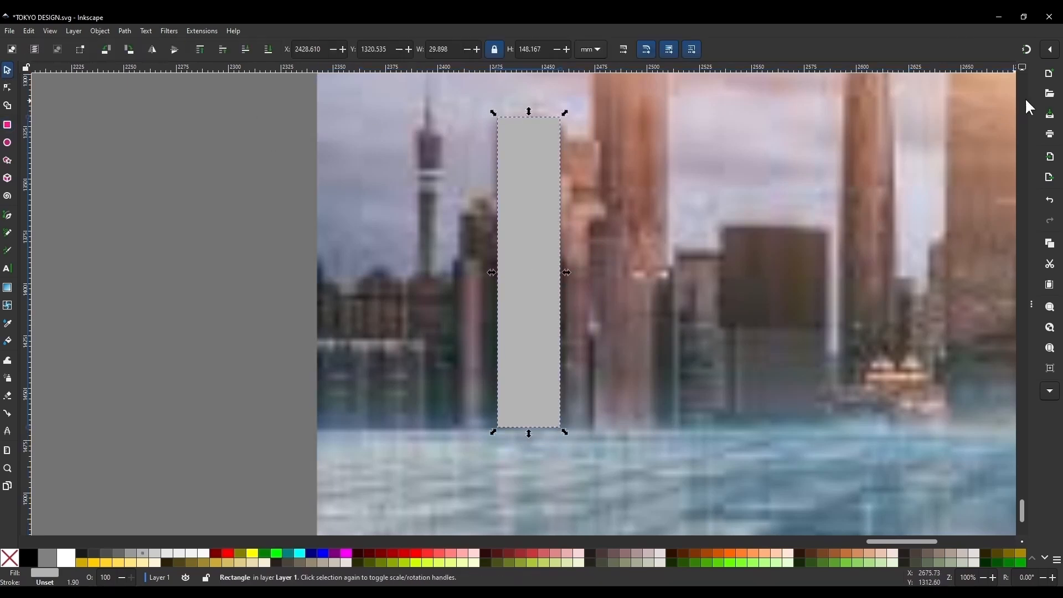
Step: Lower the rectangle's opacity to about 38% so the photo shows through
drag(1030, 350, 855, 378)
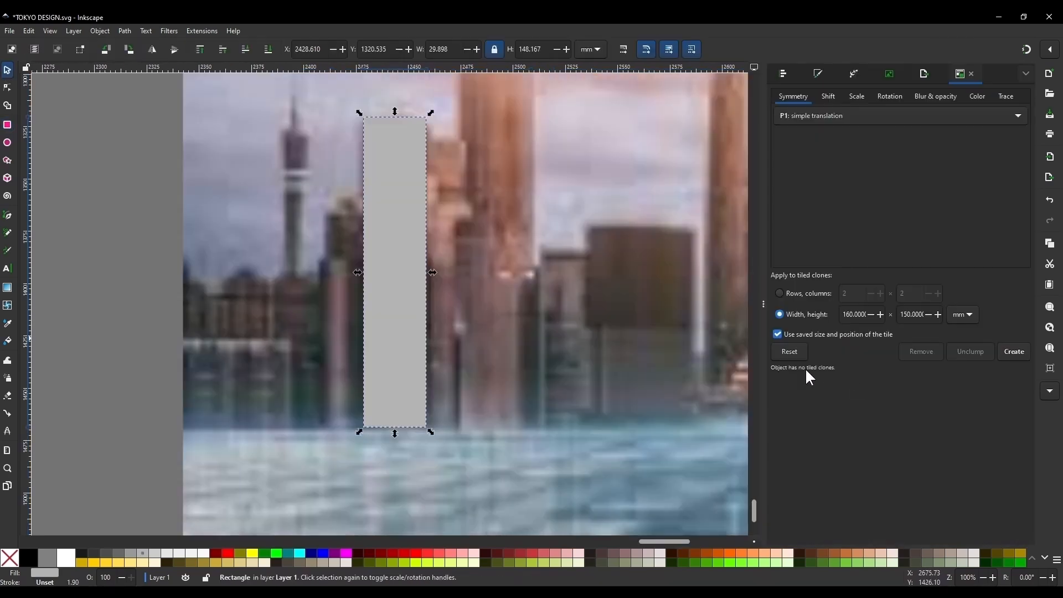
click(823, 76)
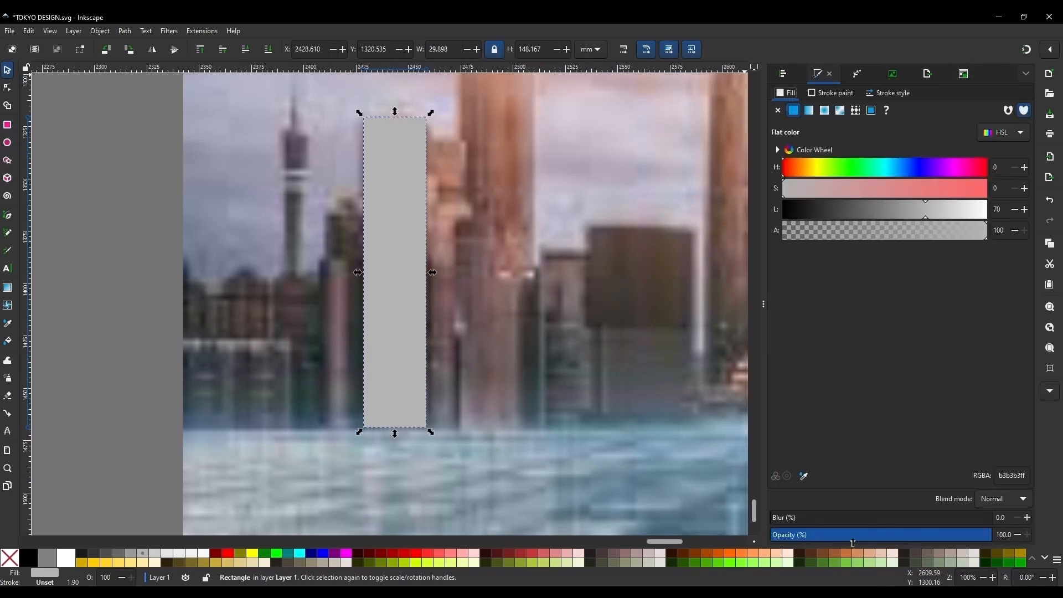
click(856, 535)
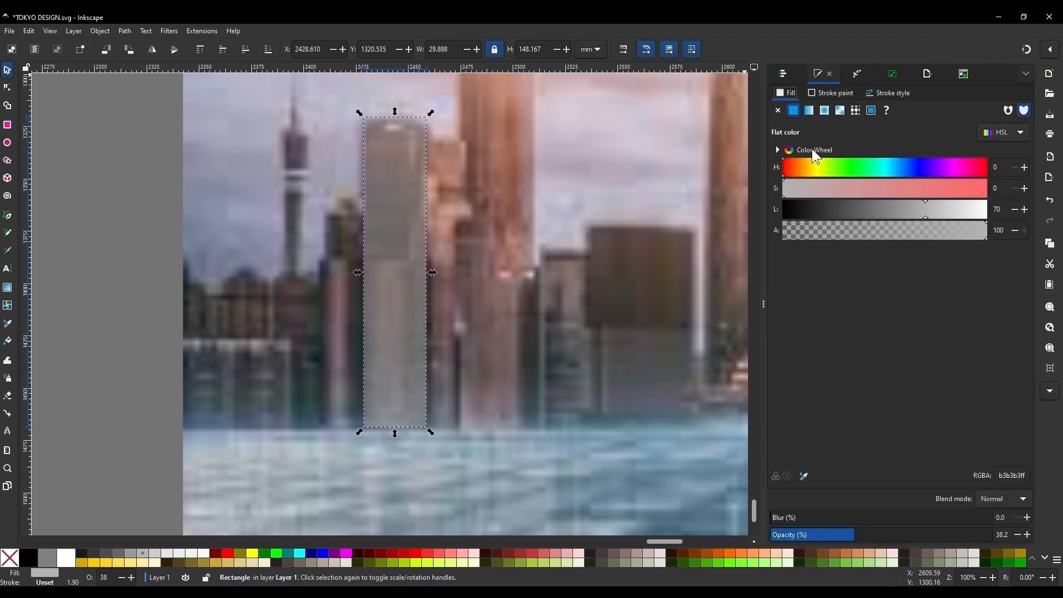
mouse_move(765, 310)
mouse_down()
mouse_move(773, 320)
mouse_move(1030, 310)
mouse_up()
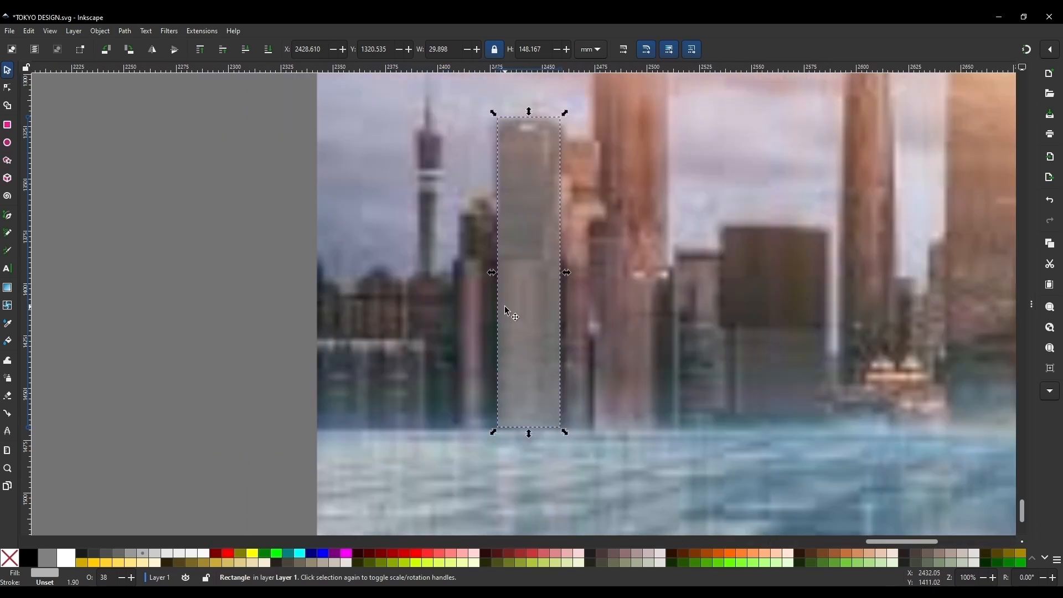
Step: Try a black fill on the semi-transparent rectangle, and settle on a red fill
click(28, 558)
scroll(557, 191, up, 2)
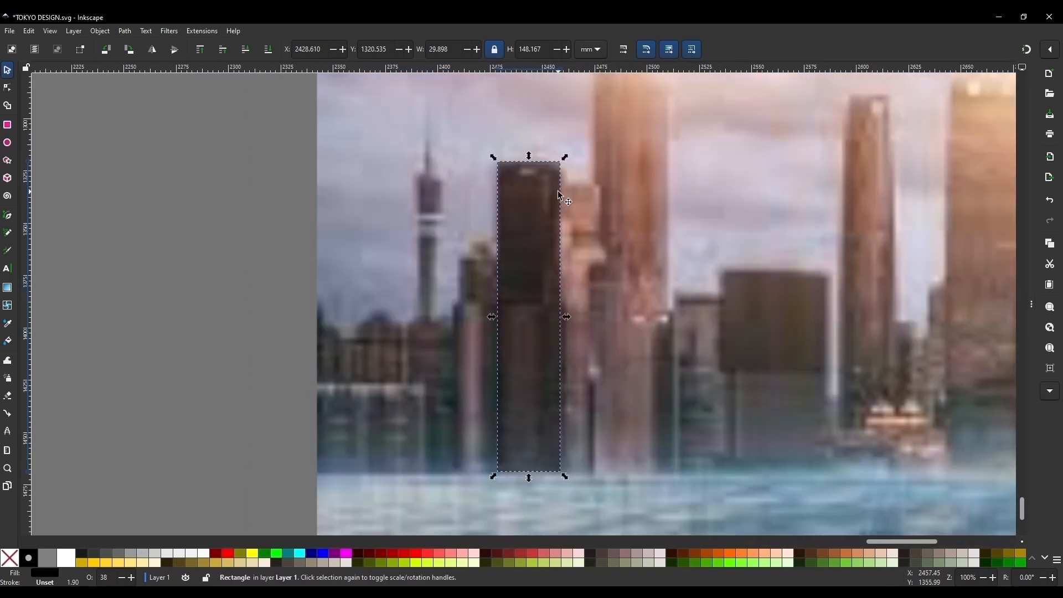
click(228, 554)
scroll(549, 165, up, 4)
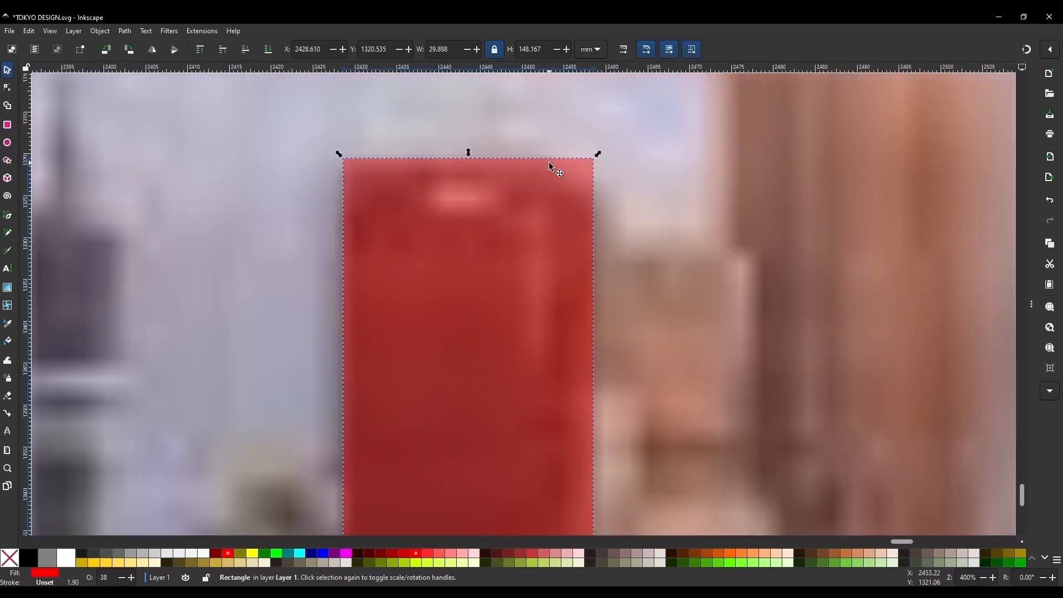
Step: Examine the outlines of the buildings around the red rectangle in the skyline photo
scroll(525, 197, down, 3)
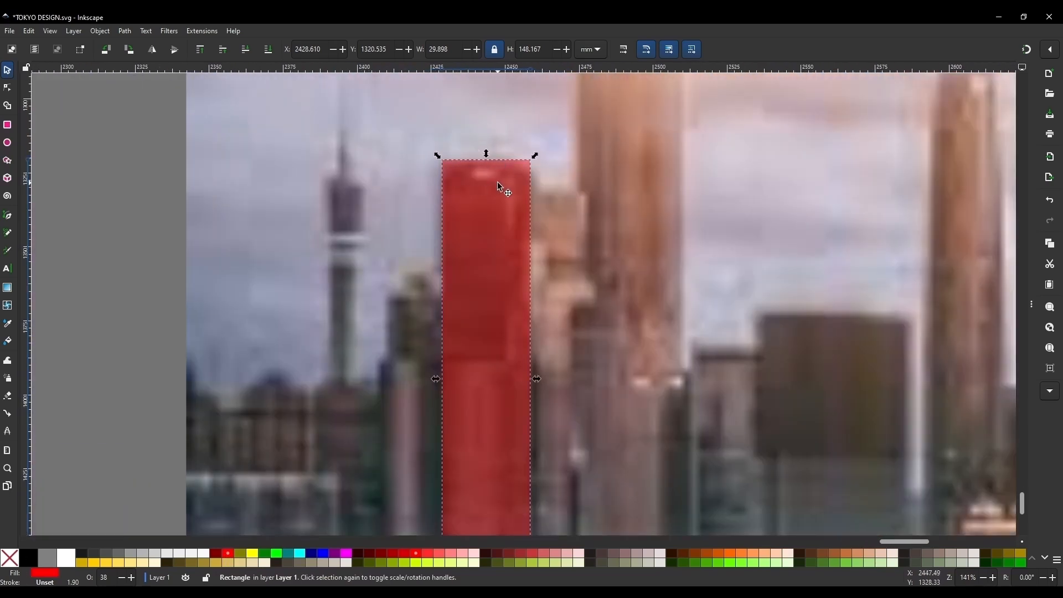
scroll(472, 264, down, 2)
scroll(549, 322, down, 1)
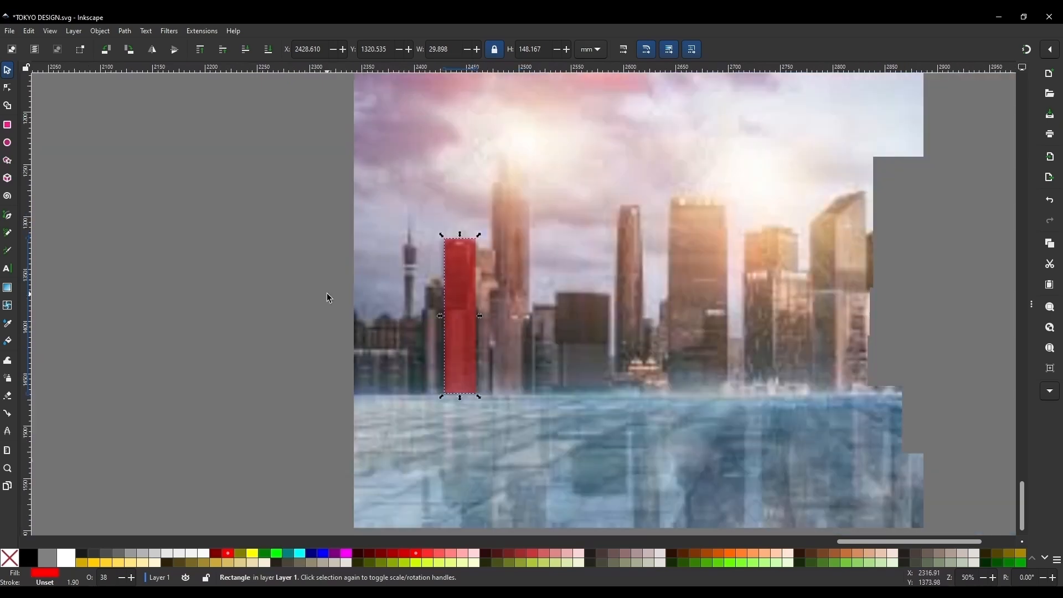
scroll(373, 272, up, 1)
scroll(397, 277, up, 2)
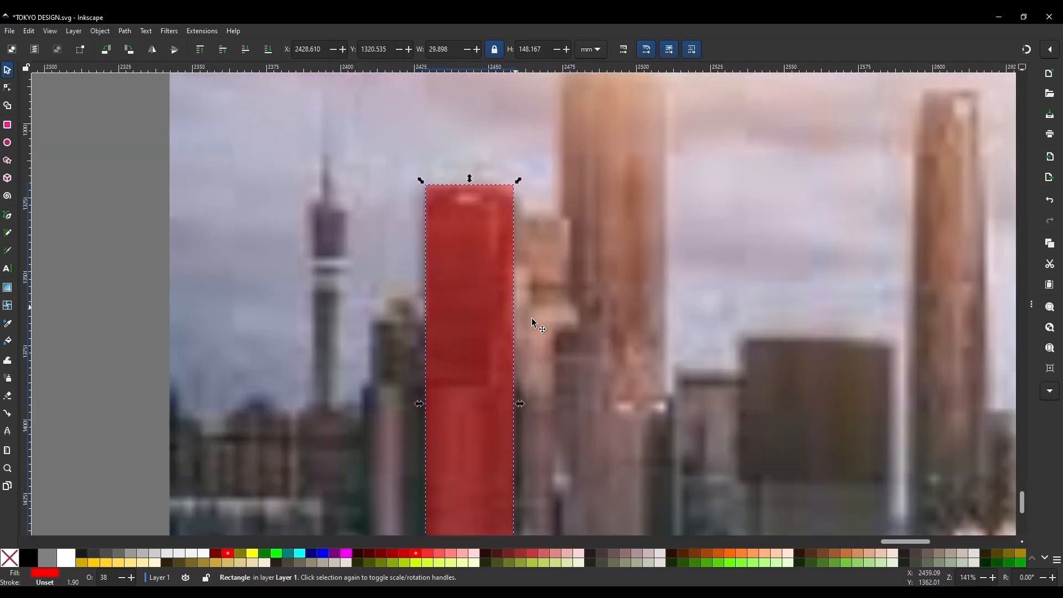
scroll(532, 319, down, 1)
scroll(471, 261, down, 1)
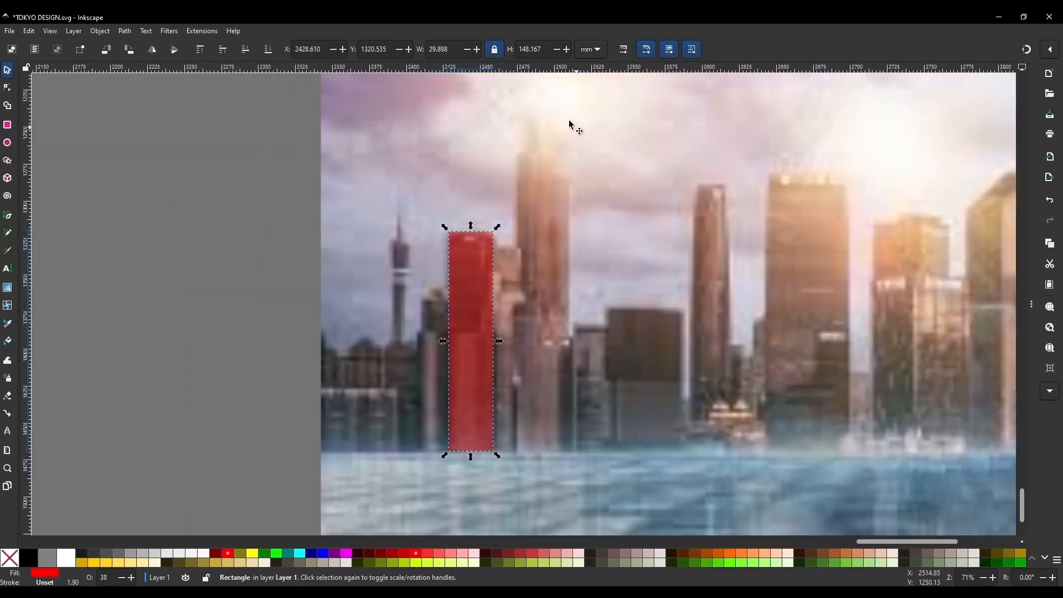
scroll(560, 150, up, 2)
scroll(529, 200, down, 2)
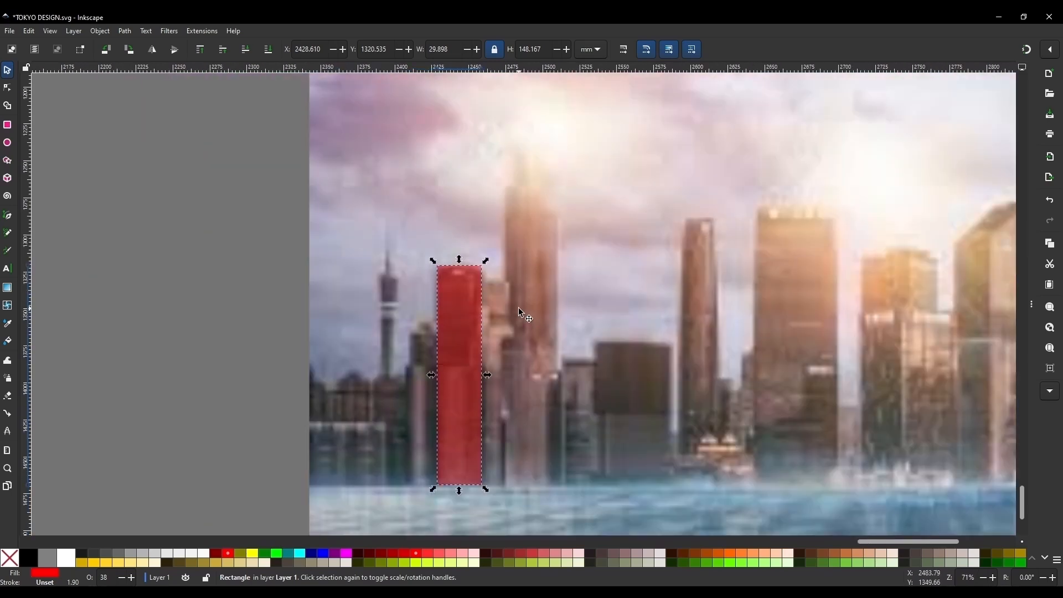
scroll(487, 354, up, 1)
scroll(505, 349, down, 2)
scroll(511, 323, up, 2)
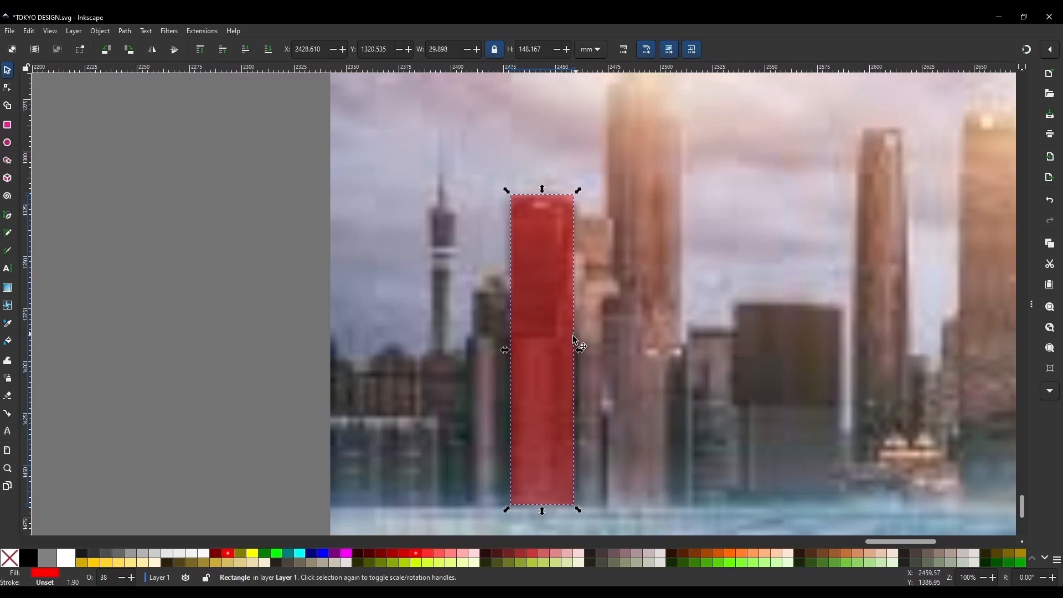
Step: Duplicate the red rectangle twice over the shorter building to its left, sizing one copy about 30 × 81 mm and the other about 13.5 × 110 mm
drag(560, 354, 503, 377)
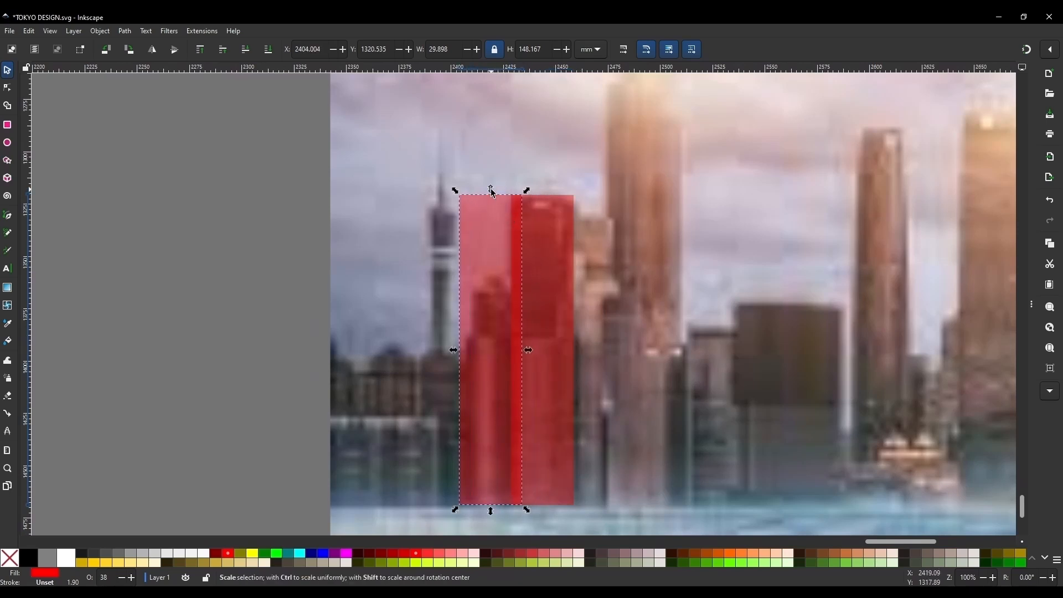
drag(491, 190, 492, 236)
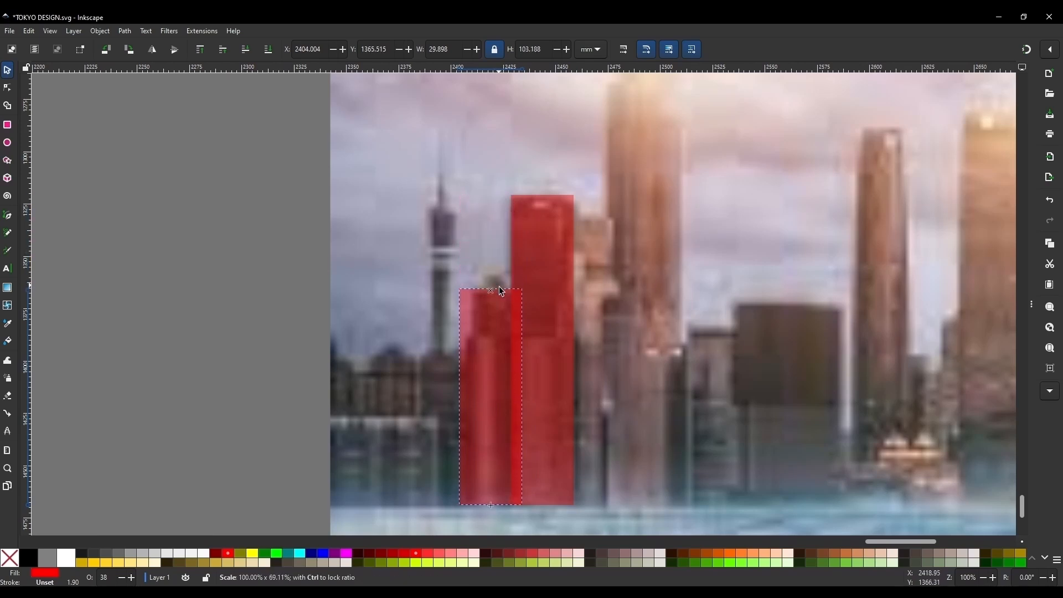
drag(500, 289, 500, 328)
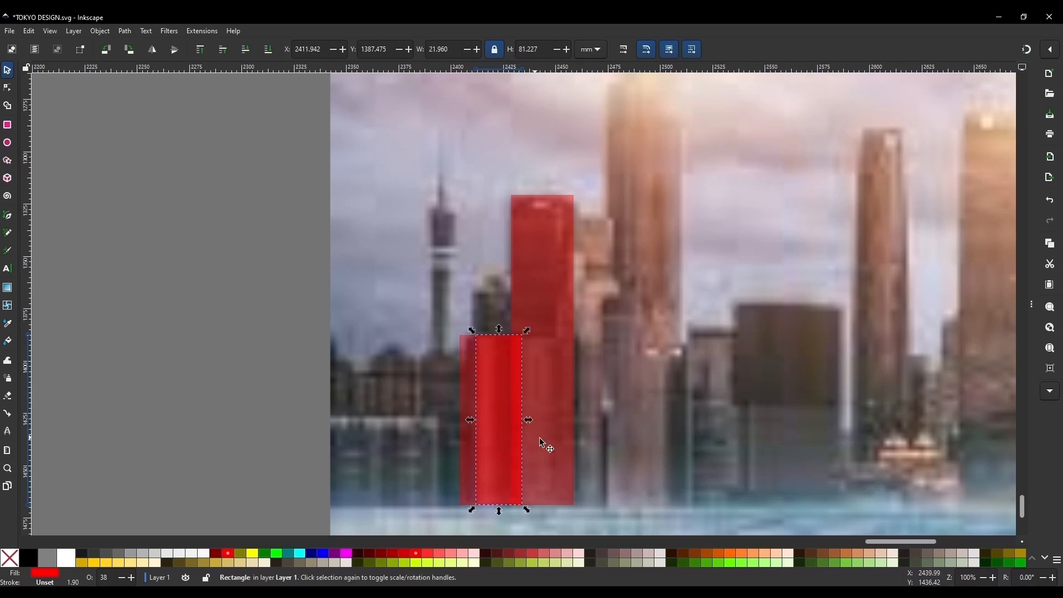
drag(528, 421, 512, 424)
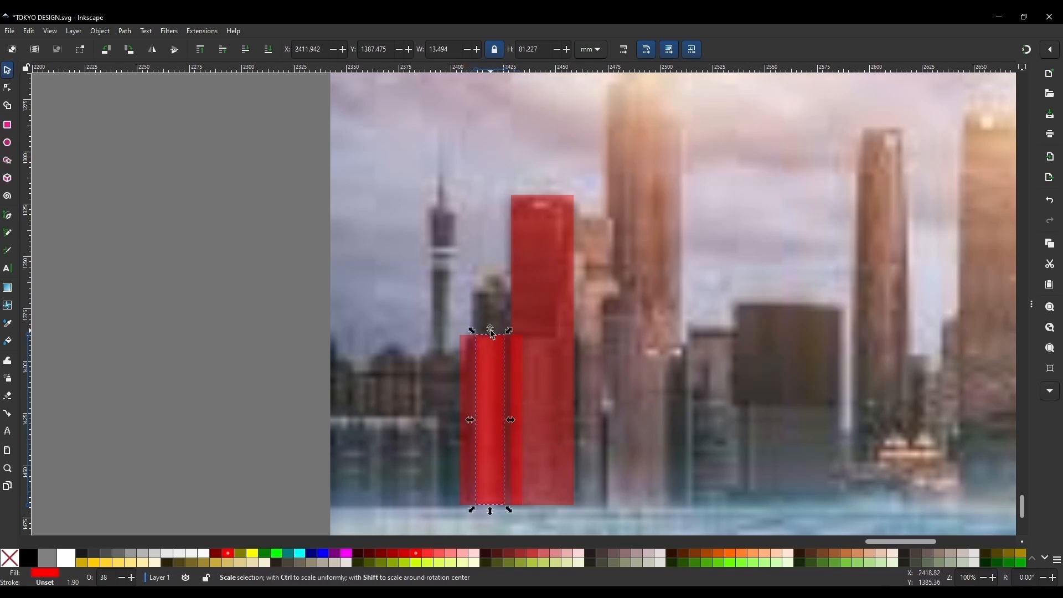
drag(490, 334, 492, 274)
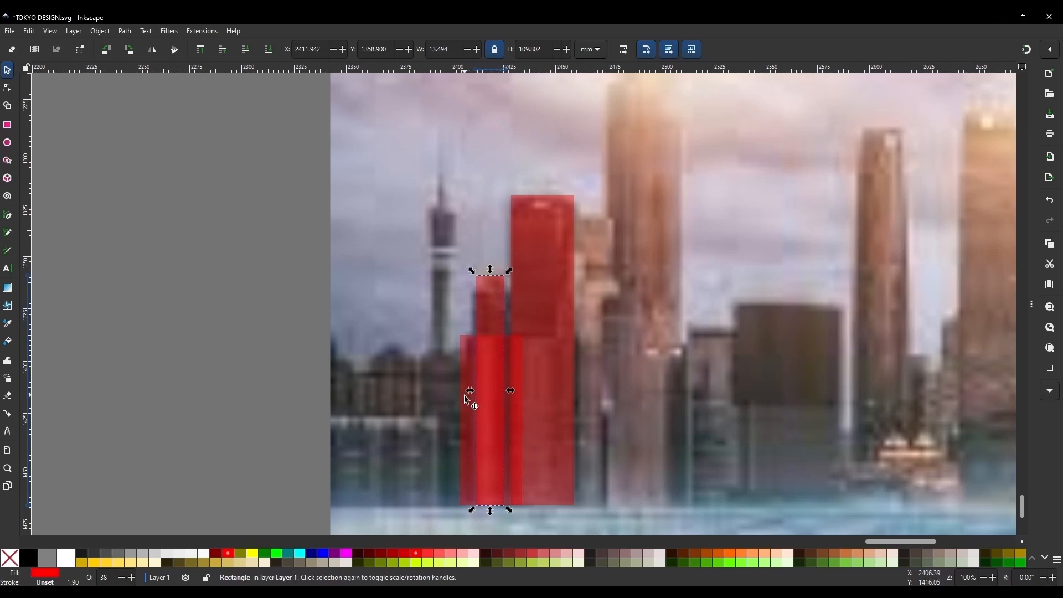
Step: Try to move the narrow red rectangle right against the tall rectangle
scroll(454, 329, down, 3)
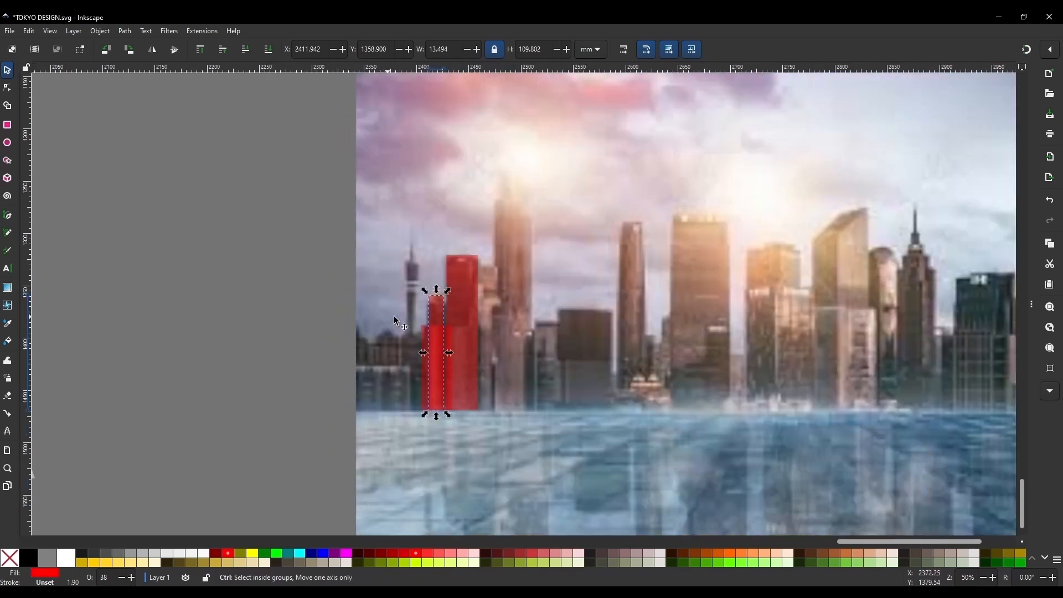
scroll(481, 308, up, 2)
click(470, 314)
scroll(460, 299, up, 3)
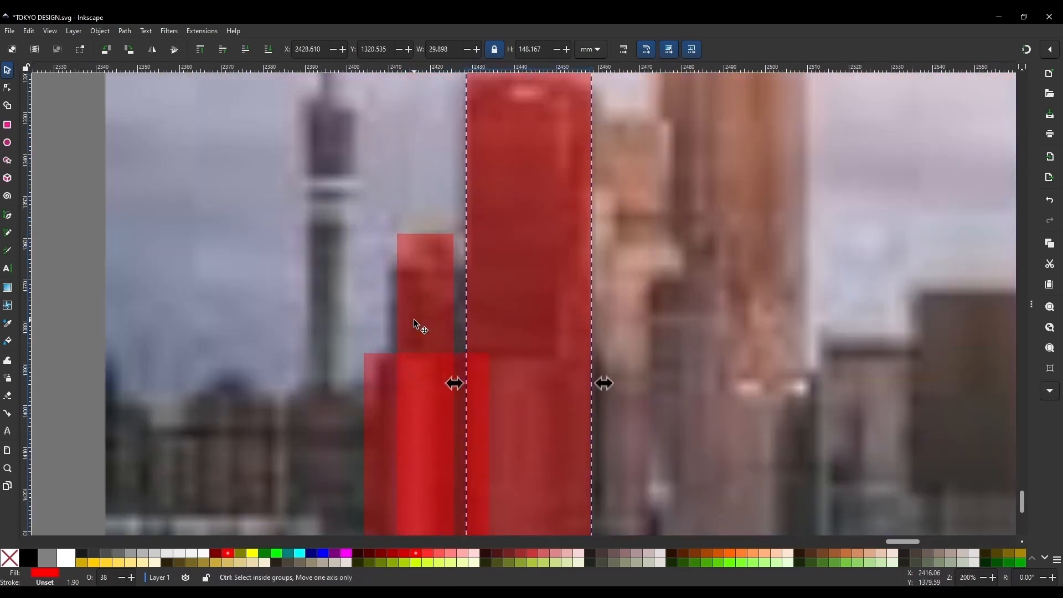
click(414, 319)
drag(434, 323, 460, 324)
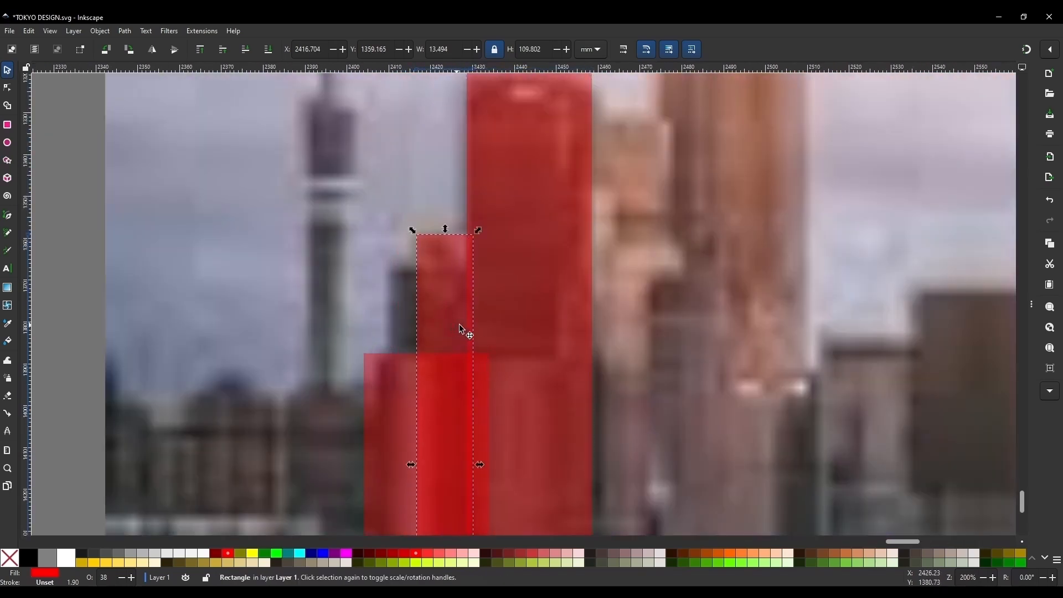
scroll(510, 271, down, 2)
click(240, 331)
key(Delete)
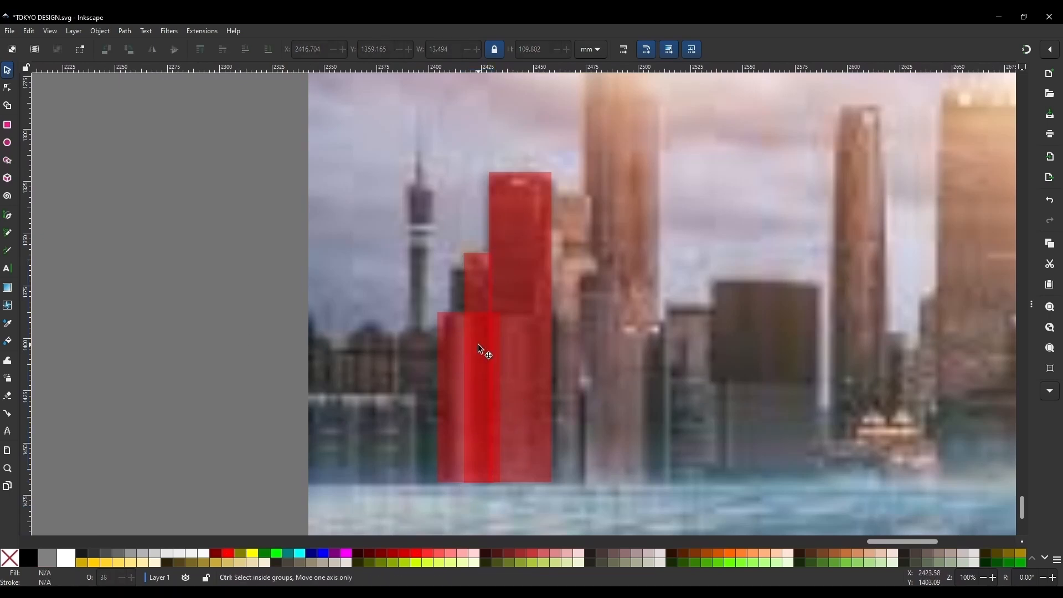
key(ctrl+z)
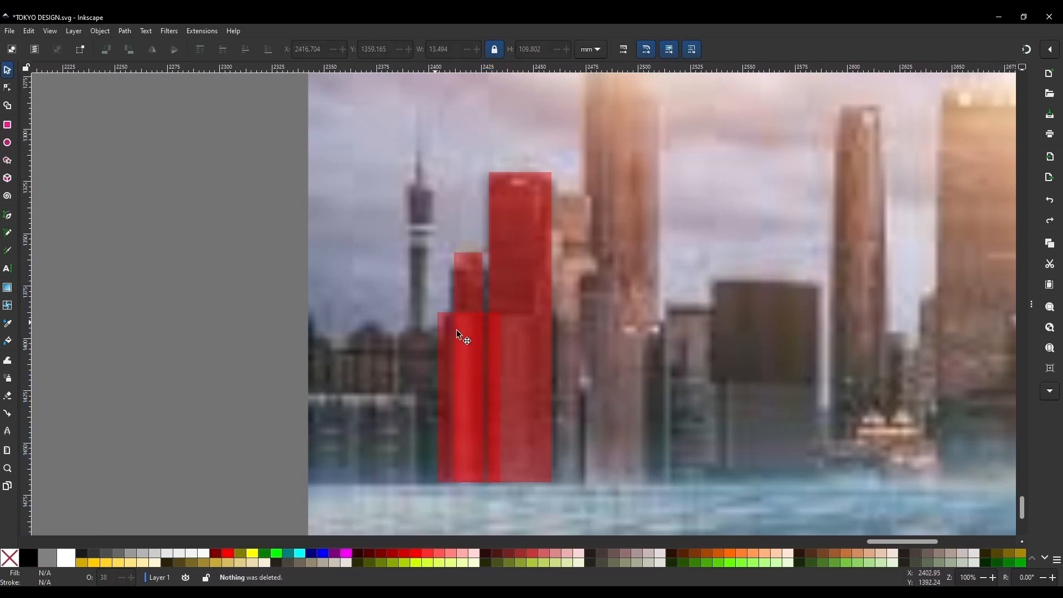
Step: Move the narrow red rectangle about 6 mm straight right so that it overlaps the tall rectangle's left edge
drag(467, 316, 490, 316)
scroll(434, 362, down, 1)
scroll(600, 356, up, 2)
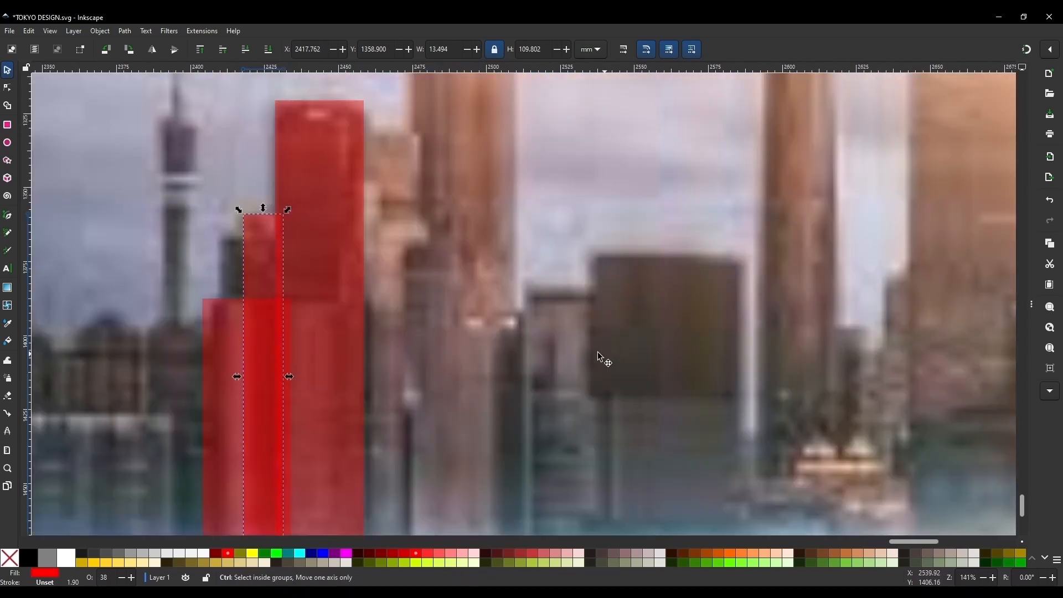
Step: Duplicate the tall red rectangle over the tallest tower to its right, sizing the copy about 37 × 201 mm
scroll(606, 337, down, 2)
click(477, 325)
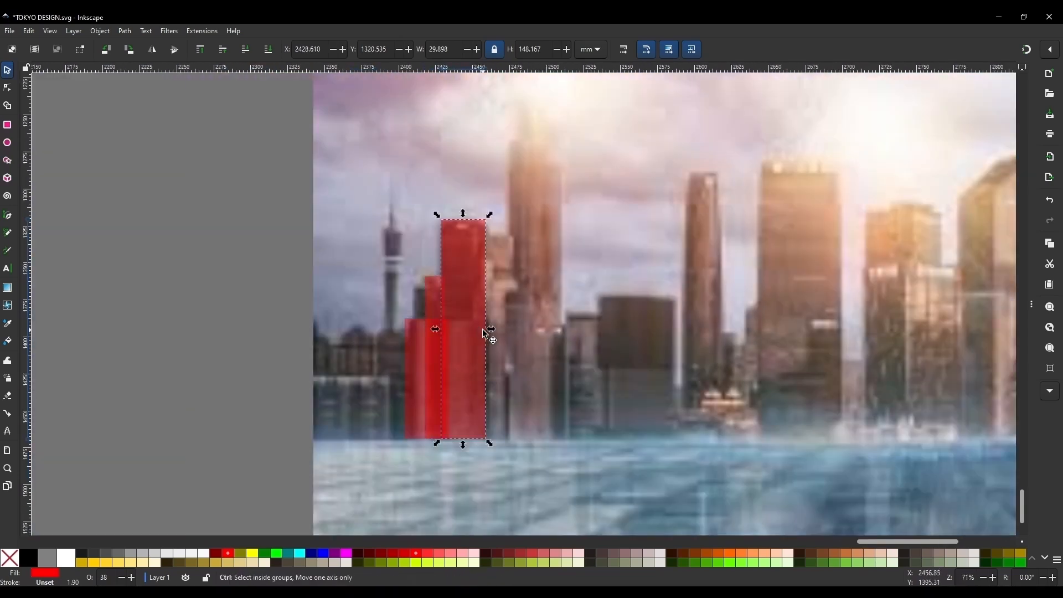
key(ctrl+d)
drag(472, 313, 536, 227)
scroll(545, 252, up, 4)
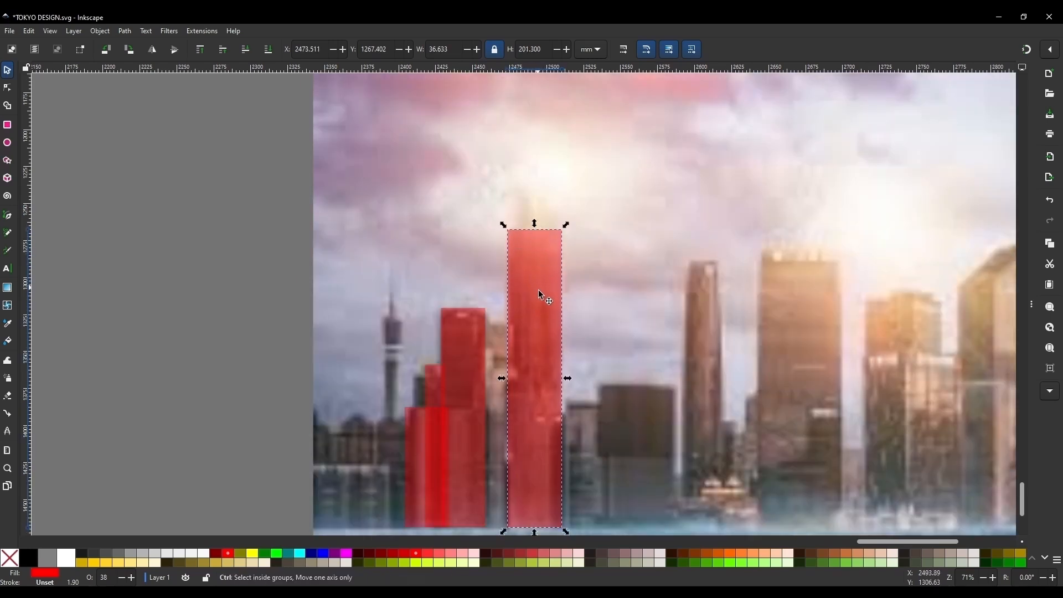
Step: Make a narrower copy of the tower's rectangle, about 19 × 223 mm, reaching up over the tower's top section
drag(501, 379, 554, 375)
drag(536, 224, 532, 194)
scroll(532, 195, up, 4)
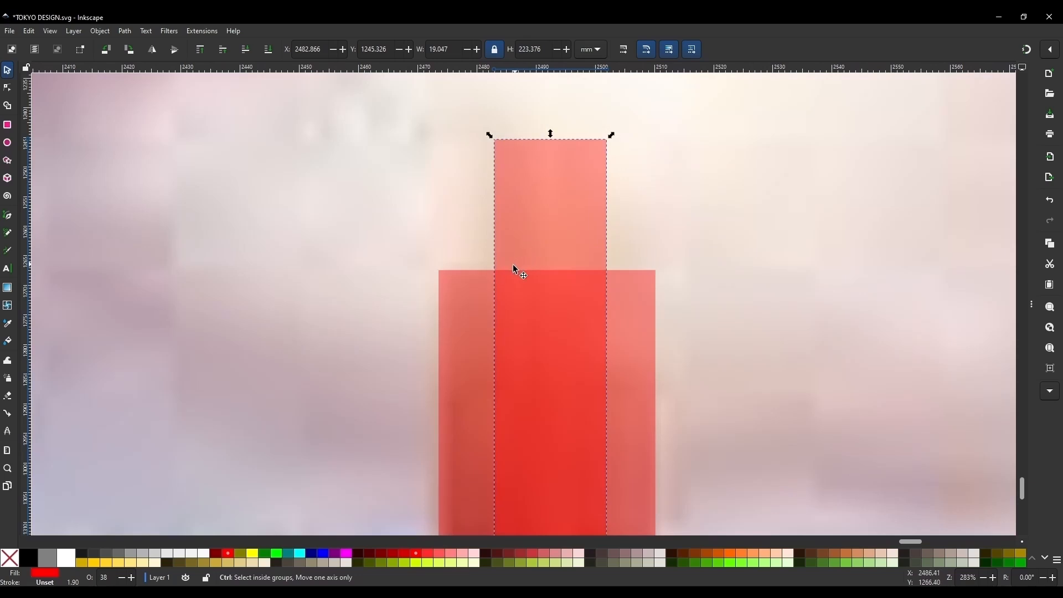
scroll(515, 269, down, 3)
Step: Set the opacity of both rectangles on the tallest tower to 16%
shift+click(560, 303)
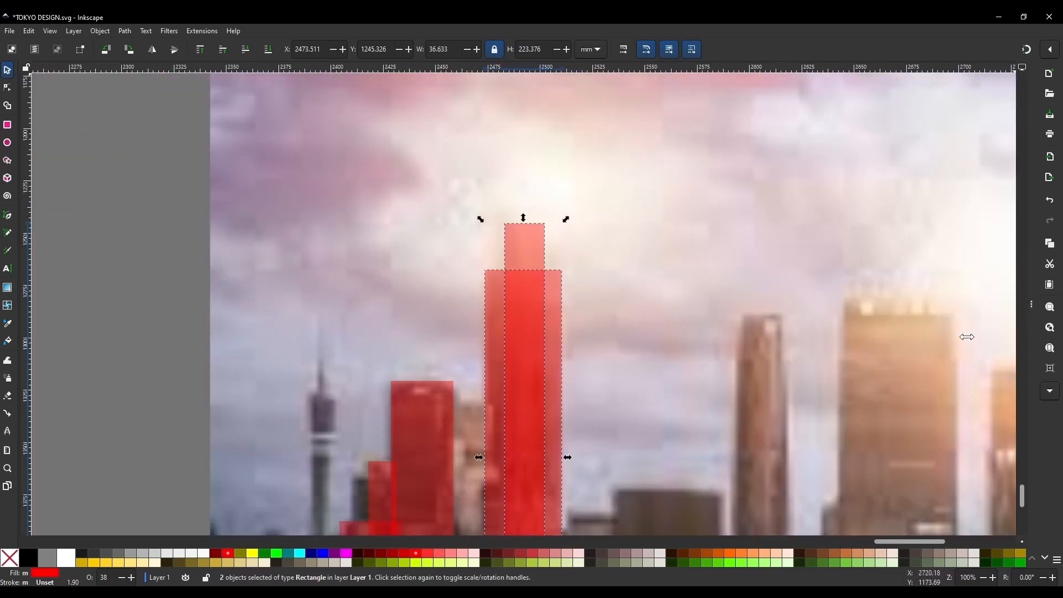
key(ctrl+shift+f)
click(830, 534)
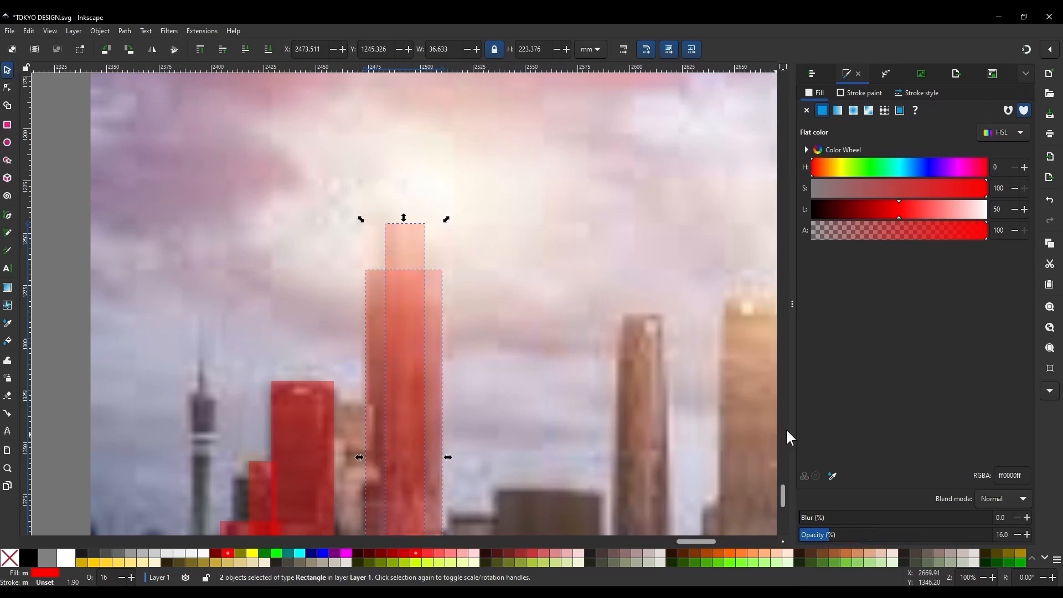
drag(792, 428, 1024, 415)
click(178, 228)
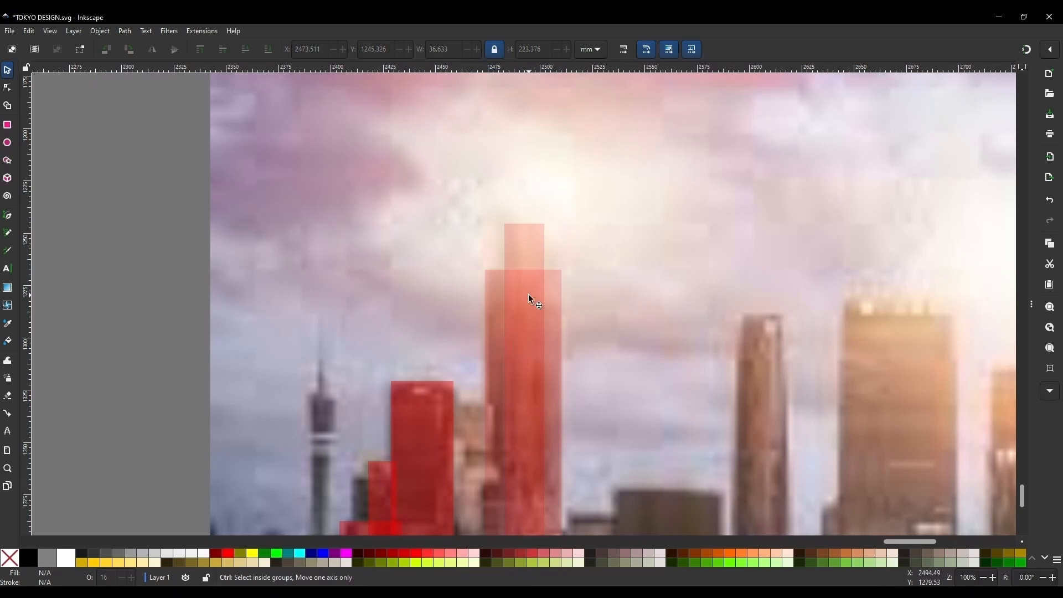
Step: Lower the wide tower rectangle's top edge, and align the narrow one with its left edge at a height of about 201 mm
scroll(533, 307, up, 1)
click(523, 246)
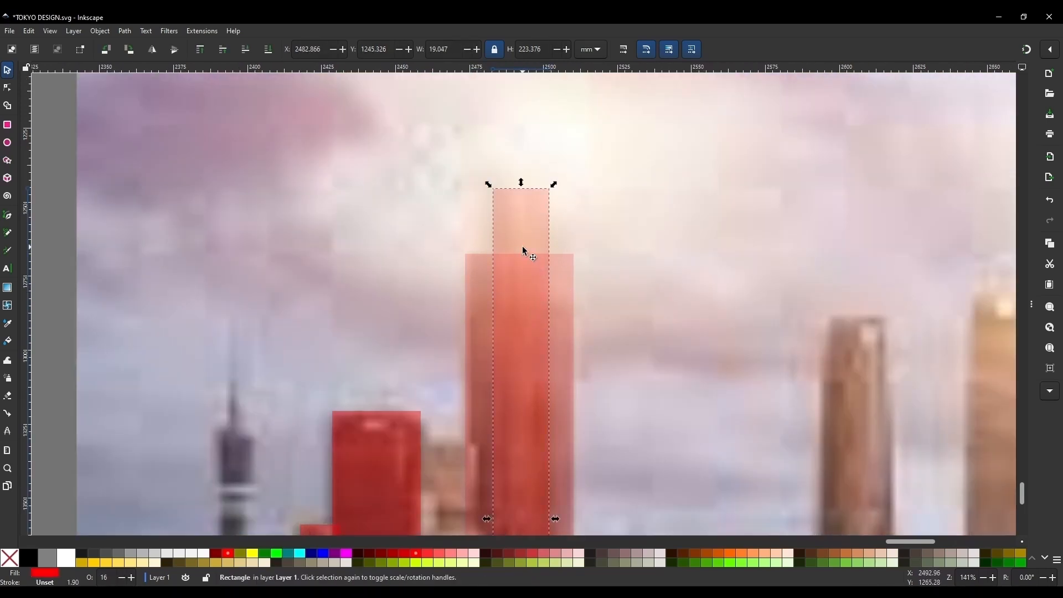
click(565, 267)
drag(521, 247, 510, 302)
click(528, 216)
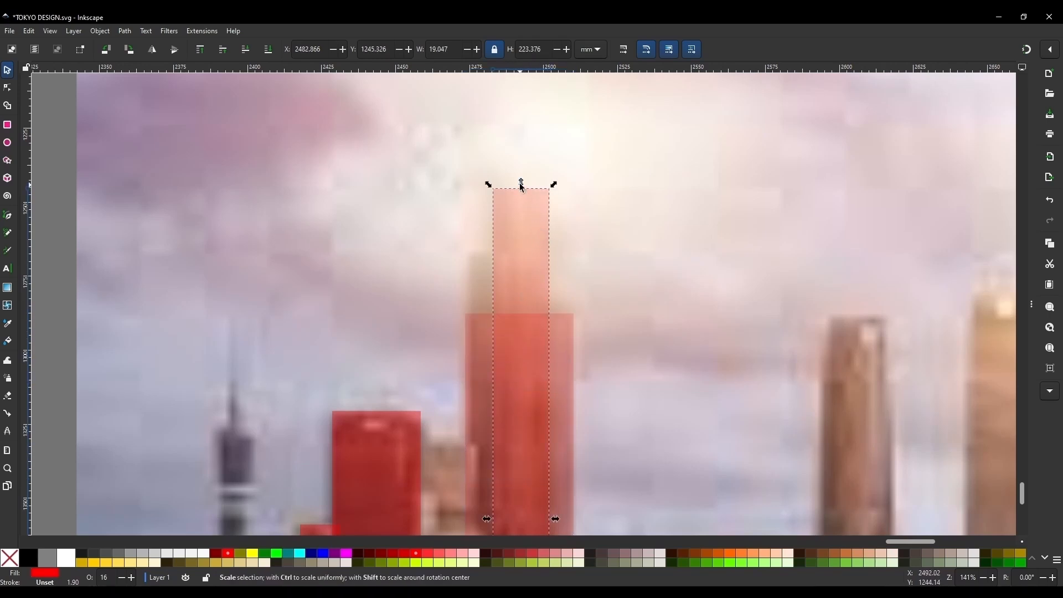
drag(521, 188, 491, 270)
scroll(546, 301, up, 3)
scroll(514, 267, down, 2)
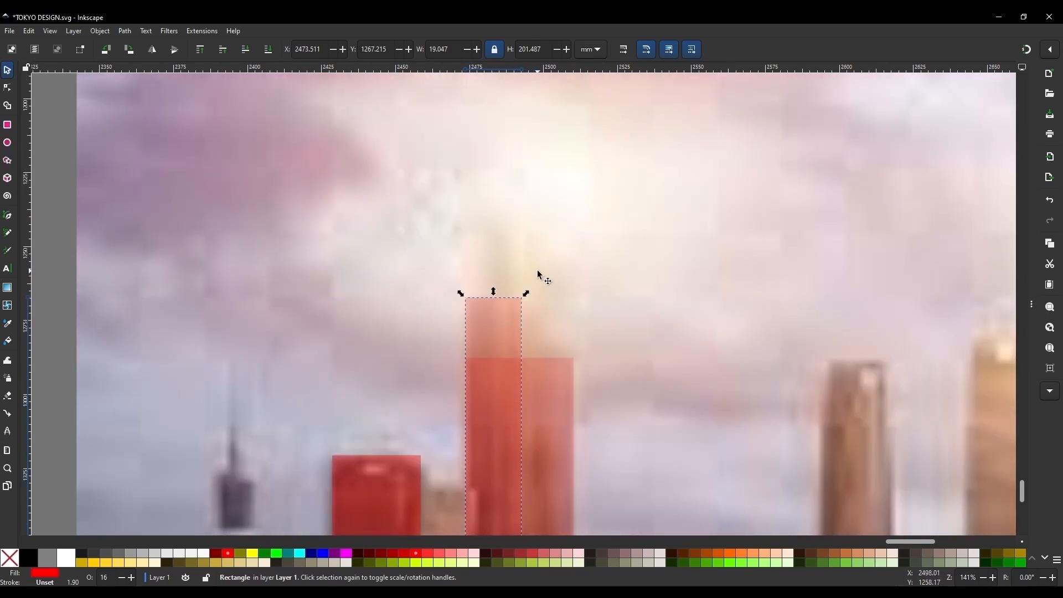
Step: Duplicate the narrow tower rectangle about 11 mm to the right and extend the copy upward to a height of about 221 mm
ctrl+scroll(539, 248, down, 1)
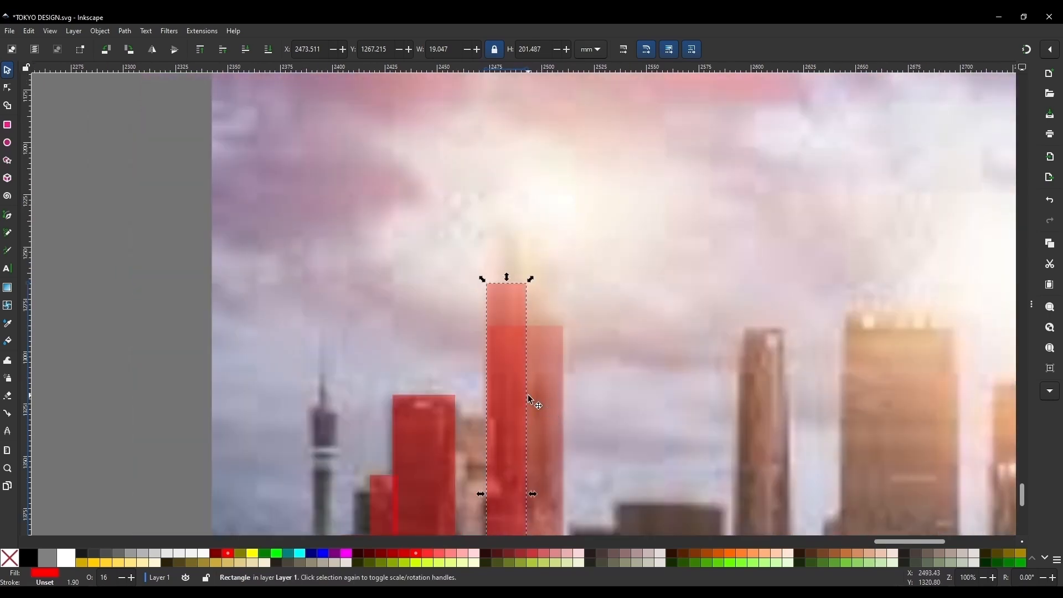
drag(511, 357, 538, 354)
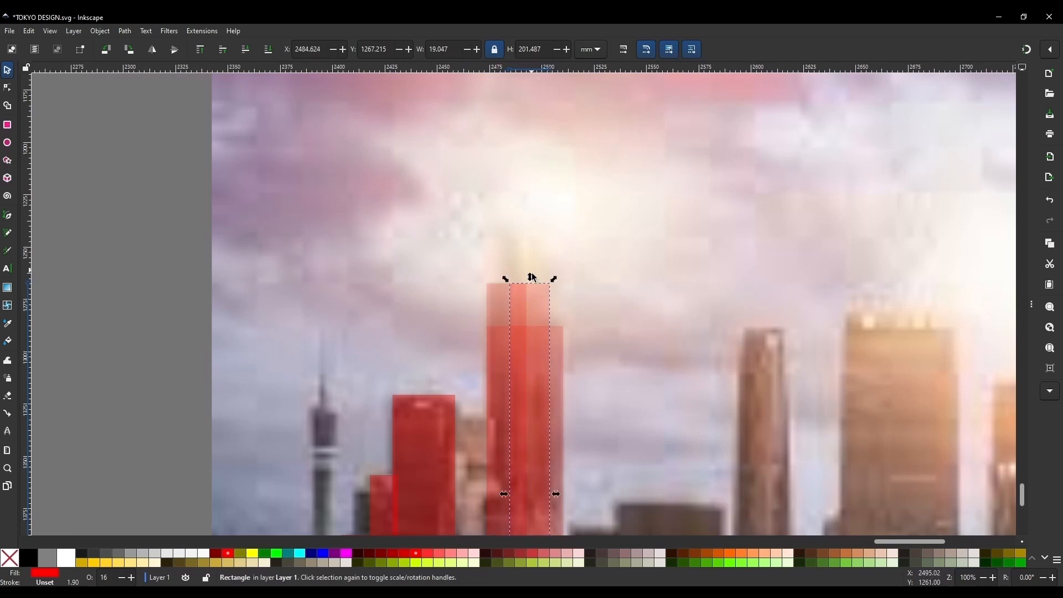
drag(530, 283, 527, 240)
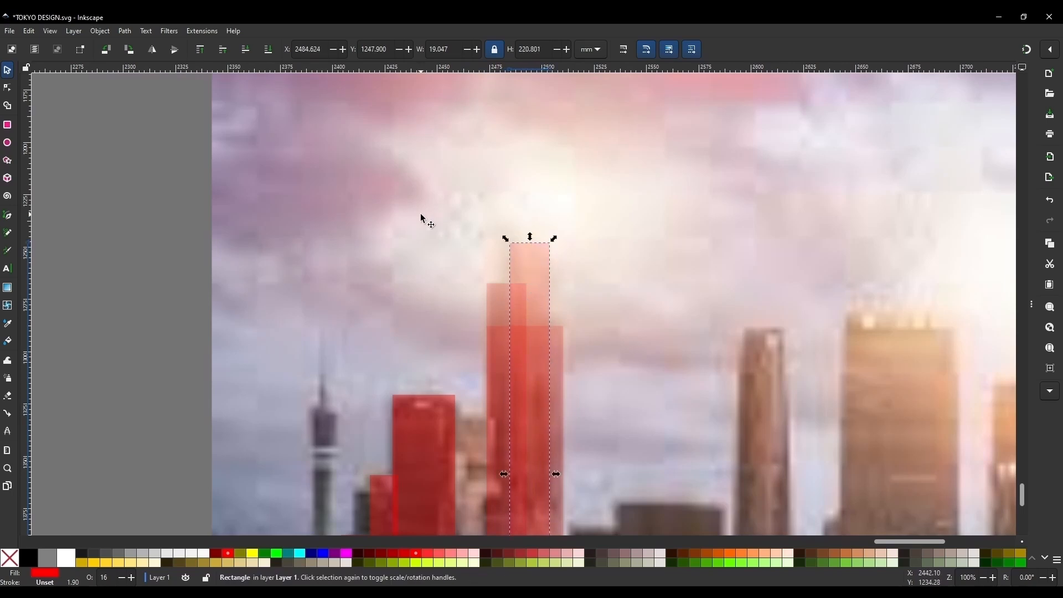
Step: Move all the traced building shapes above the photo and merge them into one black path at 100% opacity
click(372, 236)
ctrl+scroll(371, 236, down, 2)
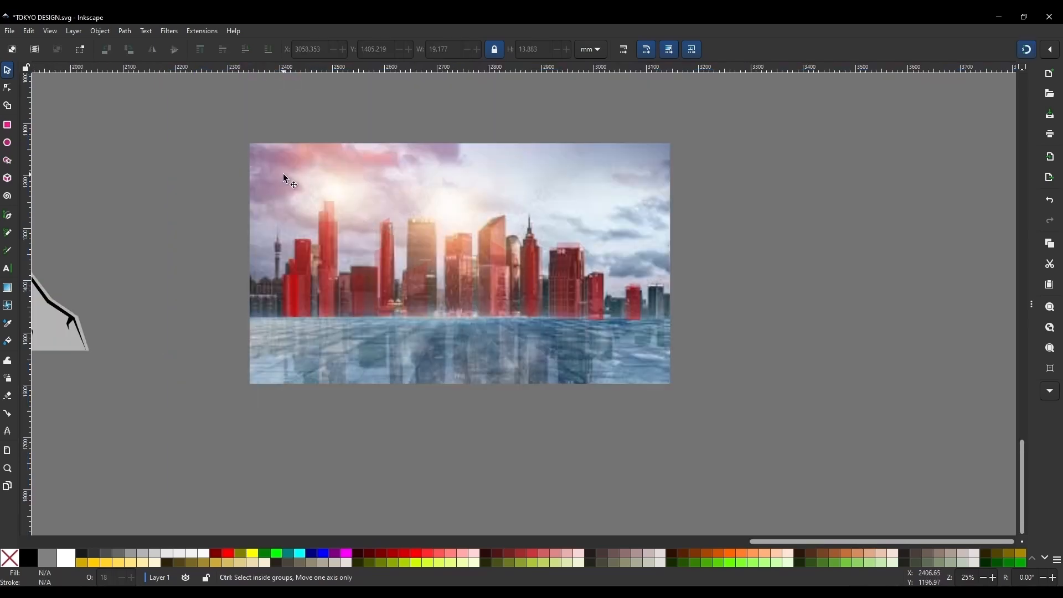
ctrl+scroll(525, 338, down, 1)
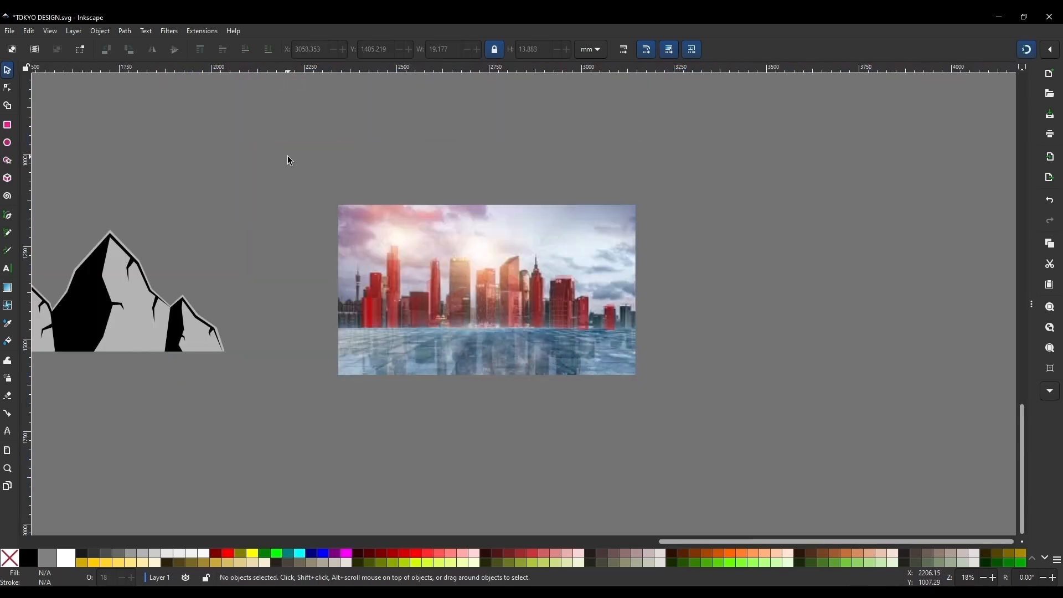
drag(290, 159, 765, 365)
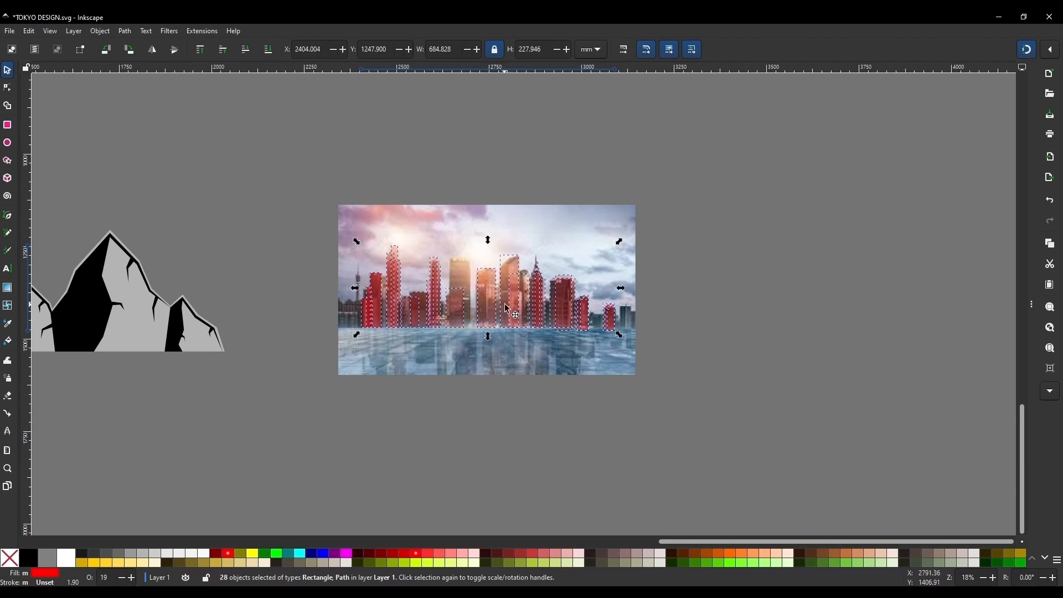
drag(507, 309, 495, 169)
click(28, 557)
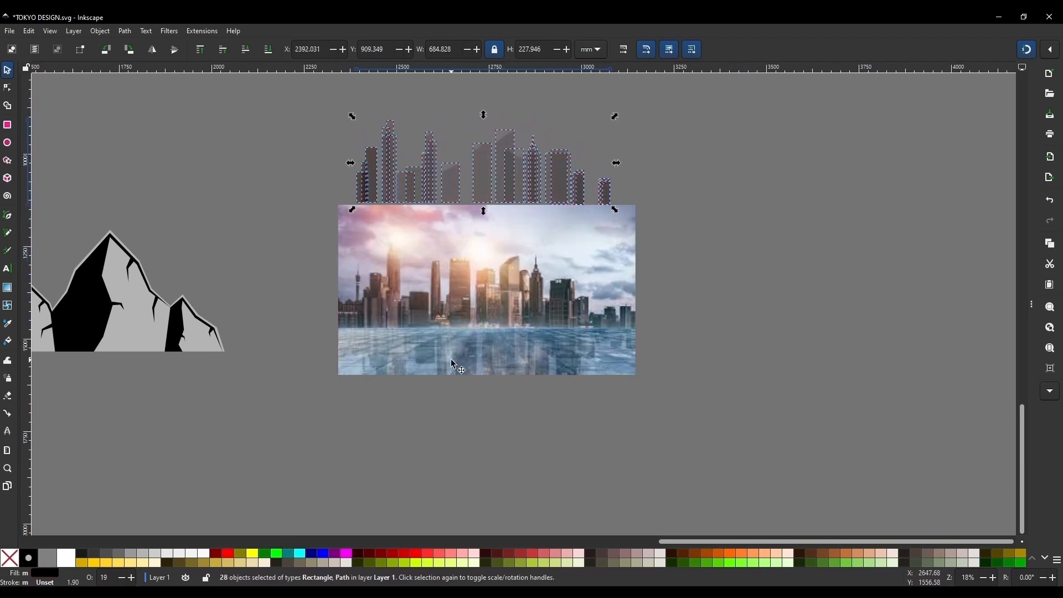
mouse_move(1026, 502)
mouse_down()
mouse_move(852, 505)
mouse_move(1061, 549)
mouse_up()
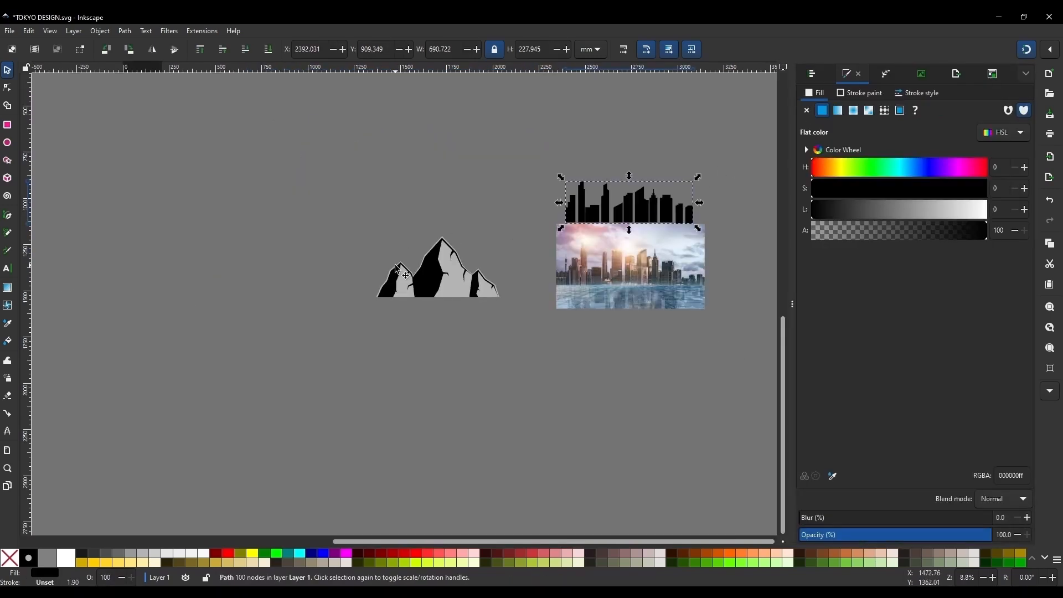
Step: Move the black skyline over the base of the mountains and scale it proportionally to about 415 × 137 mm
drag(665, 207, 490, 333)
scroll(408, 285, up, 5)
scroll(304, 263, down, 2)
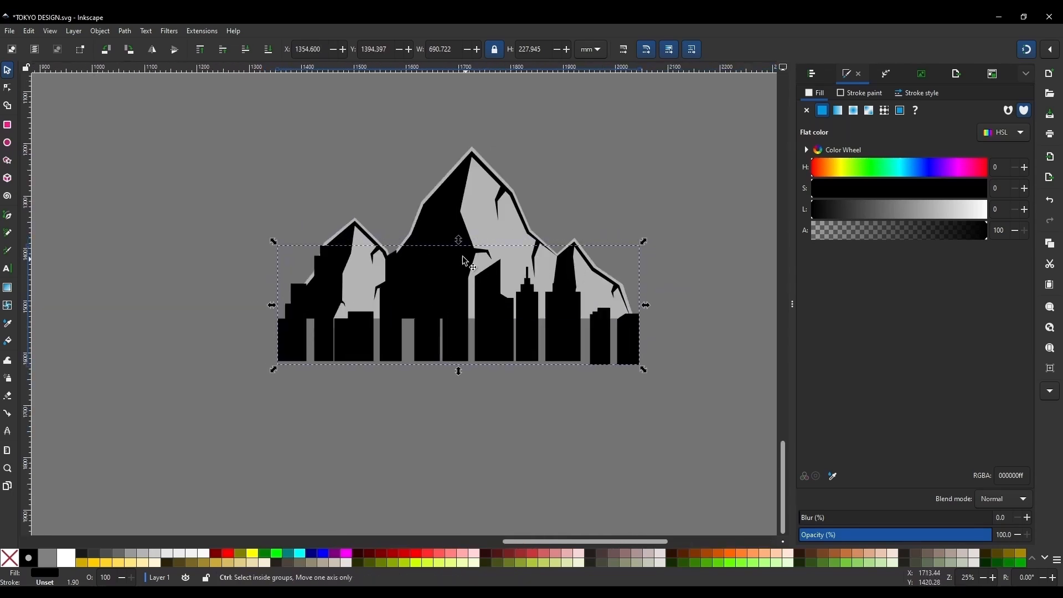
drag(460, 241, 459, 268)
drag(487, 329, 489, 308)
drag(460, 246, 468, 271)
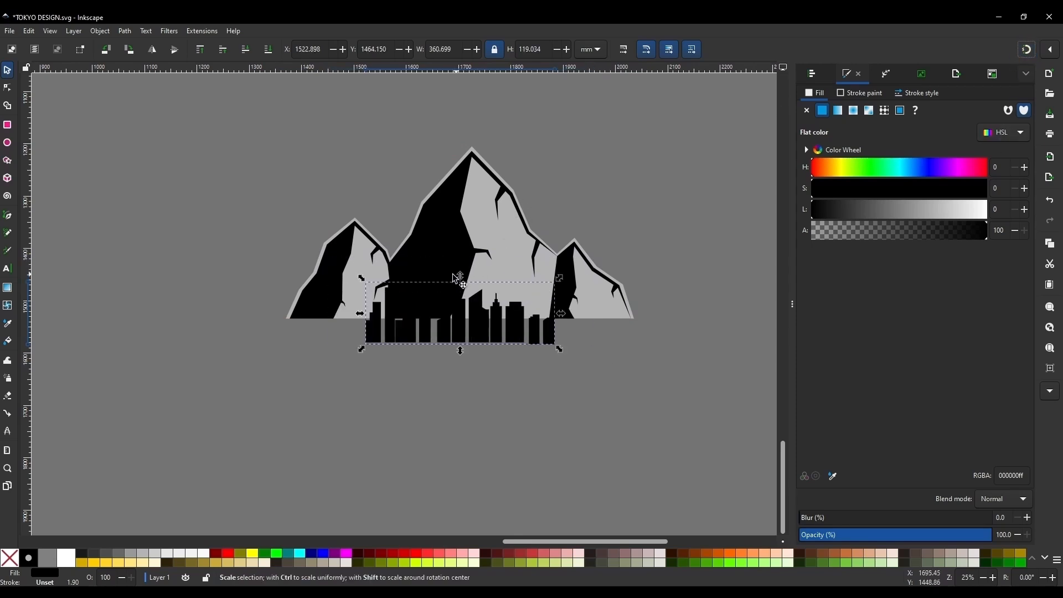
drag(460, 276, 461, 266)
drag(512, 347, 509, 306)
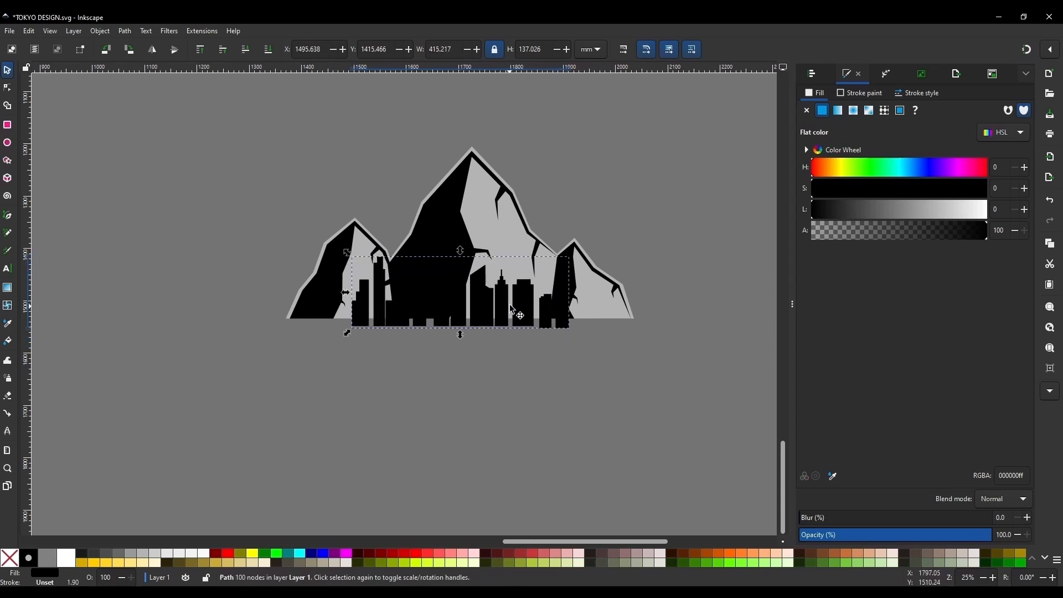
Step: Scale the skyline down proportionally about its centre to about 383 × 127 mm and deselect it
scroll(557, 320, up, 5)
scroll(693, 292, down, 3)
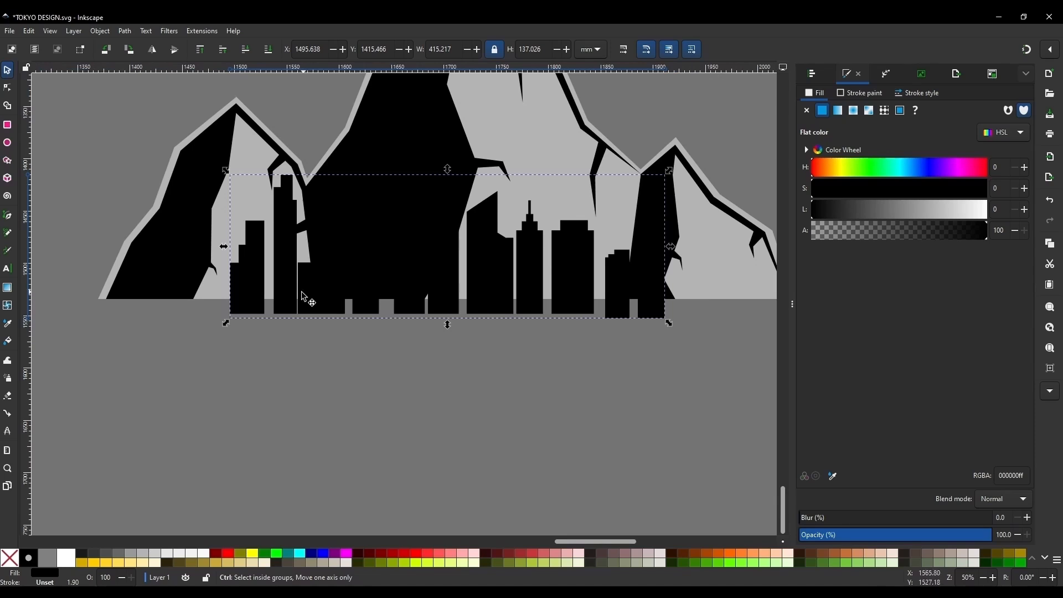
scroll(238, 289, up, 2)
scroll(238, 302, down, 3)
scroll(404, 297, down, 1)
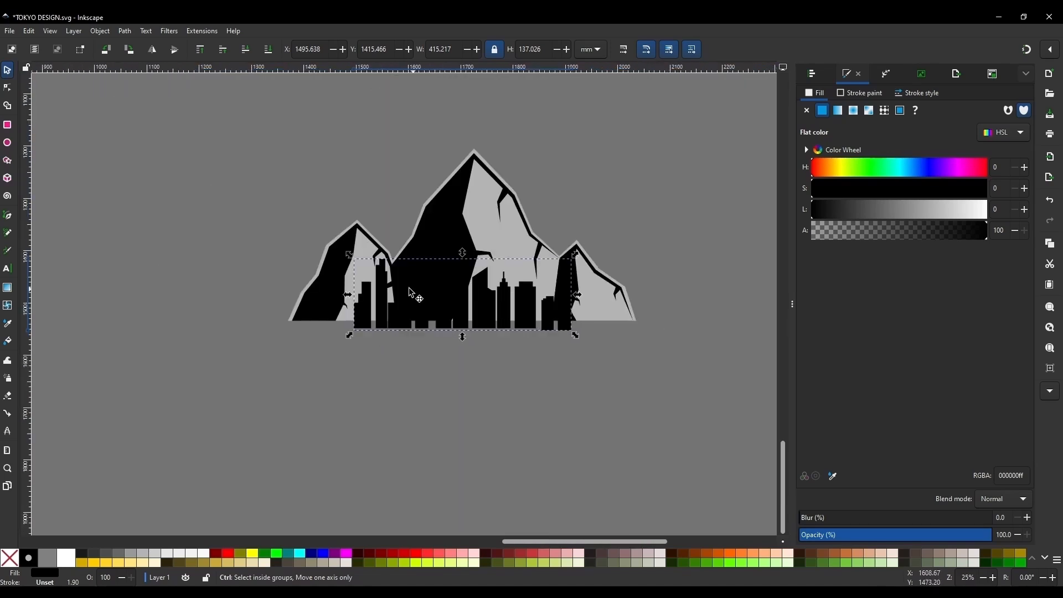
scroll(403, 292, up, 2)
scroll(408, 299, down, 1)
drag(484, 246, 480, 254)
key(Escape)
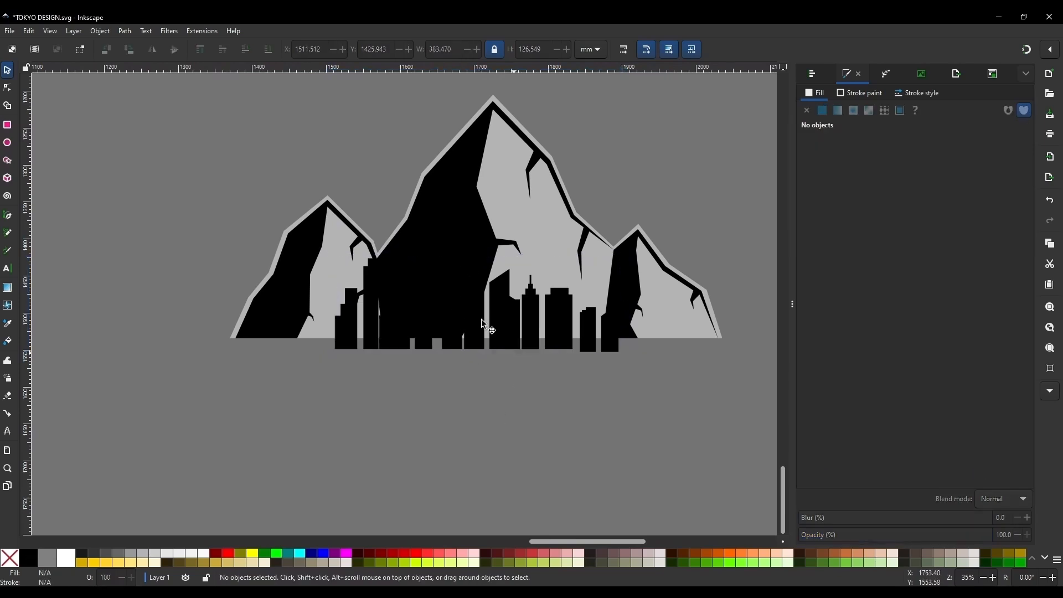
Step: Examine how the skyline's buildings and their gaps overlap the mountains' black areas and base line
scroll(476, 302, down, 1)
scroll(559, 310, up, 4)
scroll(610, 262, down, 2)
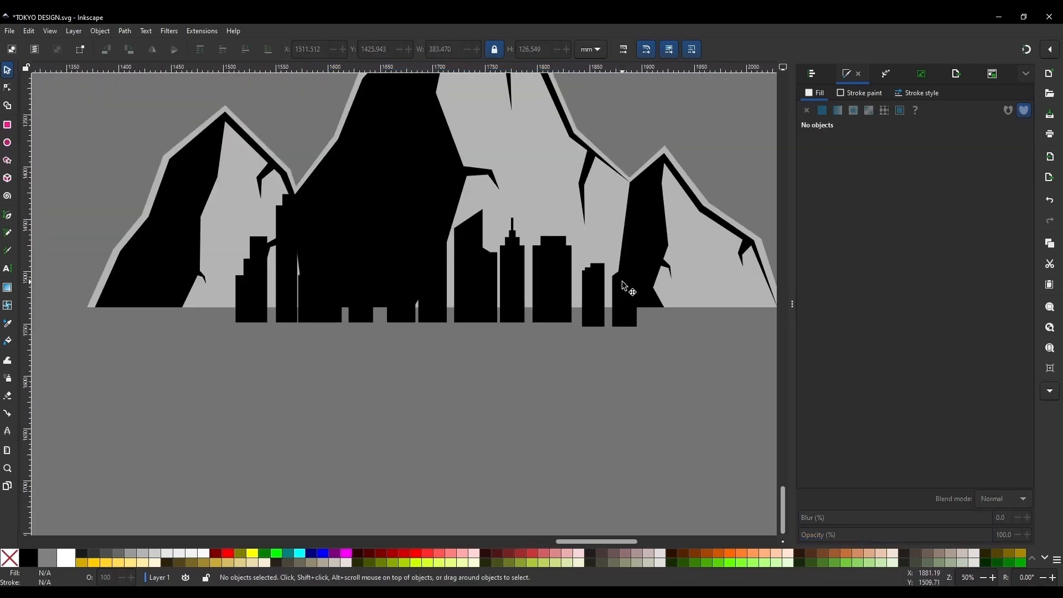
scroll(604, 280, down, 2)
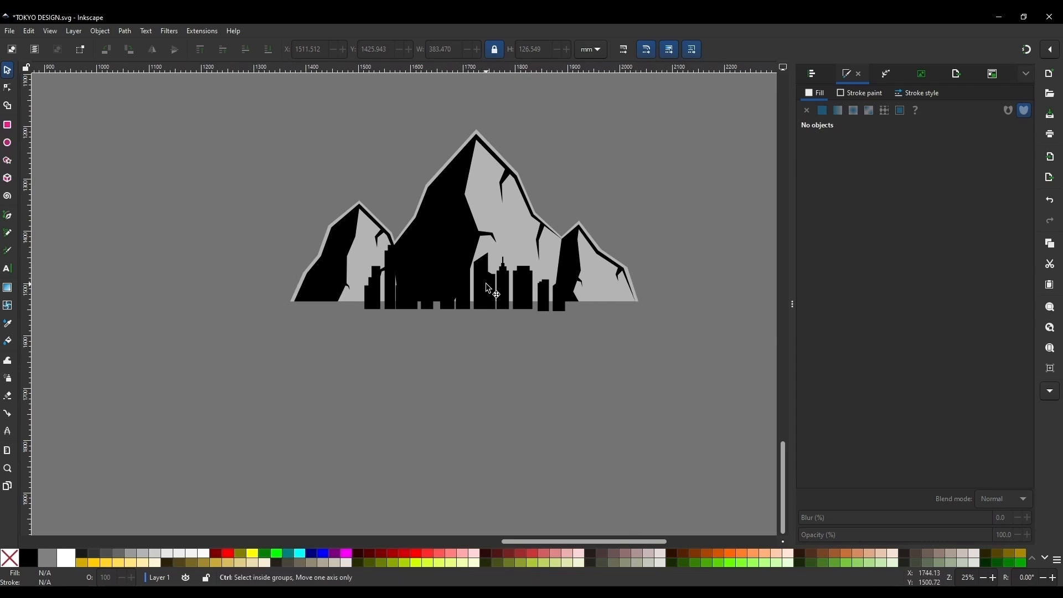
scroll(576, 308, up, 1)
scroll(575, 303, up, 2)
scroll(565, 264, down, 1)
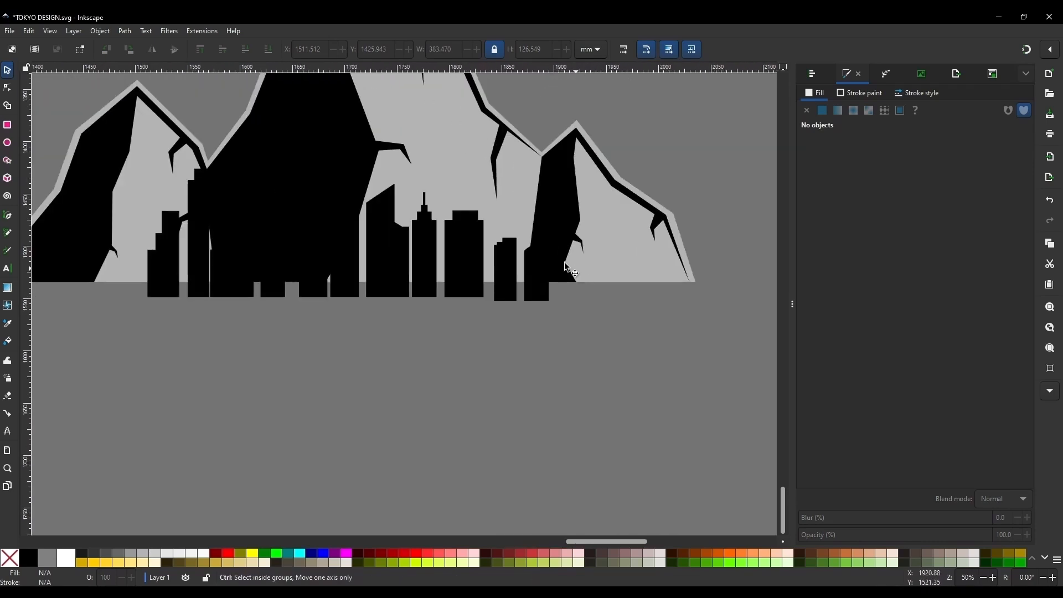
scroll(482, 224, up, 1)
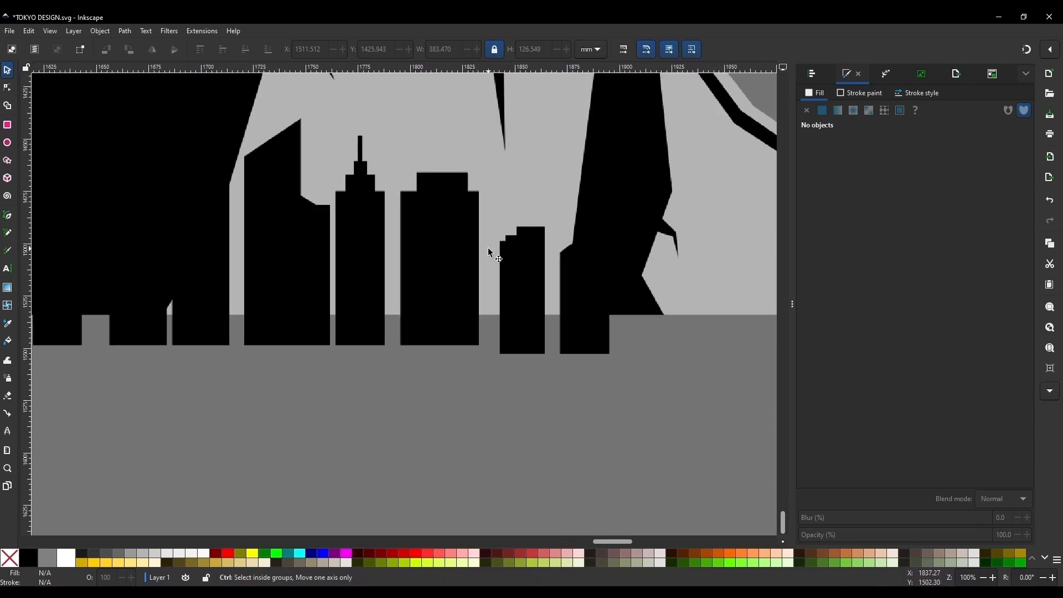
scroll(420, 222, down, 1)
scroll(434, 221, up, 1)
scroll(437, 221, up, 1)
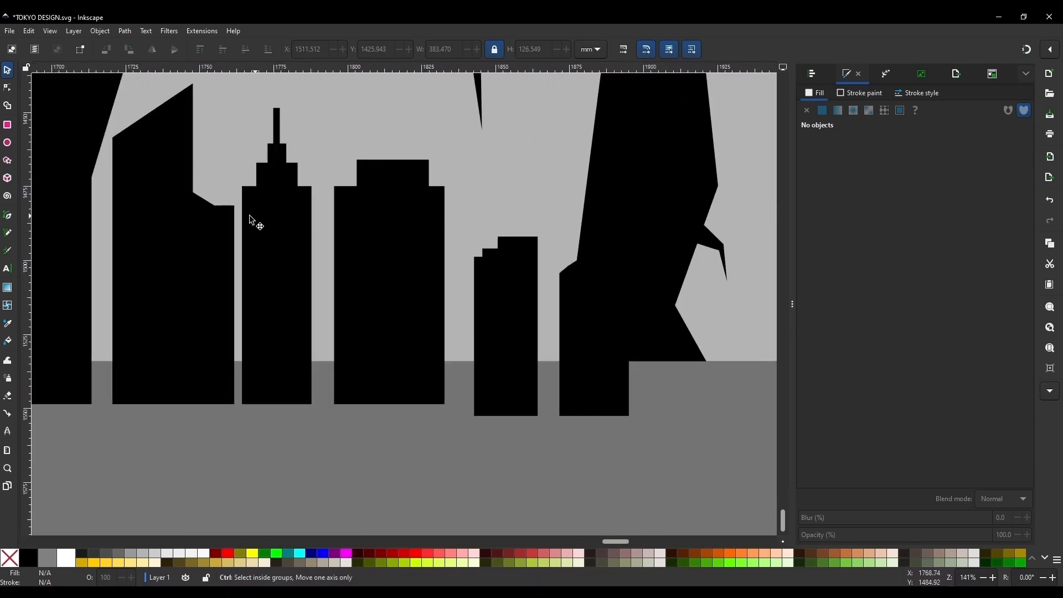
scroll(260, 221, down, 1)
scroll(343, 203, down, 1)
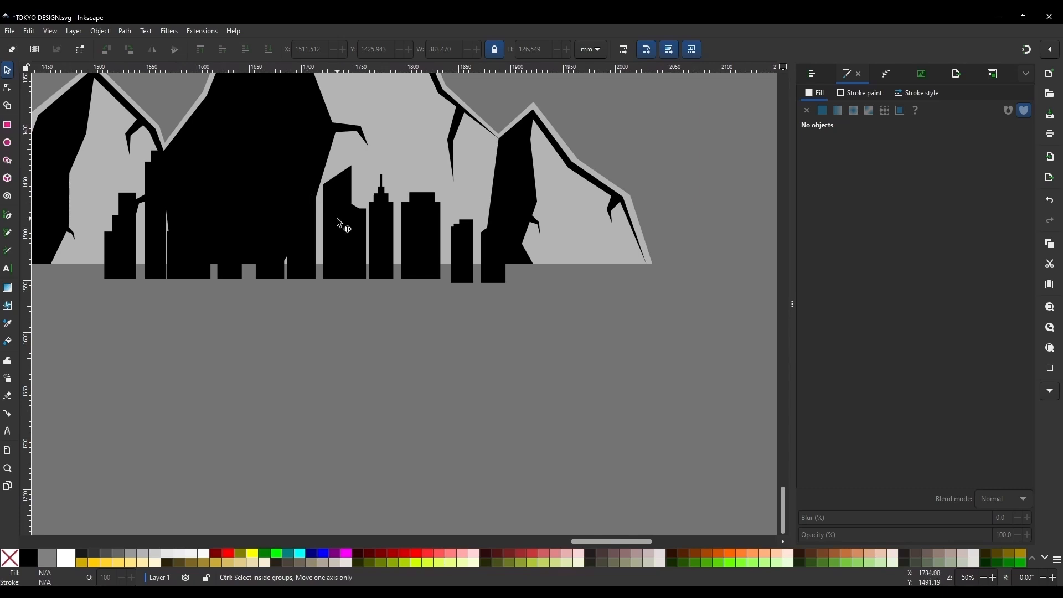
scroll(470, 260, down, 1)
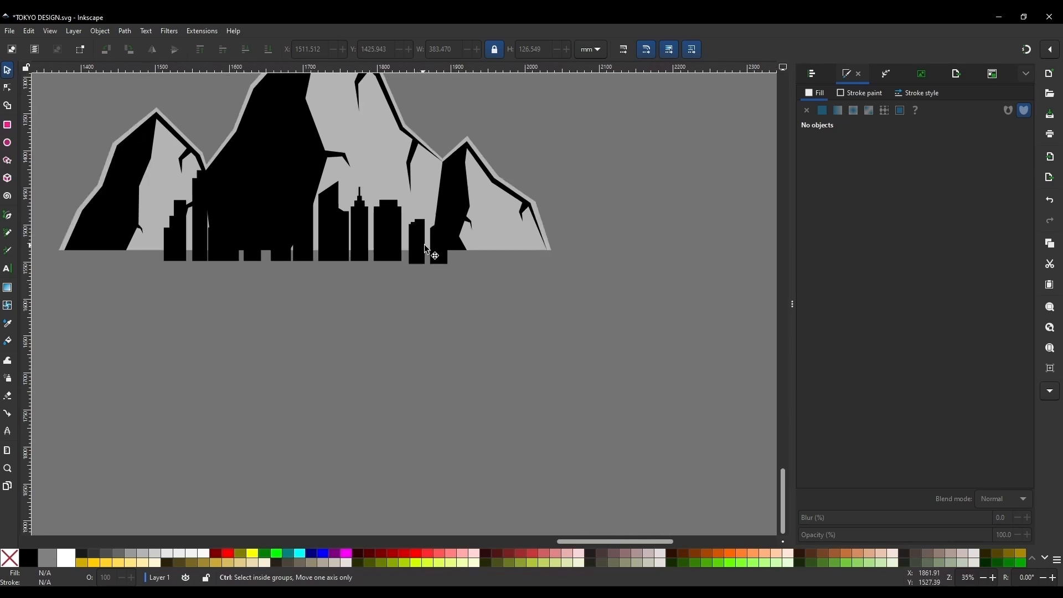
scroll(508, 240, up, 1)
scroll(566, 275, down, 2)
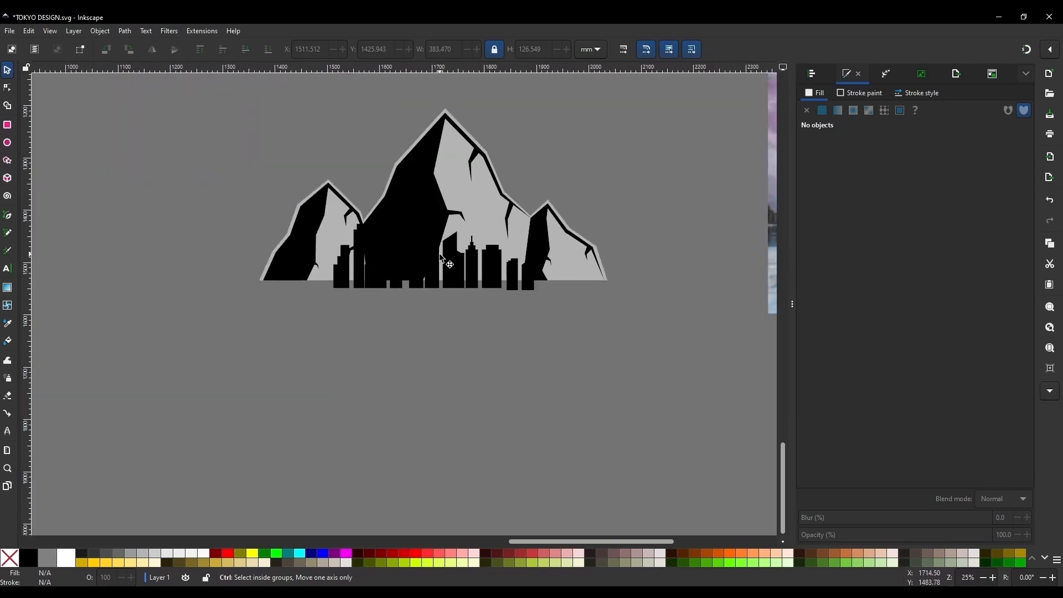
Step: Duplicate the slanted-roof building within the skyline path and place the copy over the rightmost mountain's lower slope
click(465, 265)
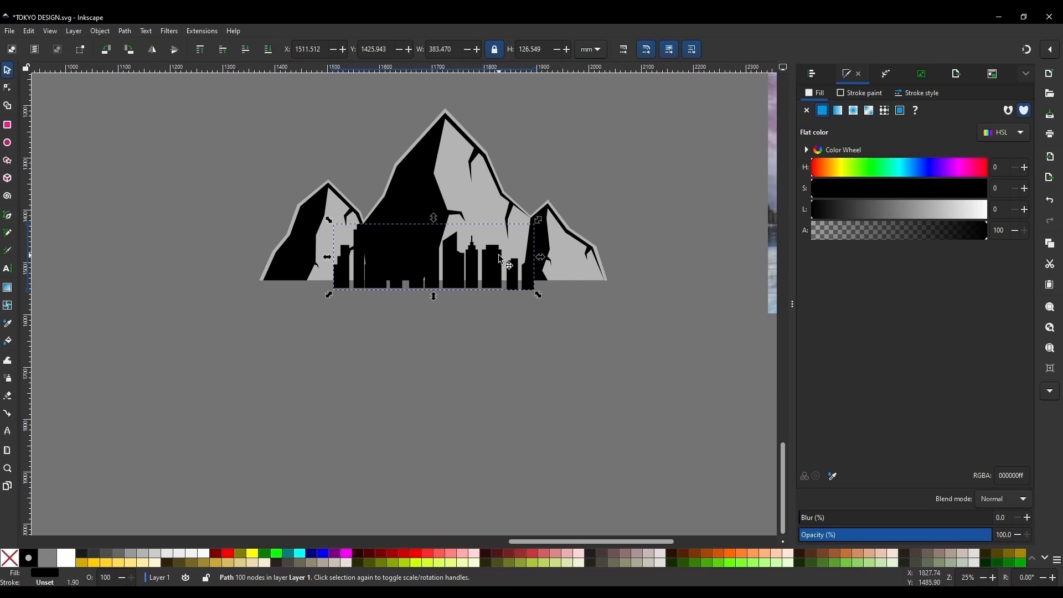
scroll(501, 259, up, 2)
scroll(511, 255, down, 1)
scroll(446, 244, up, 2)
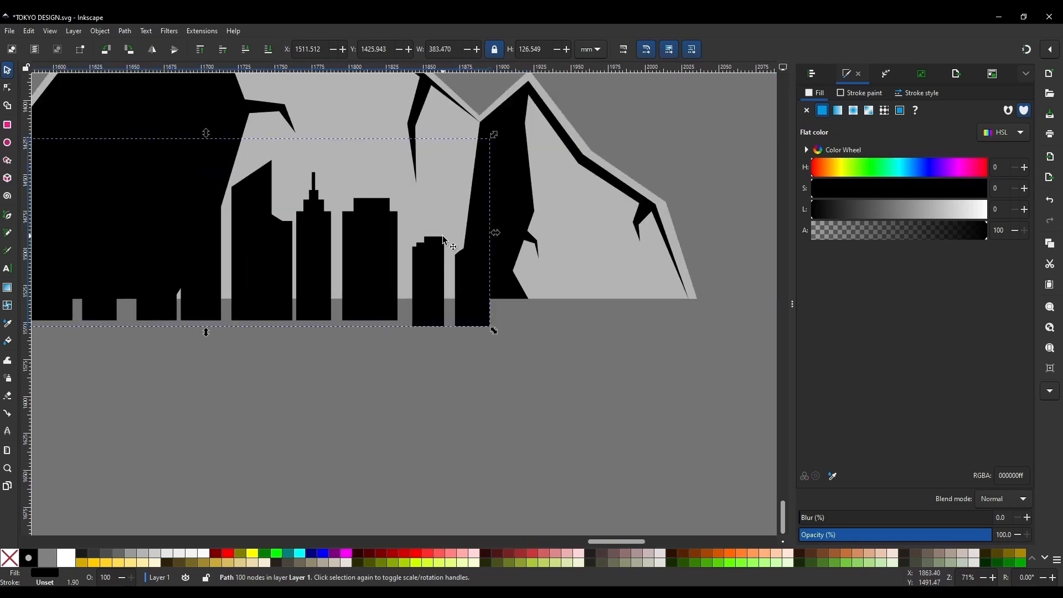
key(n)
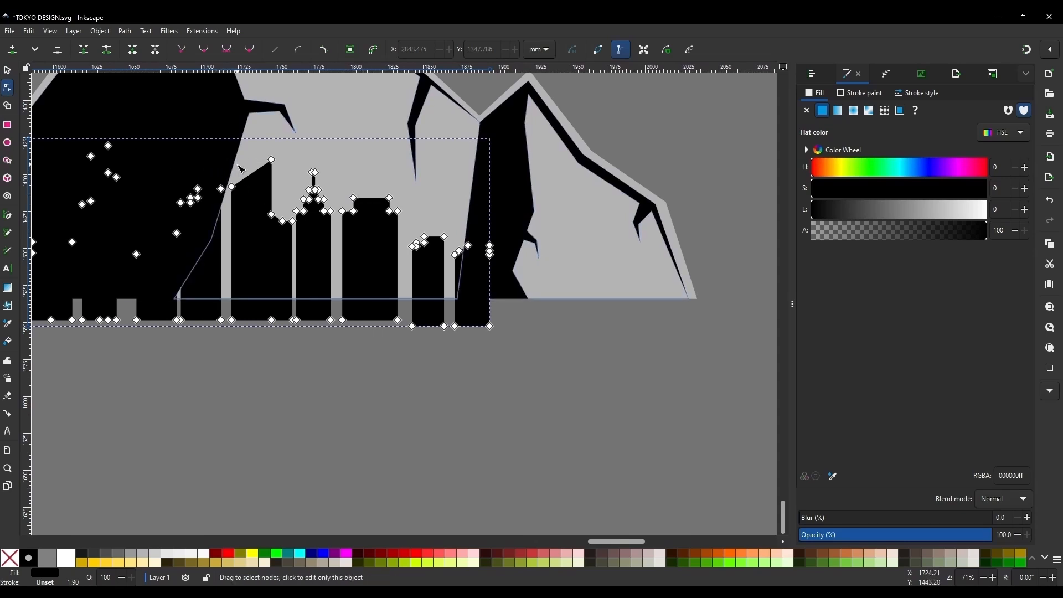
drag(228, 148, 297, 341)
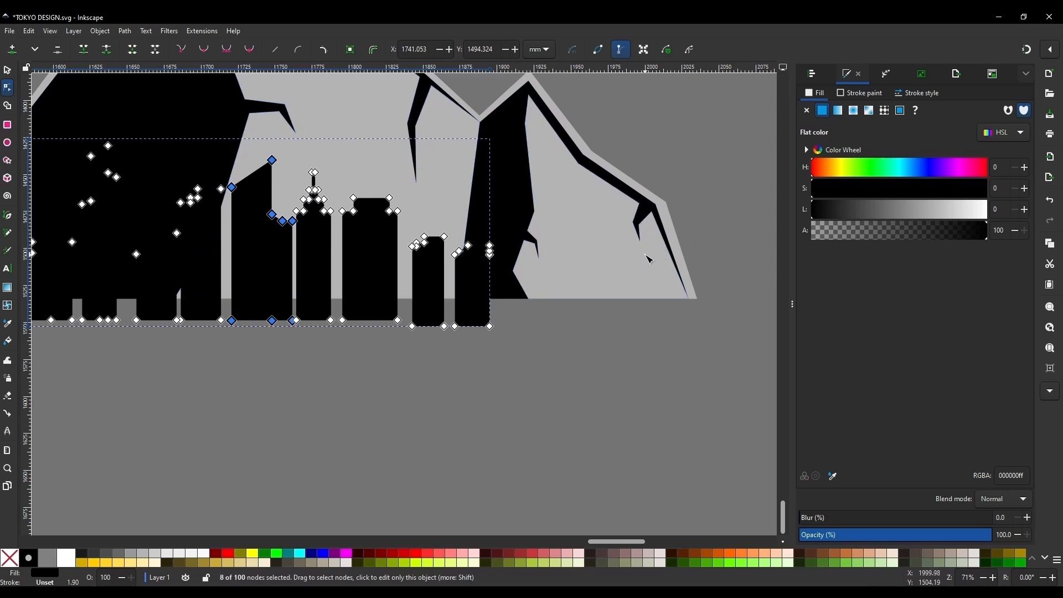
key(ctrl+v)
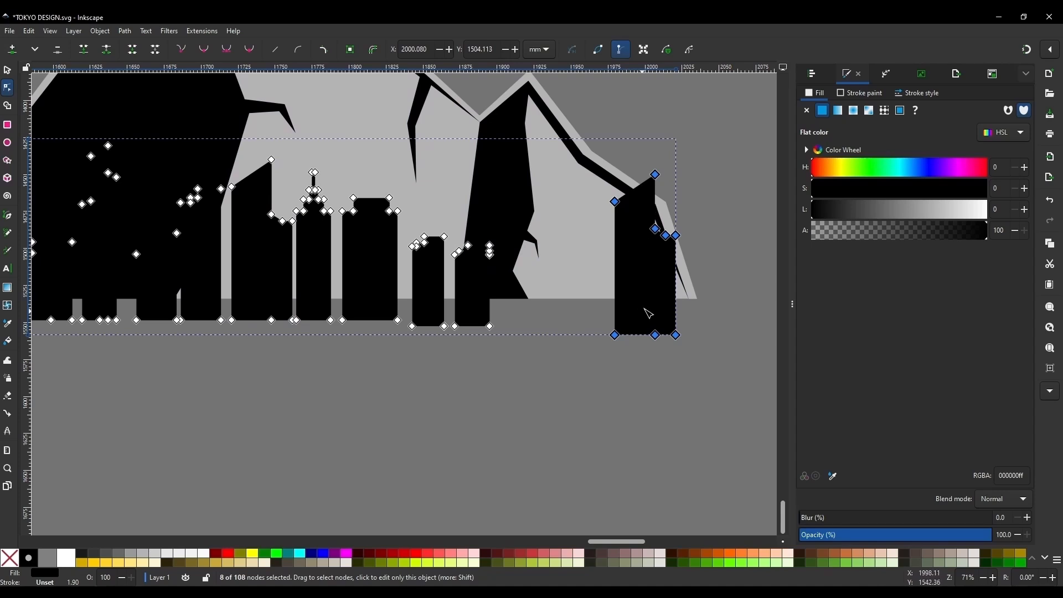
Step: Nudge the copied building left and up to stand just beyond the skyline's rightmost building, with its base near the others
click(7, 72)
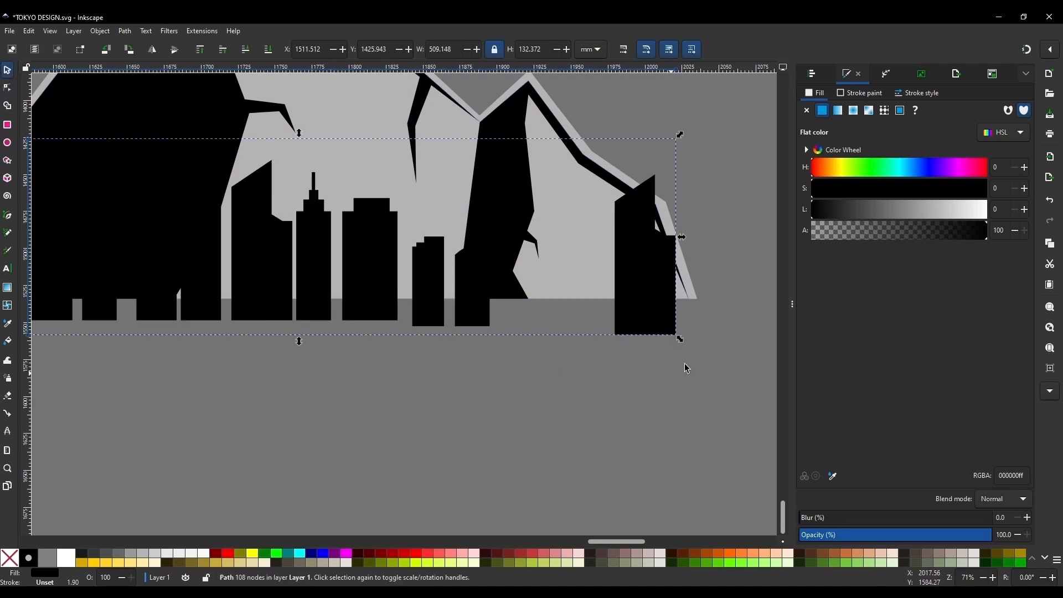
double_click(655, 239)
drag(730, 156, 589, 412)
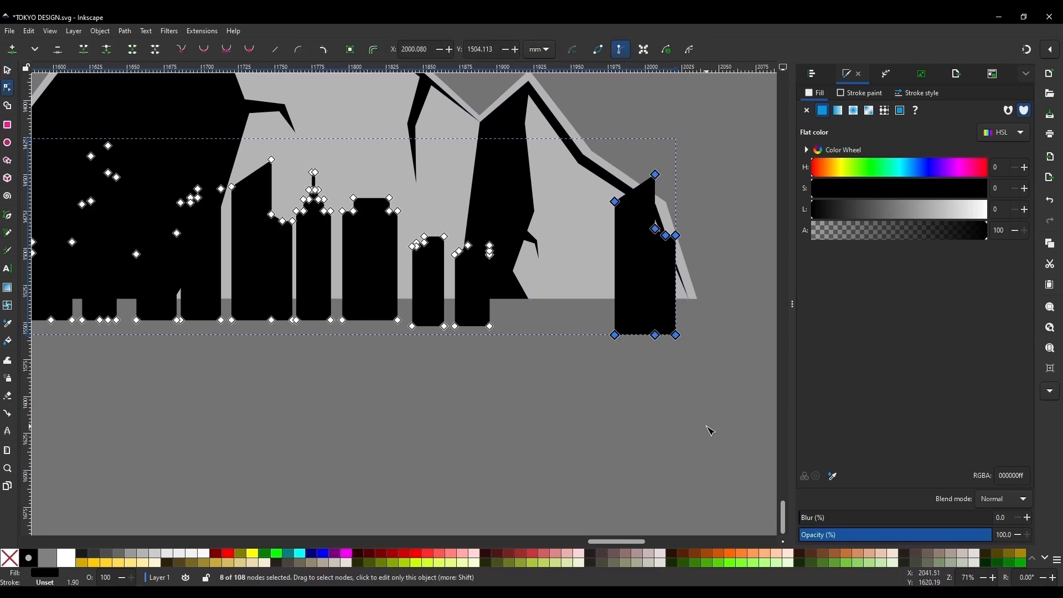
key(Left)
key(Left)
key(Left)
key(Left)
key(Left)
key(Left)
key(Left)
key(Left)
key(Left)
key(Left)
key(Left)
key(Left)
key(Left)
key(Left)
key(Left)
key(Left)
key(Left)
key(Left)
key(Left)
key(Left)
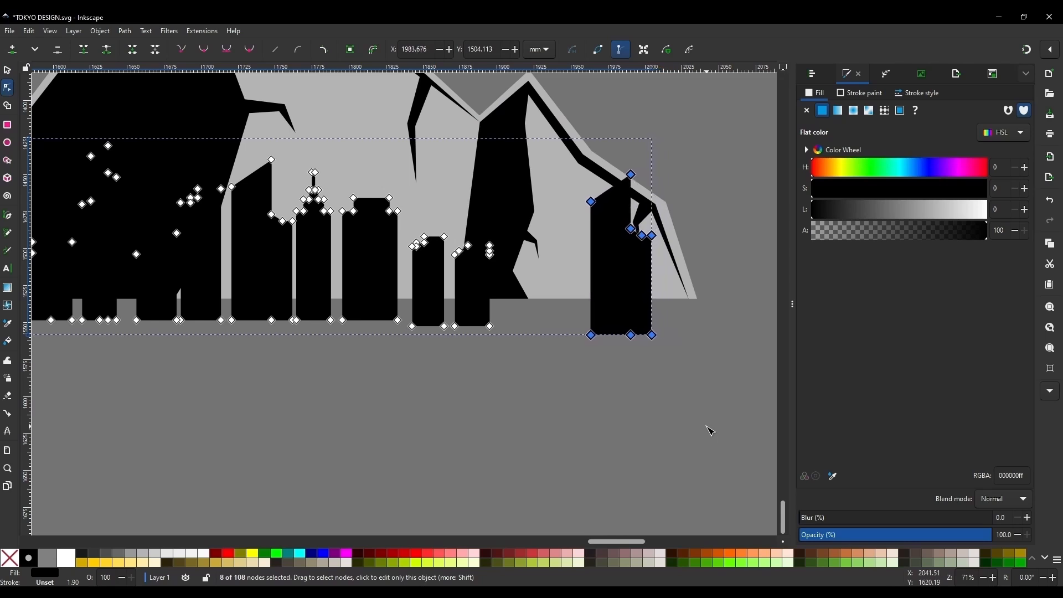
key(Left)
key(Left)
key(Left)
key(Left)
key(Left)
key(Left)
key(Left)
key(Left)
key(Left)
key(Left)
key(Left)
key(Left)
key(Left)
key(Left)
key(Left)
key(Left)
key(Left)
key(Left)
key(Left)
key(Left)
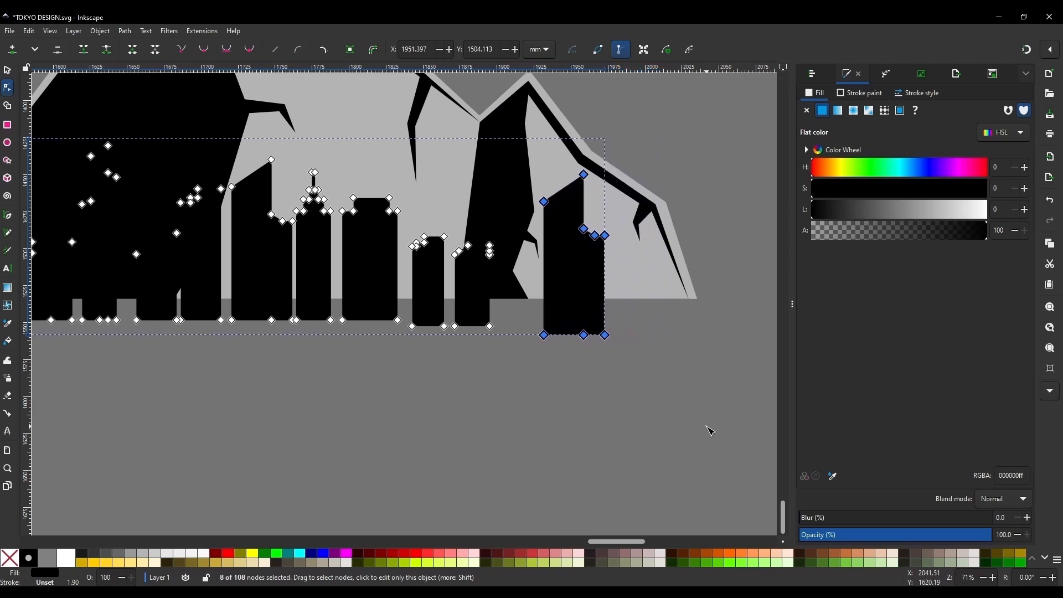
key(Left)
key(Left)
key(Left)
key(Left)
key(Left)
key(Left)
key(Left)
key(Left)
key(Left)
key(Left)
key(Left)
key(Left)
key(Left)
key(Left)
key(Left)
key(Left)
key(Left)
key(Left)
key(Left)
key(Left)
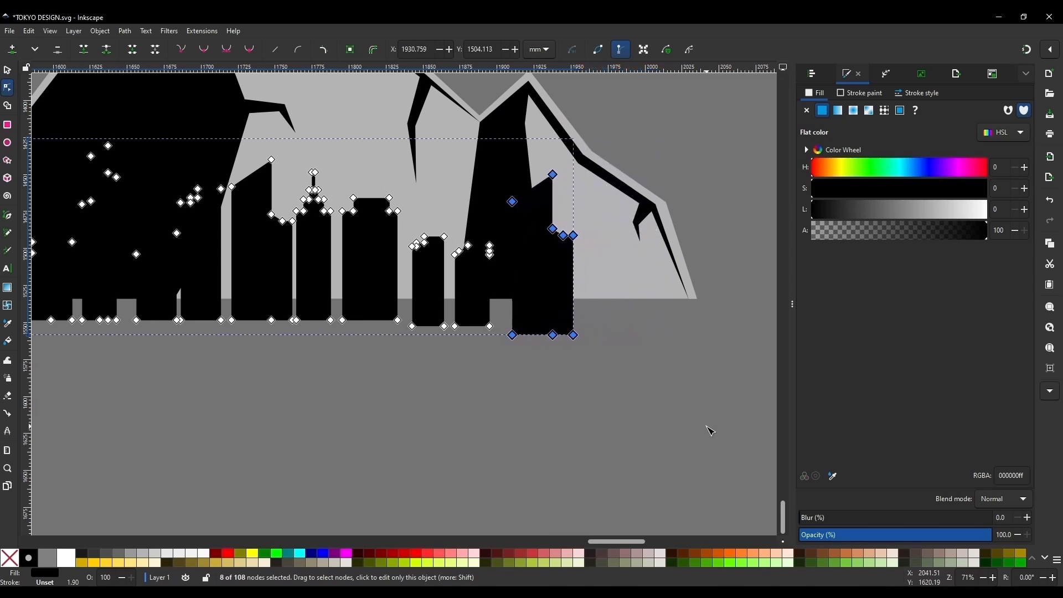
key(Up)
key(Up)
key(Up)
key(Up)
key(Up)
key(Up)
key(Up)
key(Up)
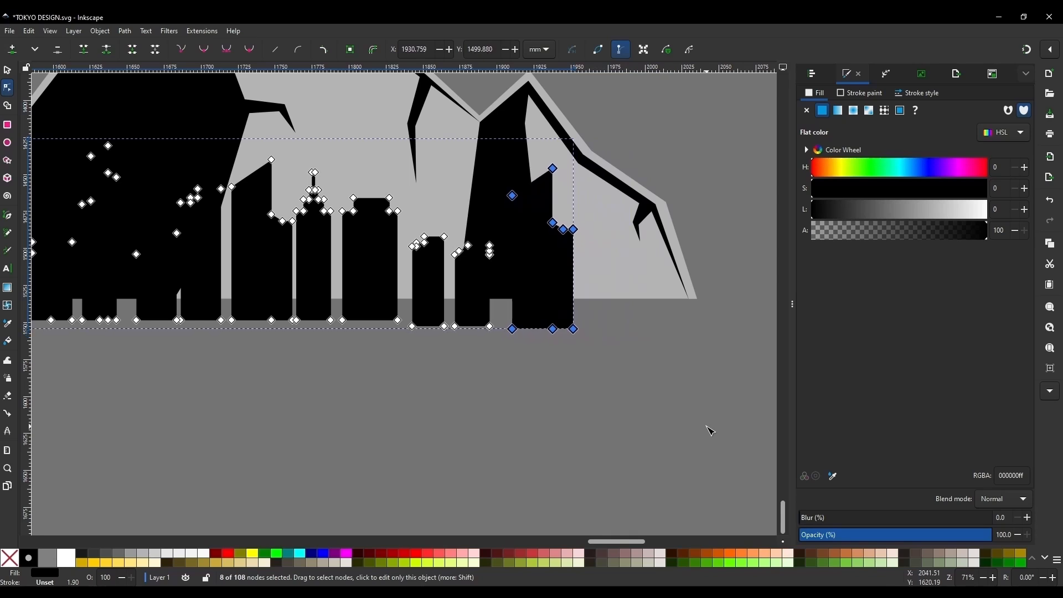
key(Up)
key(Up)
key(Up)
key(Up)
key(Left)
key(Left)
key(Left)
key(Left)
key(Up)
key(Up)
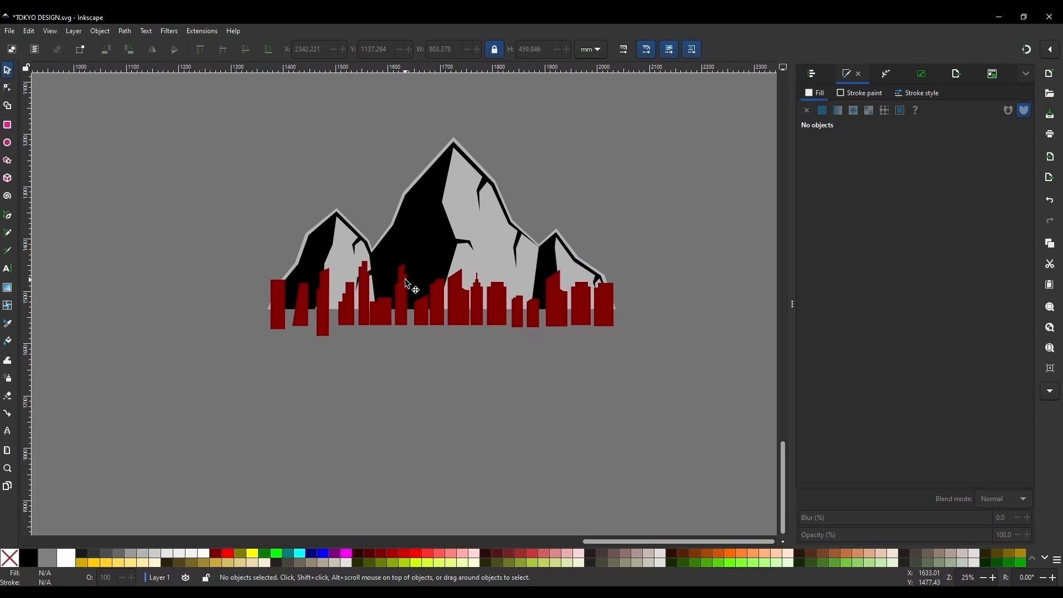
Step: Draw a dark red circle about 597 mm in diameter and position it to the right of the mountain artwork
key(e)
key(minus)
key(minus)
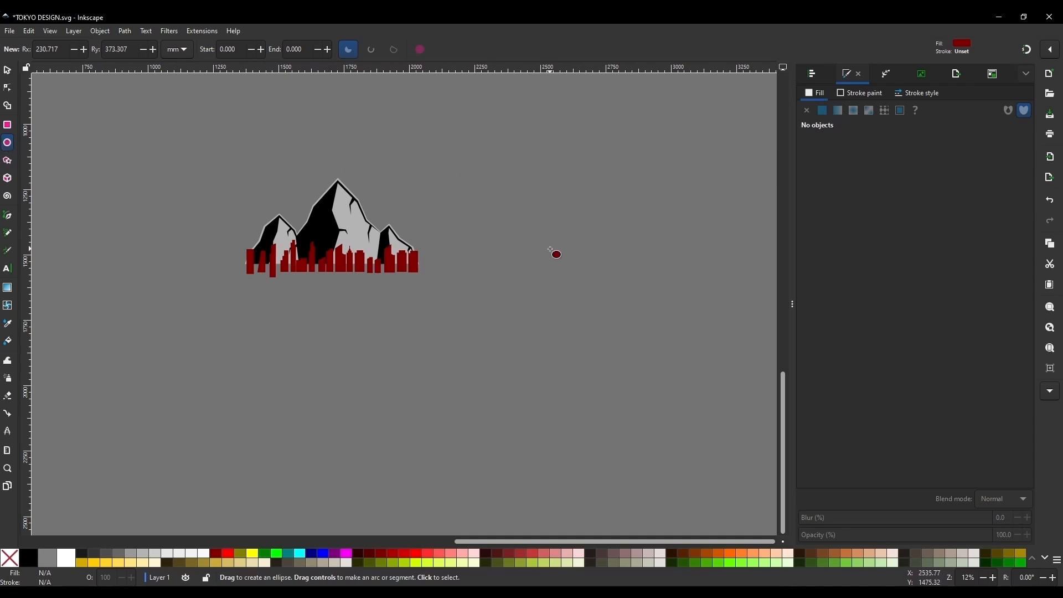
drag(577, 247, 671, 328)
click(7, 72)
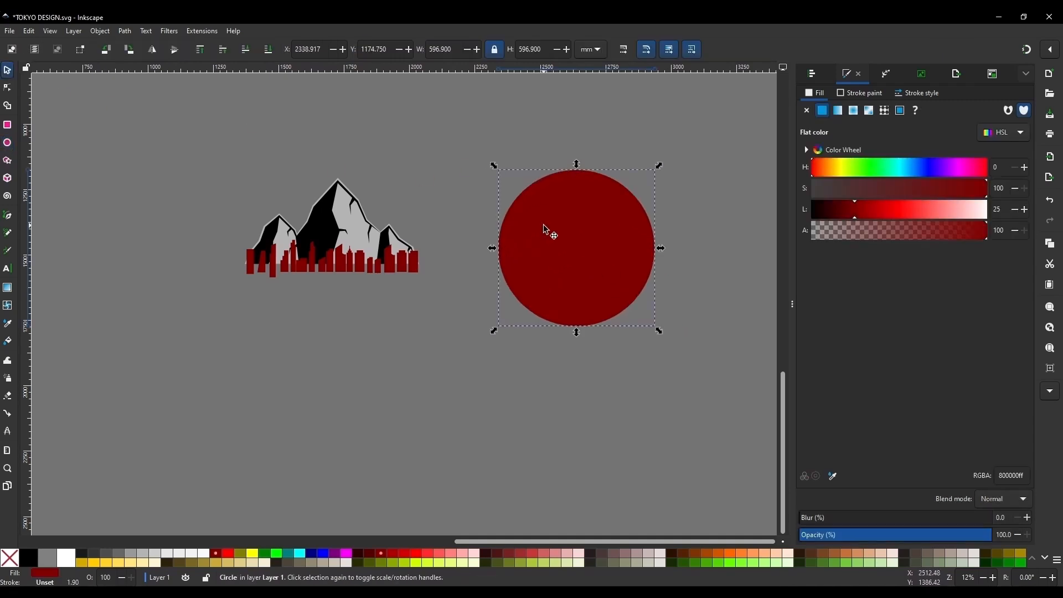
drag(571, 244, 545, 223)
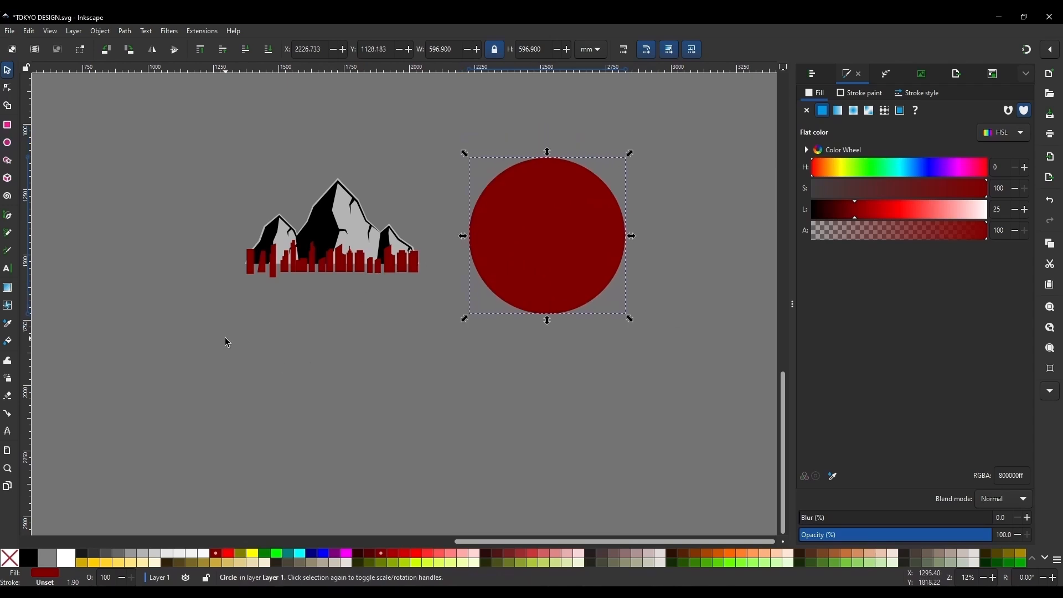
Step: Draw a thin horizontal dark red rectangle about 688 × 12 mm to the right of the circle
scroll(221, 311, down, 2)
scroll(309, 282, up, 1)
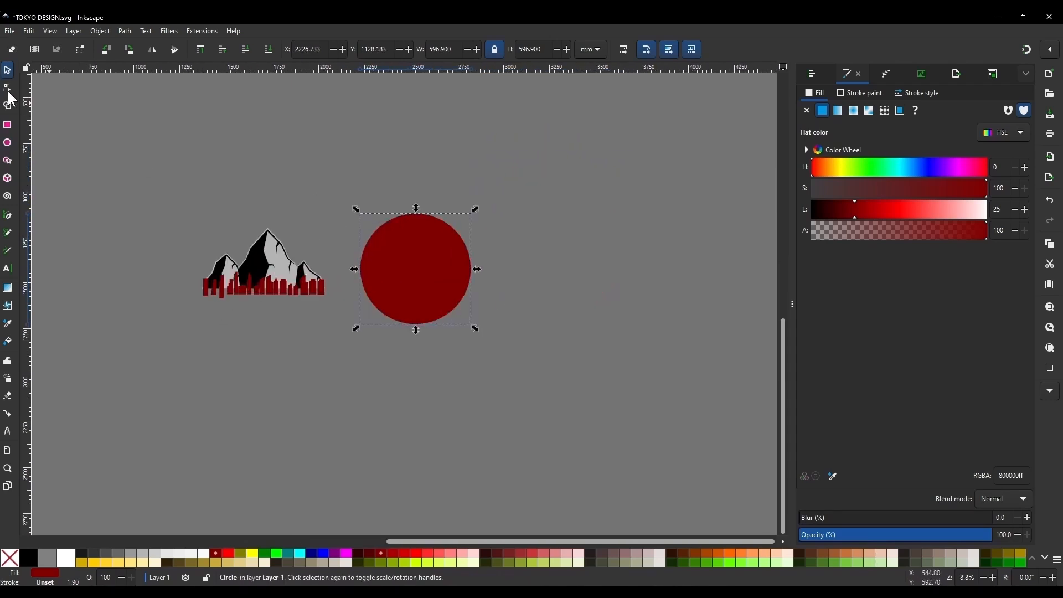
key(Escape)
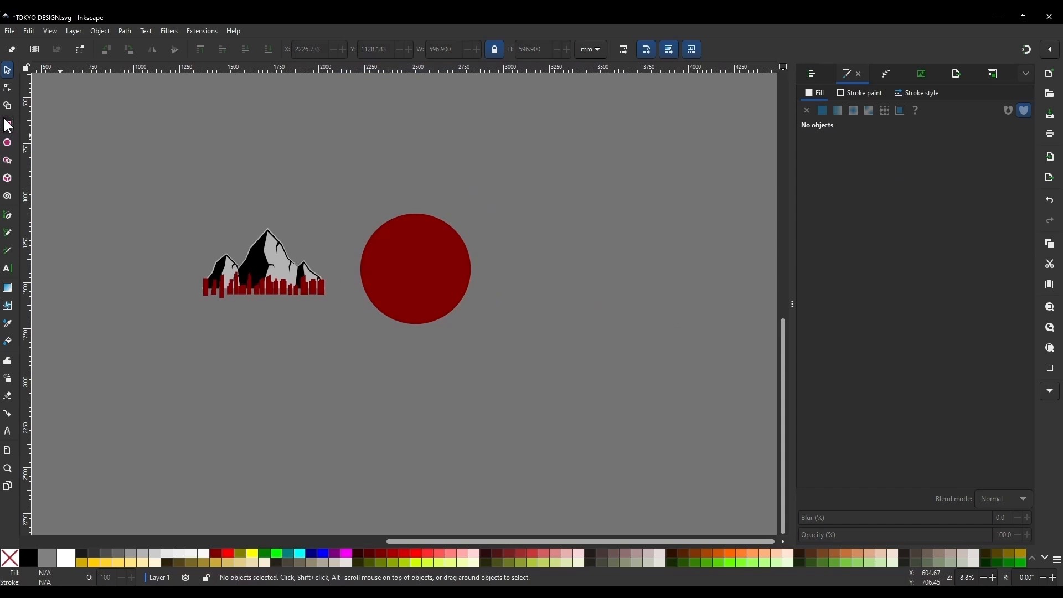
click(8, 124)
drag(520, 216, 648, 218)
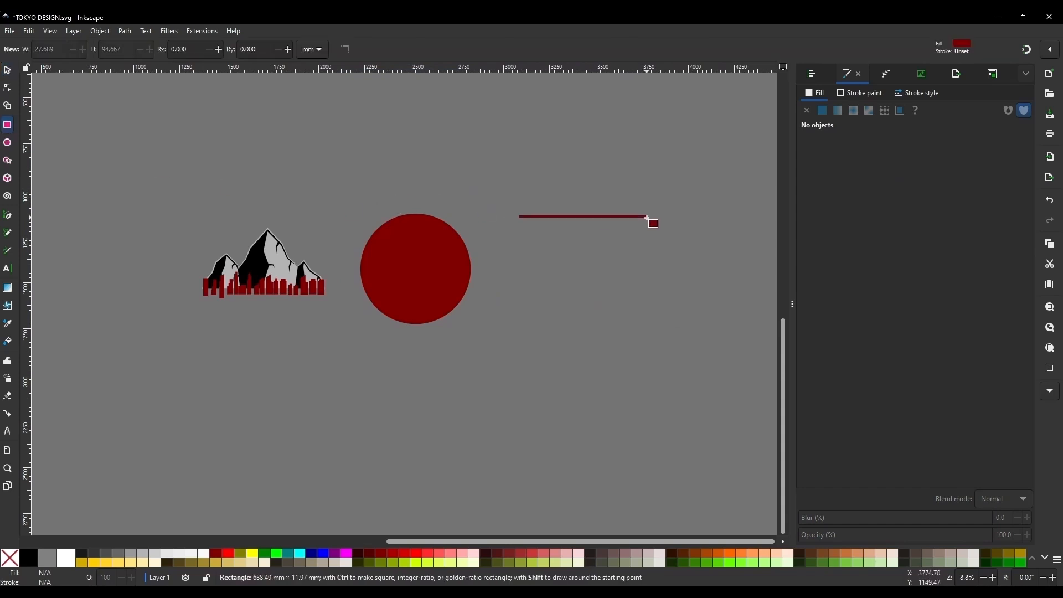
key(s)
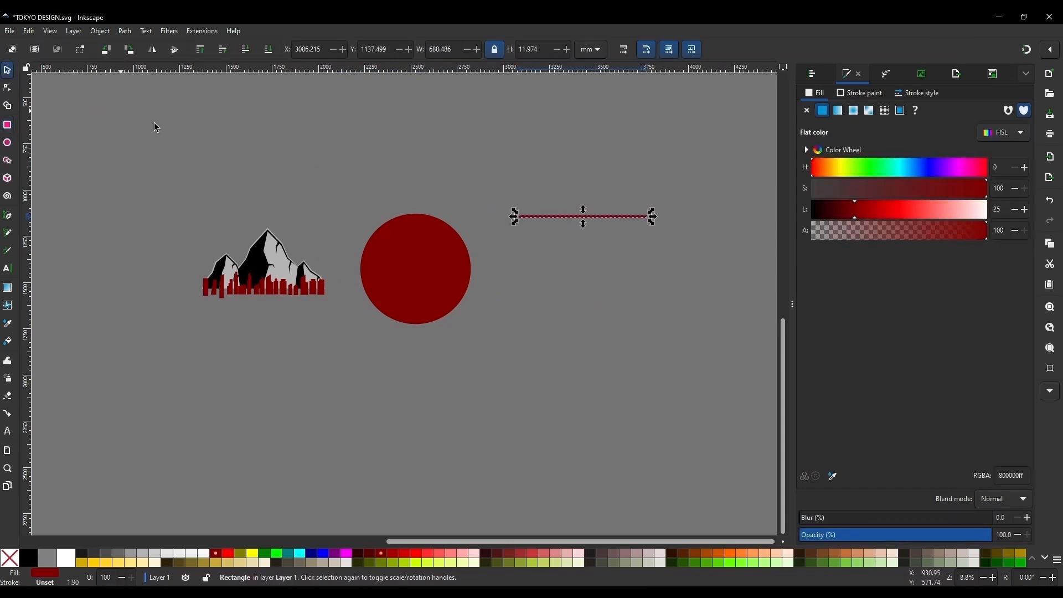
Step: Duplicate the thin bar, place the copy about 455 mm below it and thicken the copy to about 39 mm
key(ctrl+d)
drag(615, 216, 586, 299)
click(508, 249)
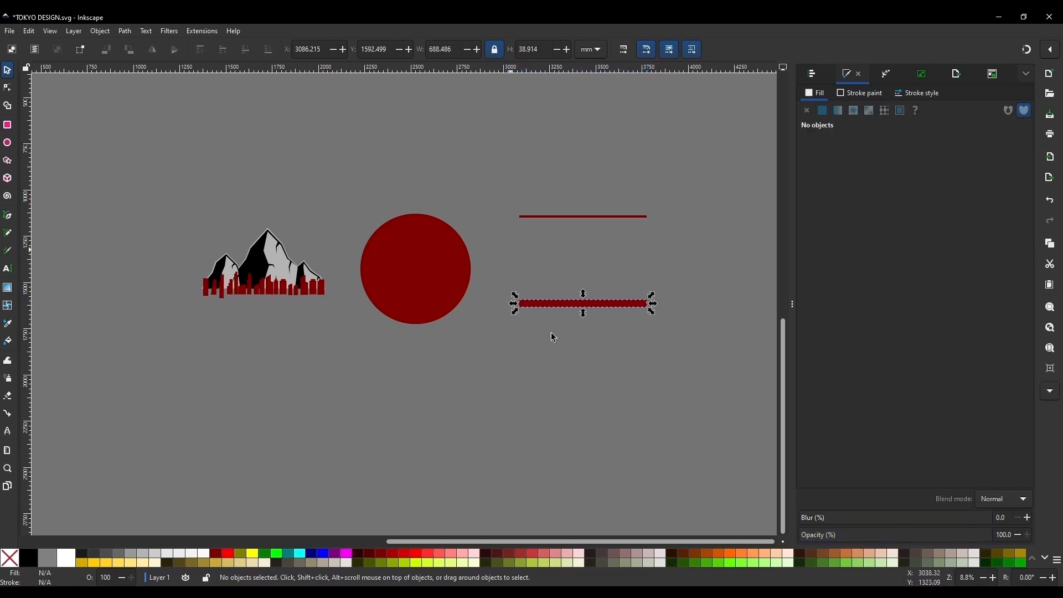
Step: Reduce the lower bar's height to about 27 mm, keeping its width
drag(689, 333, 494, 256)
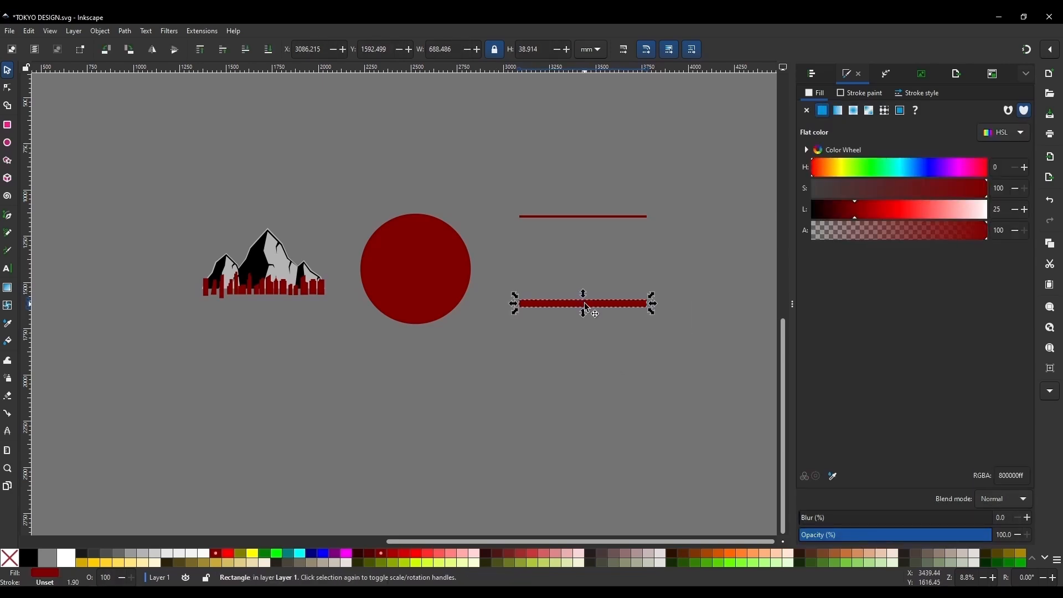
ctrl+scroll(587, 308, up, 5)
drag(575, 277, 575, 290)
click(546, 256)
ctrl+scroll(589, 344, down, 5)
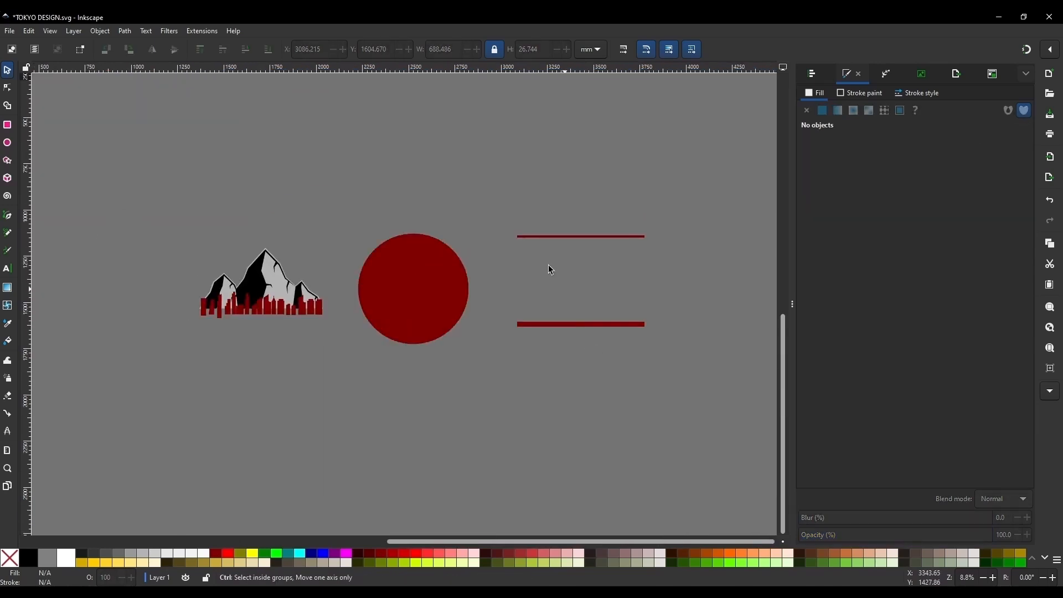
Step: Reduce the upper bar's height to about 9 mm, keeping its width, and compare it with the lower bar
click(584, 236)
ctrl+scroll(585, 229, up, 3)
click(557, 205)
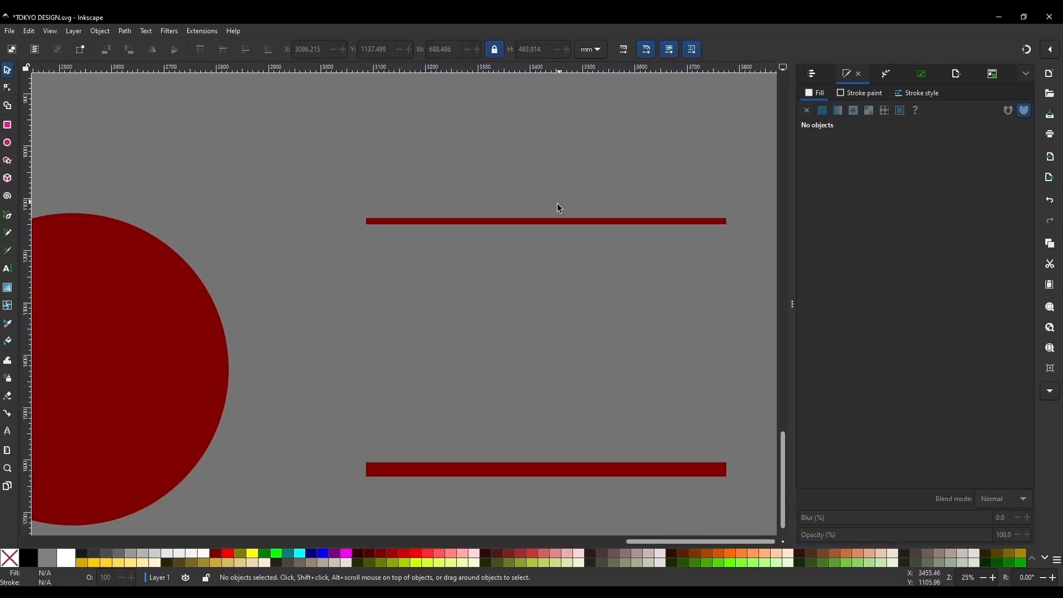
ctrl+scroll(547, 222, up, 1)
click(547, 222)
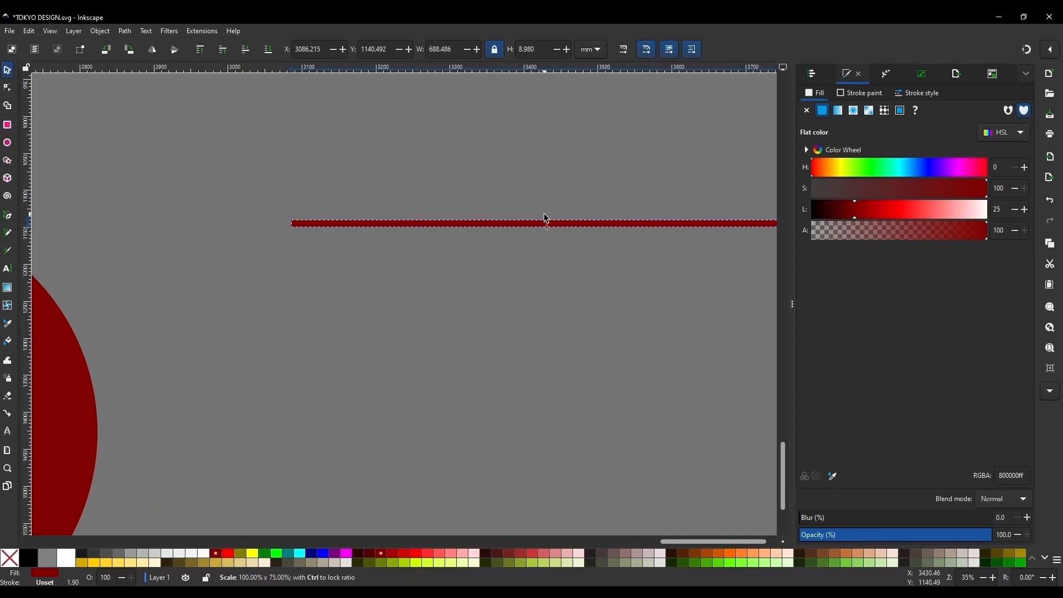
ctrl+scroll(554, 227, down, 3)
drag(452, 207, 657, 447)
ctrl+scroll(534, 222, up, 3)
click(561, 226)
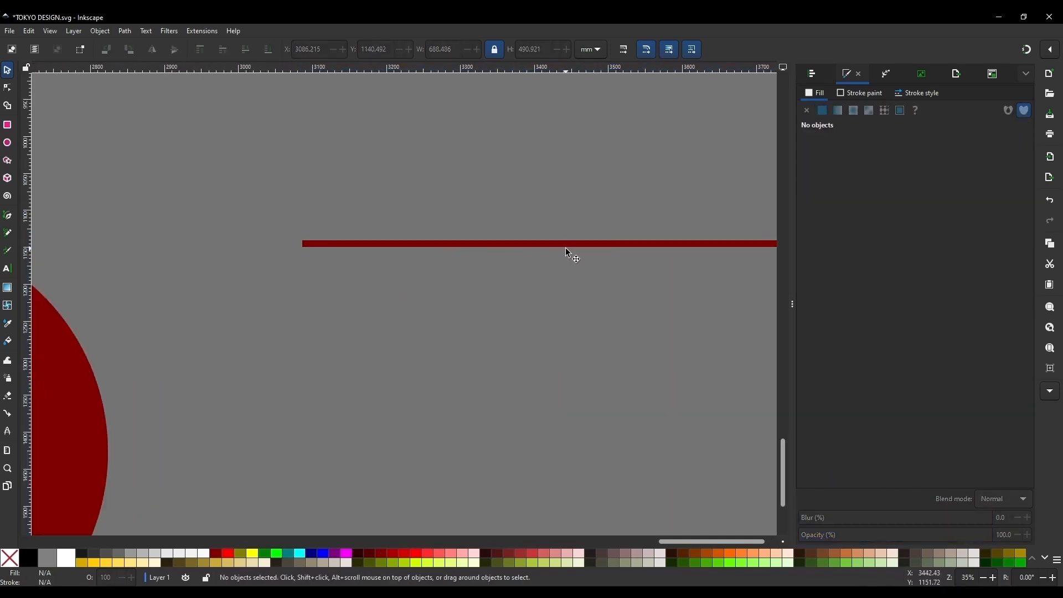
ctrl+scroll(576, 252, down, 3)
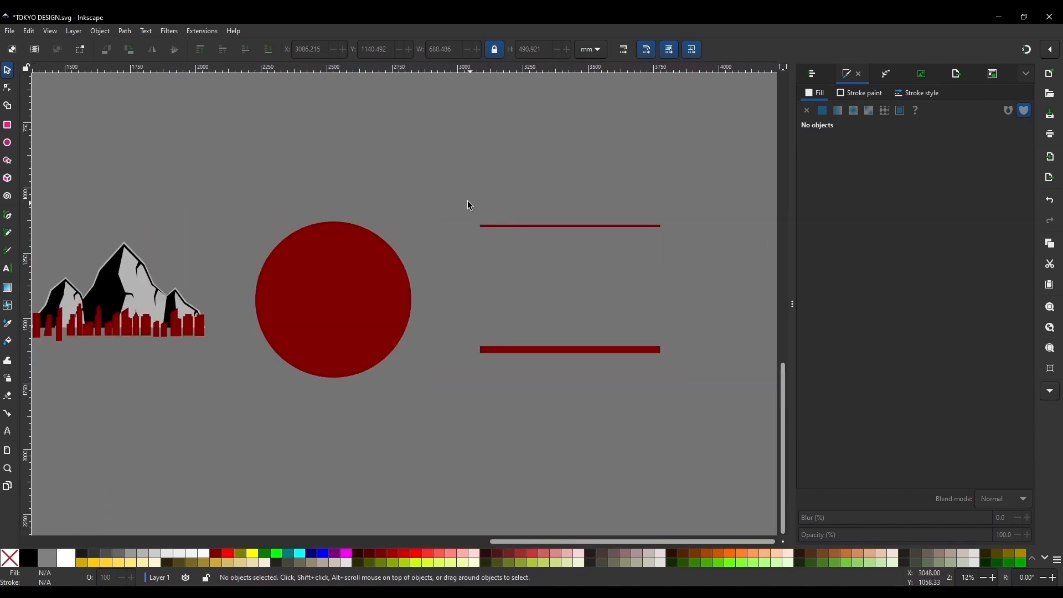
Step: Convert both the upper and lower bars from rectangles to paths
drag(469, 205, 720, 387)
ctrl+scroll(688, 297, down, 2)
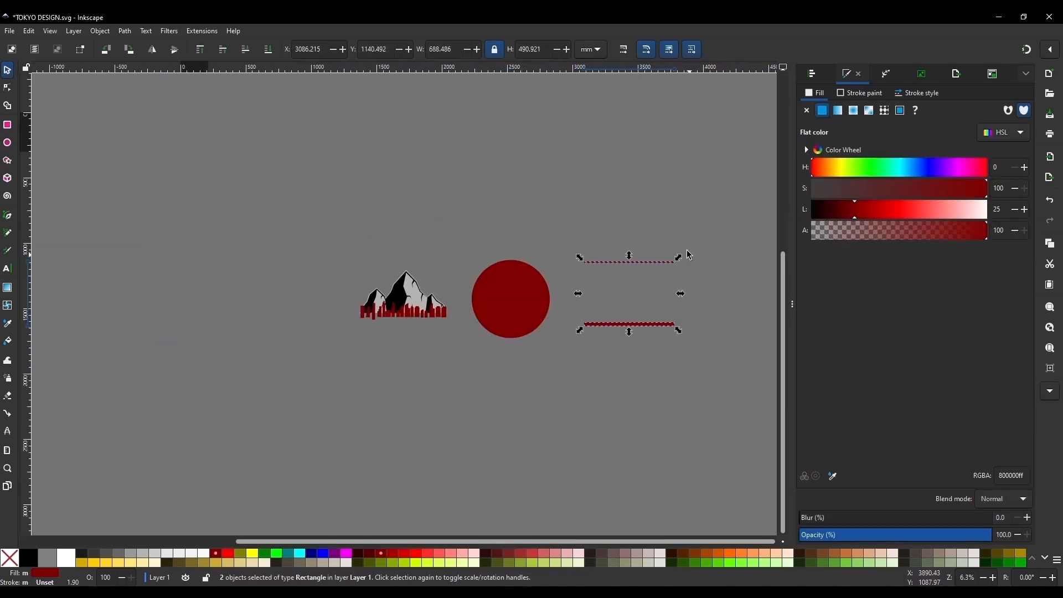
click(123, 31)
click(141, 43)
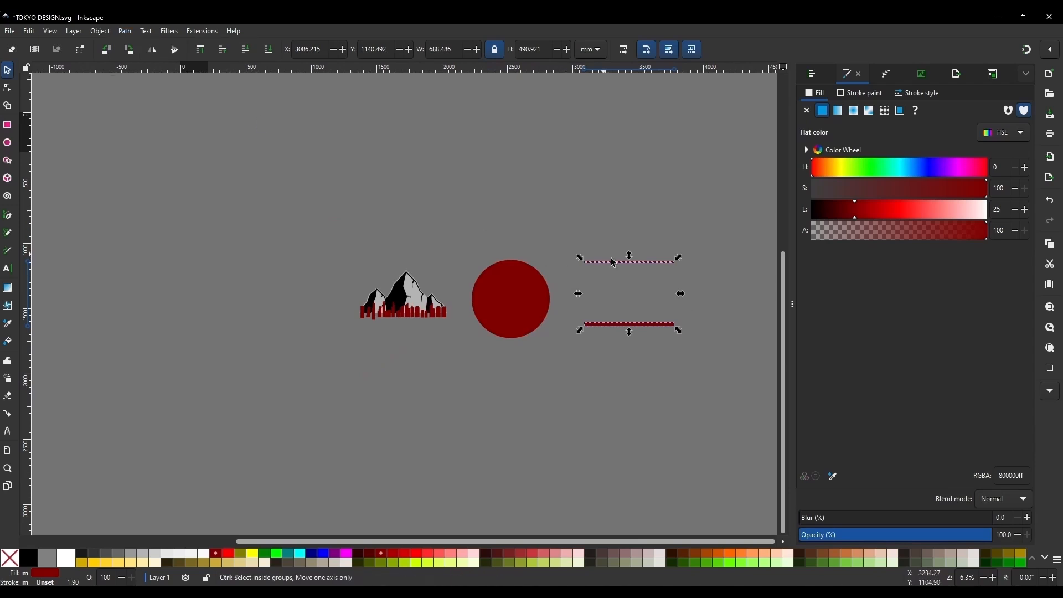
Step: Interpolate between the two bars with 7 steps, exponent 1.0, equal-length segments and duplicated endpaths
ctrl+scroll(613, 263, up, 3)
scroll(585, 178, down, 3)
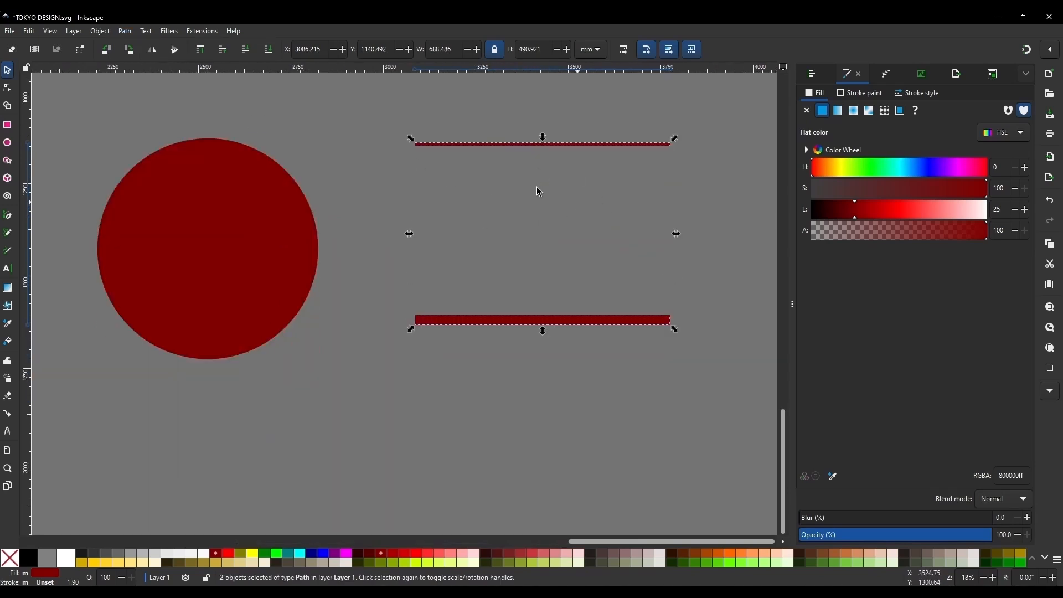
click(201, 32)
mouse_move(260, 157)
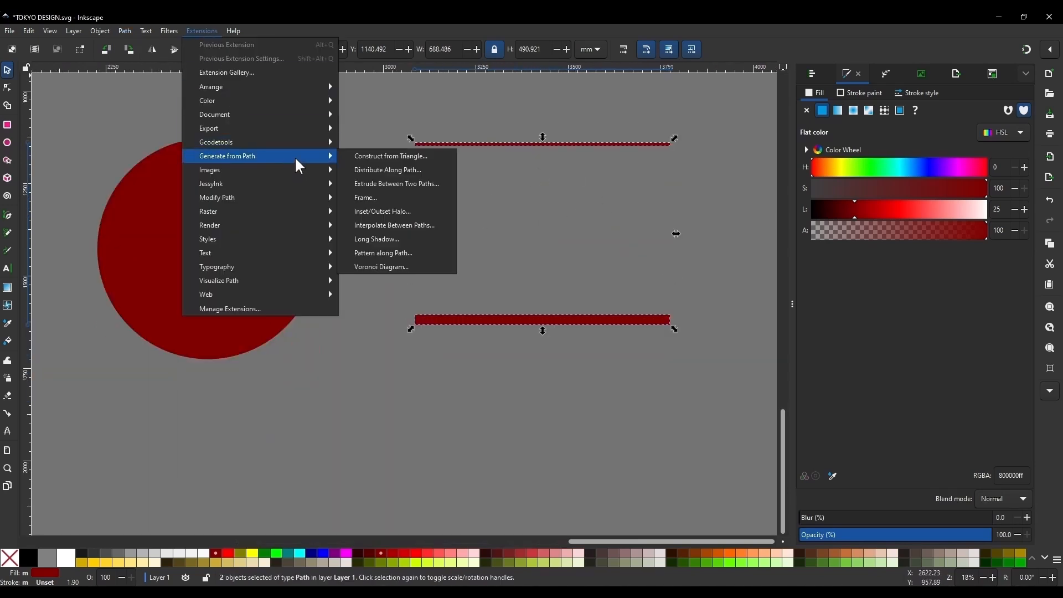
click(395, 226)
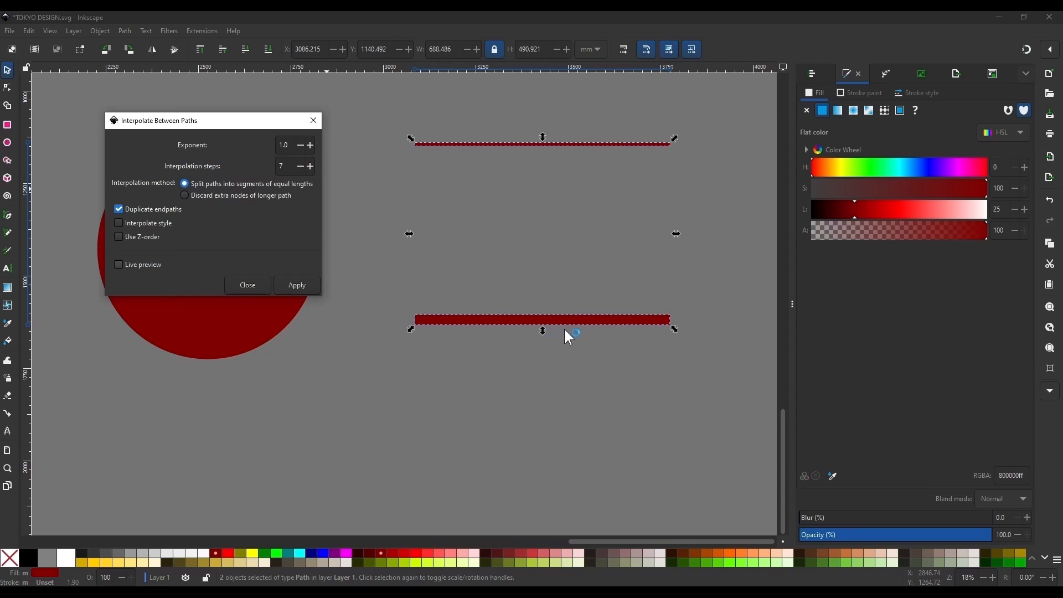
click(119, 264)
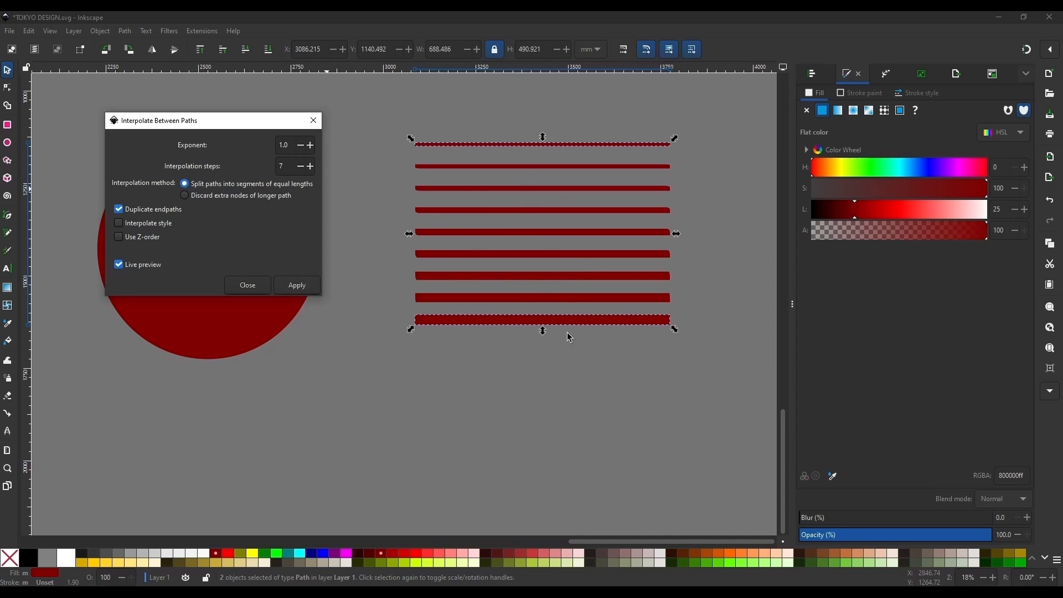
click(288, 284)
click(254, 285)
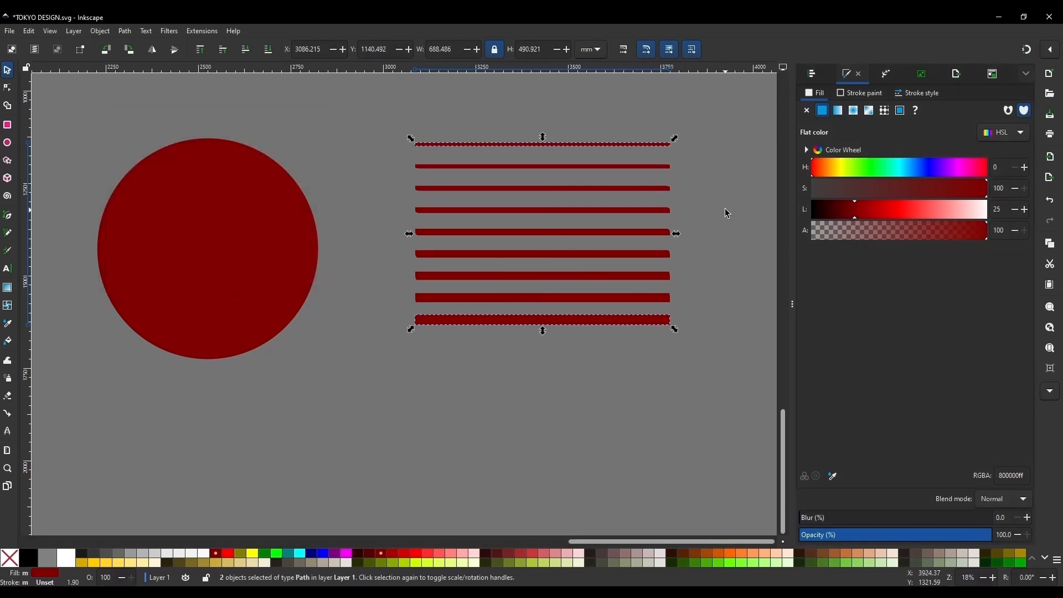
Step: Delete the two original bars, leaving the group of nine interpolated bars beside the circle
click(725, 176)
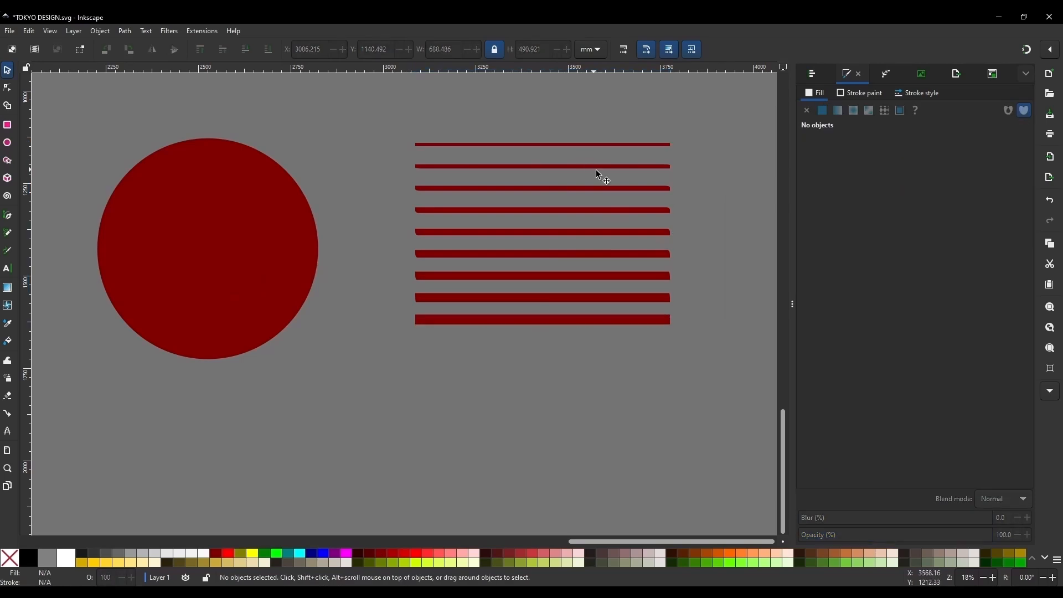
drag(606, 167, 509, 162)
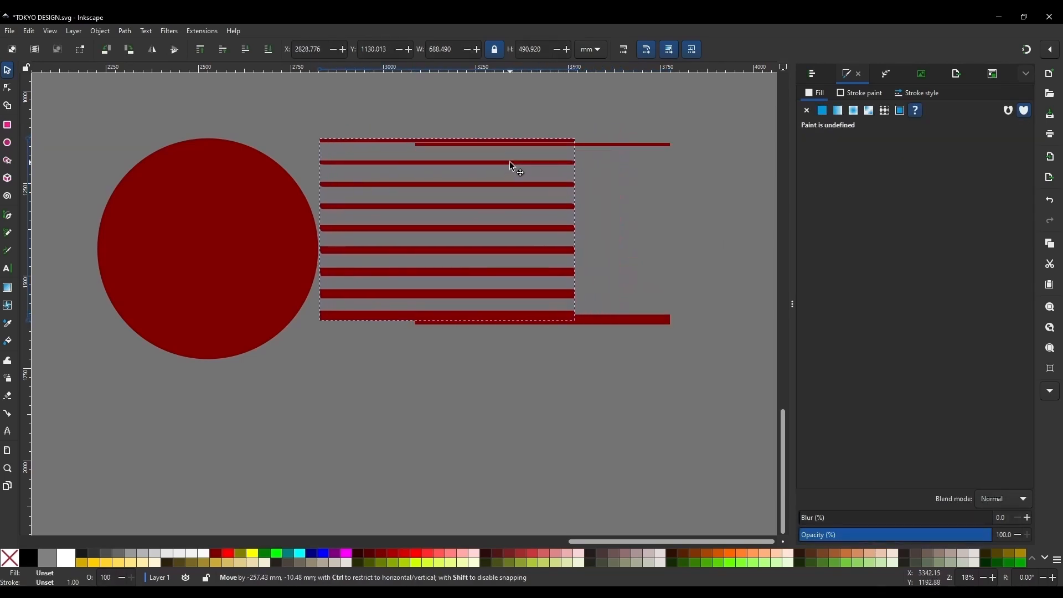
click(664, 144)
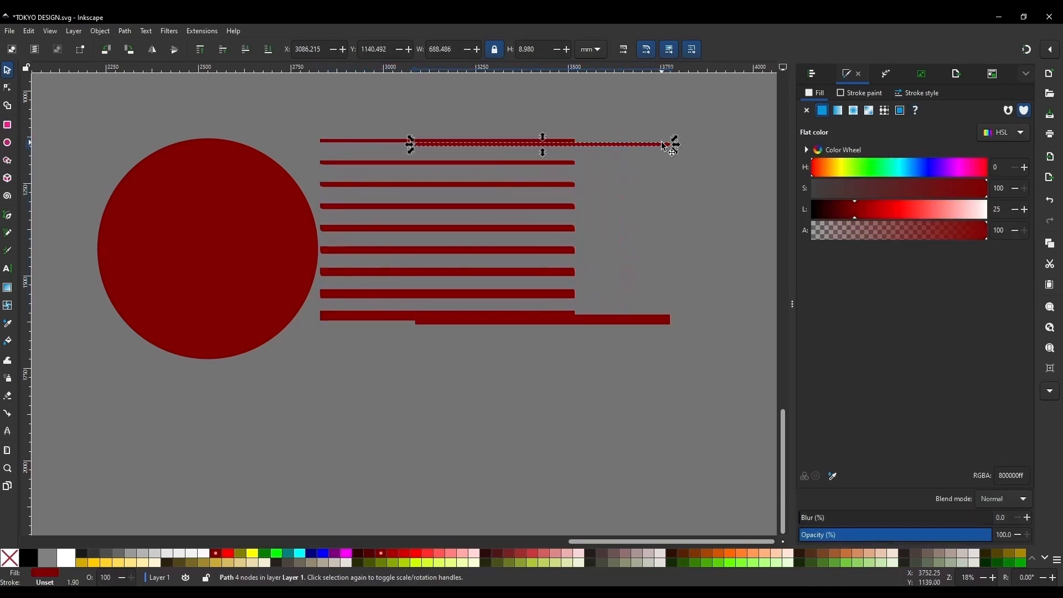
key(Delete)
click(646, 322)
key(Delete)
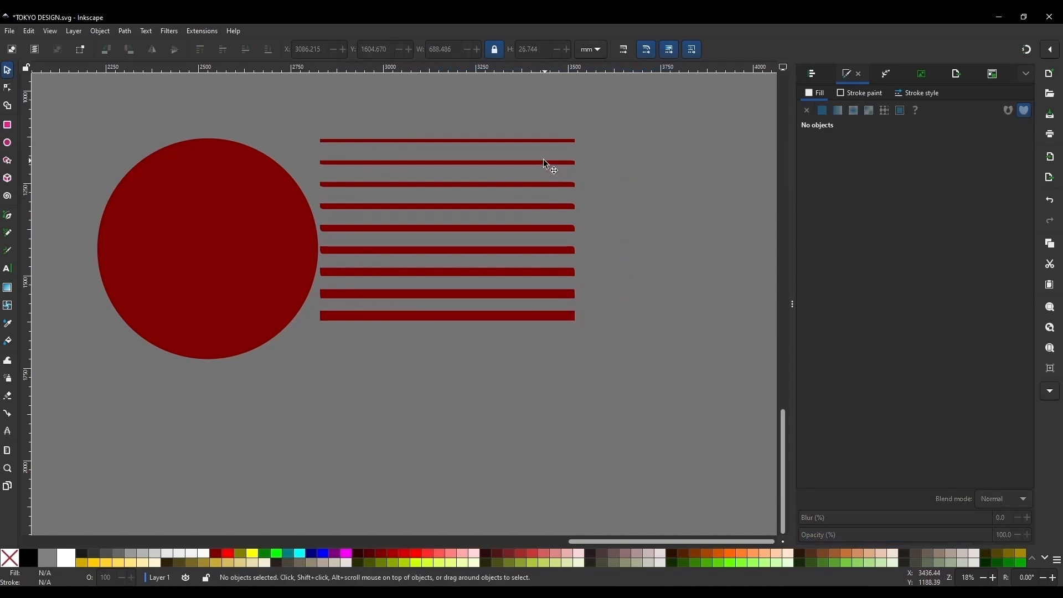
drag(540, 142, 614, 151)
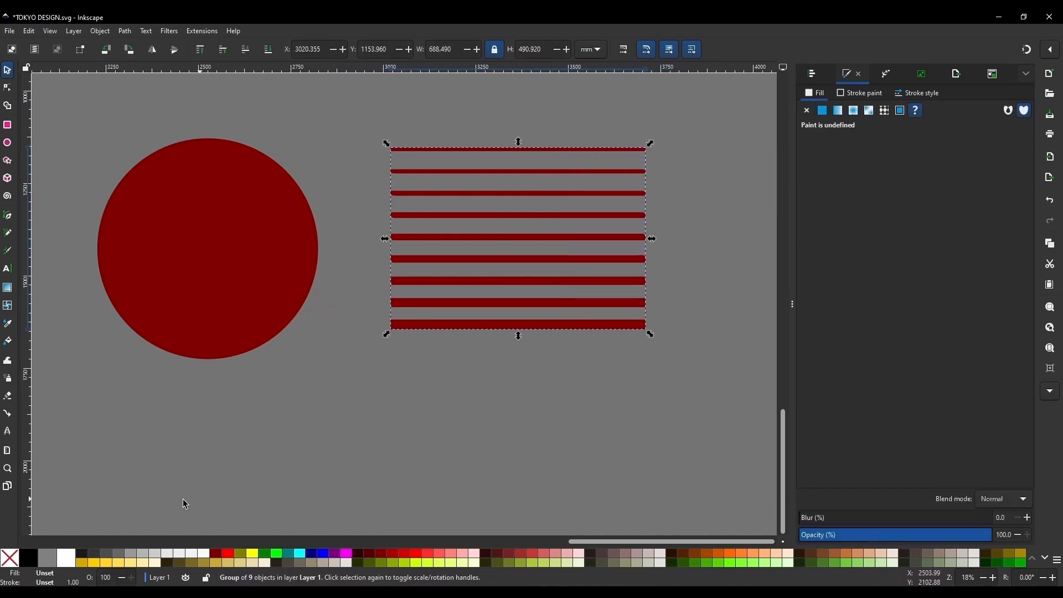
Step: Fill the interpolated bar group with black and move it over the red circle, spanning its full width
click(34, 557)
scroll(703, 310, down, 2)
scroll(444, 273, up, 1)
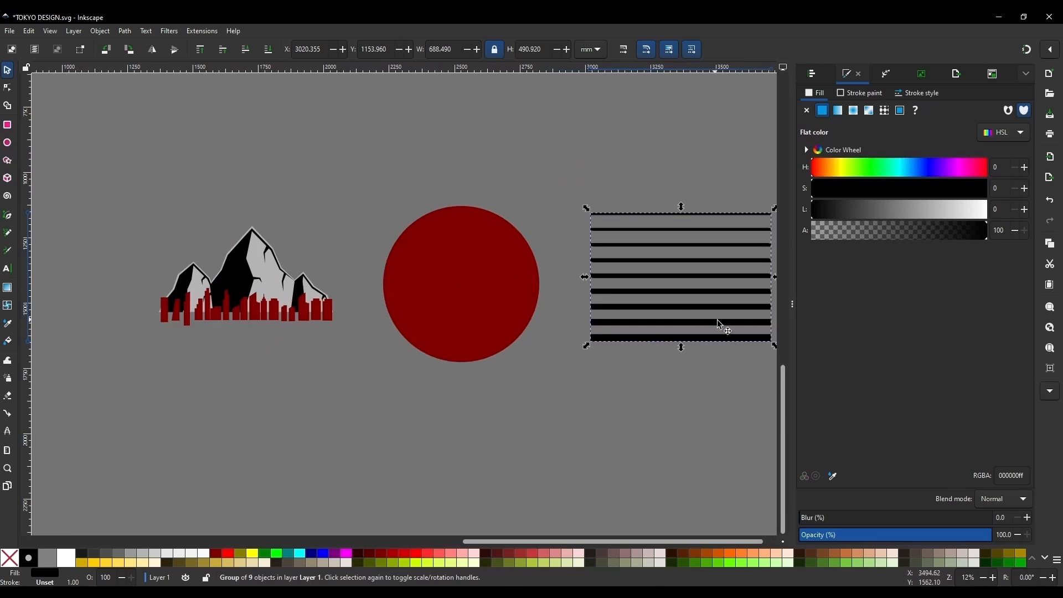
drag(722, 327, 510, 338)
Step: Centre the black bar group vertically on the red circle, aligning relative to the last selected object
shift+click(477, 216)
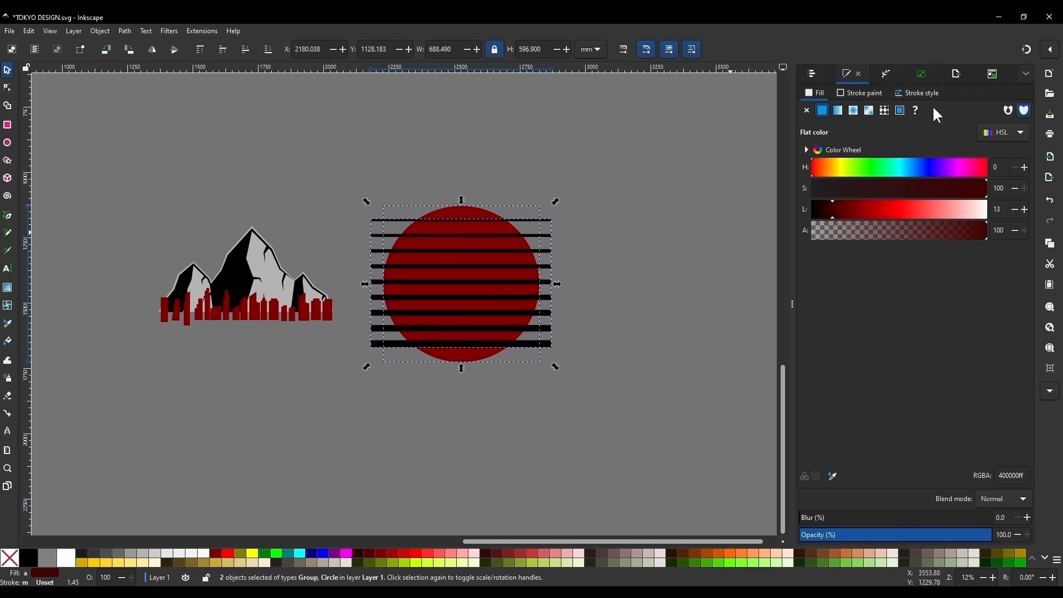
click(813, 74)
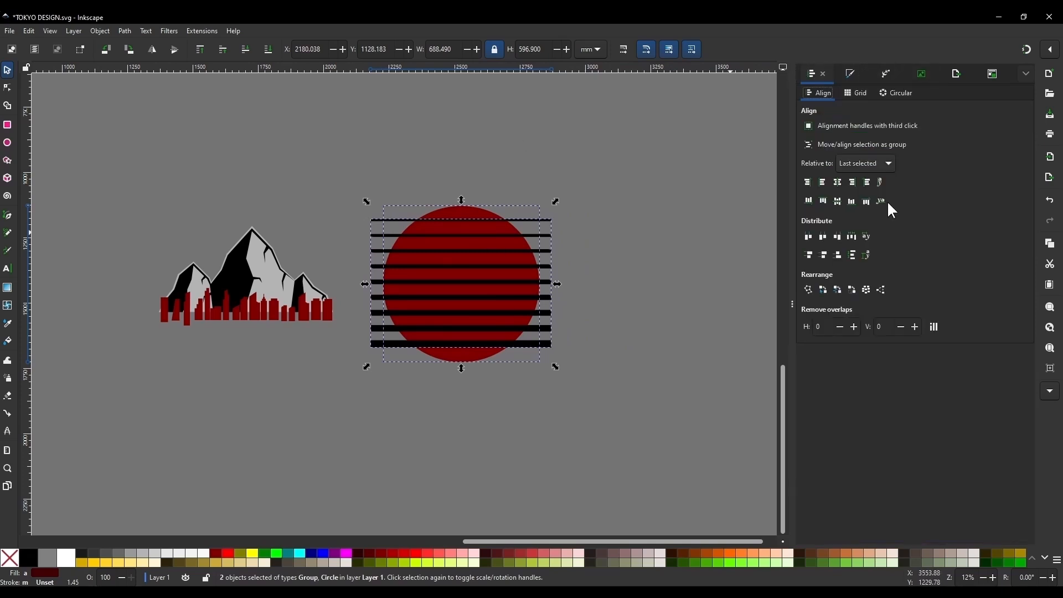
click(838, 202)
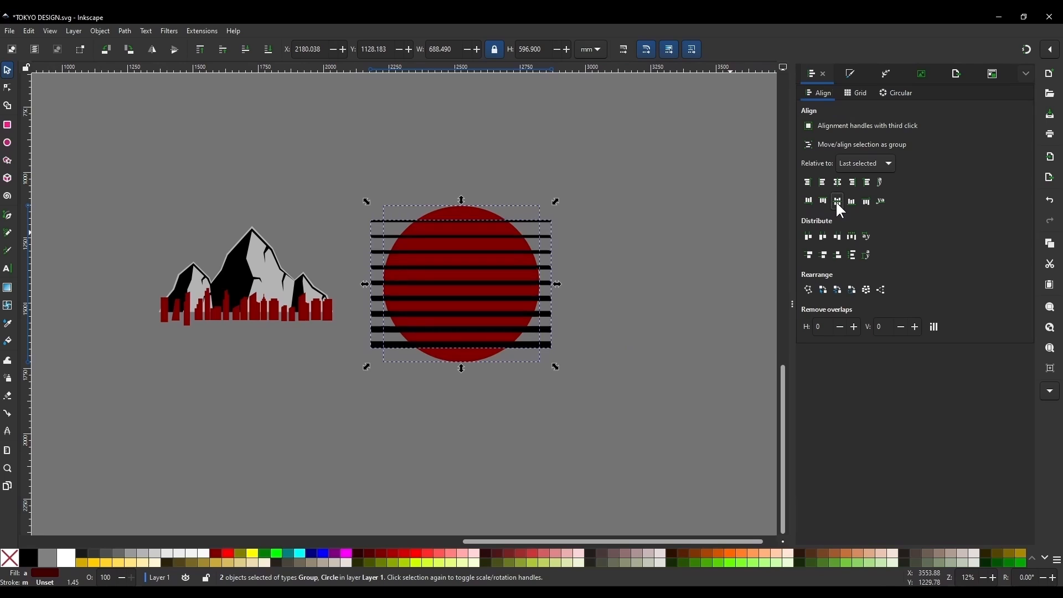
click(617, 252)
Step: Try to subtract the grouped black bars from the red circle with Difference
click(532, 222)
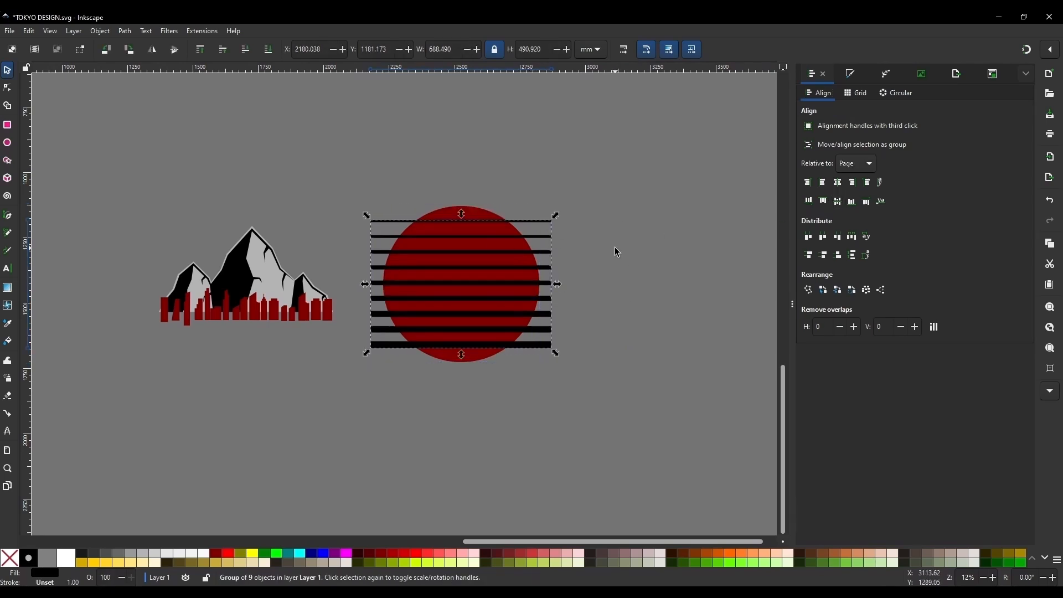
shift+click(484, 214)
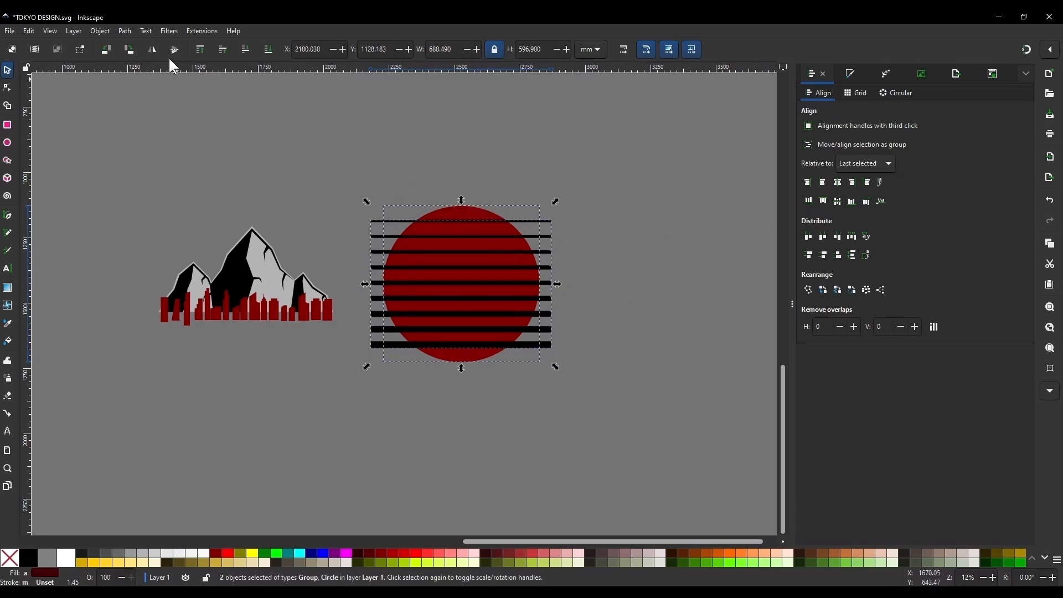
click(126, 30)
click(141, 96)
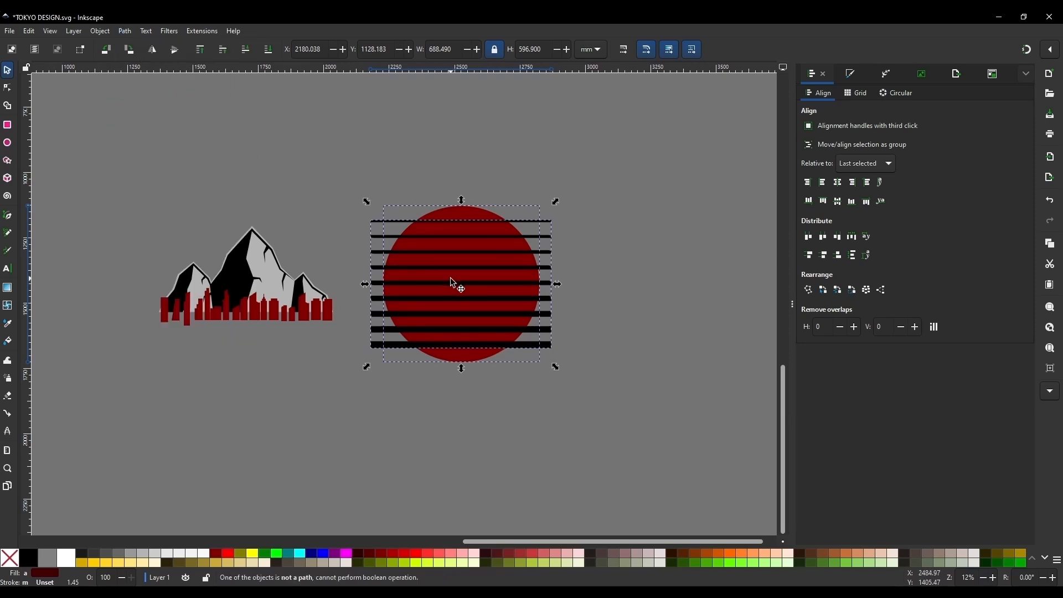
click(594, 231)
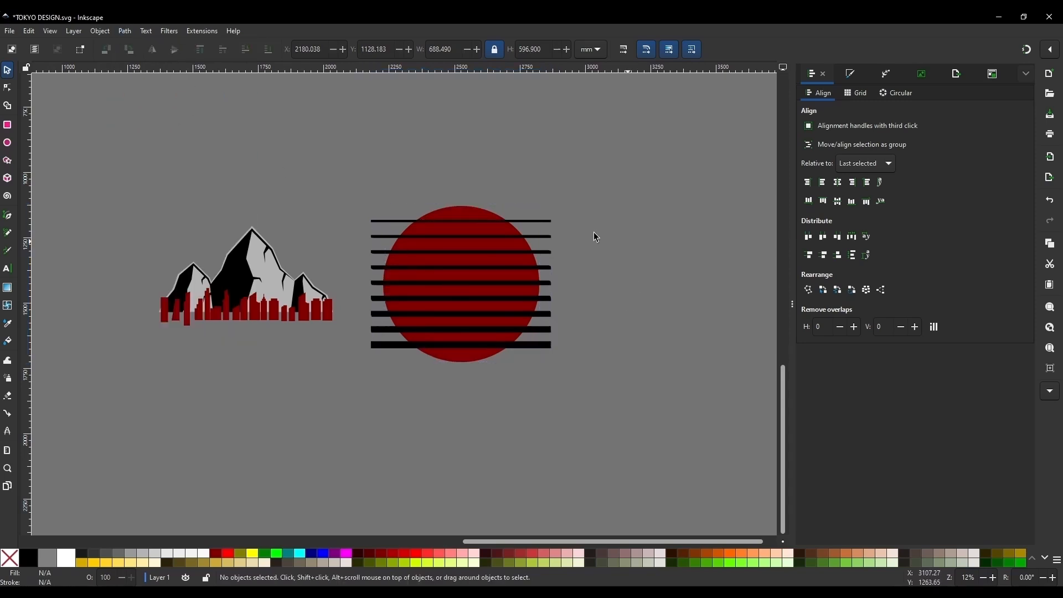
Step: Ungroup the nine black bars and merge them into a single path with Union
click(515, 219)
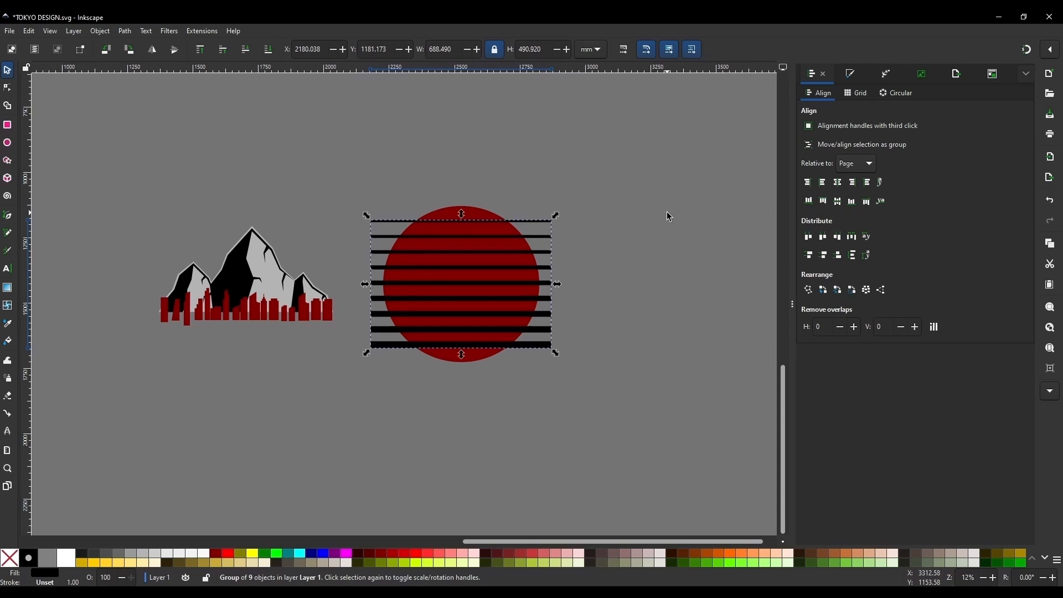
key(ctrl+shift+g)
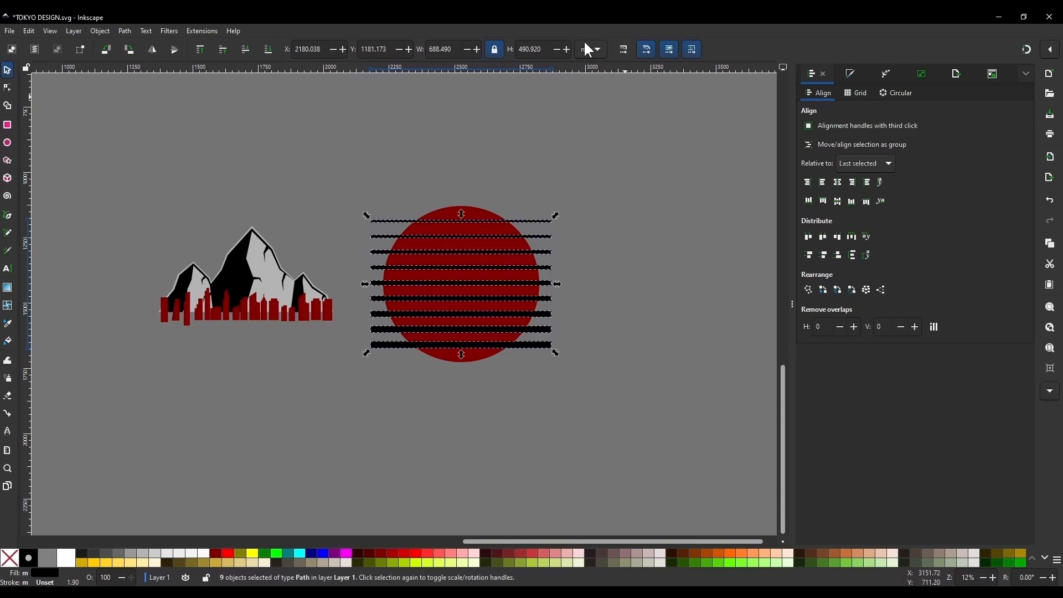
click(126, 31)
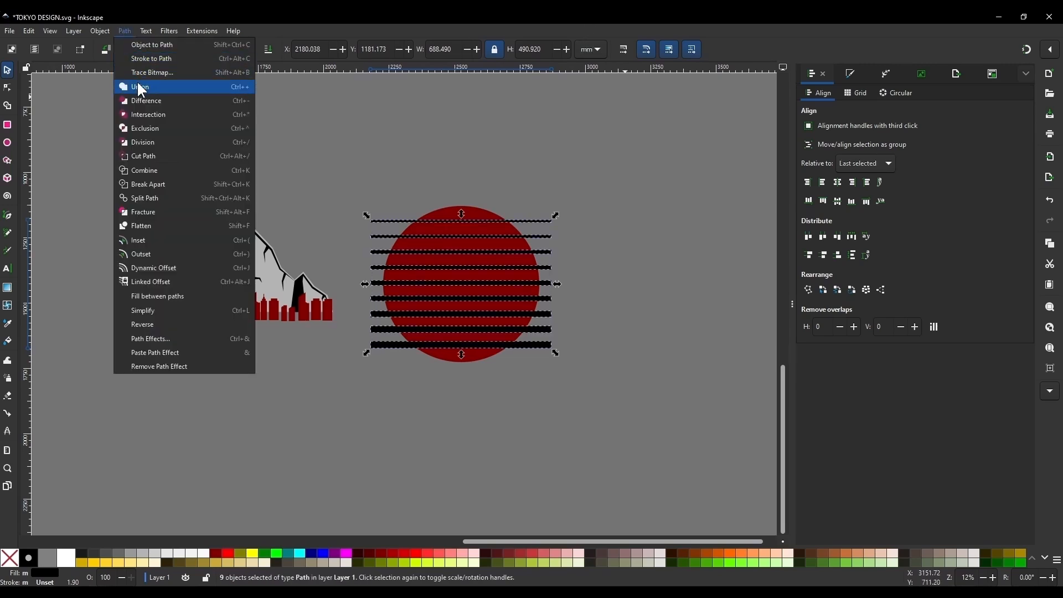
click(142, 88)
Step: Subtract the merged bars from the red circle with Difference to cut graduated stripes through the sun
shift+click(485, 215)
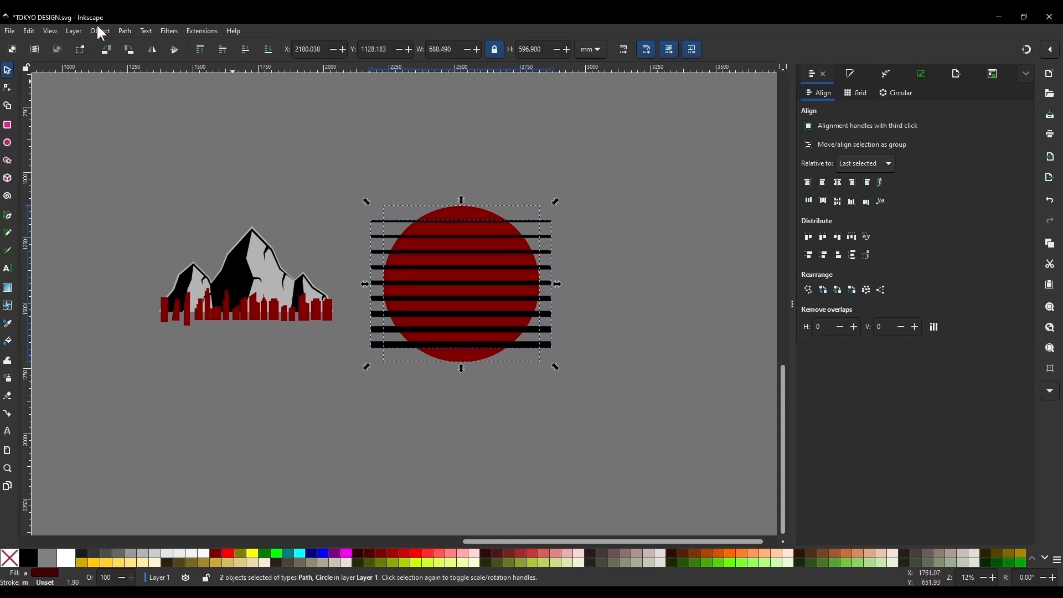
click(125, 31)
click(142, 103)
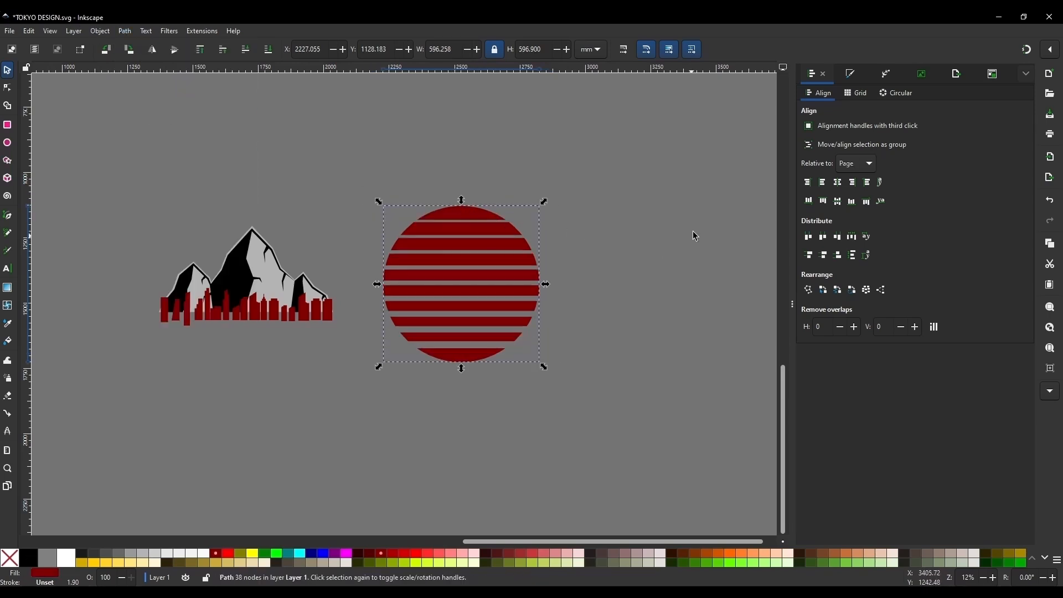
Step: Place the striped sun behind the mountains and skyline, and enlarge it to about 705 mm wide
scroll(693, 236, down, 1)
scroll(250, 257, up, 1)
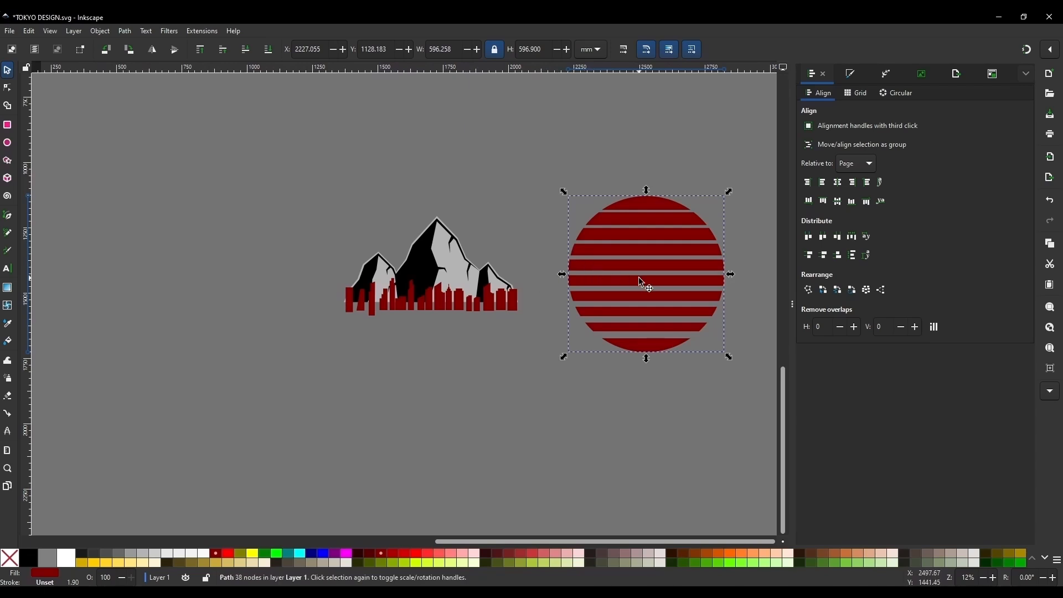
drag(639, 277, 427, 251)
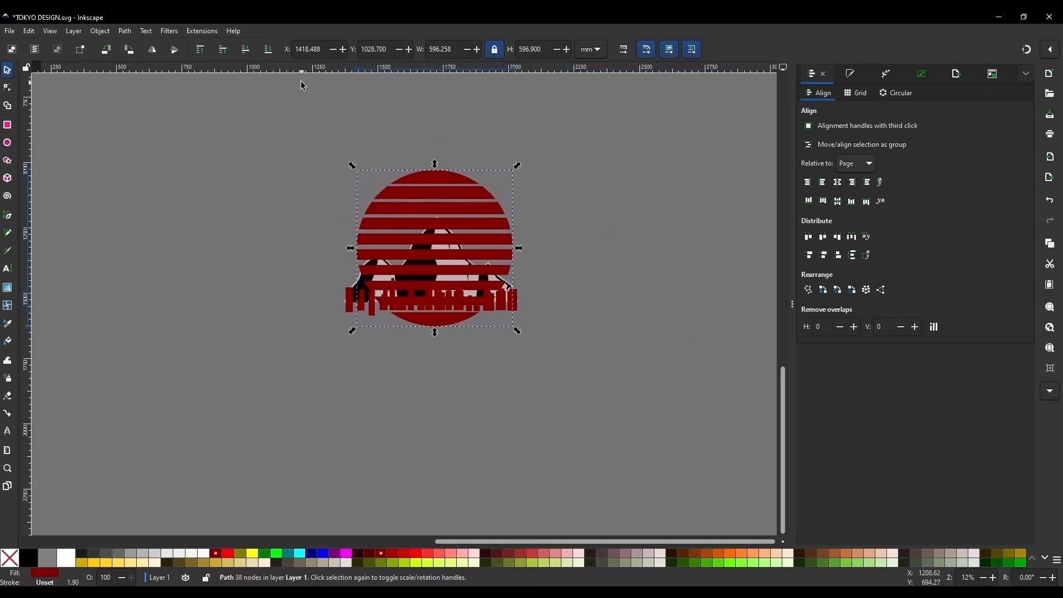
click(266, 50)
scroll(451, 191, up, 1)
drag(451, 195, 441, 143)
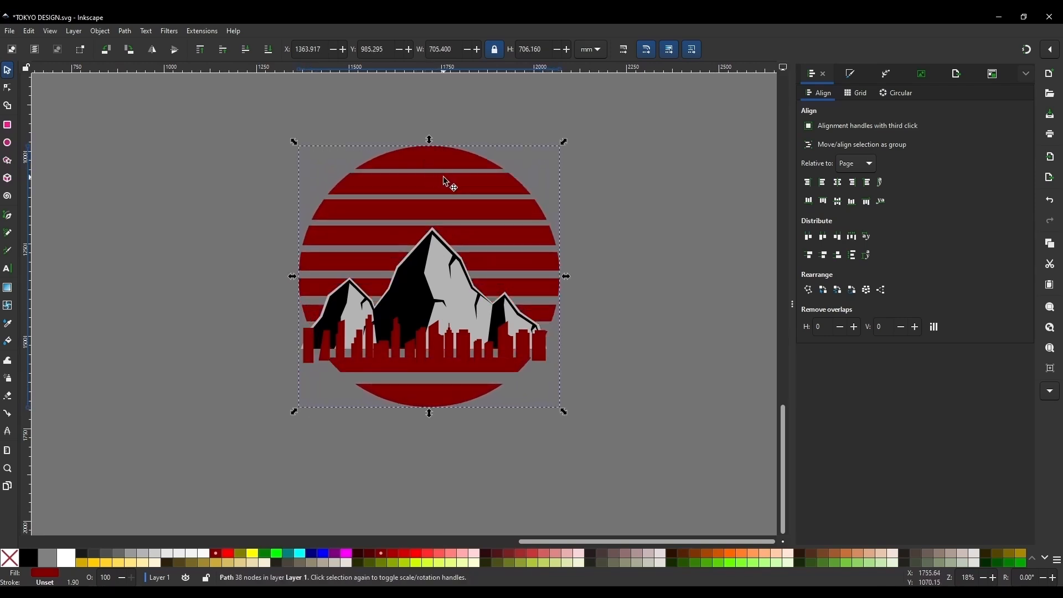
Step: Centre the striped sun horizontally on the mountain group
shift+click(473, 274)
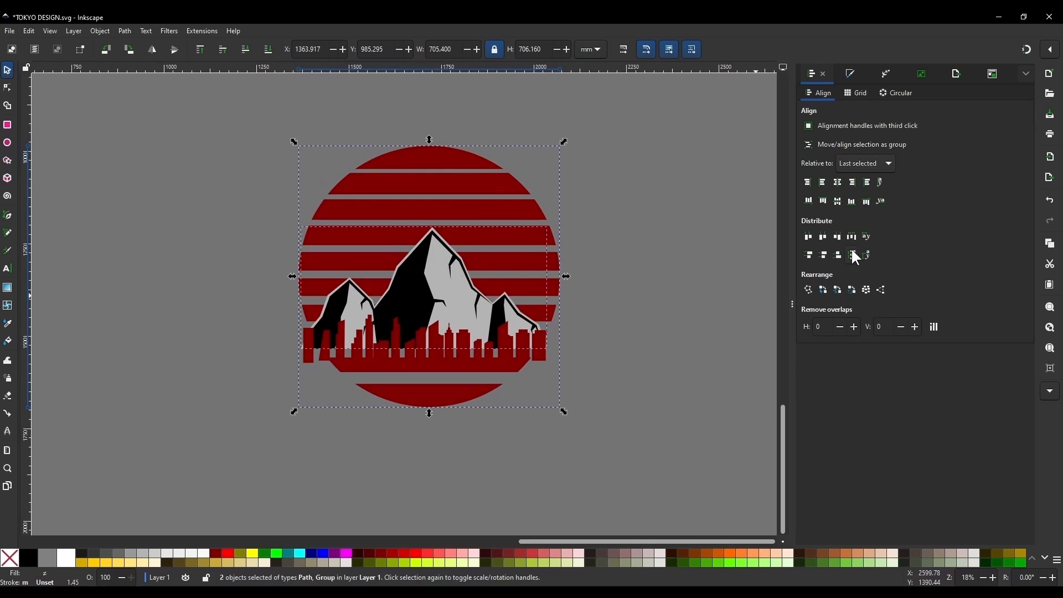
click(837, 181)
click(622, 279)
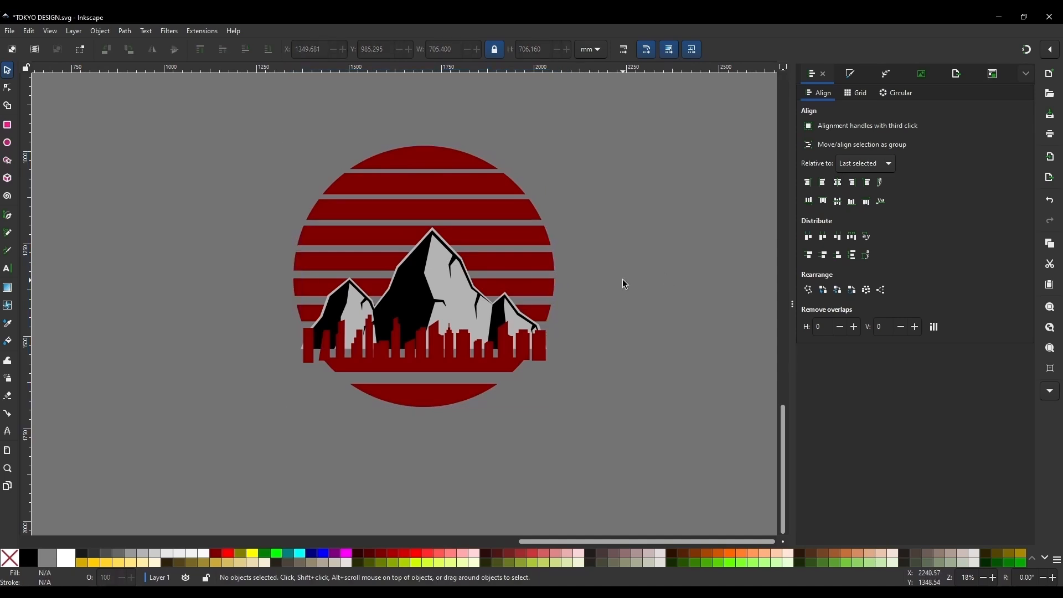
Step: Nudge the striped sun slightly to the right behind the mountains
scroll(615, 277, down, 1)
scroll(514, 277, up, 2)
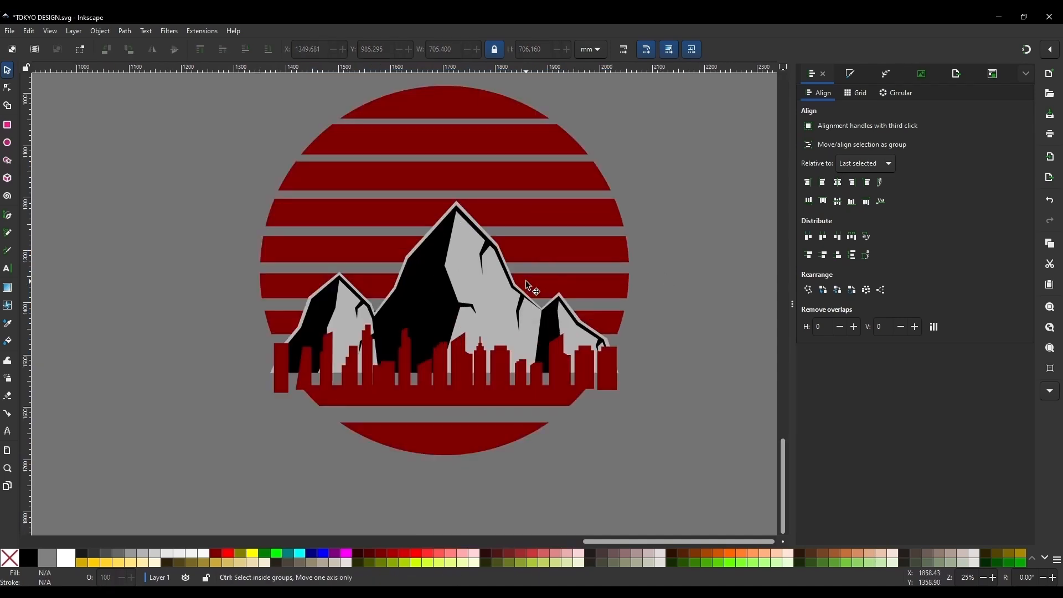
scroll(450, 261, down, 1)
scroll(475, 241, down, 1)
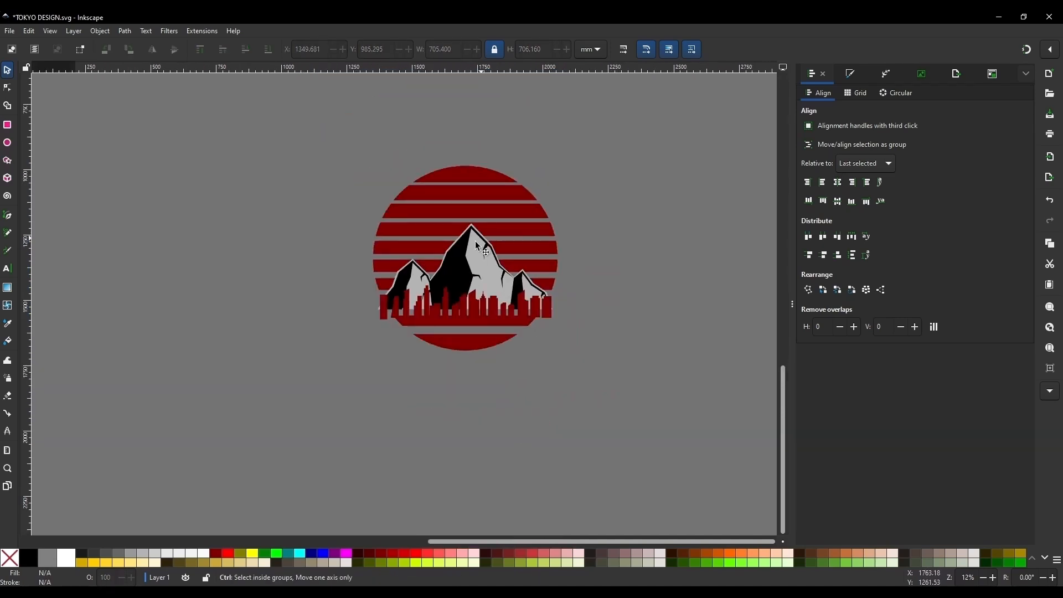
scroll(486, 258, up, 1)
click(506, 198)
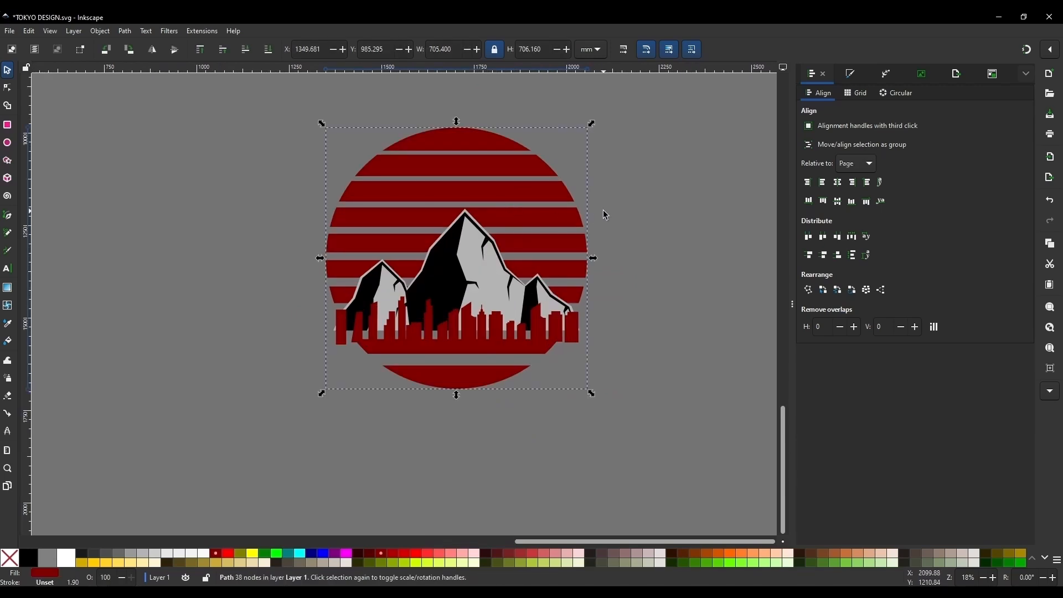
key(Right)
key(Right)
key(Right)
Step: Draw a black background rectangle about 1185 by 1412 mm, send it behind all the artwork and shift it upwards
scroll(483, 261, down, 1)
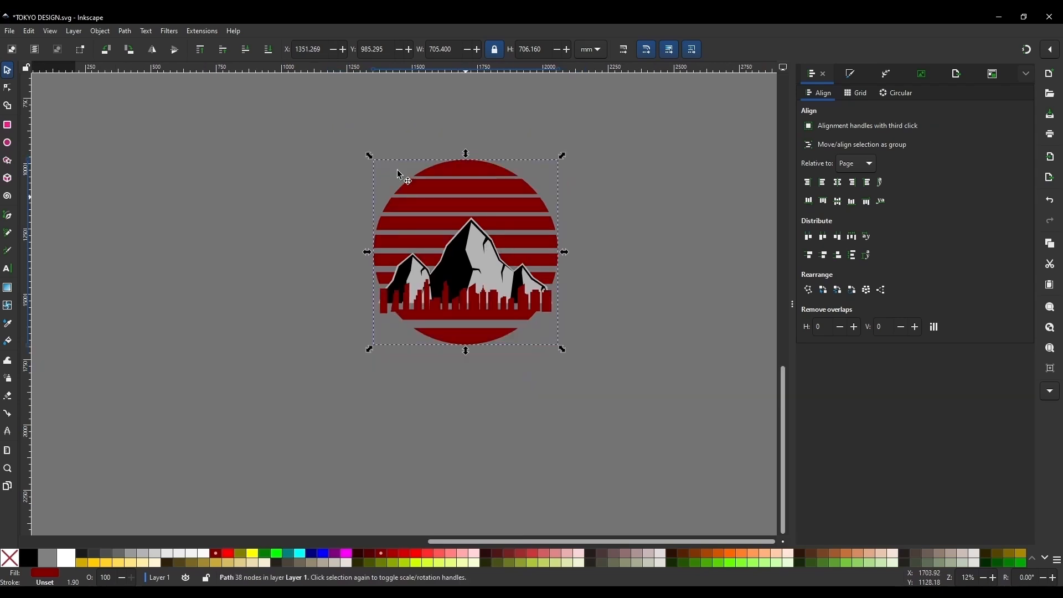
click(9, 124)
drag(312, 127, 622, 495)
click(8, 69)
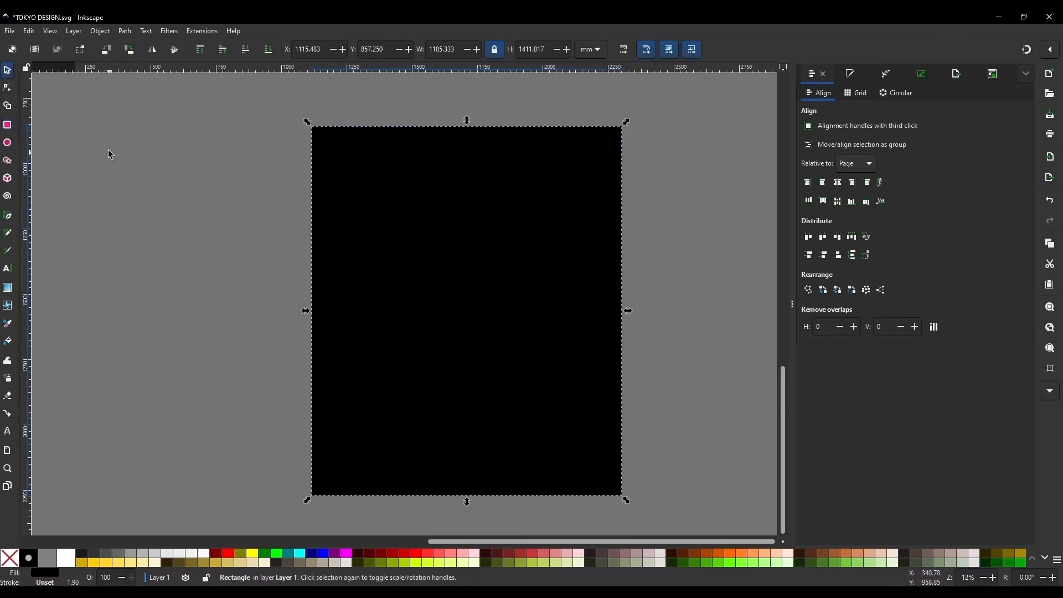
click(268, 50)
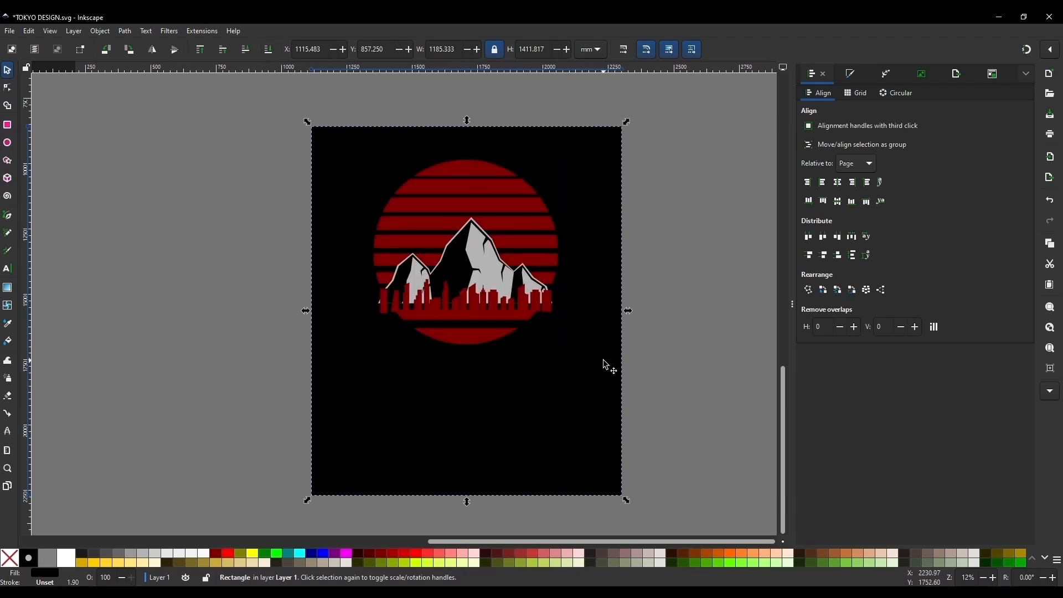
drag(606, 366, 606, 340)
Step: Recolour the city skyline black by sampling the background rectangle's colour
scroll(608, 332, up, 2)
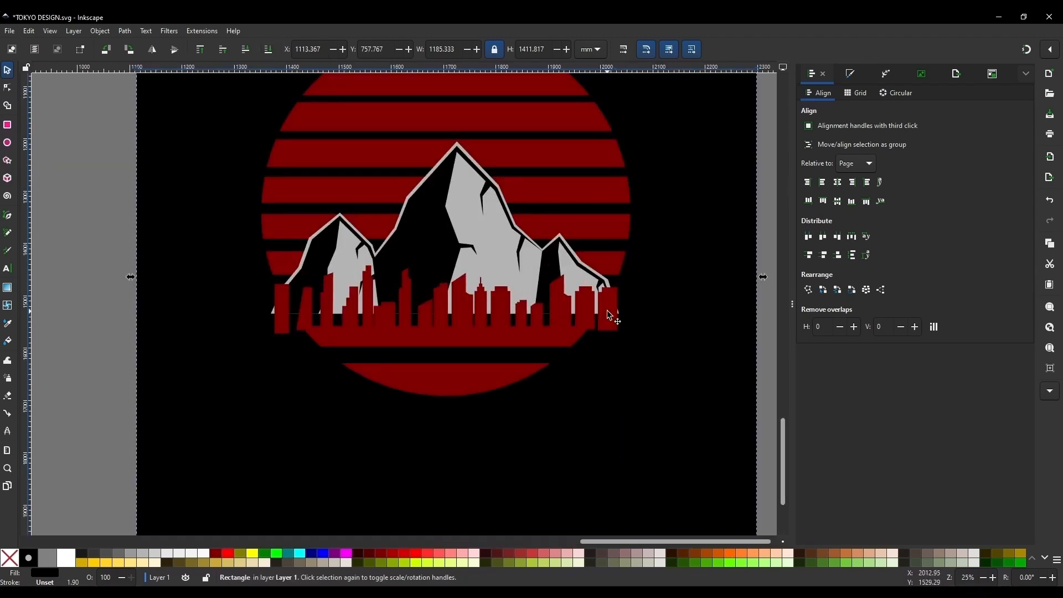
click(515, 304)
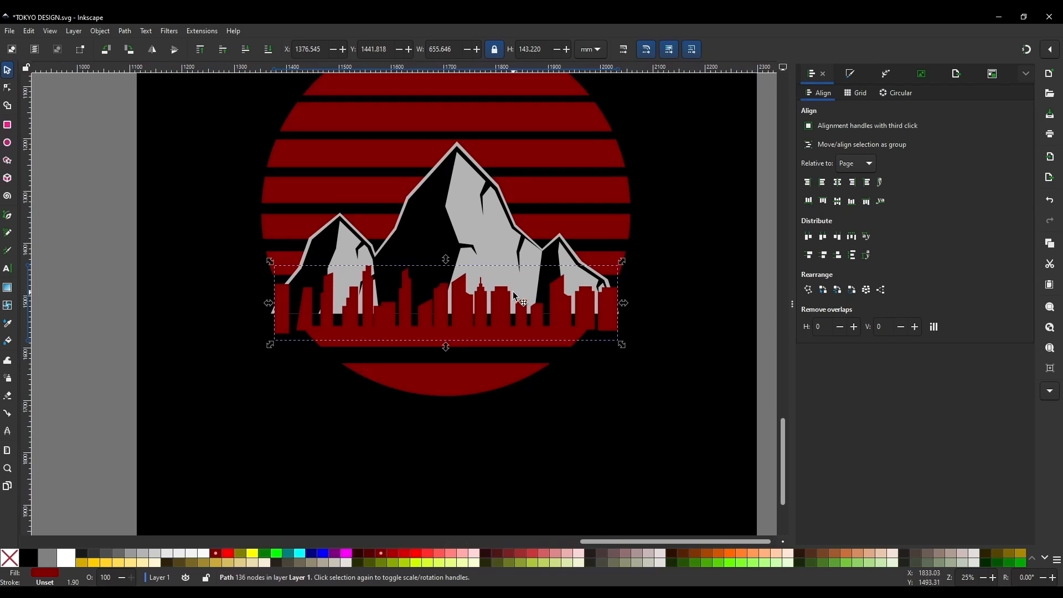
key(d)
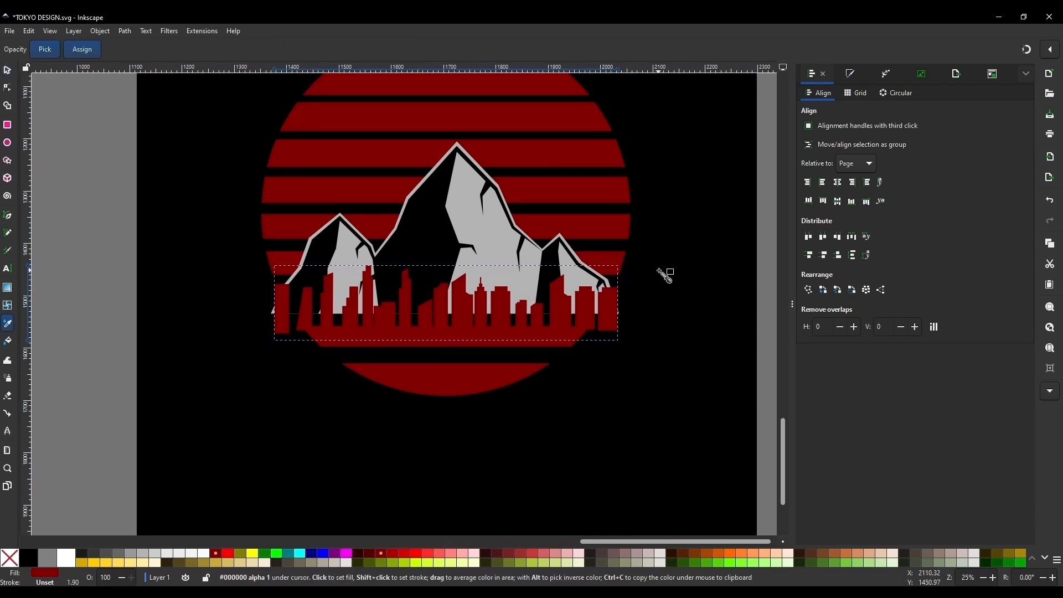
click(681, 267)
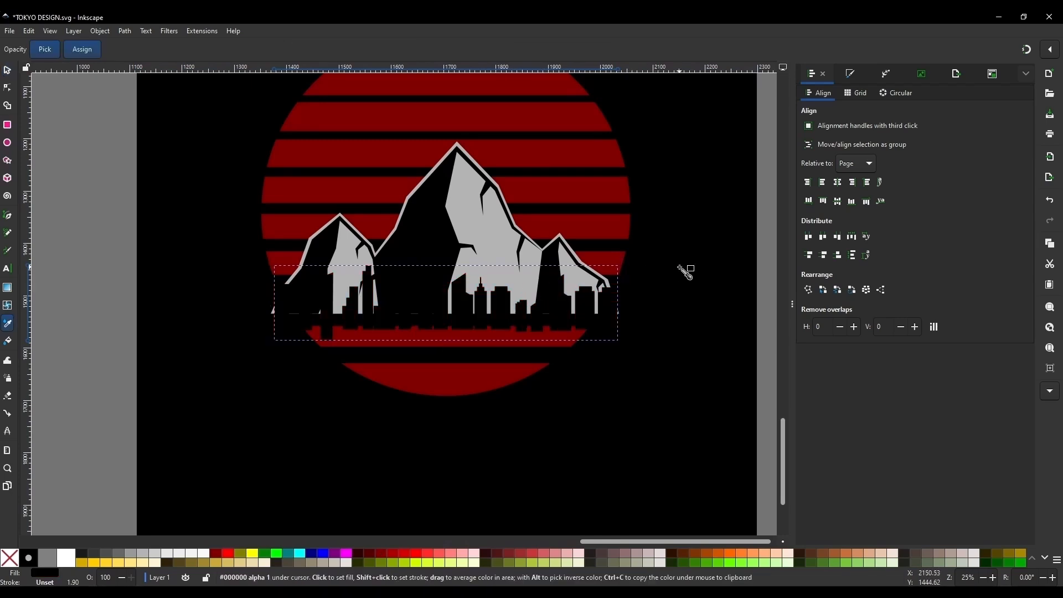
click(7, 70)
Step: Ungroup the mountains and recolour their black body dark red (#800000) by sampling the striped sun's colour
ctrl+scroll(493, 246, down, 1)
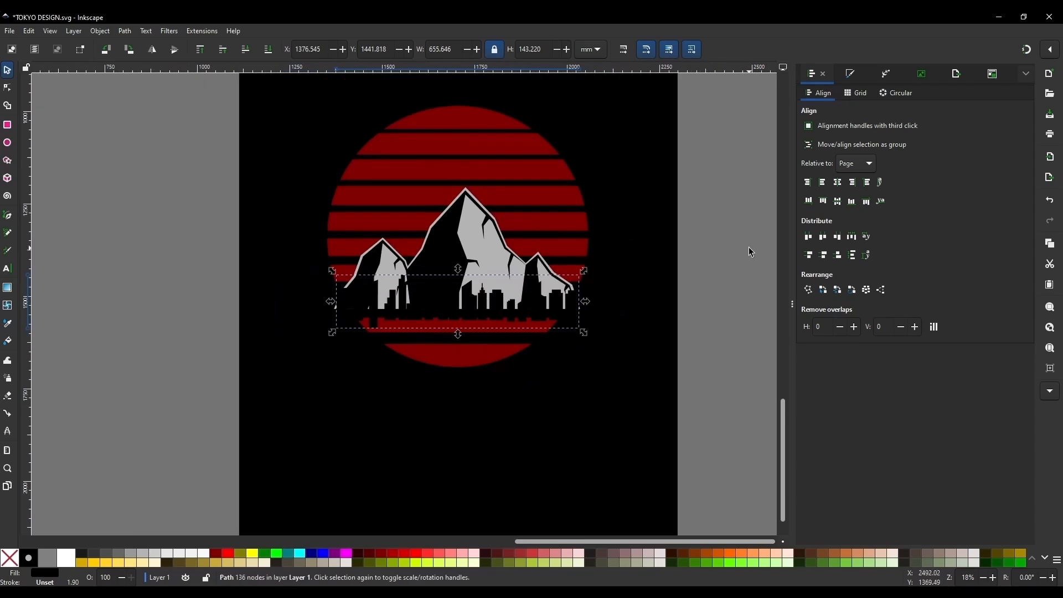
ctrl+scroll(450, 246, up, 1)
click(451, 224)
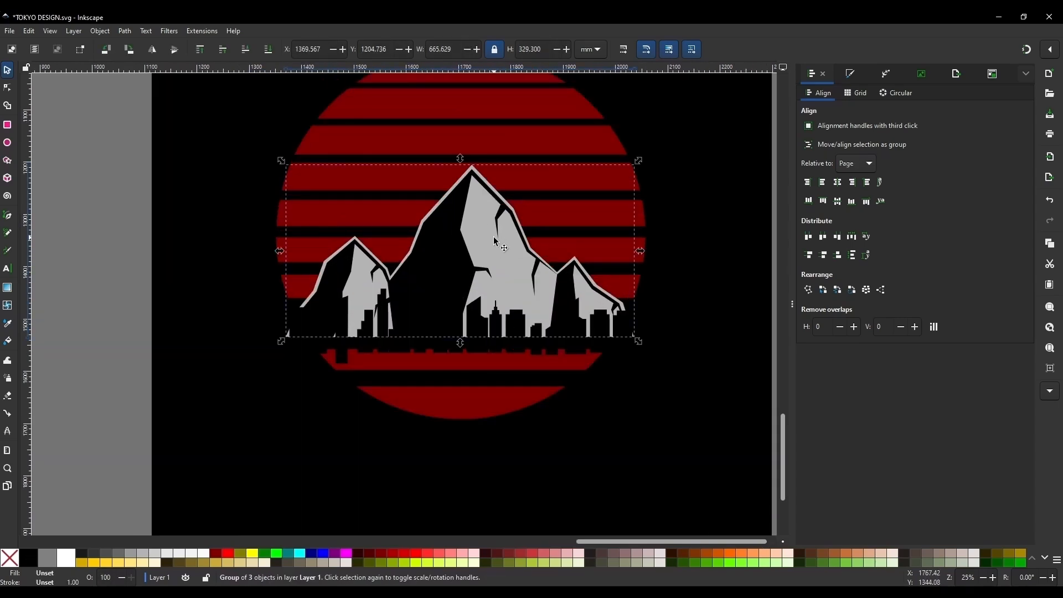
key(ctrl+shift+g)
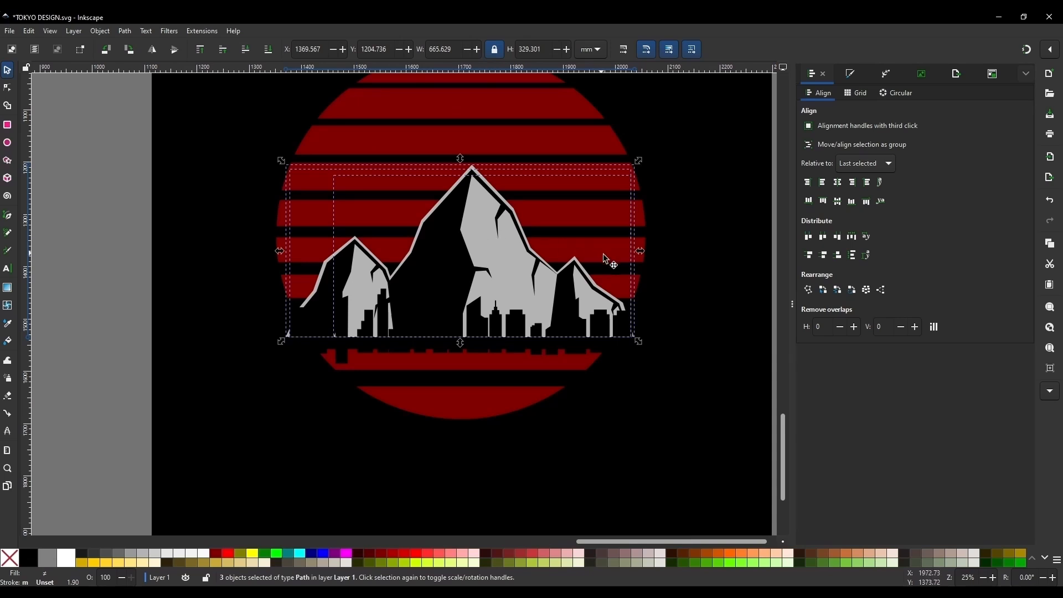
click(699, 247)
click(451, 240)
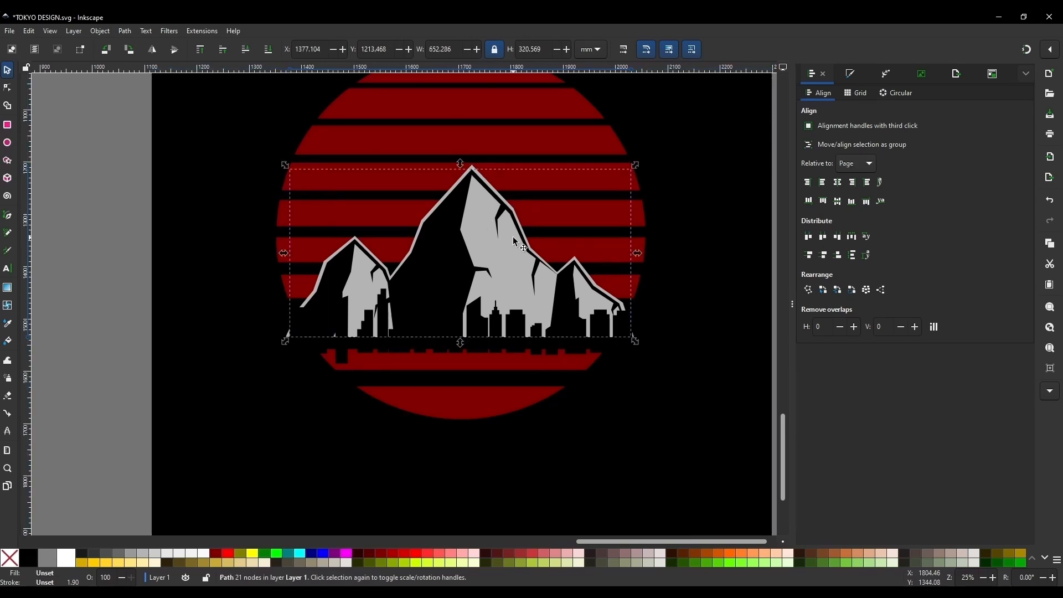
key(d)
click(554, 145)
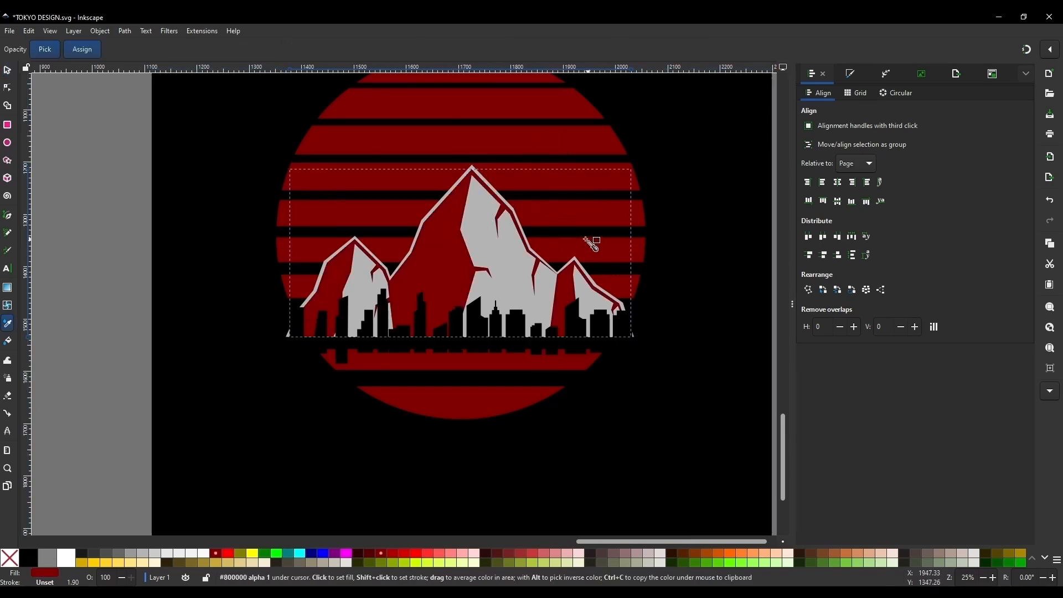
click(7, 69)
Step: Examine the recoloured mountains and the skyline's lower edge against the sun, both close up and as a whole
ctrl+scroll(528, 319, down, 1)
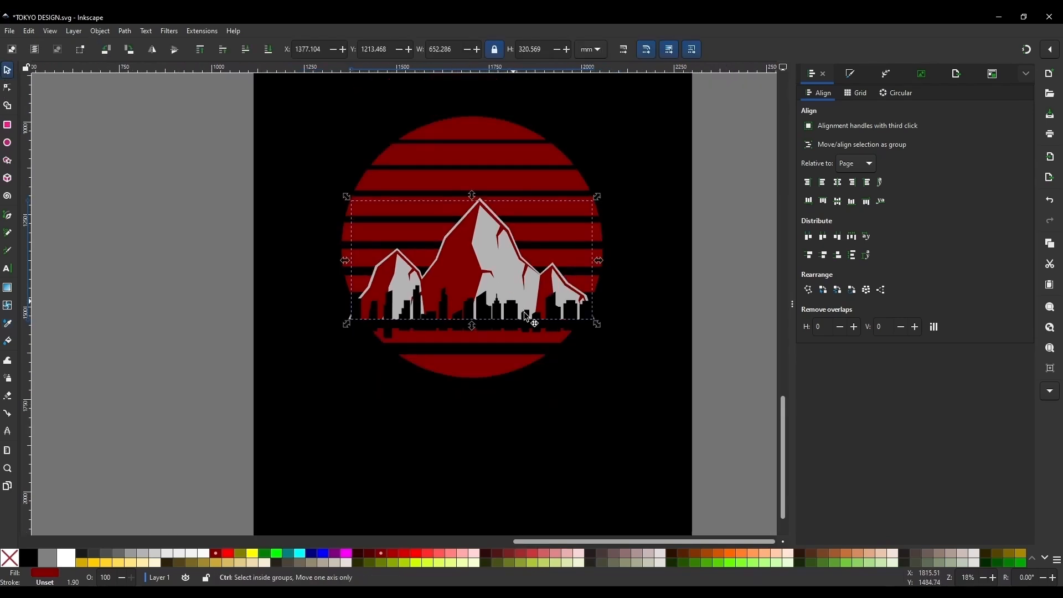
click(529, 348)
ctrl+scroll(470, 332, up, 1)
ctrl+scroll(489, 338, down, 1)
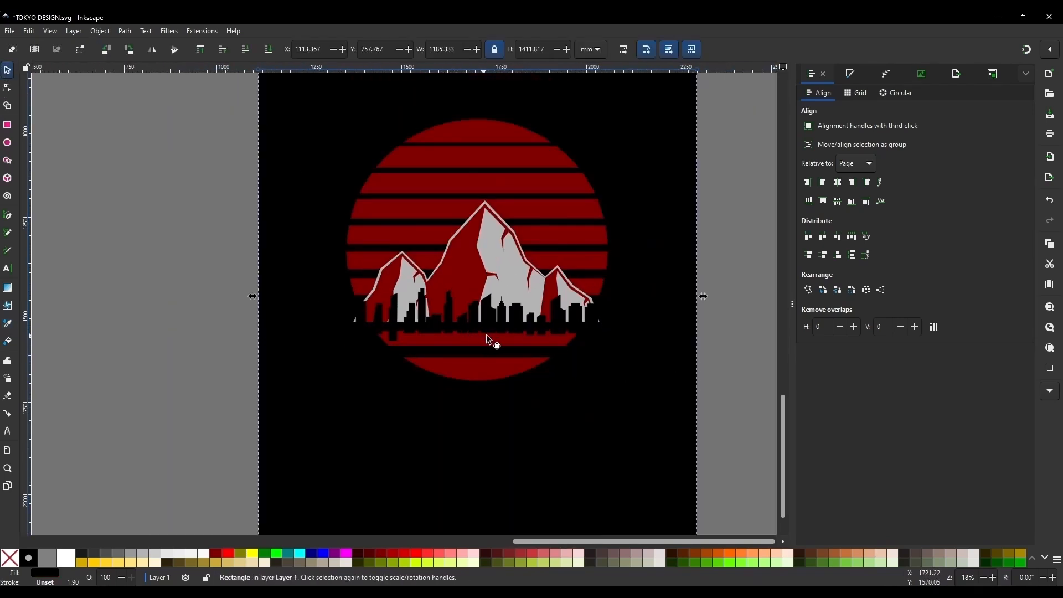
ctrl+scroll(488, 339, up, 1)
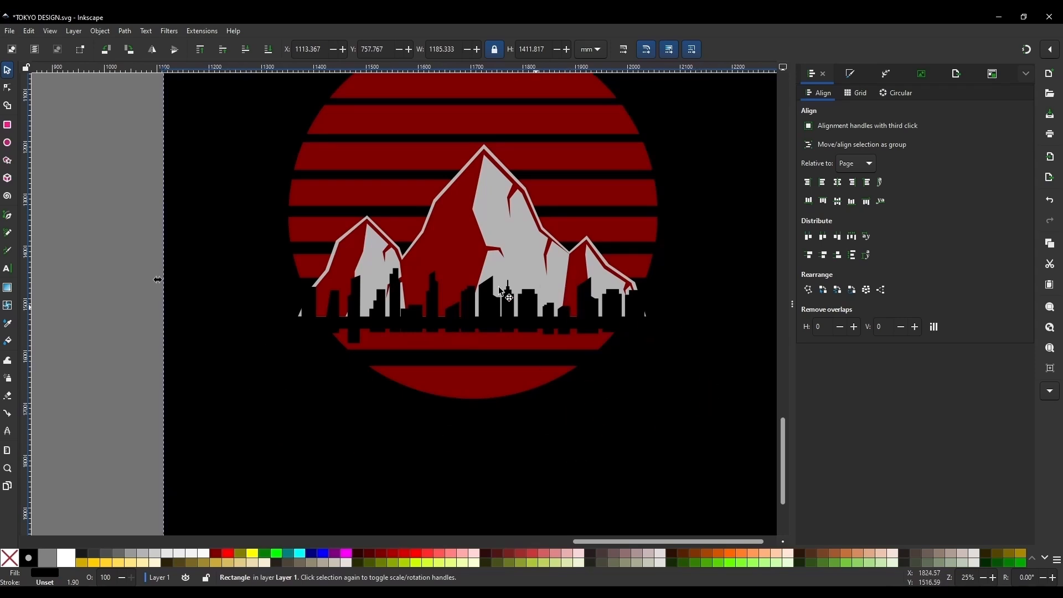
ctrl+scroll(501, 292, down, 2)
ctrl+scroll(495, 258, up, 1)
ctrl+scroll(498, 335, down, 1)
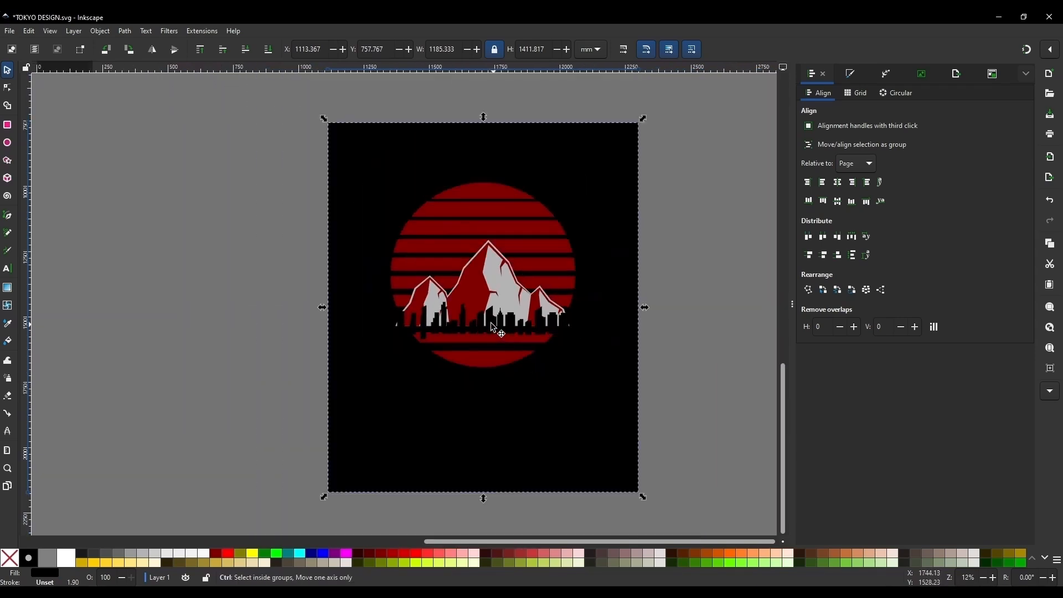
ctrl+scroll(499, 330, up, 2)
ctrl+scroll(514, 349, up, 2)
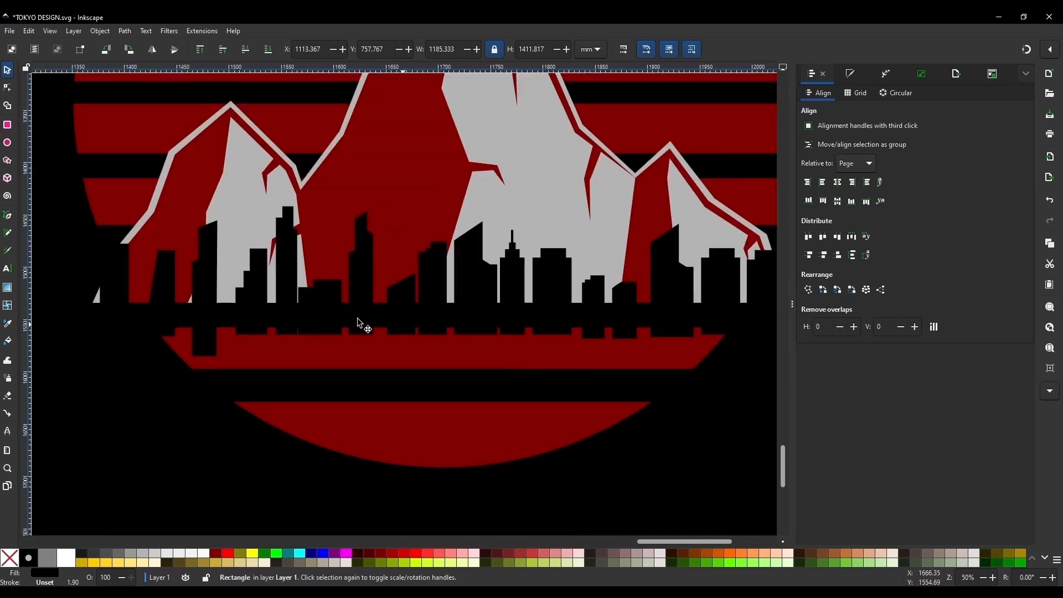
ctrl+scroll(475, 332, down, 3)
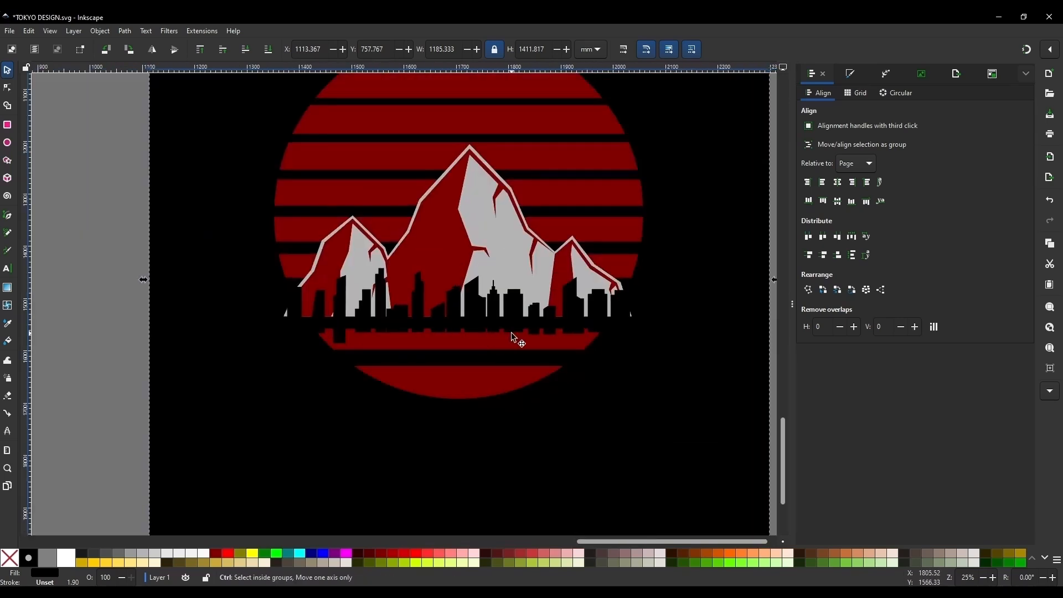
ctrl+scroll(546, 319, down, 1)
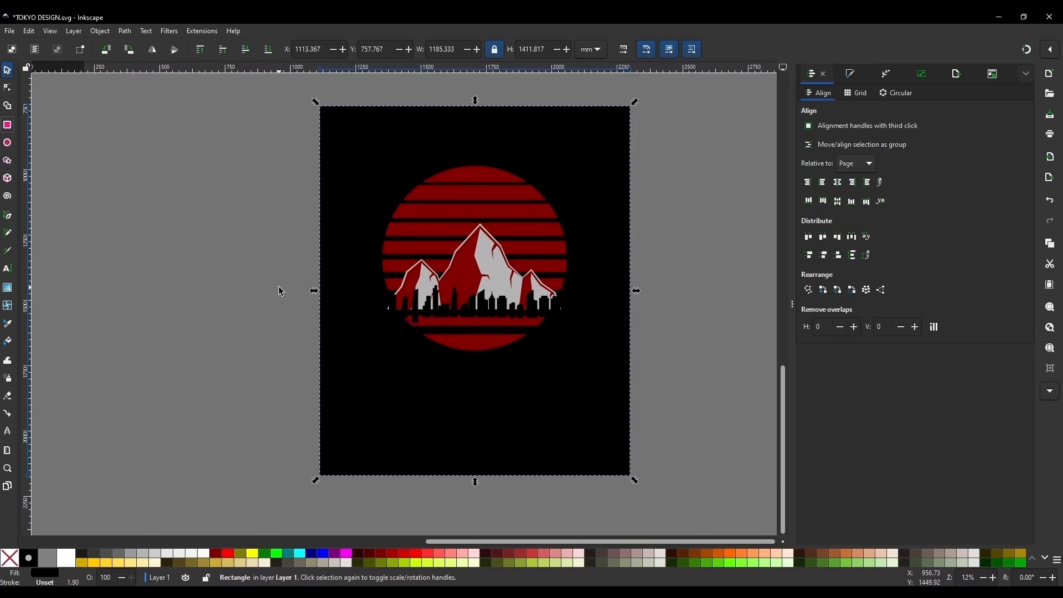
Step: Draw a rectangle about 961 by 176 mm over the sun's lower part and move it up to the skyline's base
click(8, 125)
mouse_move(347, 321)
mouse_down()
mouse_move(541, 341)
mouse_move(599, 367)
mouse_up()
click(7, 70)
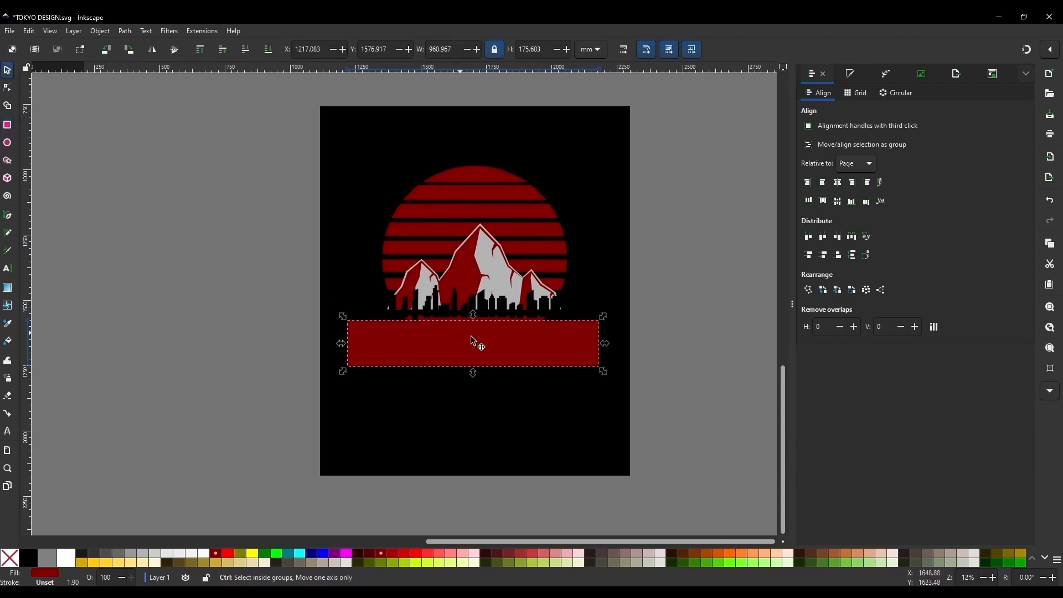
ctrl+scroll(475, 340, up, 2)
drag(494, 334, 491, 311)
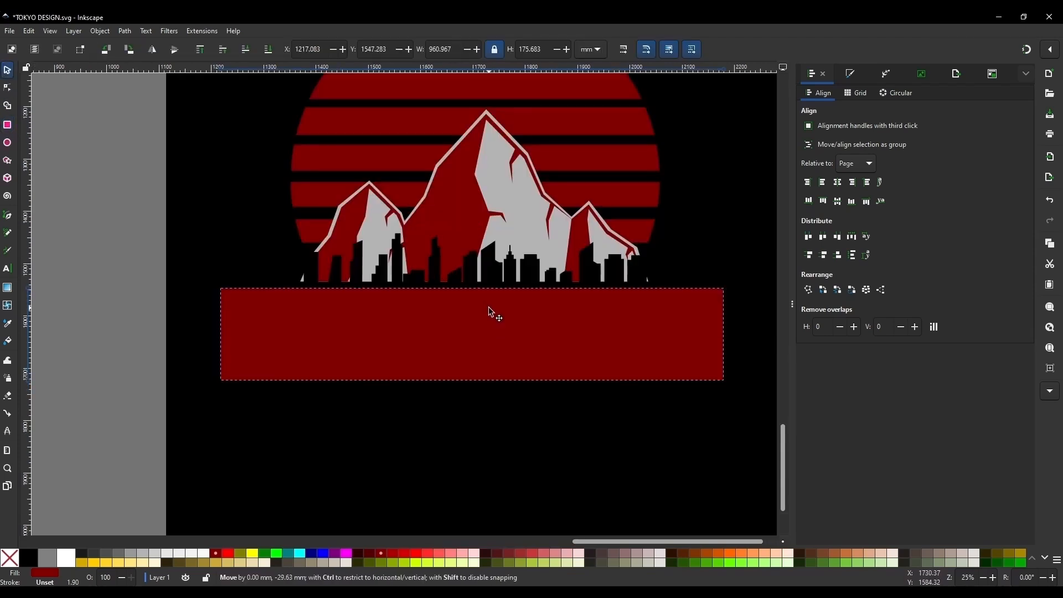
Step: Subtract the rectangle from the striped sun with the Difference operation to cut off the sun's lower part
shift+click(558, 145)
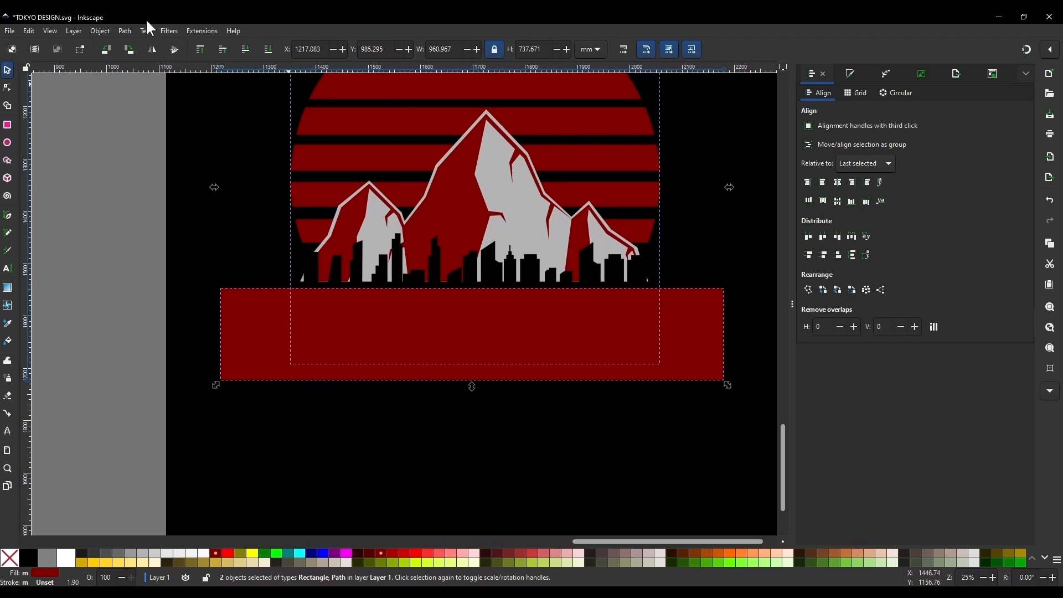
click(124, 31)
click(148, 109)
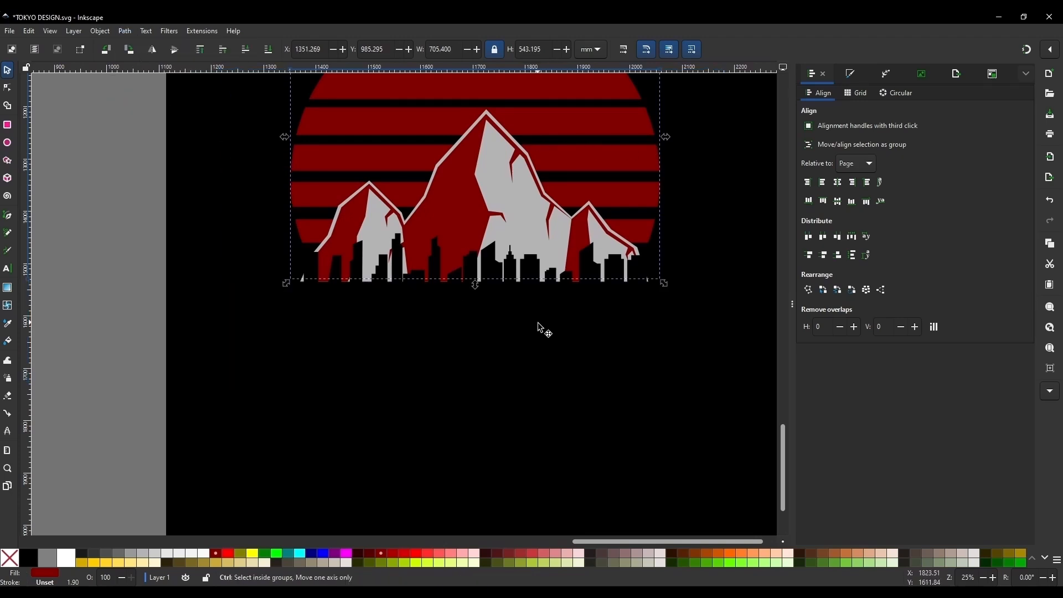
Step: Examine the trimmed sun, the skyline's base and the outer mountain corners, close up and as a whole
ctrl+scroll(544, 330, down, 1)
click(577, 333)
ctrl+scroll(501, 358, down, 1)
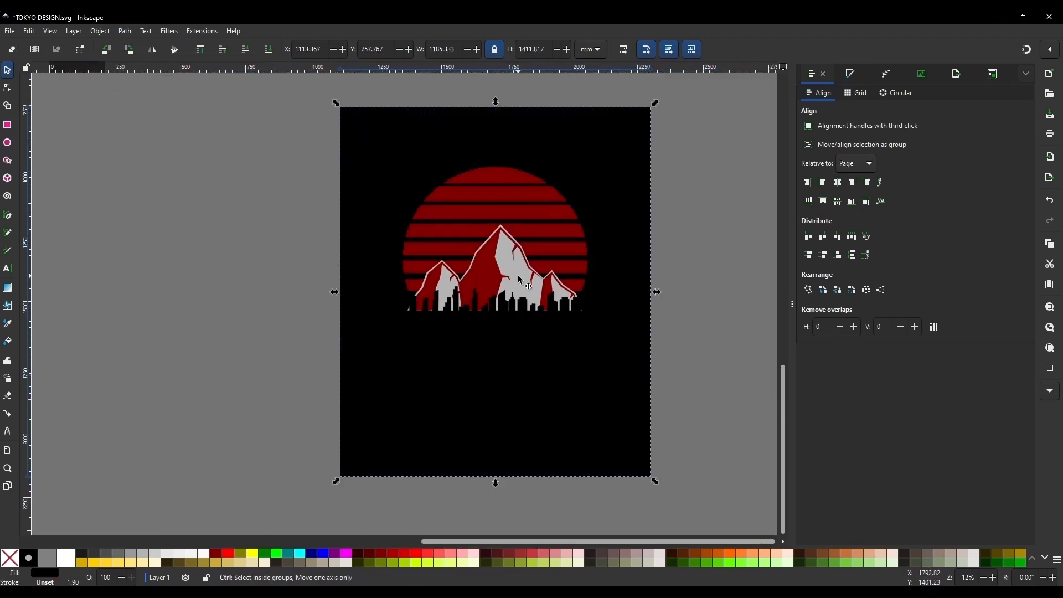
ctrl+scroll(561, 325, up, 1)
ctrl+scroll(563, 325, up, 4)
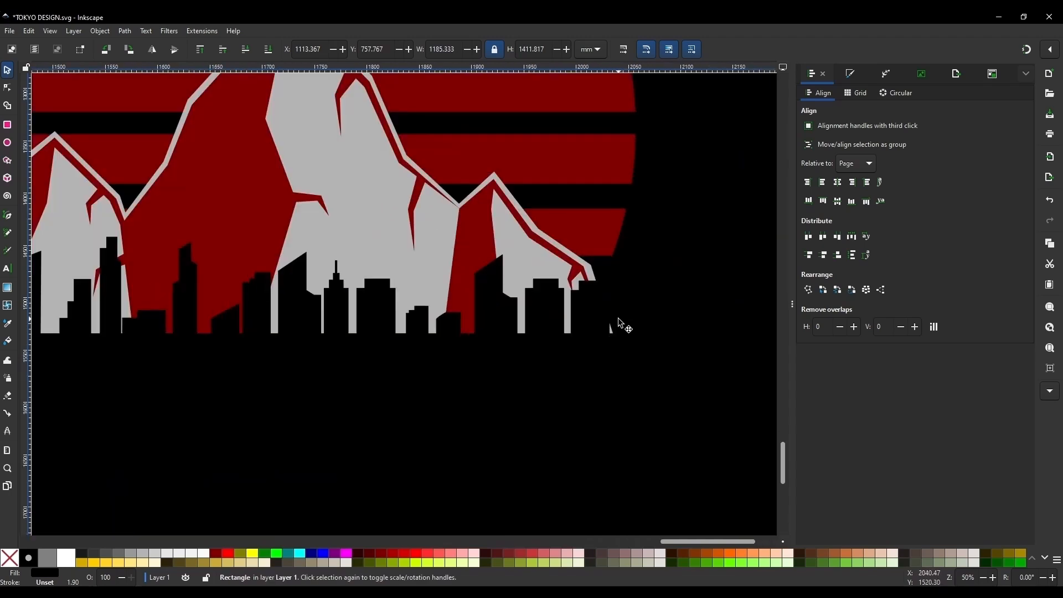
ctrl+scroll(624, 325, down, 3)
ctrl+scroll(261, 325, up, 3)
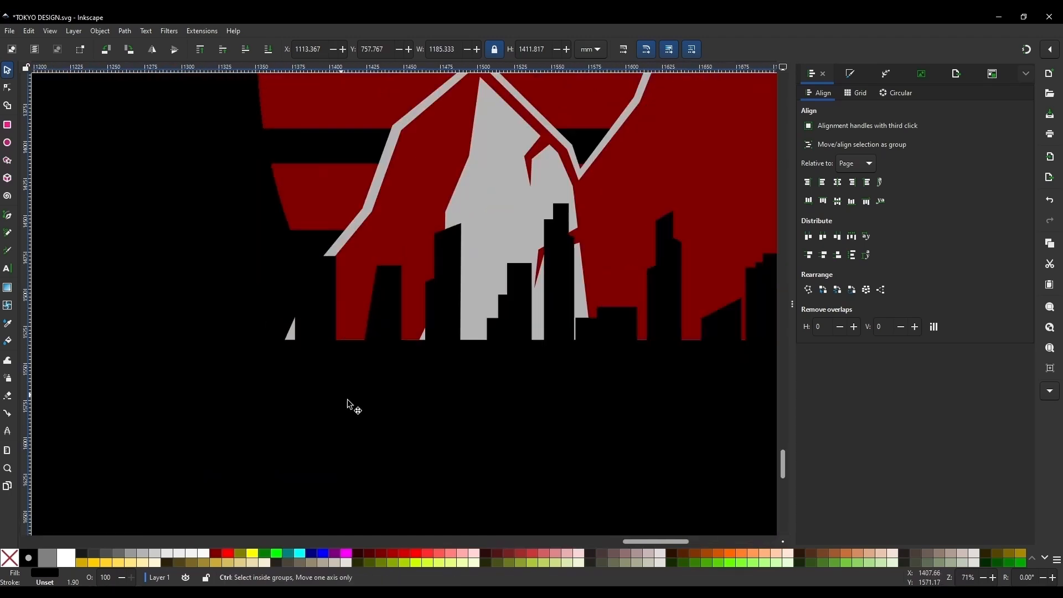
ctrl+scroll(309, 320, down, 5)
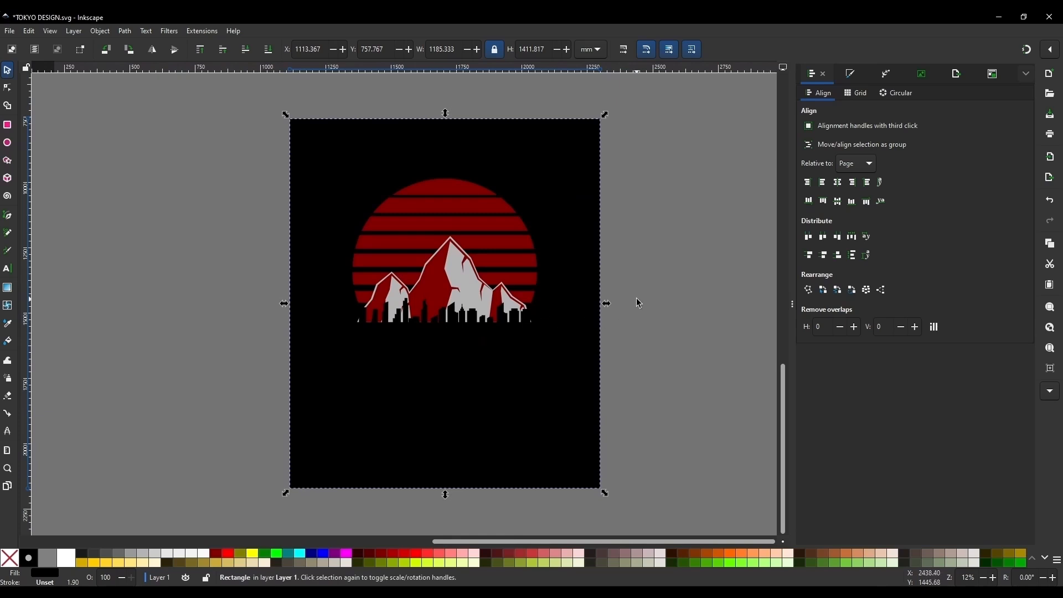
click(637, 302)
ctrl+scroll(697, 169, down, 1)
ctrl+scroll(557, 202, up, 1)
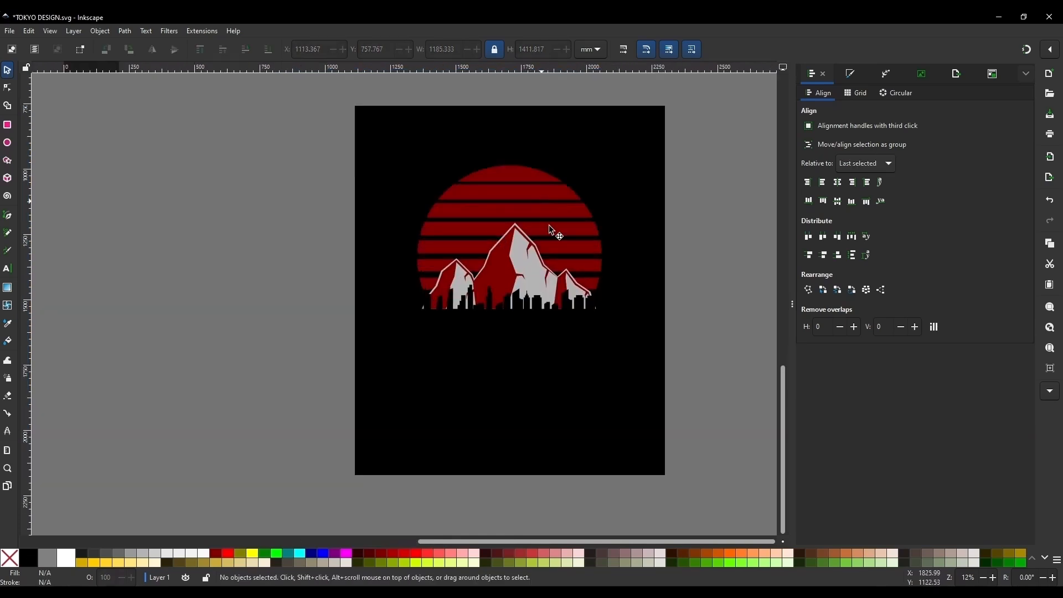
Step: Move the black background rectangle clear of the artwork and draw a circle about 864 mm across, placed over the artwork
drag(612, 373, 214, 368)
click(7, 142)
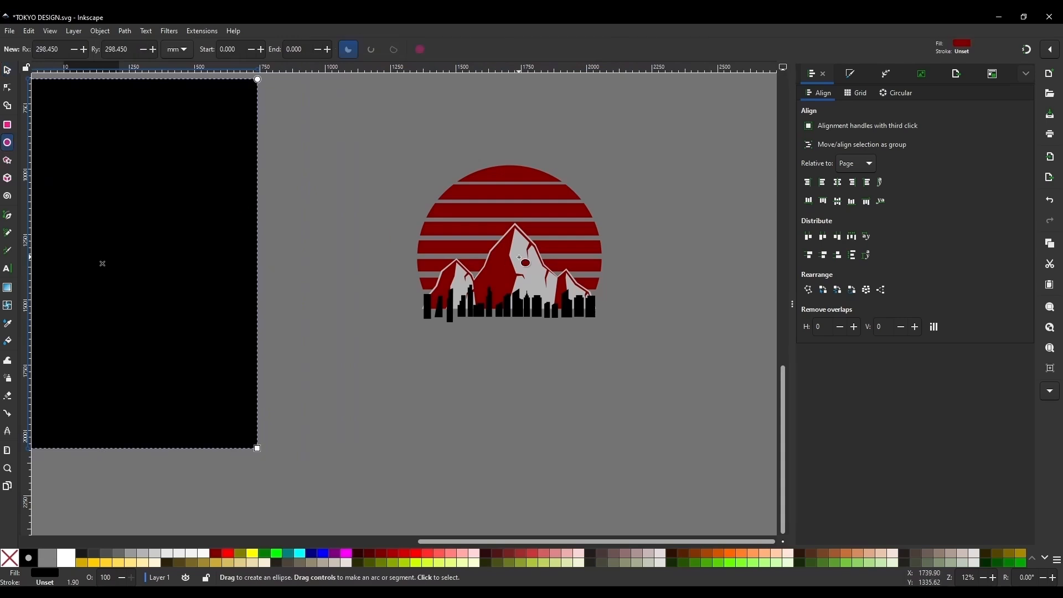
drag(209, 111, 436, 367)
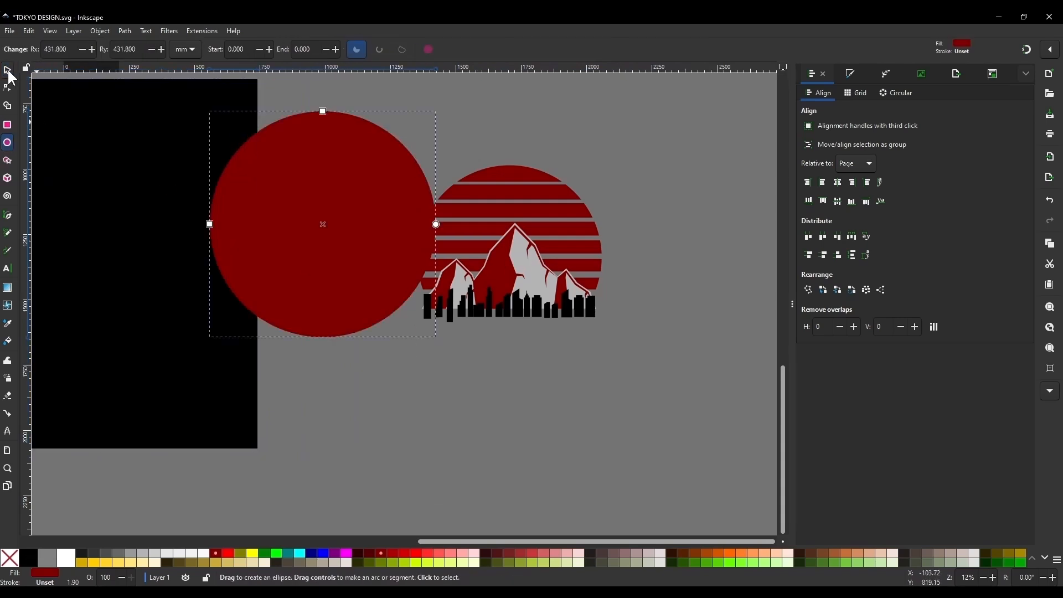
drag(323, 225, 526, 265)
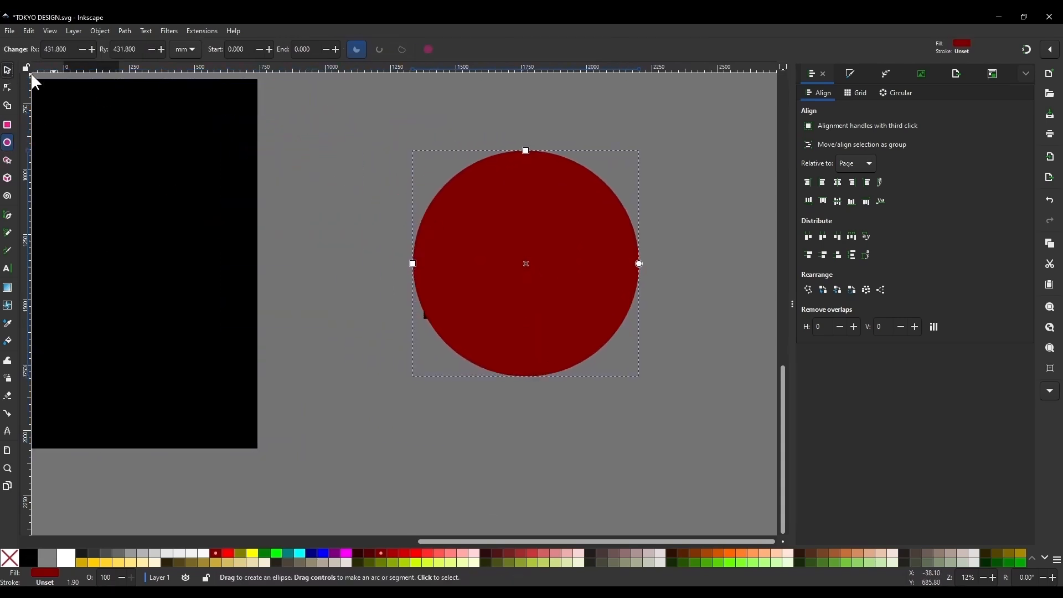
Step: Fill the circle with black and send it behind all the artwork
key(s)
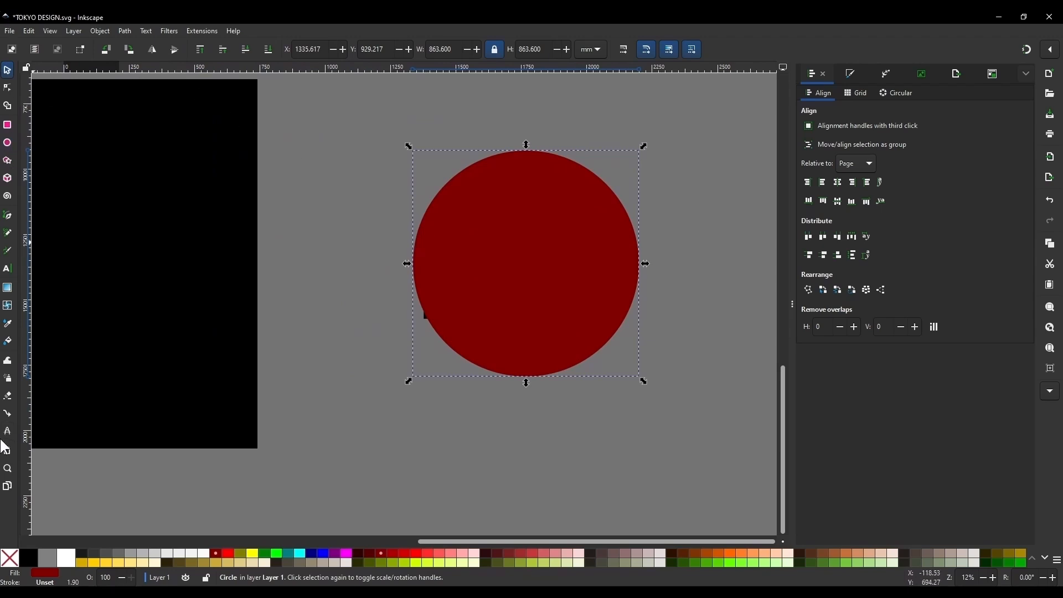
click(28, 558)
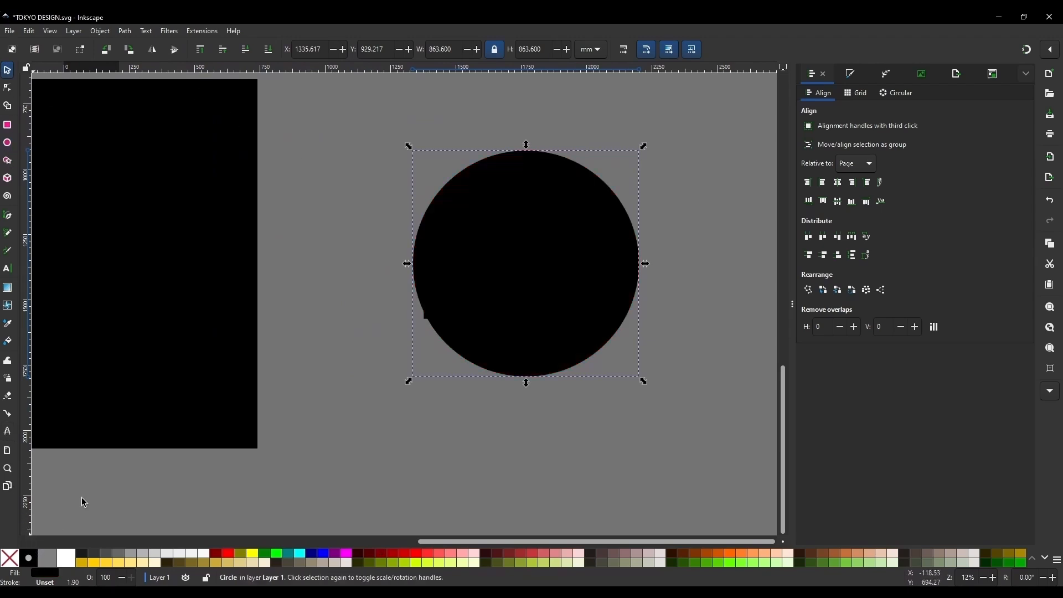
click(268, 49)
Step: Centre the black circle horizontally on the striped sun
drag(624, 265, 611, 264)
shift+click(548, 182)
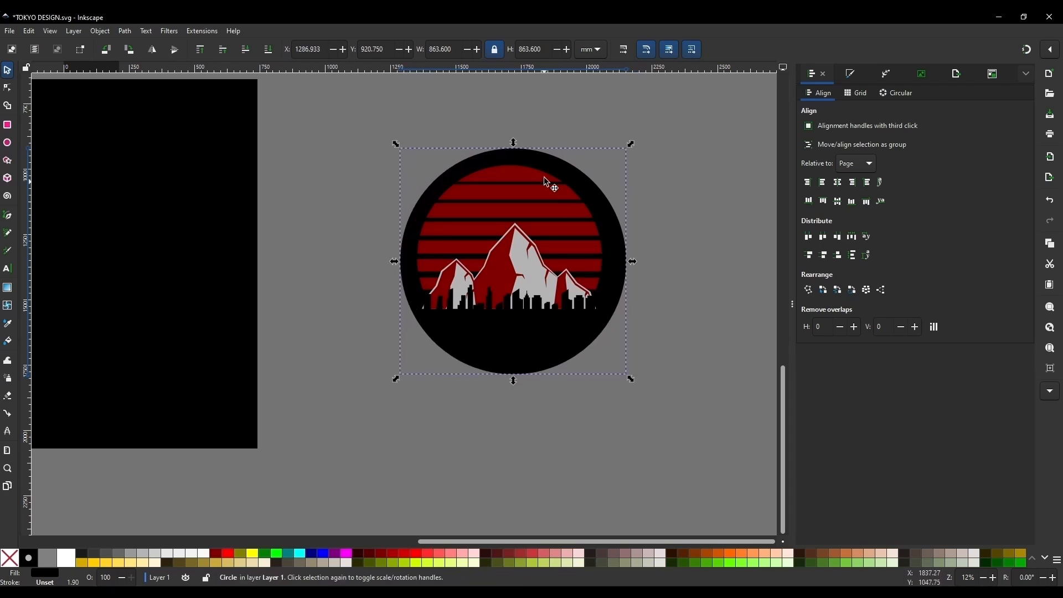
key(ctrl+z)
click(841, 182)
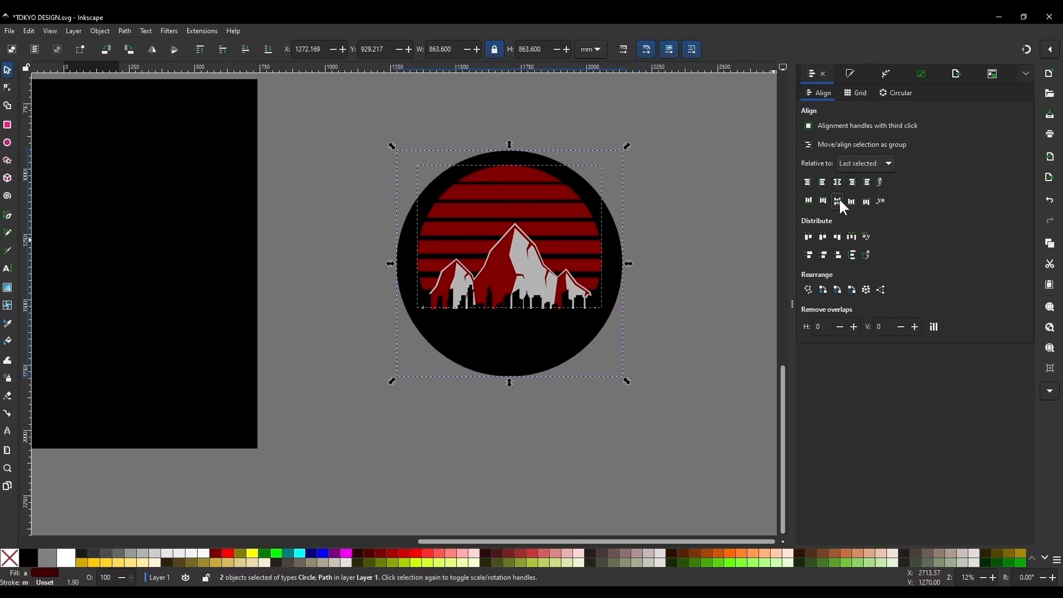
Step: Try centring the black circle vertically on the sun and moving both upwards, undoing each change
click(839, 200)
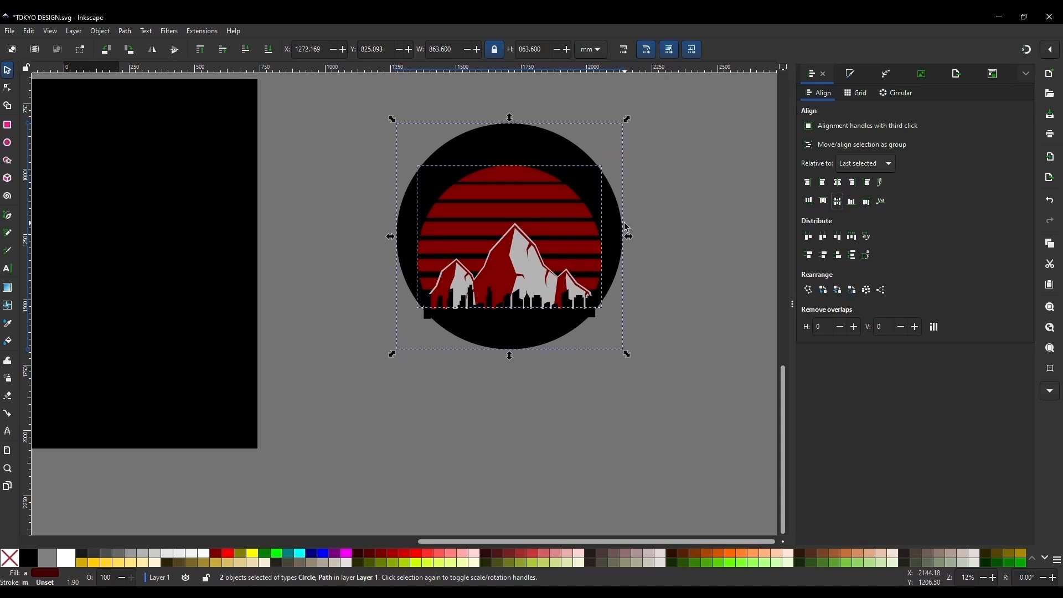
key(ctrl+z)
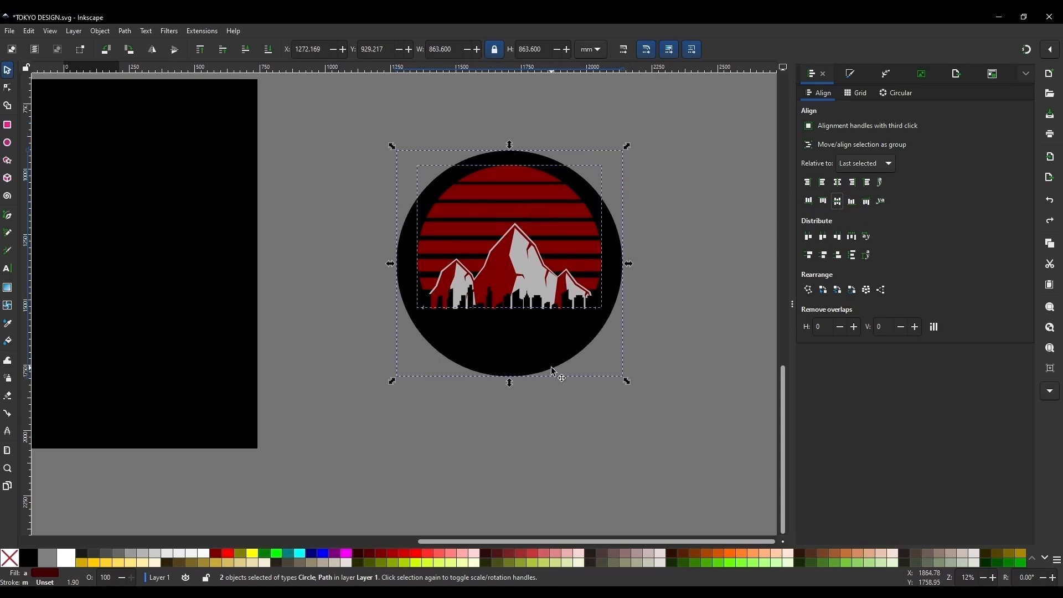
drag(522, 351, 525, 341)
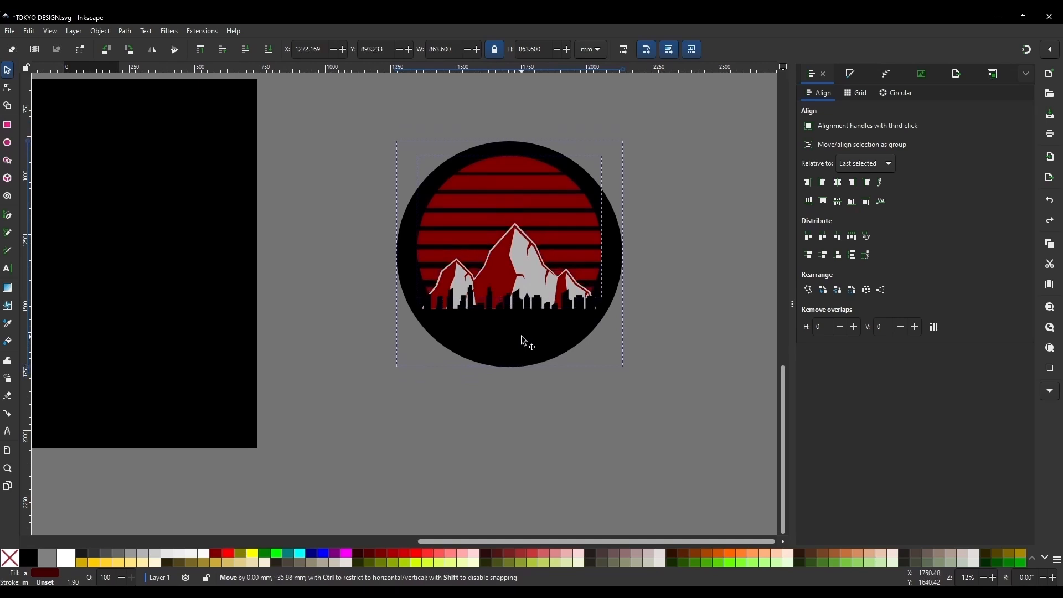
key(ctrl+z)
click(705, 230)
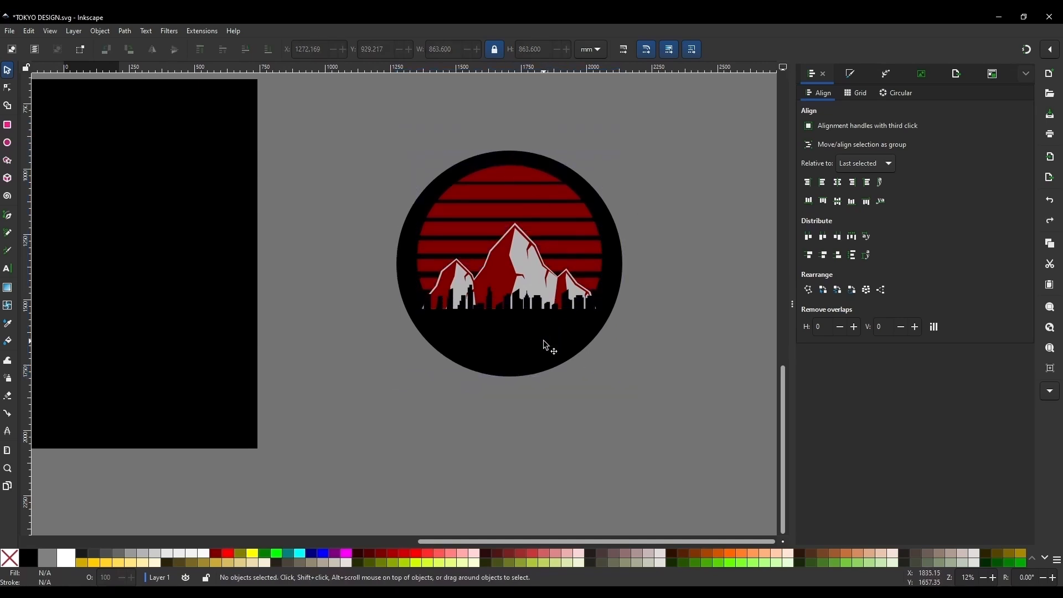
Step: Move the black circle slightly upwards and shrink it around its centre to about 741 mm across
click(521, 364)
drag(521, 356, 521, 350)
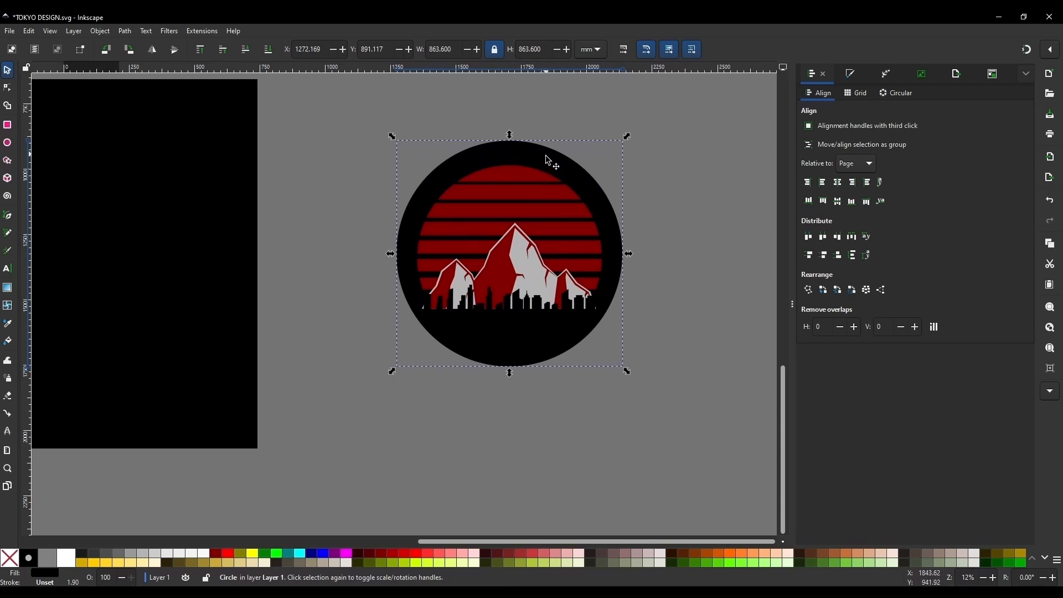
drag(509, 137, 513, 157)
Step: Nudge the black circle slightly downwards to even out the black border around the sun
scroll(513, 157, up, 2)
scroll(512, 161, up, 2)
scroll(506, 156, down, 2)
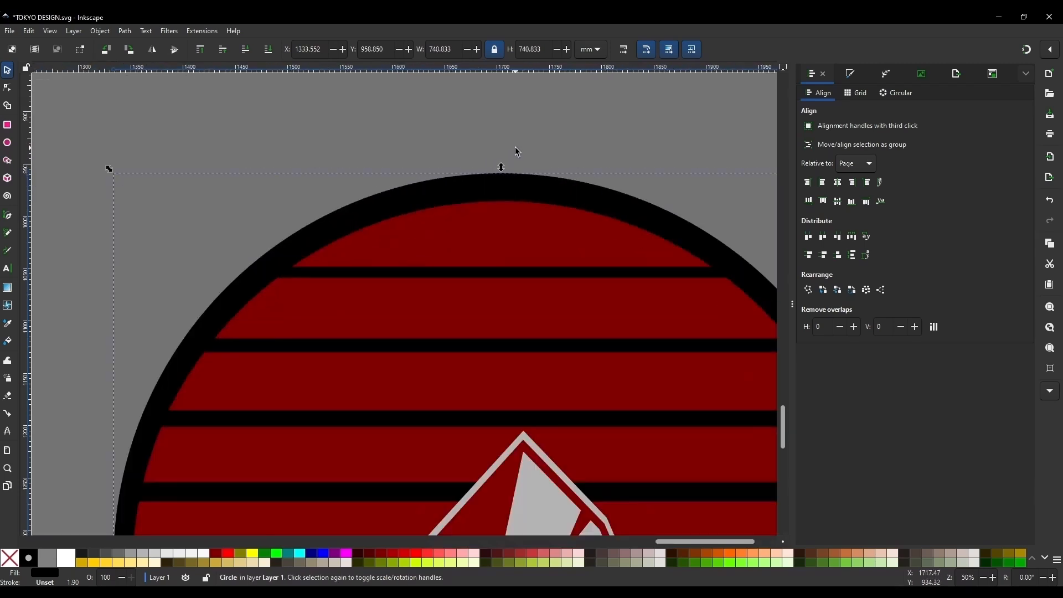
key(Down)
key(Down)
key(Down)
key(Down)
key(Down)
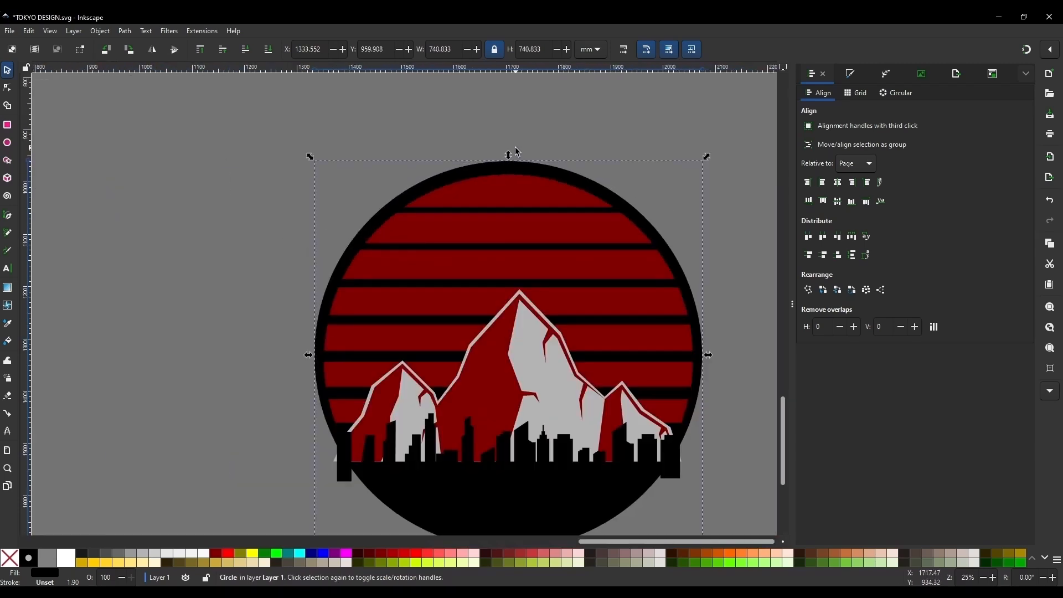
Step: Nudge the black circle a little further down behind the striped sun
scroll(533, 166, down, 2)
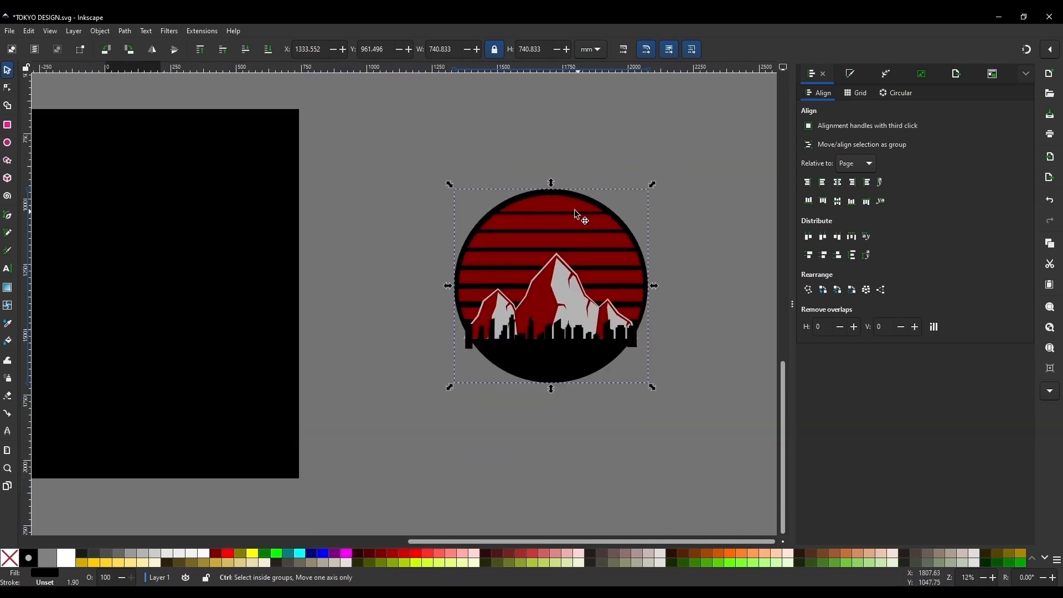
scroll(559, 208, up, 2)
key(Down)
key(Down)
key(Down)
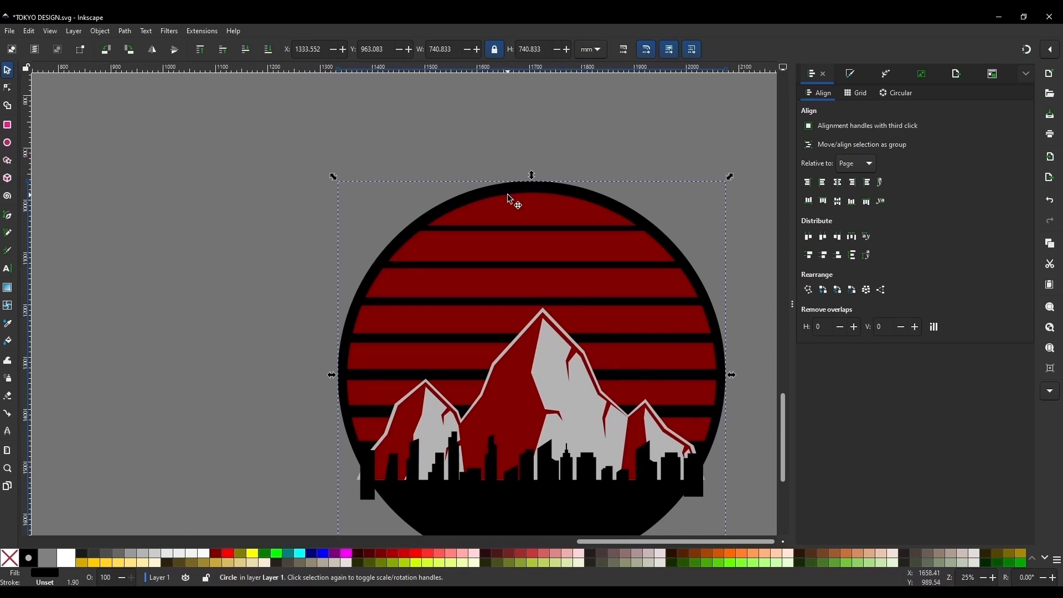
key(Down)
scroll(510, 201, down, 2)
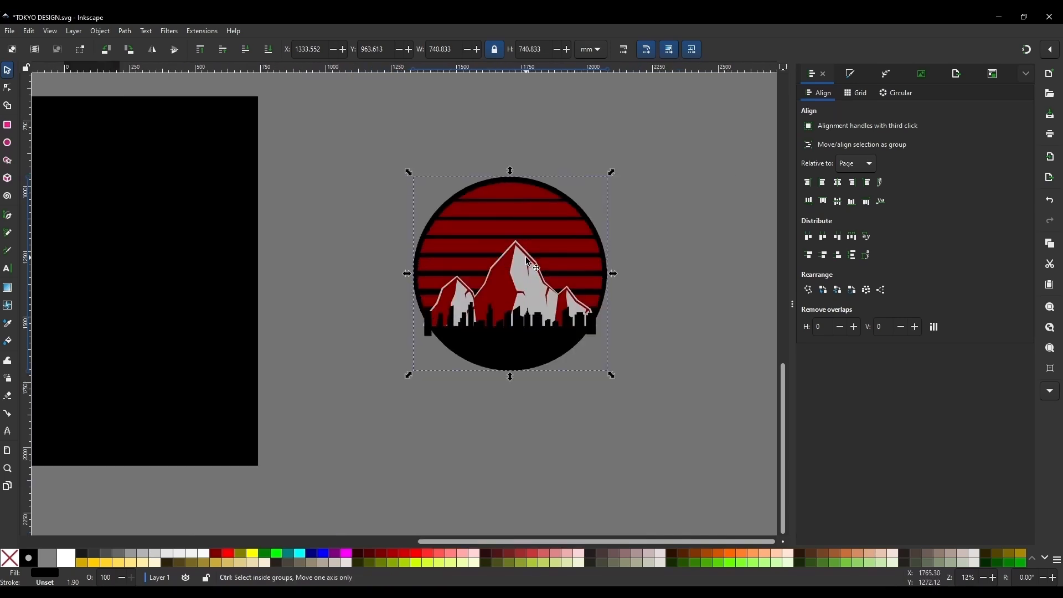
scroll(501, 205, up, 2)
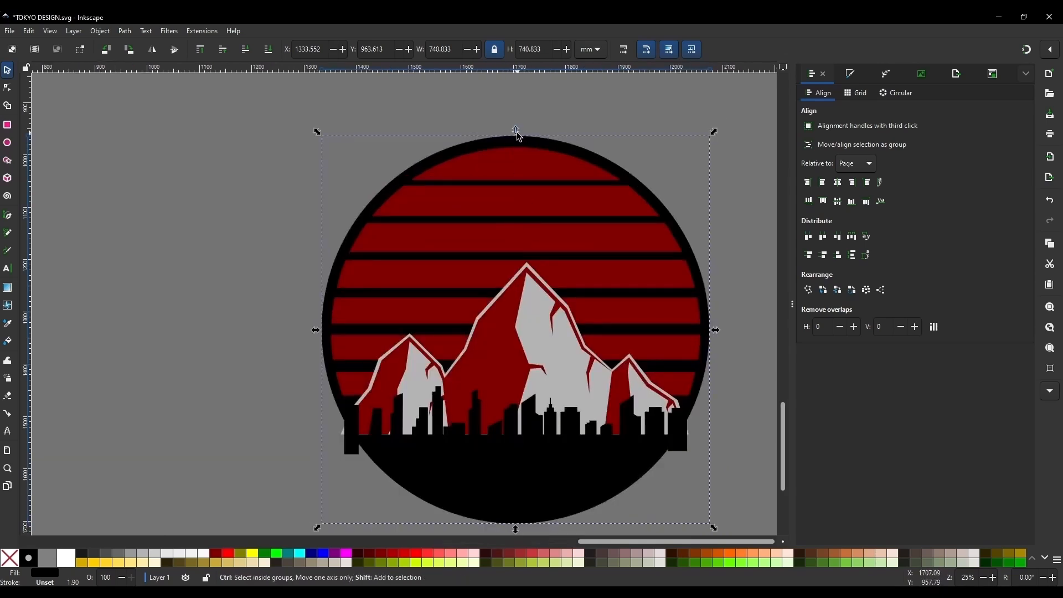
Step: Shrink the black circle around its centre to about 722 mm across and nudge it slightly down to leave a thin, even border
drag(517, 133, 517, 139)
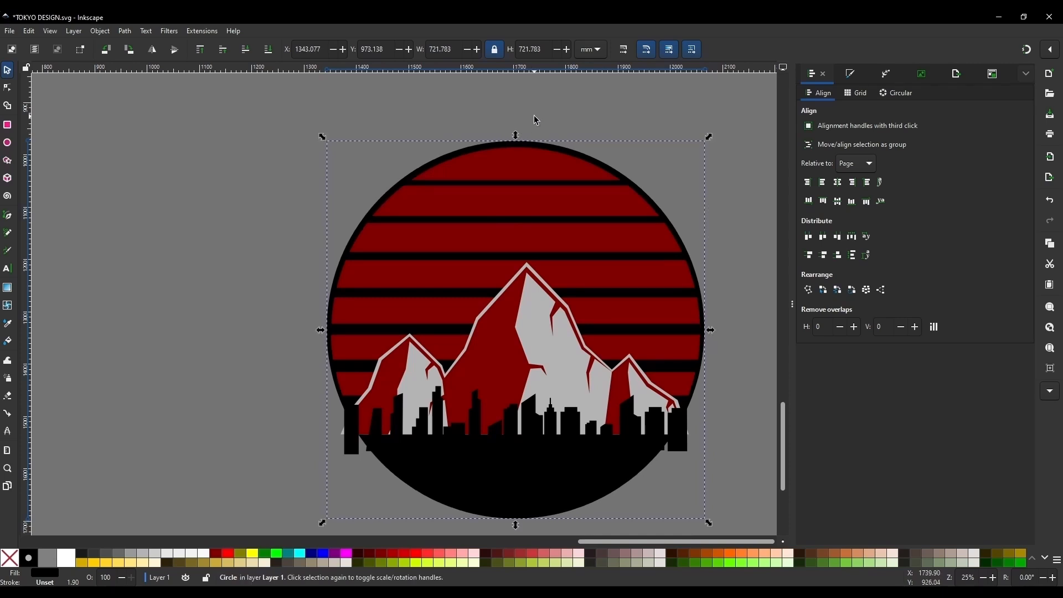
key(Down)
key(Down)
key(Down)
key(Down)
key(Down)
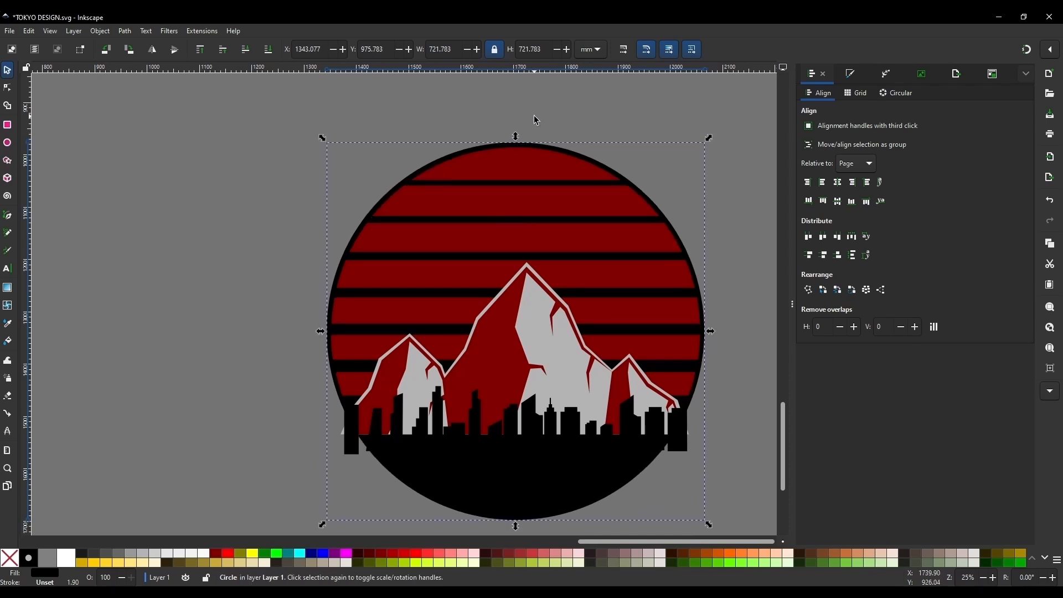
key(Down)
click(523, 118)
Step: Examine the black border around the striped sun from near and far, comparing the sun's edge with the circle's edge
scroll(507, 201, down, 1)
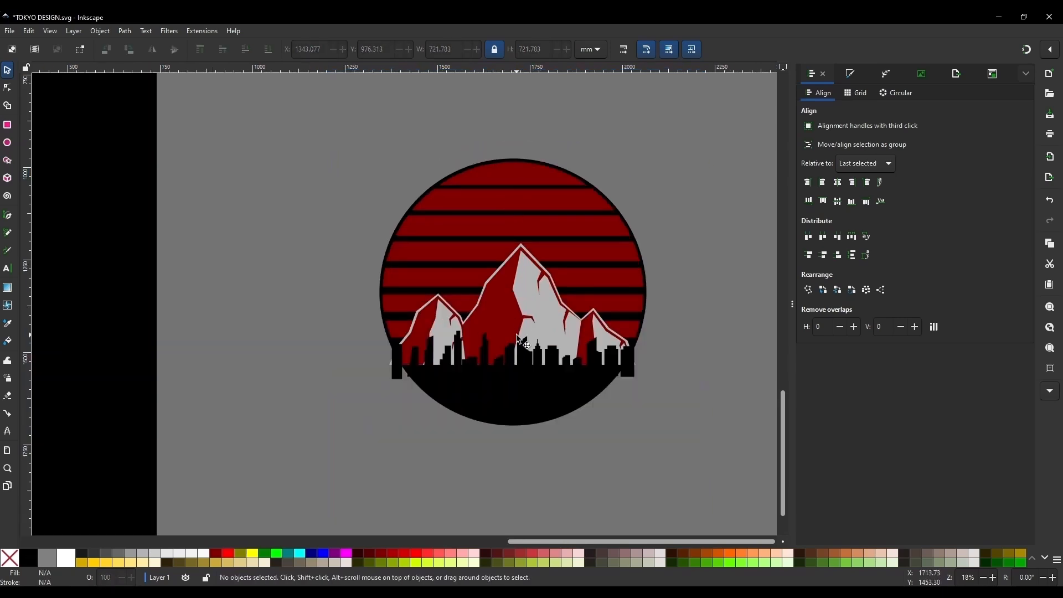
scroll(521, 337, down, 1)
scroll(534, 346, up, 1)
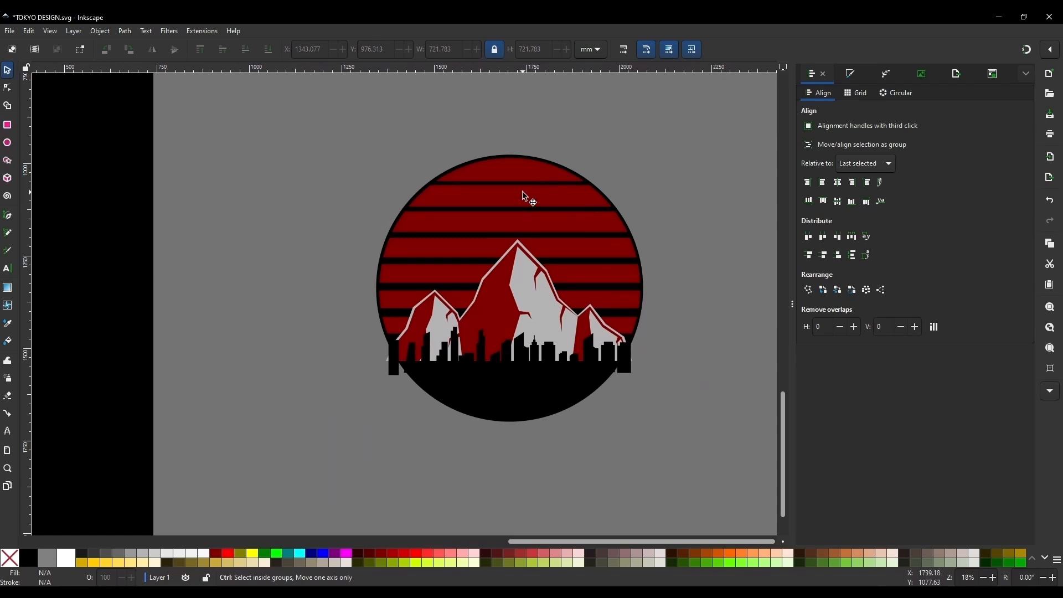
click(523, 172)
scroll(517, 180, down, 1)
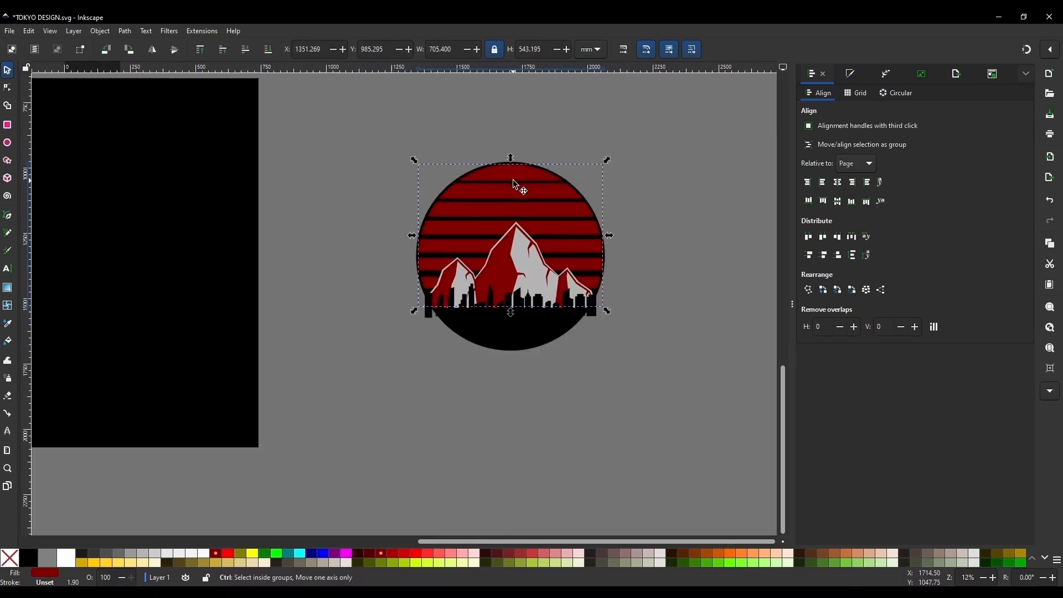
scroll(532, 211, up, 1)
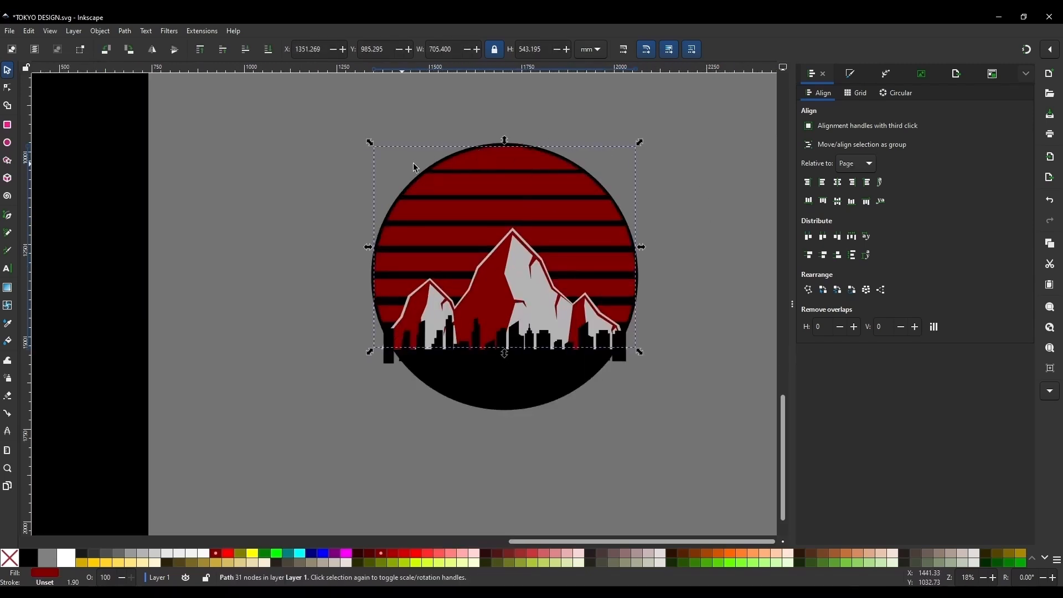
scroll(563, 239, down, 1)
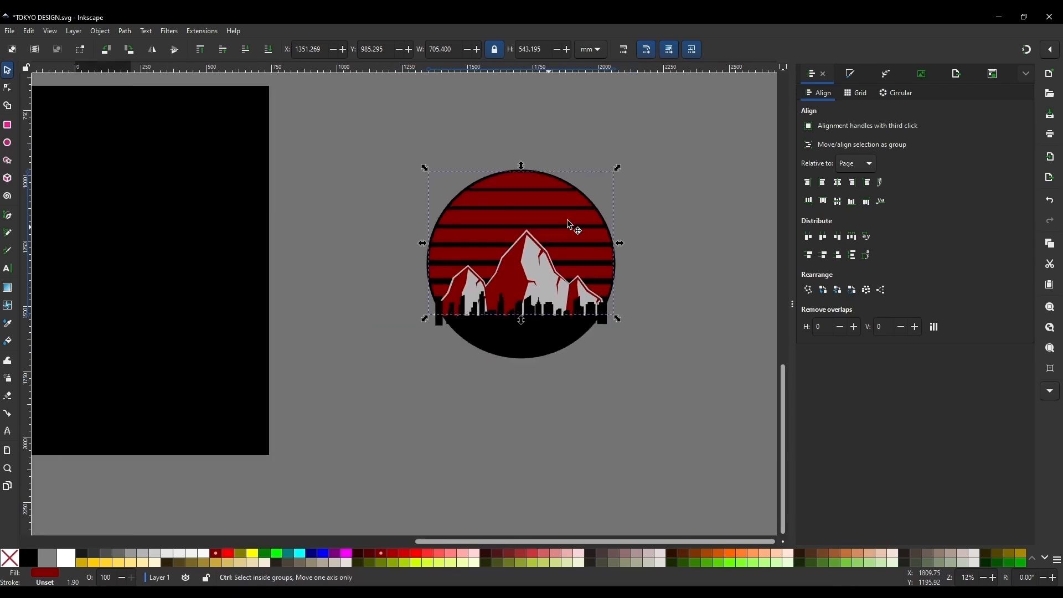
scroll(518, 238, up, 2)
scroll(427, 150, down, 1)
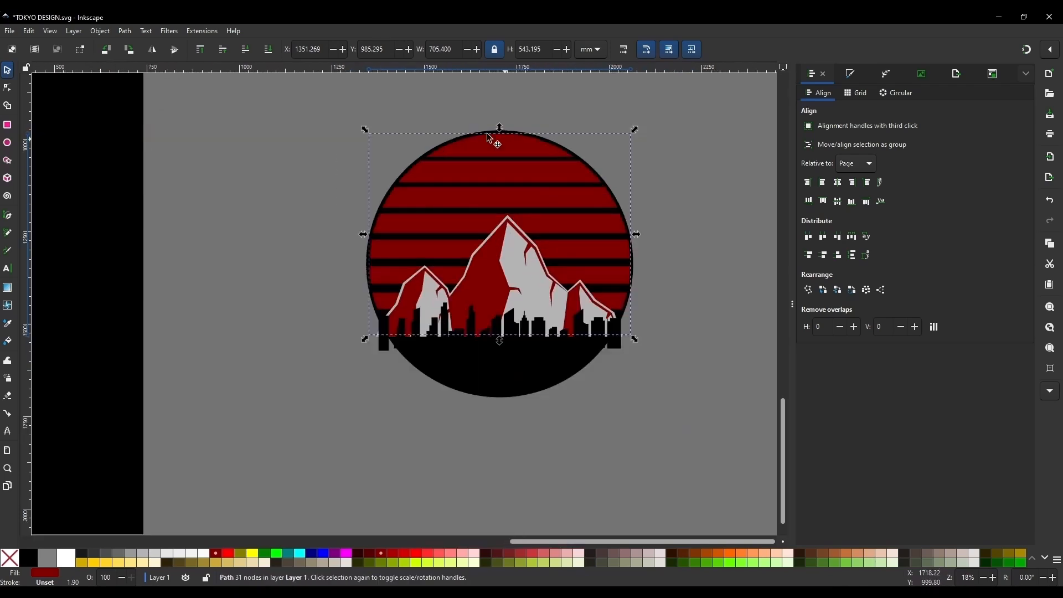
key(ctrl)
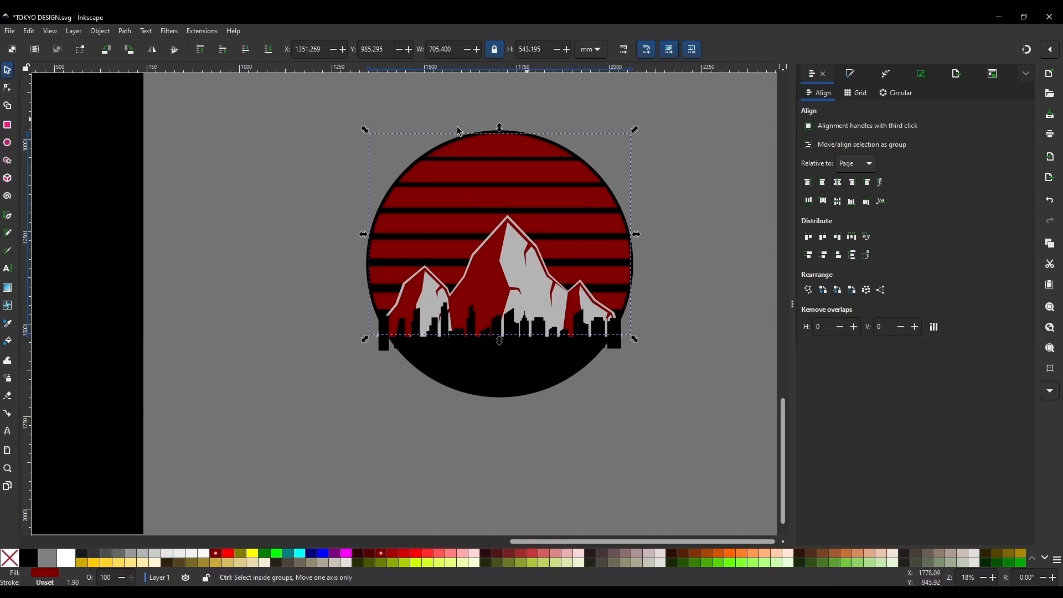
Step: Try raising the black circle to the top of the stacking order and undo it
click(540, 374)
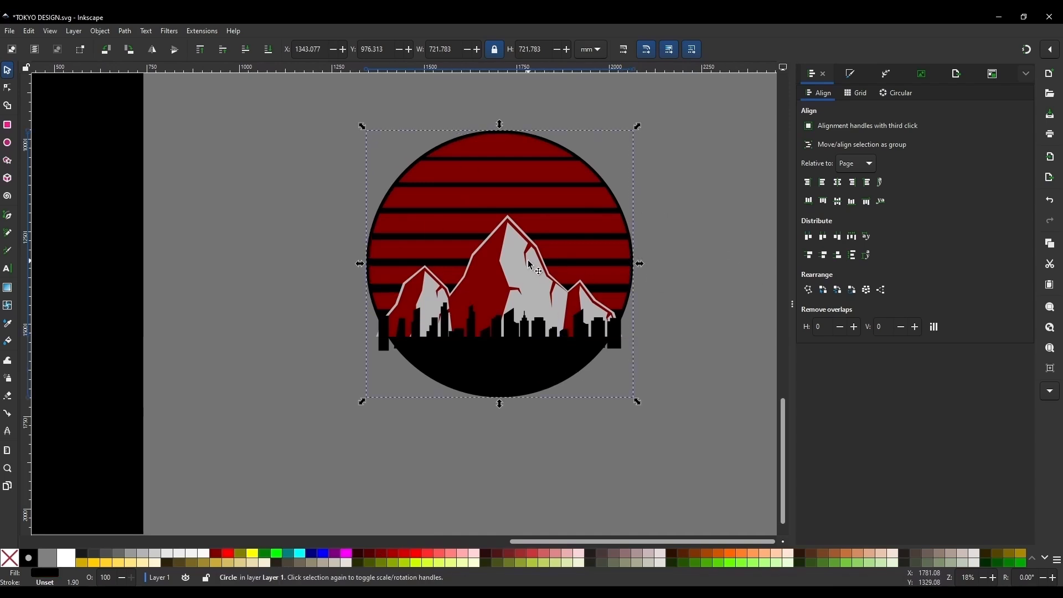
key(Home)
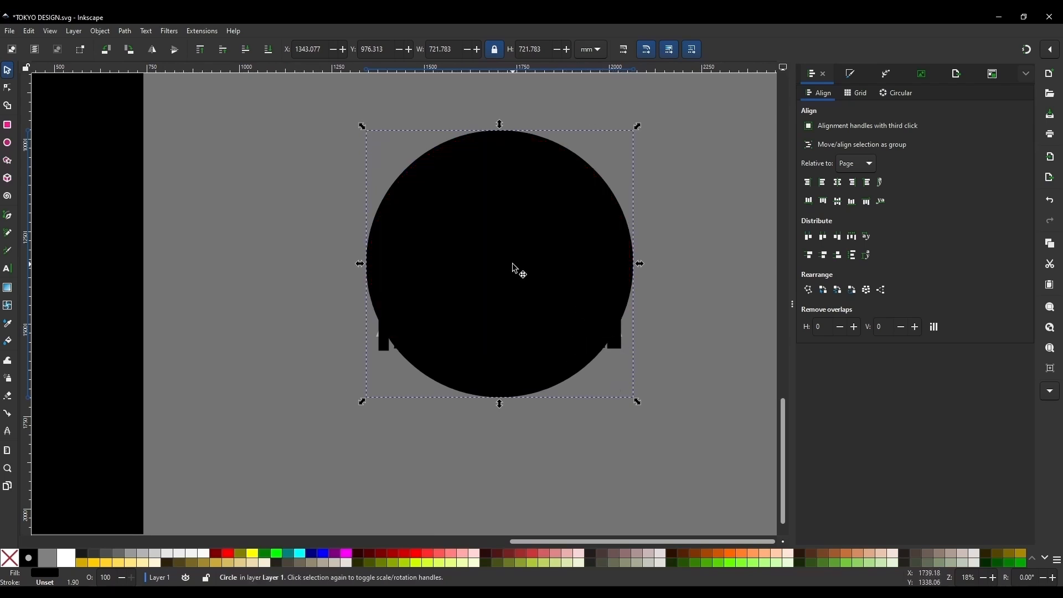
key(ctrl+z)
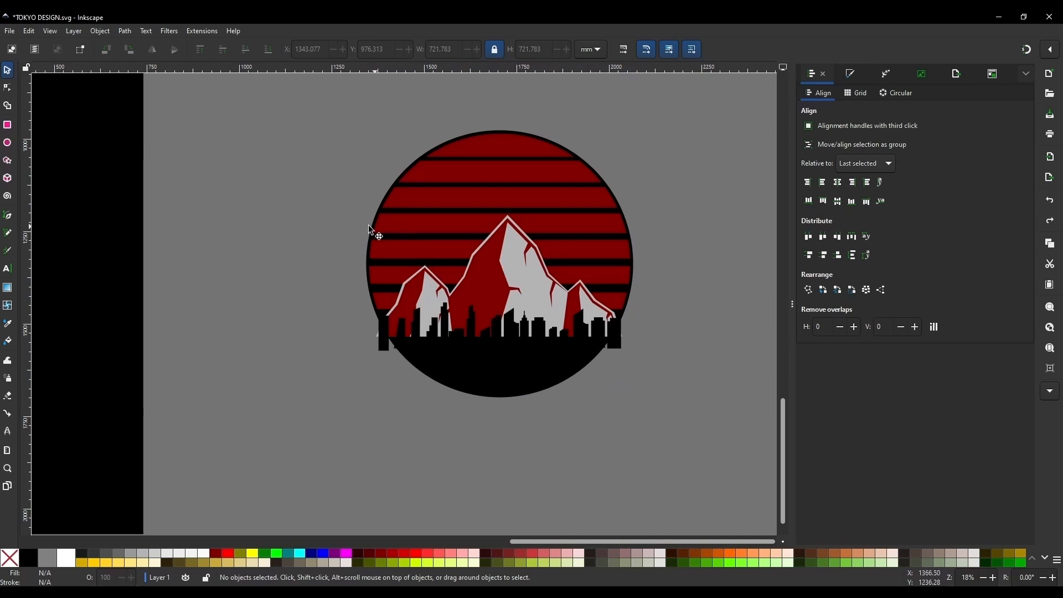
Step: Group the mountain and skyline paths, and raise a duplicate of the black circle to the top of the stacking order
drag(303, 201, 715, 407)
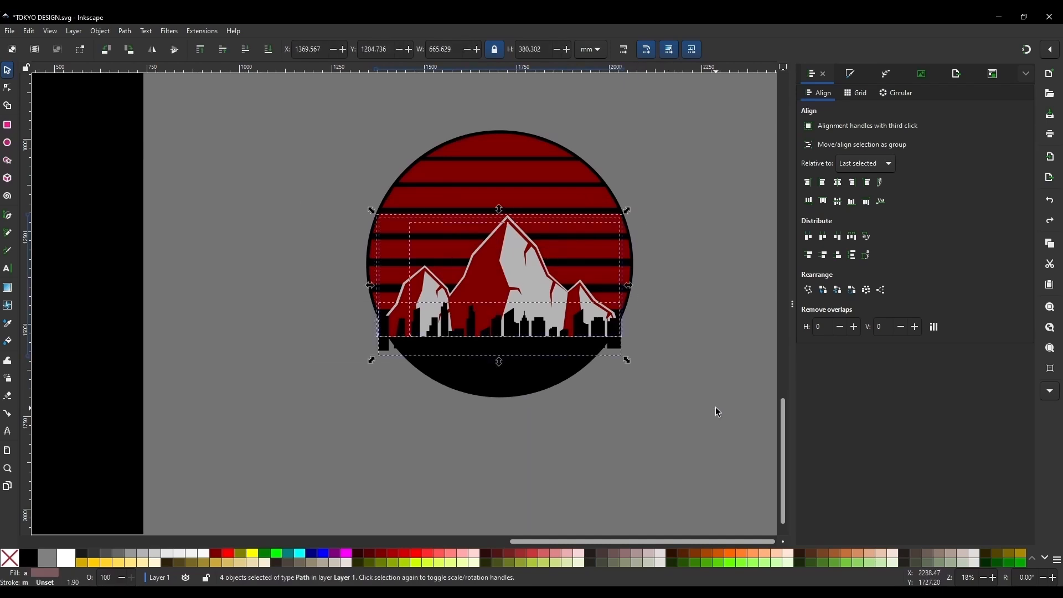
key(ctrl+g)
click(539, 382)
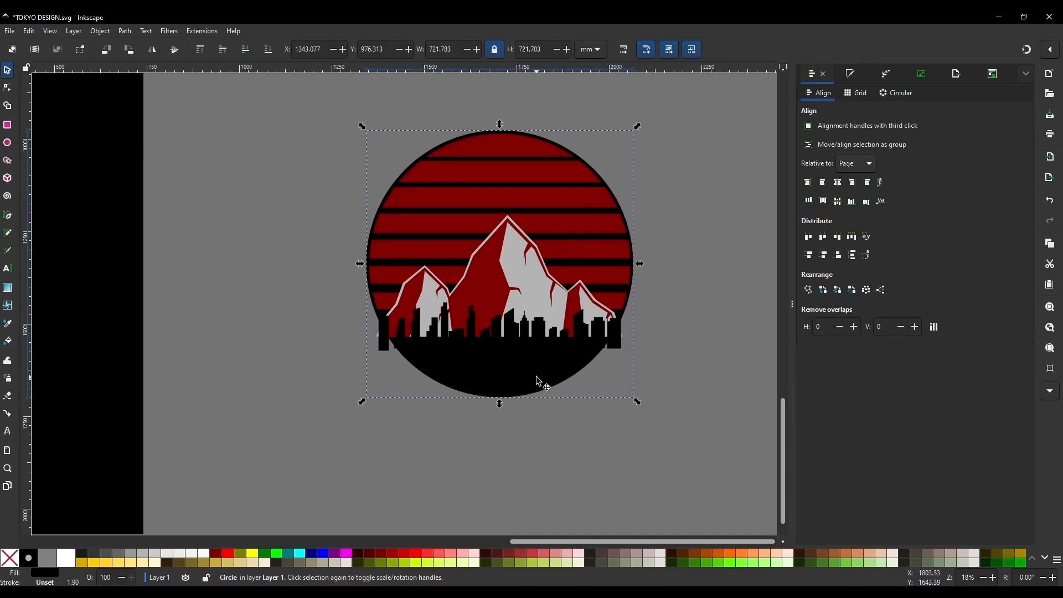
key(Home)
key(shift)
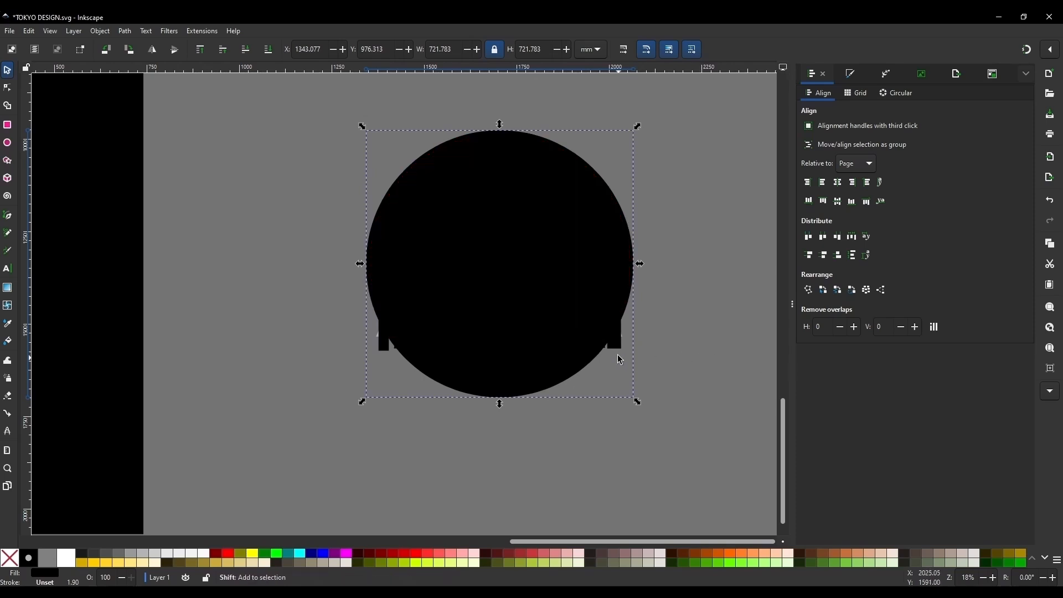
Step: Clip the mountain and skyline group with the top black circle so nothing sticks out beyond the circle's edge
shift+click(608, 335)
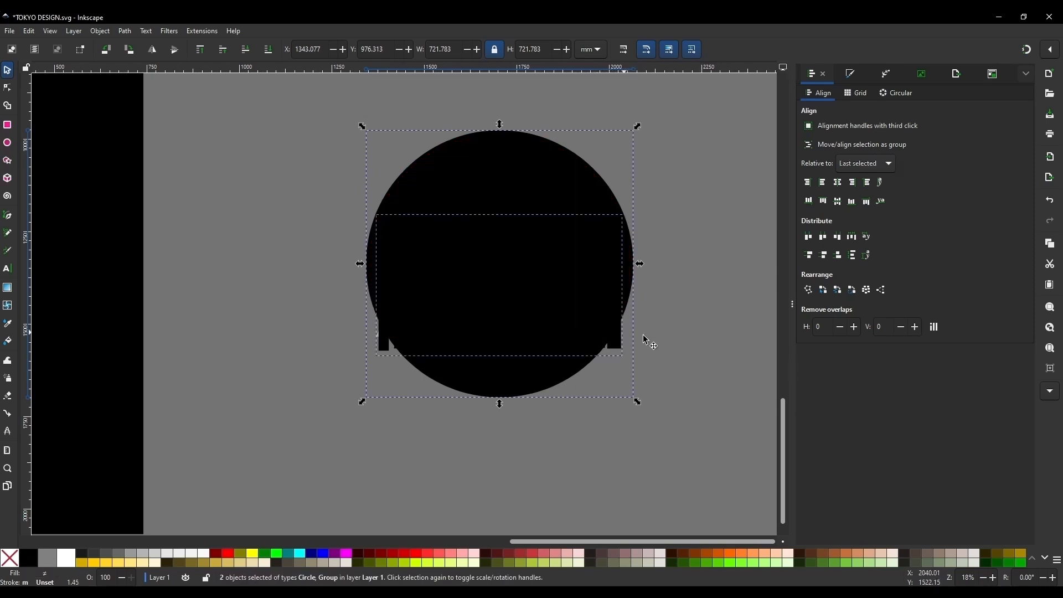
right_click(572, 328)
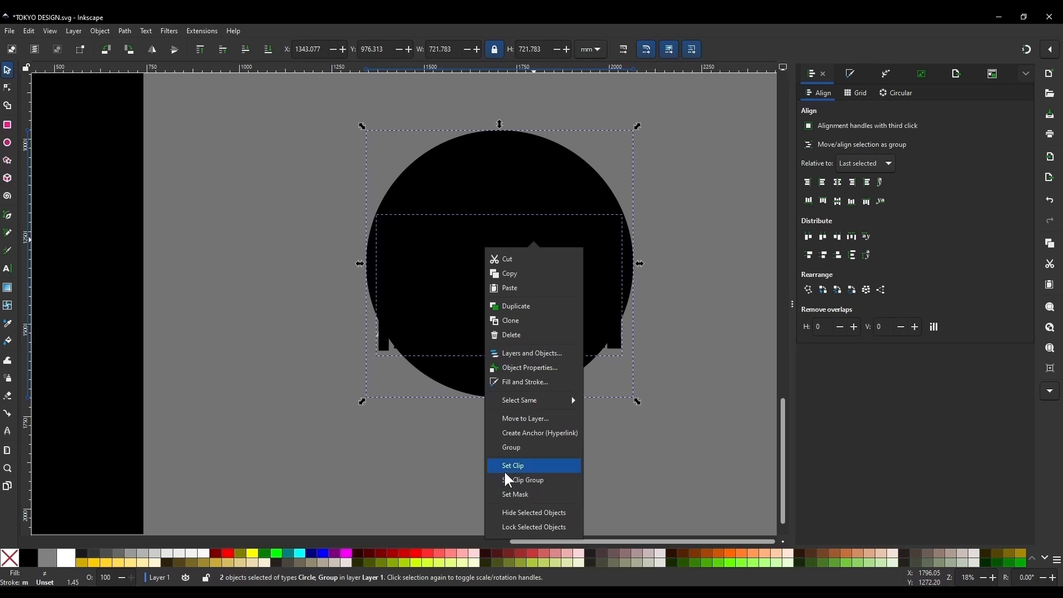
click(523, 467)
click(723, 295)
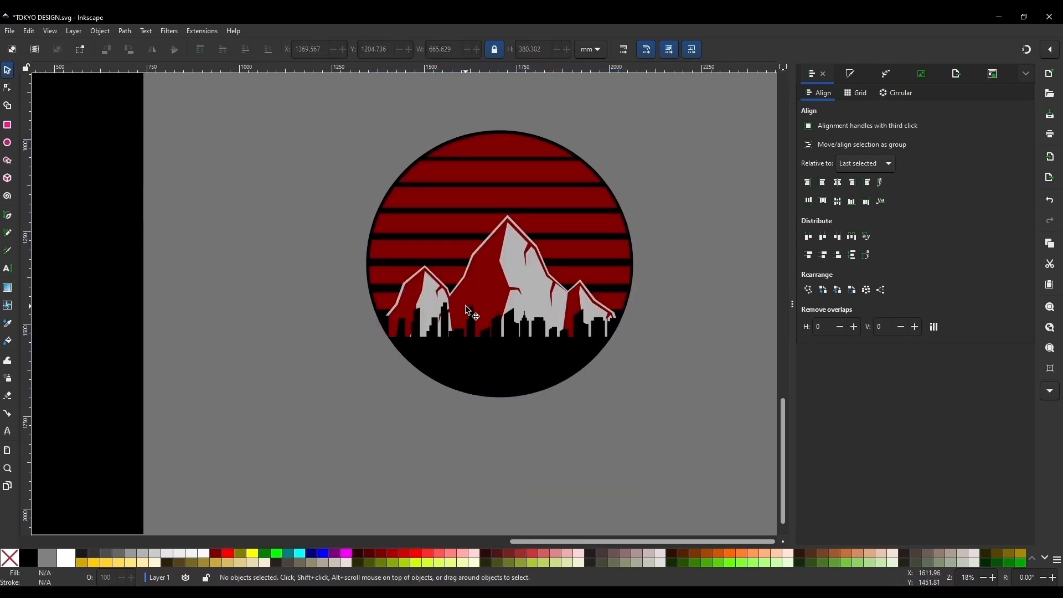
Step: Move the large black rectangle over to the artwork, roughly centred around the striped sun
scroll(607, 255, down, 2)
scroll(529, 286, up, 4)
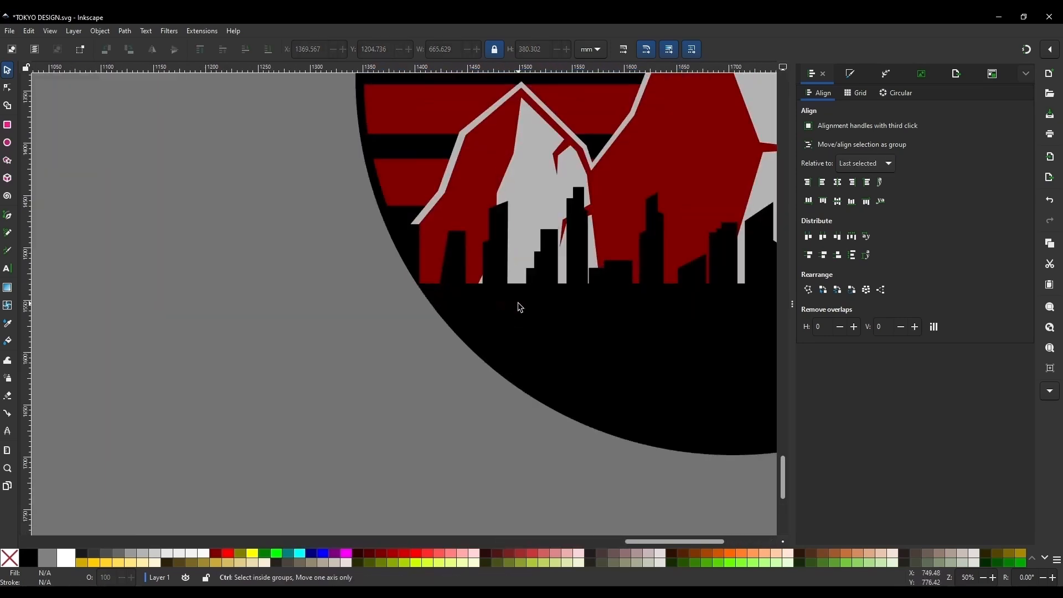
scroll(553, 293, down, 5)
scroll(561, 287, up, 1)
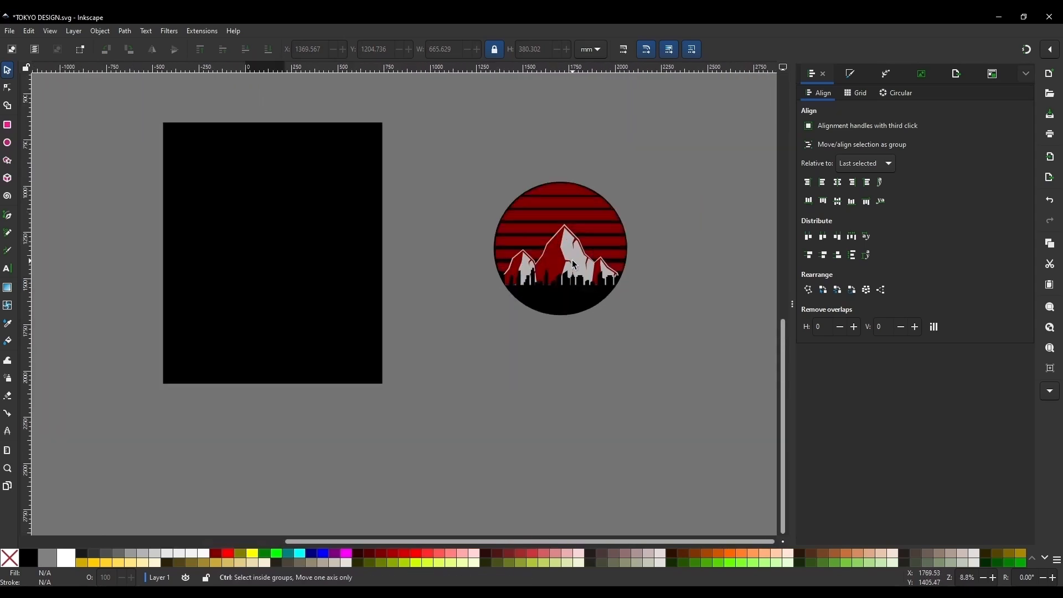
drag(238, 254, 574, 260)
scroll(622, 314, up, 1)
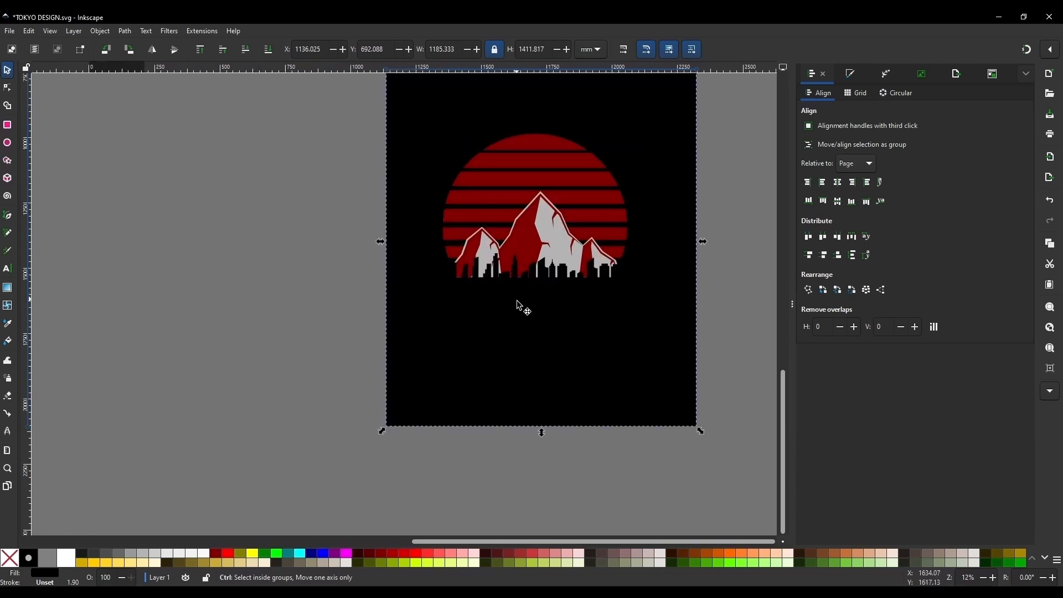
scroll(520, 306, down, 2)
scroll(554, 335, up, 1)
mouse_move(564, 326)
mouse_down()
mouse_move(550, 326)
mouse_move(560, 325)
mouse_up()
Step: Fill the large rectangle with 40% Gray and lower it to the bottom of the stacking order
scroll(487, 266, up, 1)
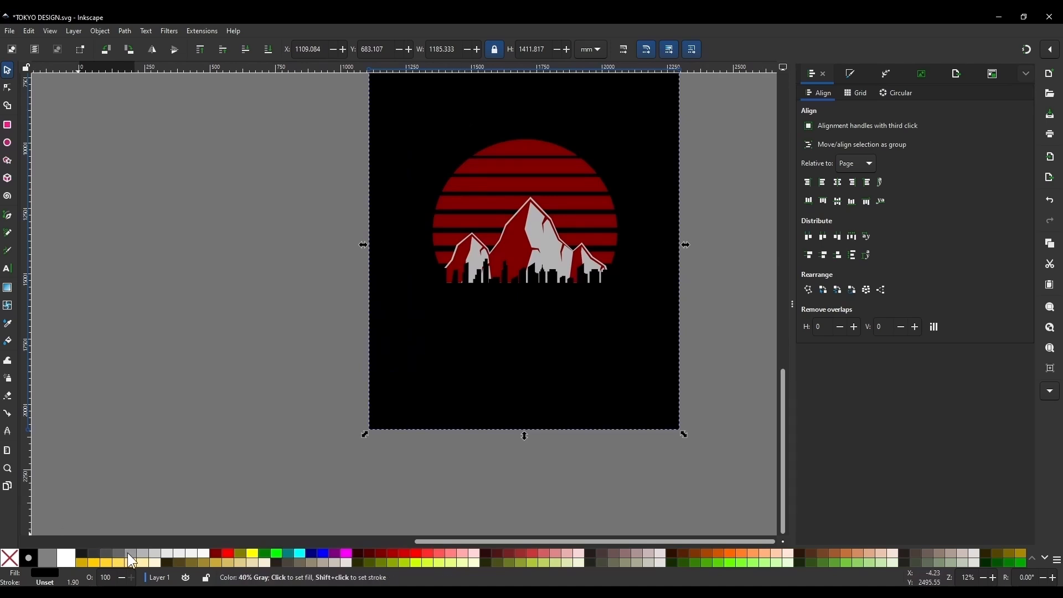
click(135, 558)
scroll(438, 424, down, 1)
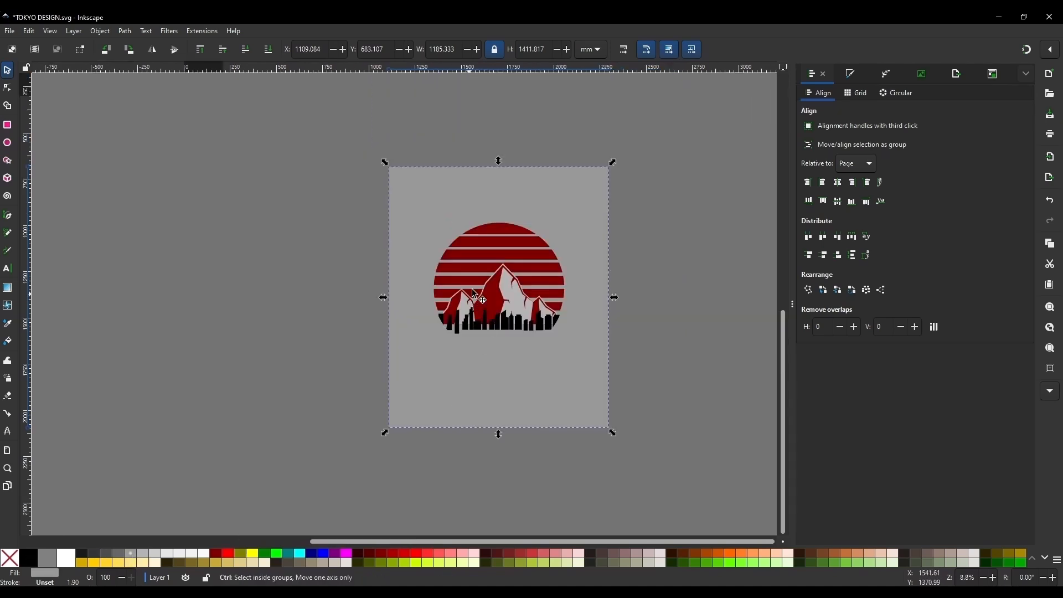
click(268, 50)
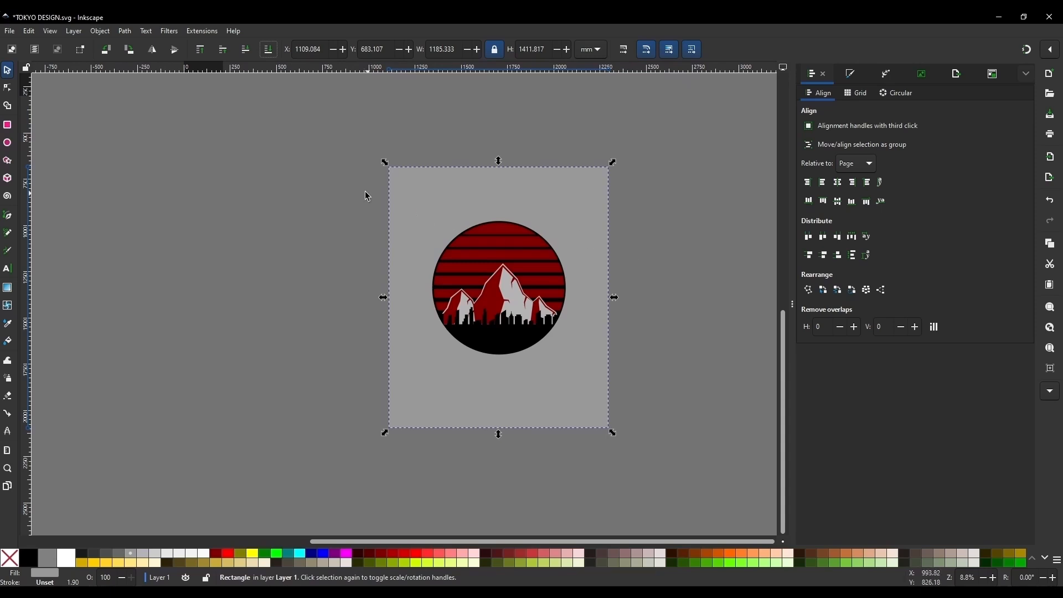
Step: Group the black circle, striped sun and clipped mountain group into one artwork, leaving out the grey rectangle
drag(349, 191, 705, 368)
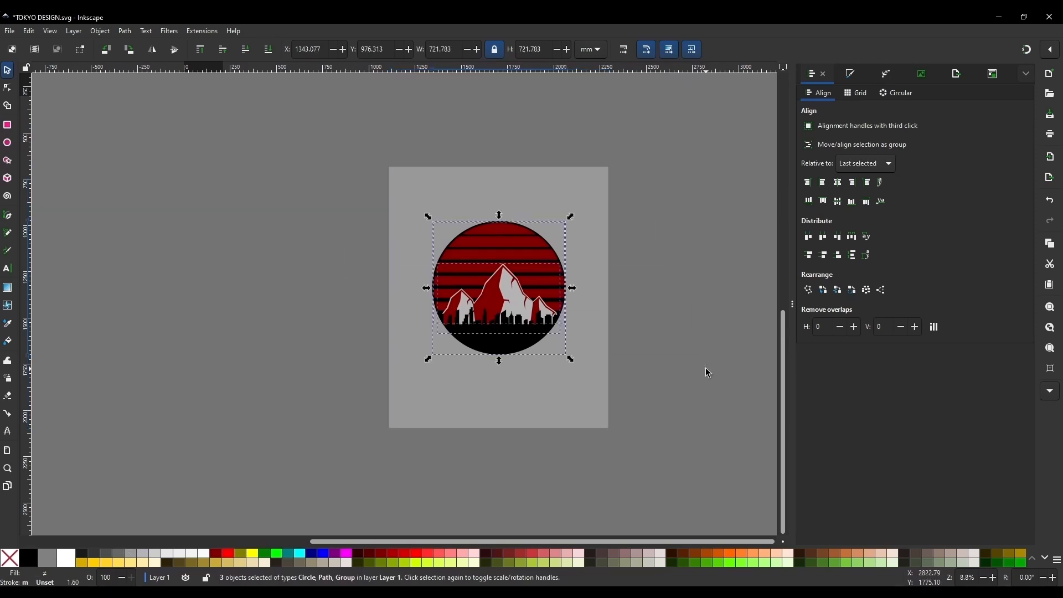
click(665, 254)
scroll(509, 343, down, 1)
scroll(508, 343, up, 2)
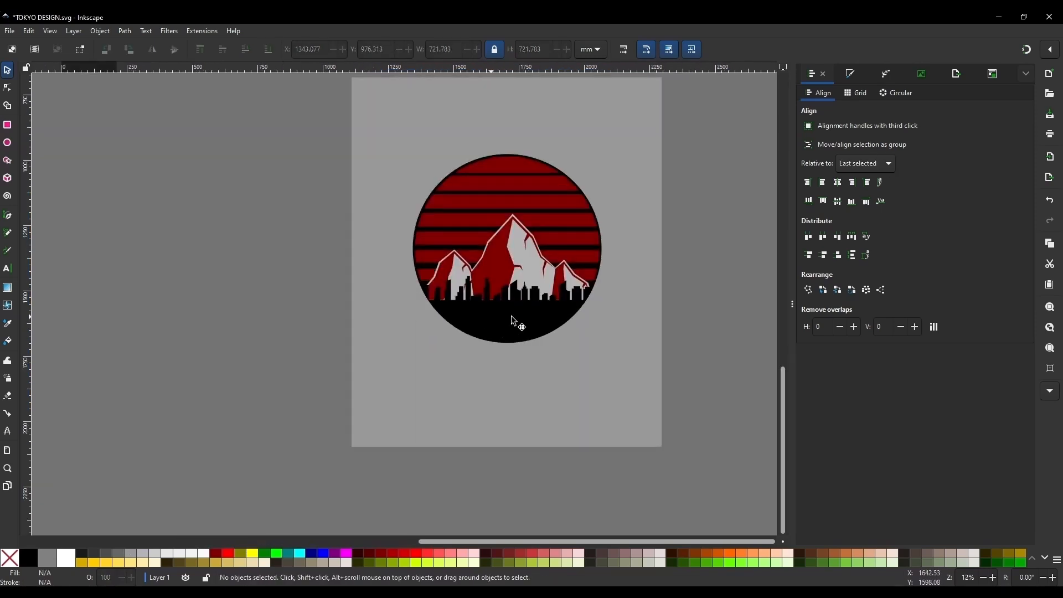
scroll(541, 309, up, 2)
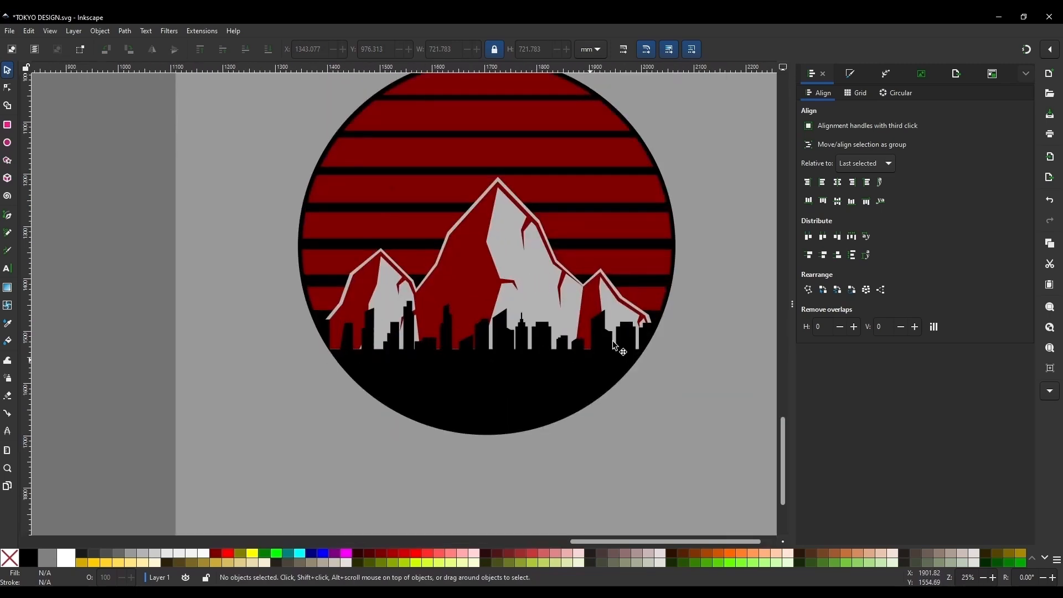
scroll(536, 350, down, 2)
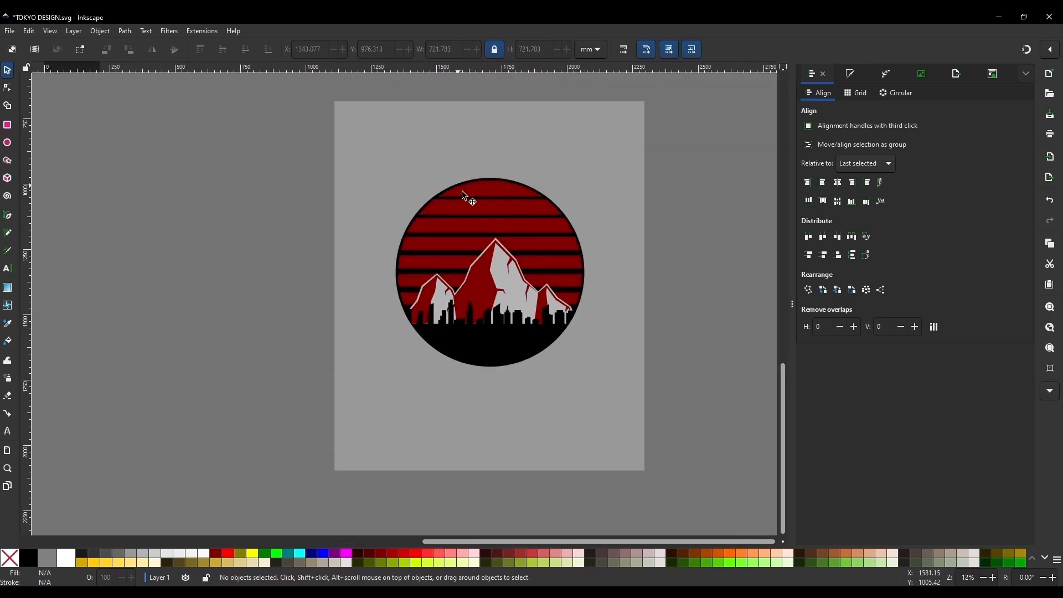
Step: Move the whole circular artwork slightly down and to the left on the grey rectangle
click(495, 221)
scroll(516, 240, down, 1)
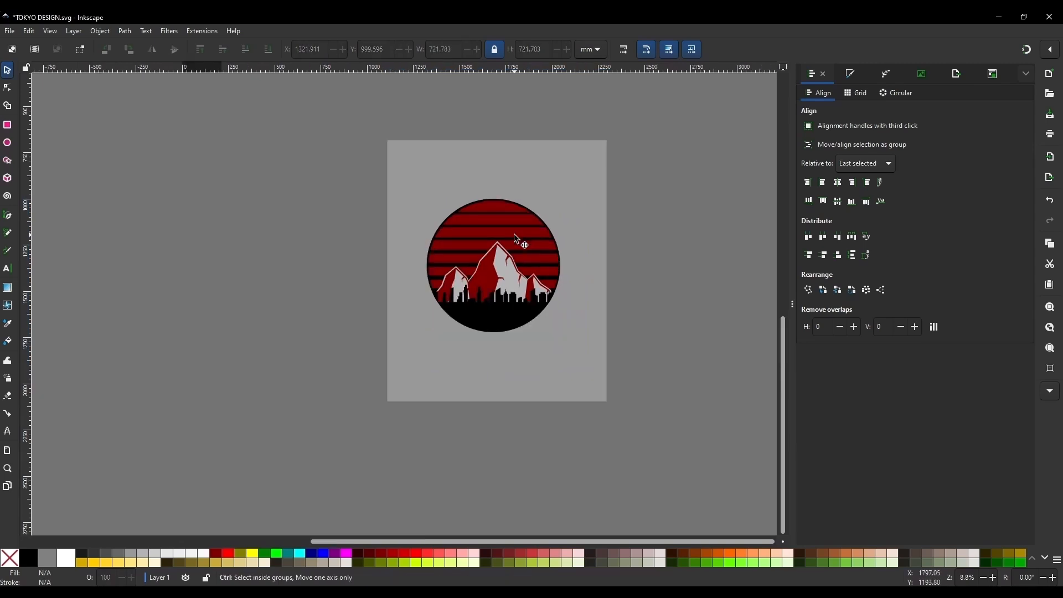
drag(275, 78, 665, 253)
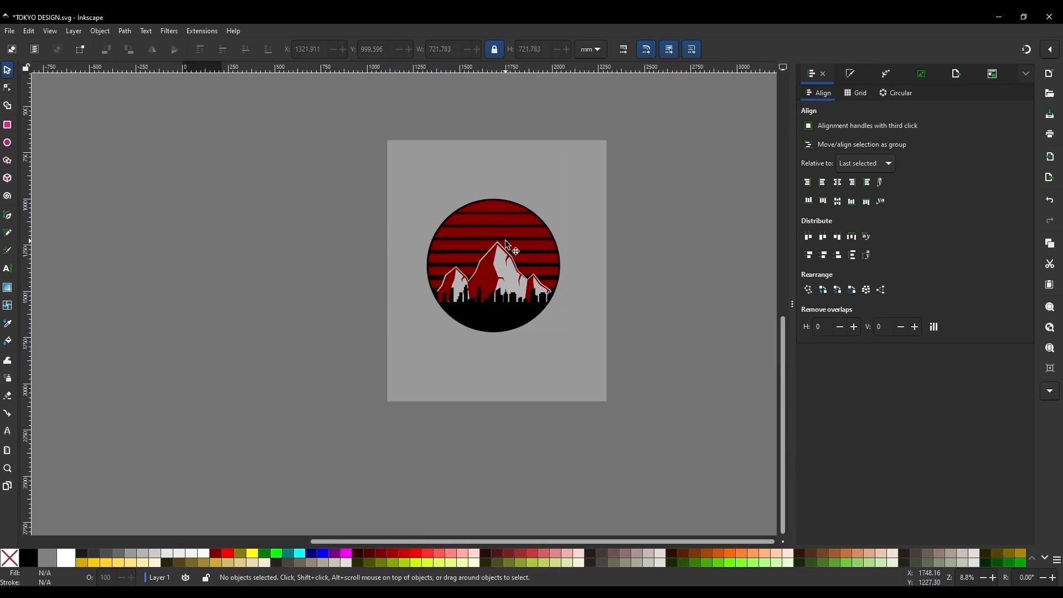